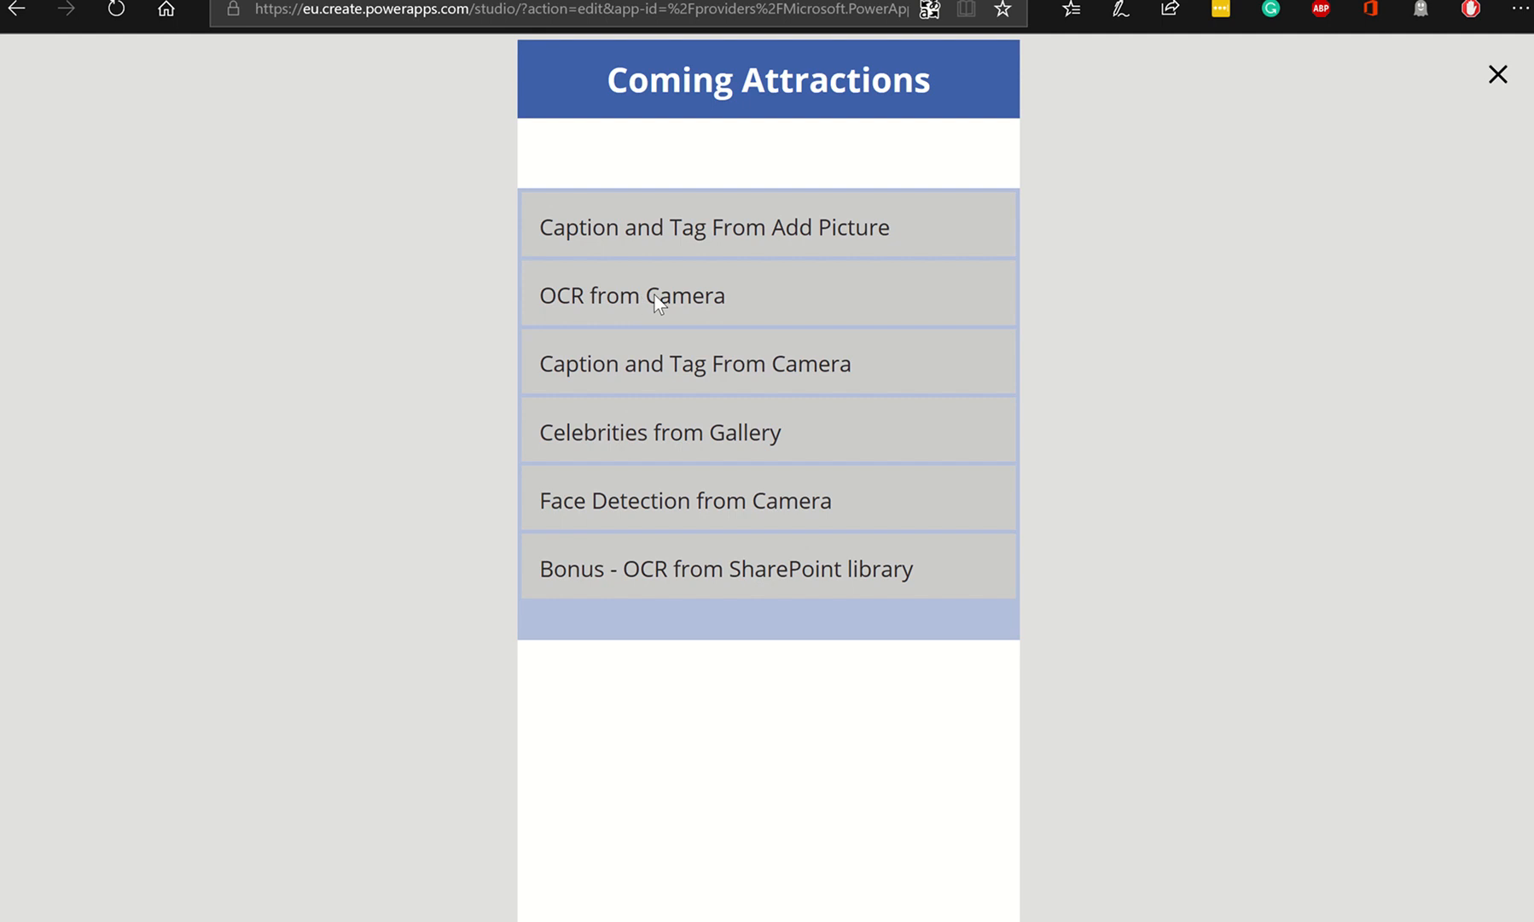
# Take a photo of the printed page in the OCR from Camera demo and run OCR on it.
pyautogui.click(741, 293)
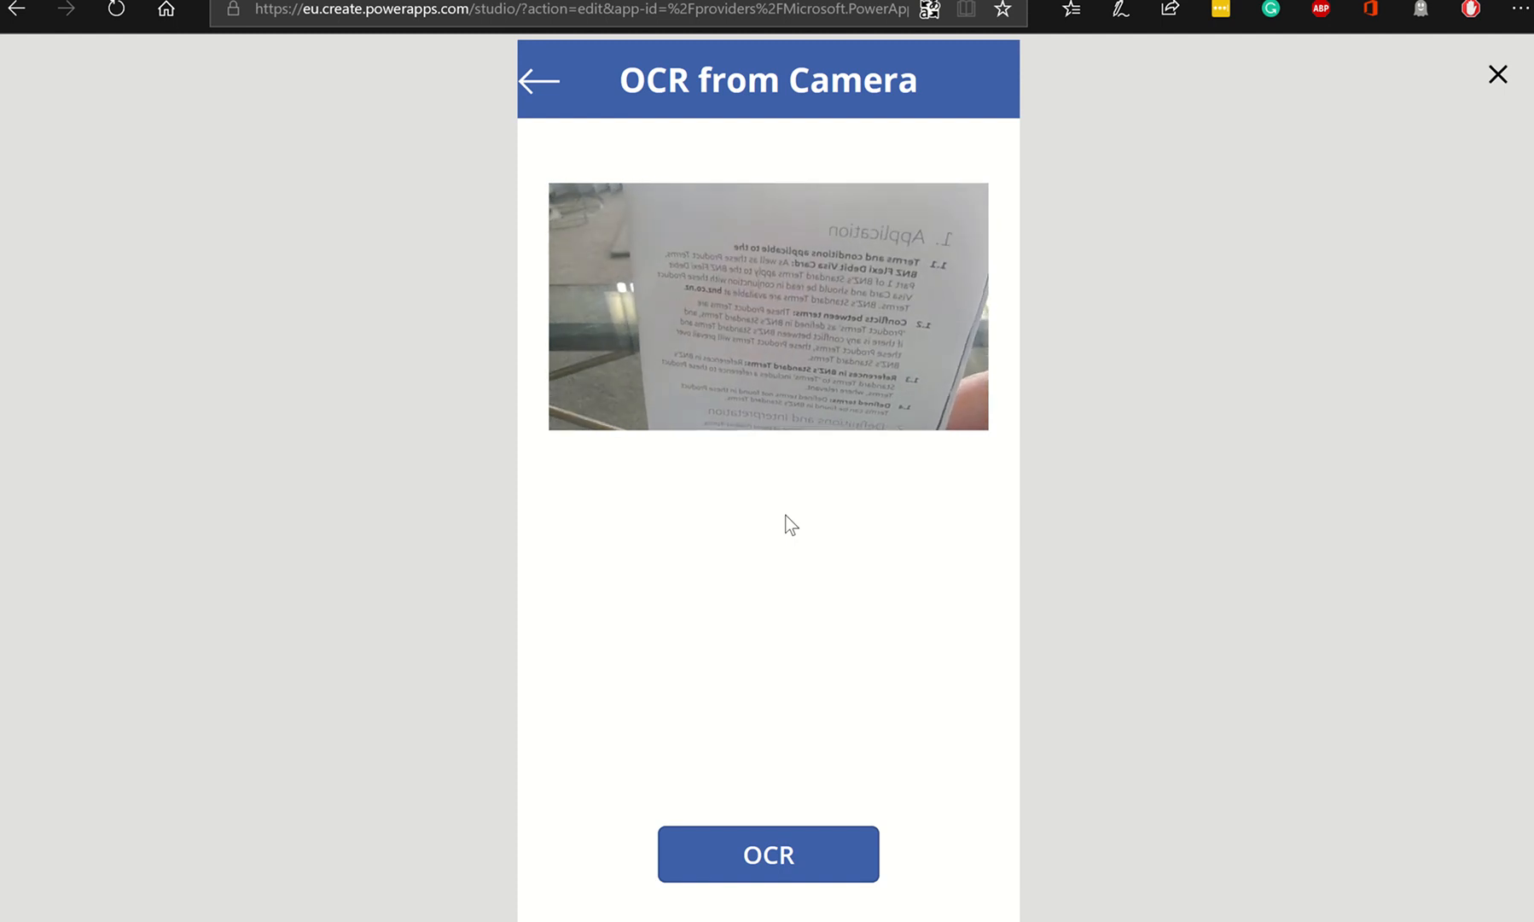
pyautogui.click(802, 372)
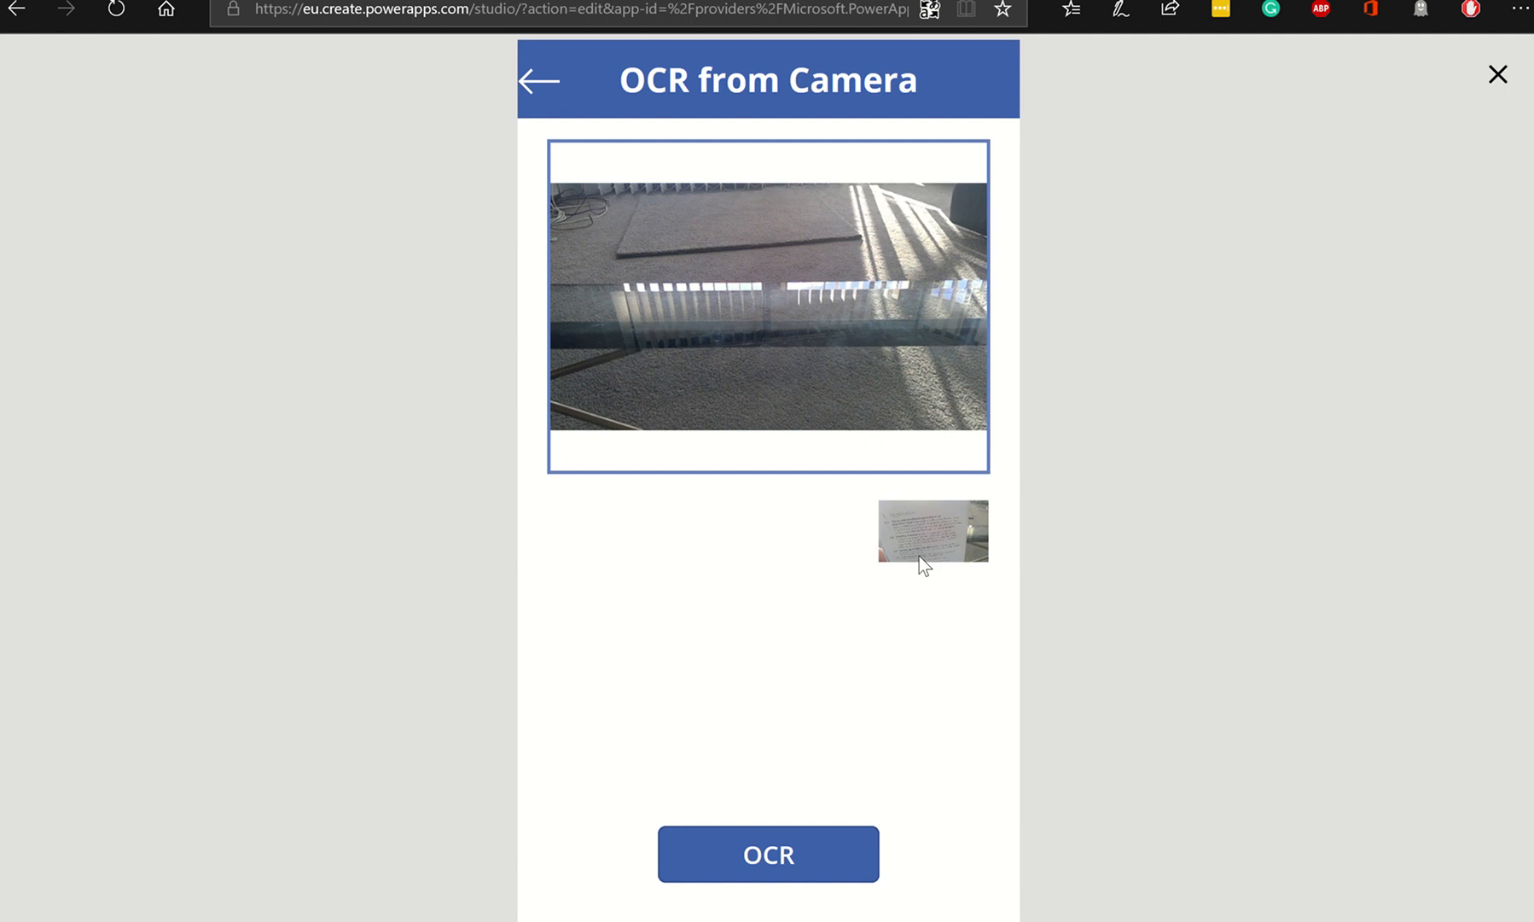
pyautogui.click(822, 853)
pyautogui.click(819, 852)
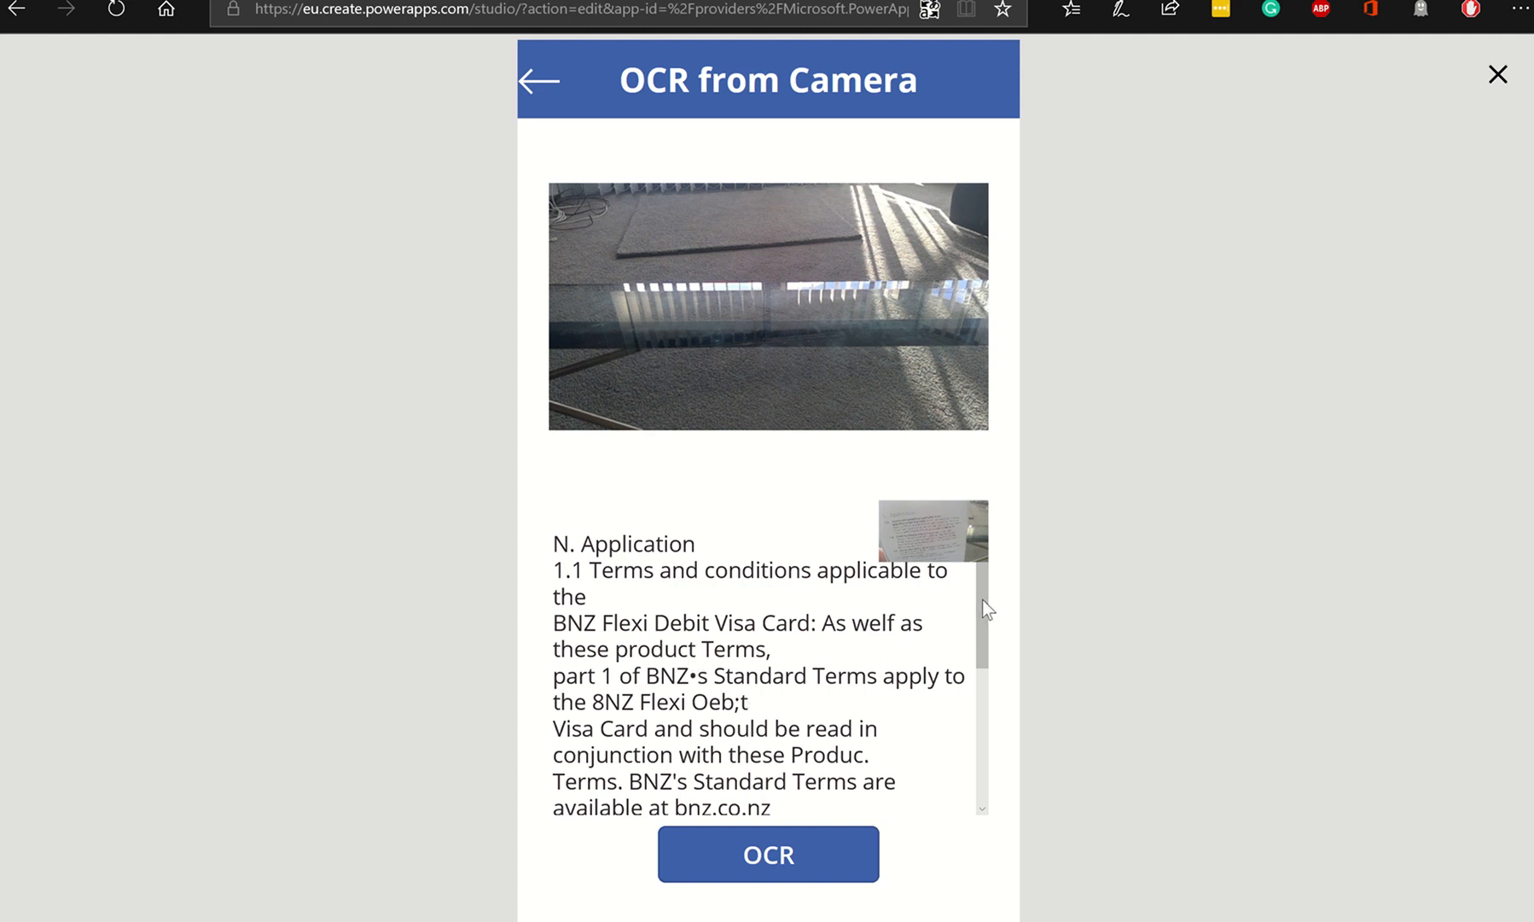
# Read through the recognised text below the photo, and return to the list of demos.
pyautogui.click(975, 715)
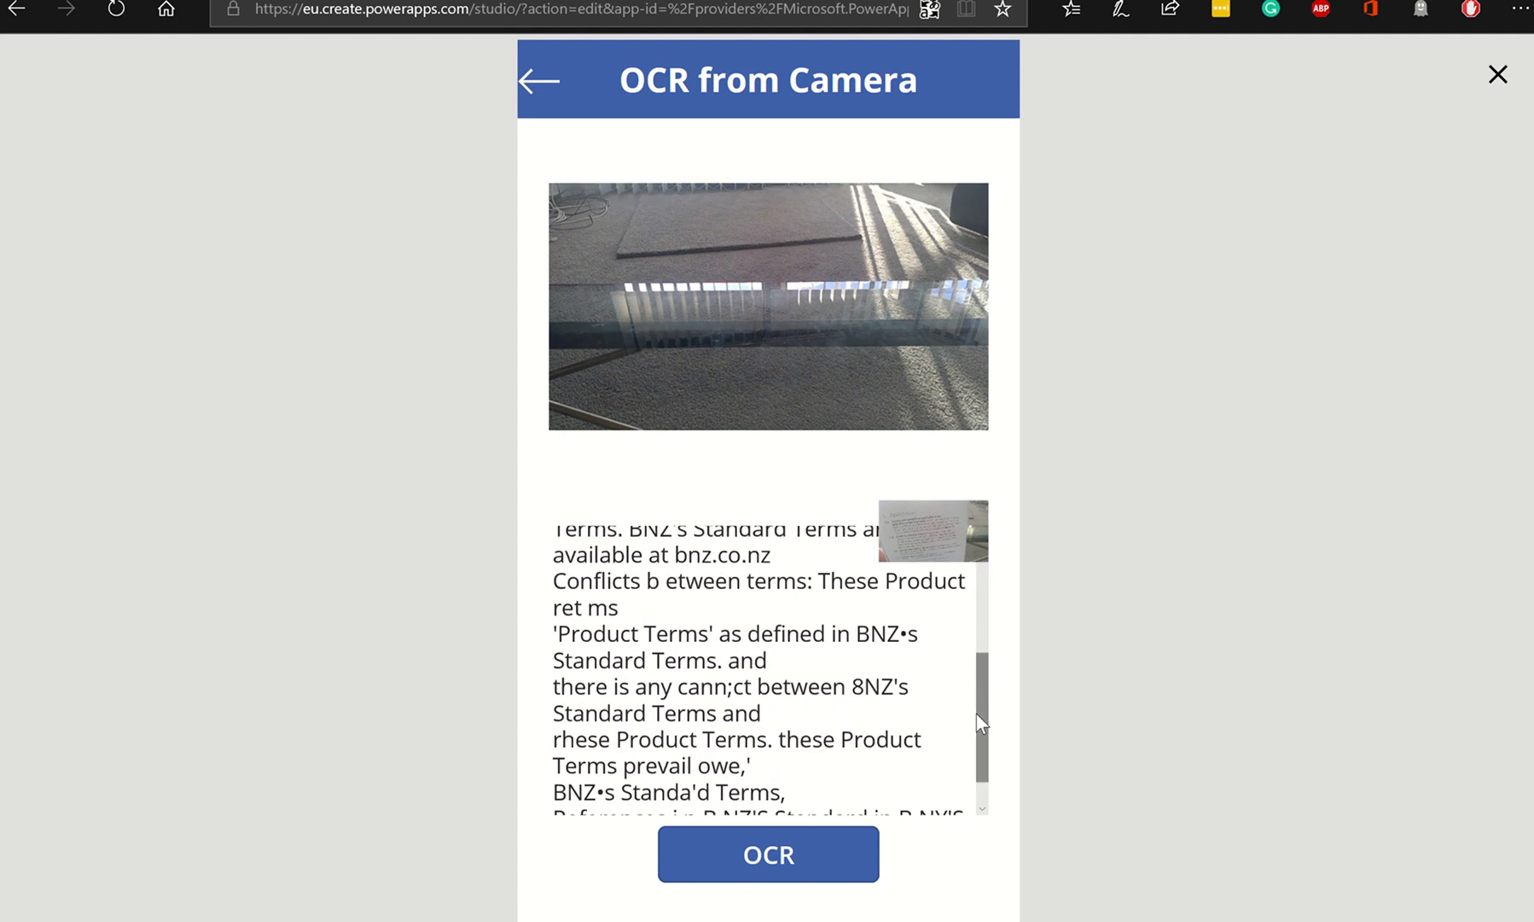
pyautogui.click(983, 593)
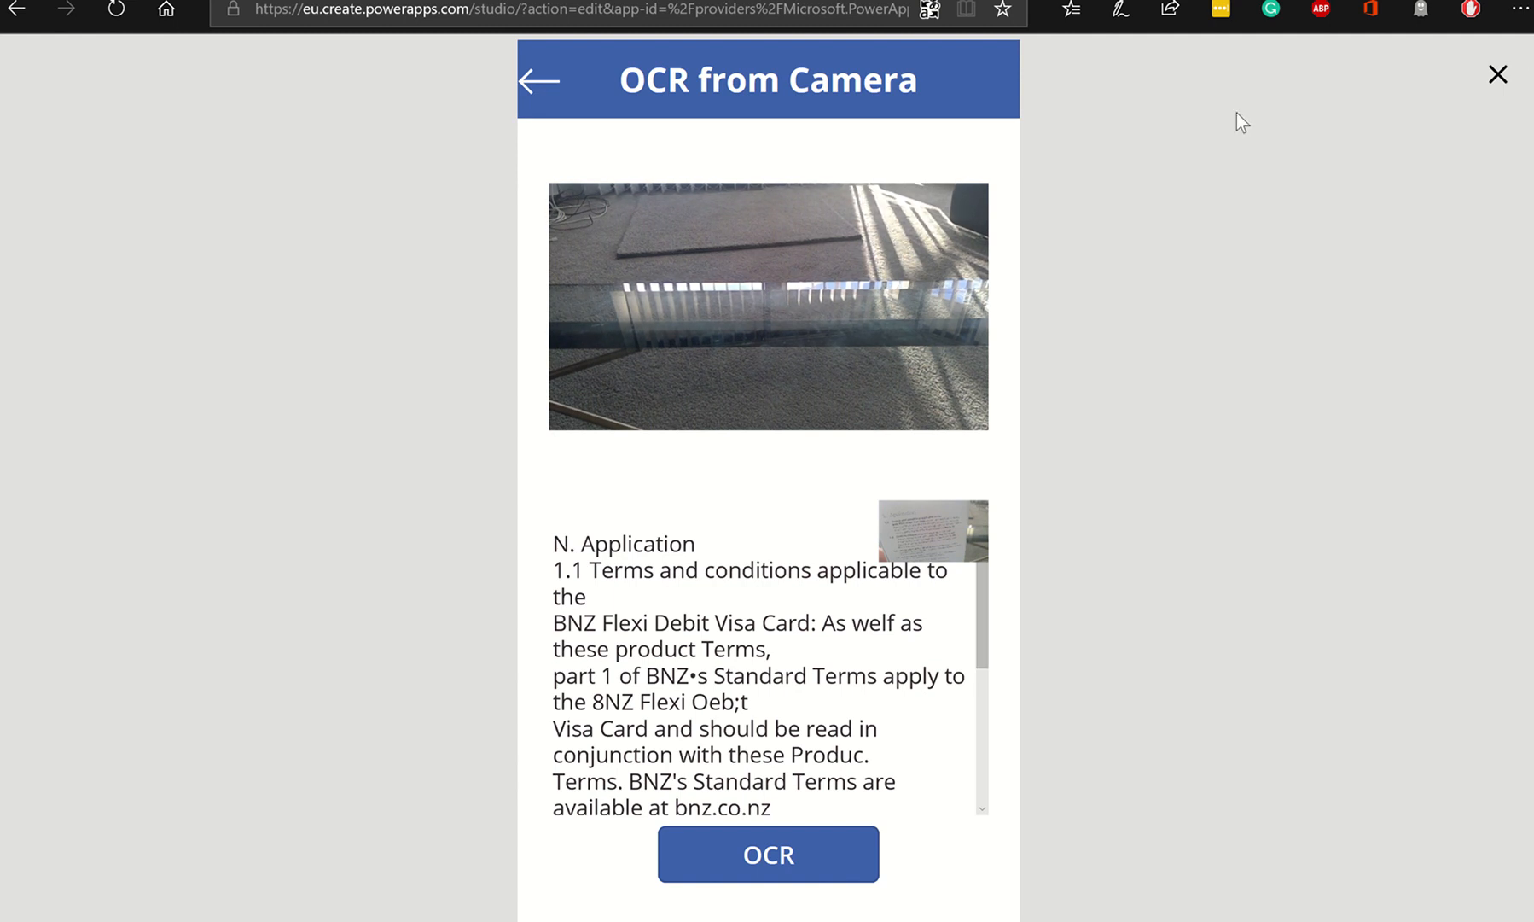
pyautogui.click(541, 81)
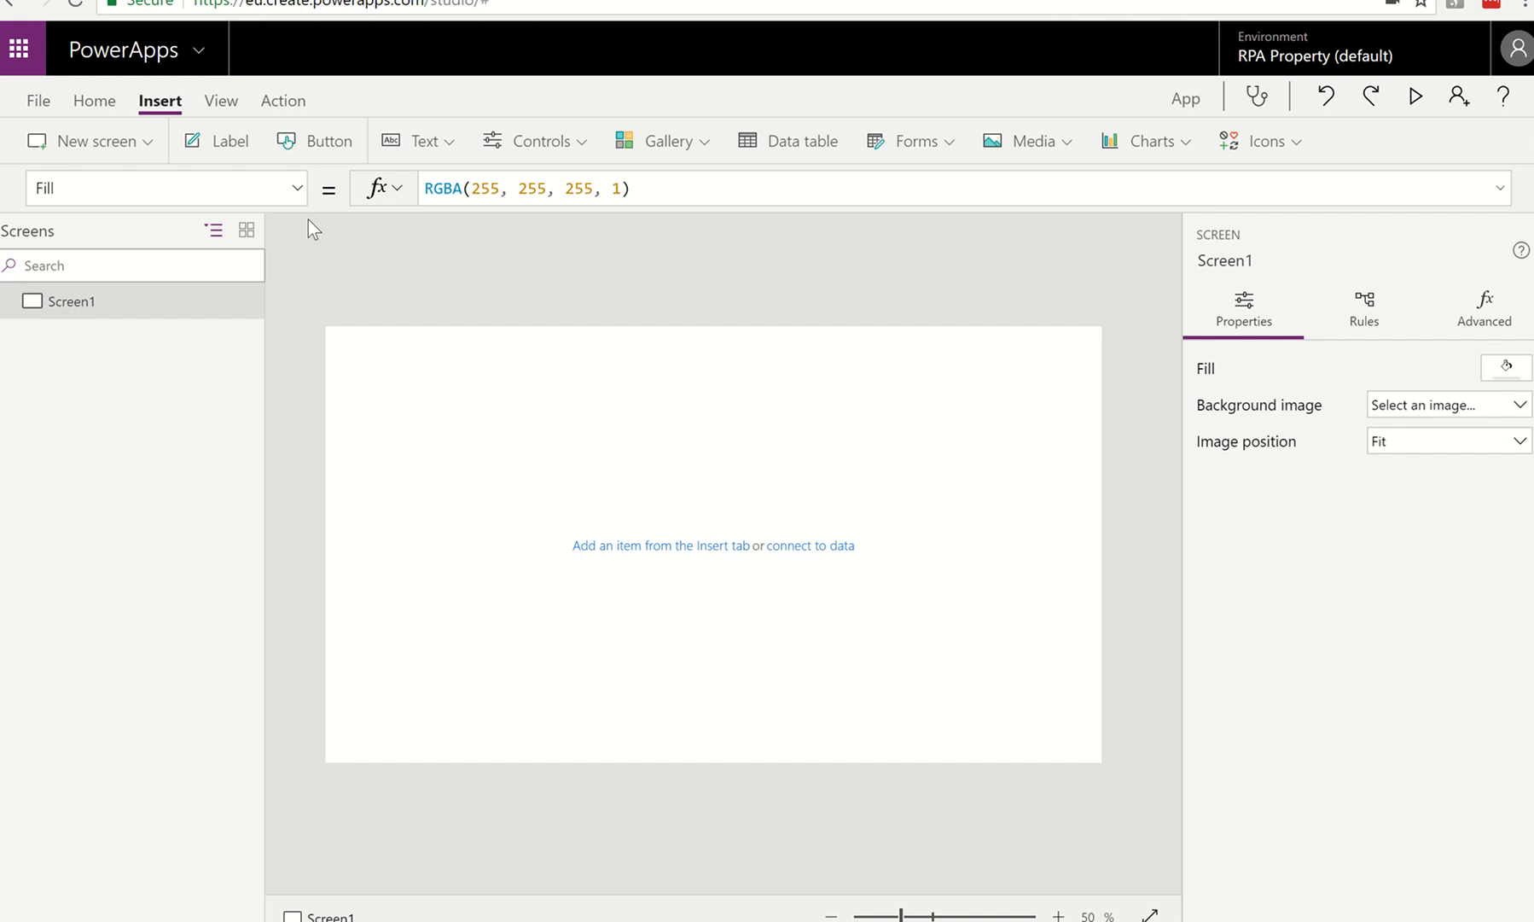
# Insert a camera control on the blank Screen1 and bring up its OnSelect property for editing.
pyautogui.click(1070, 142)
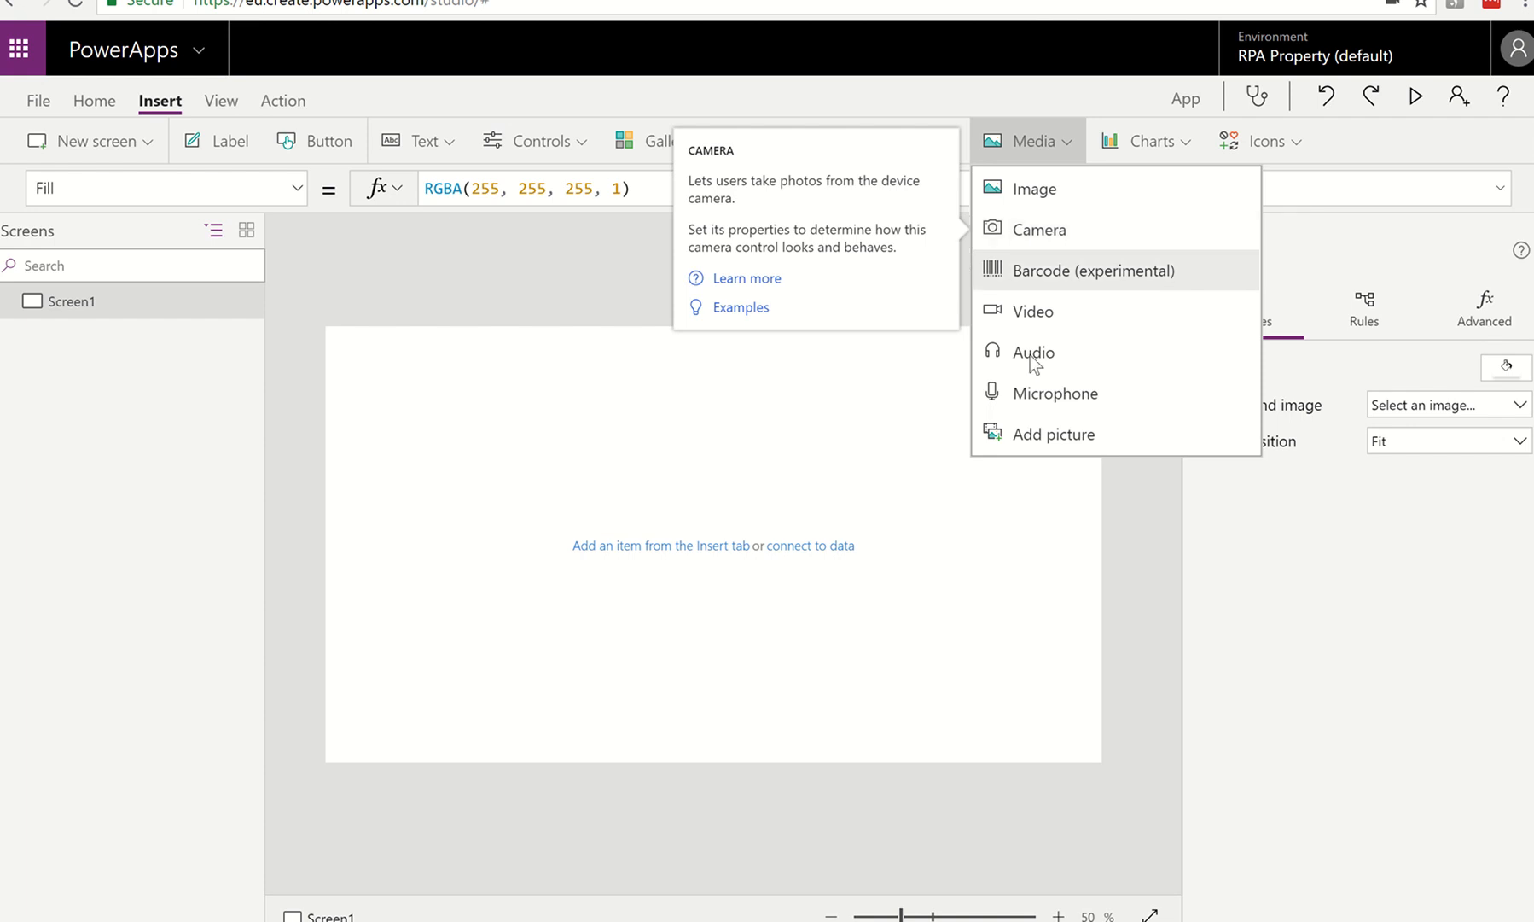
pyautogui.click(1049, 233)
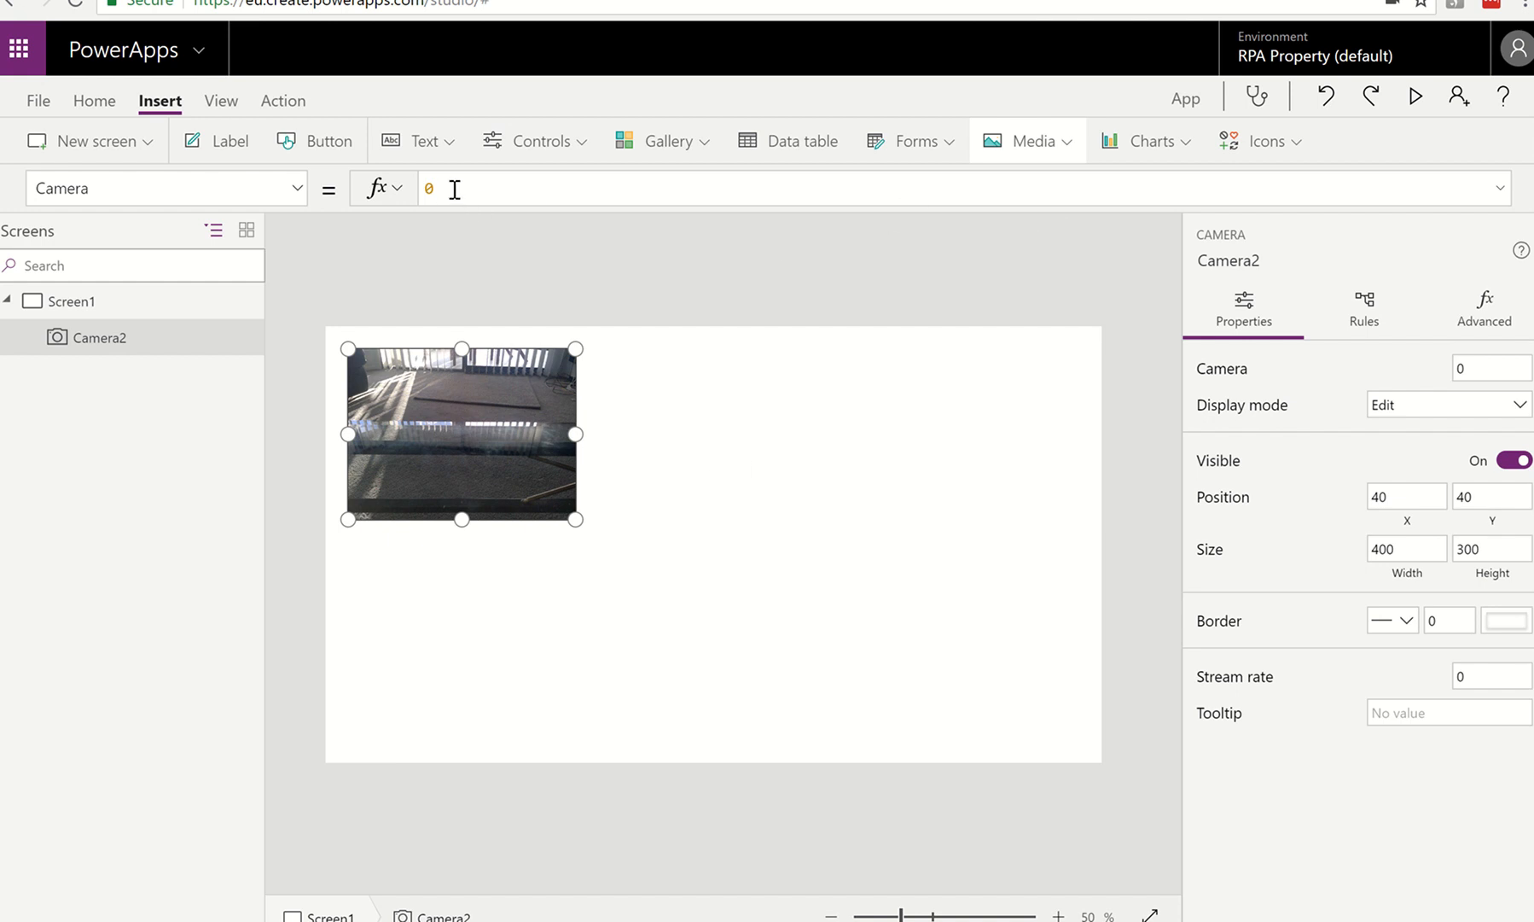
pyautogui.click(297, 189)
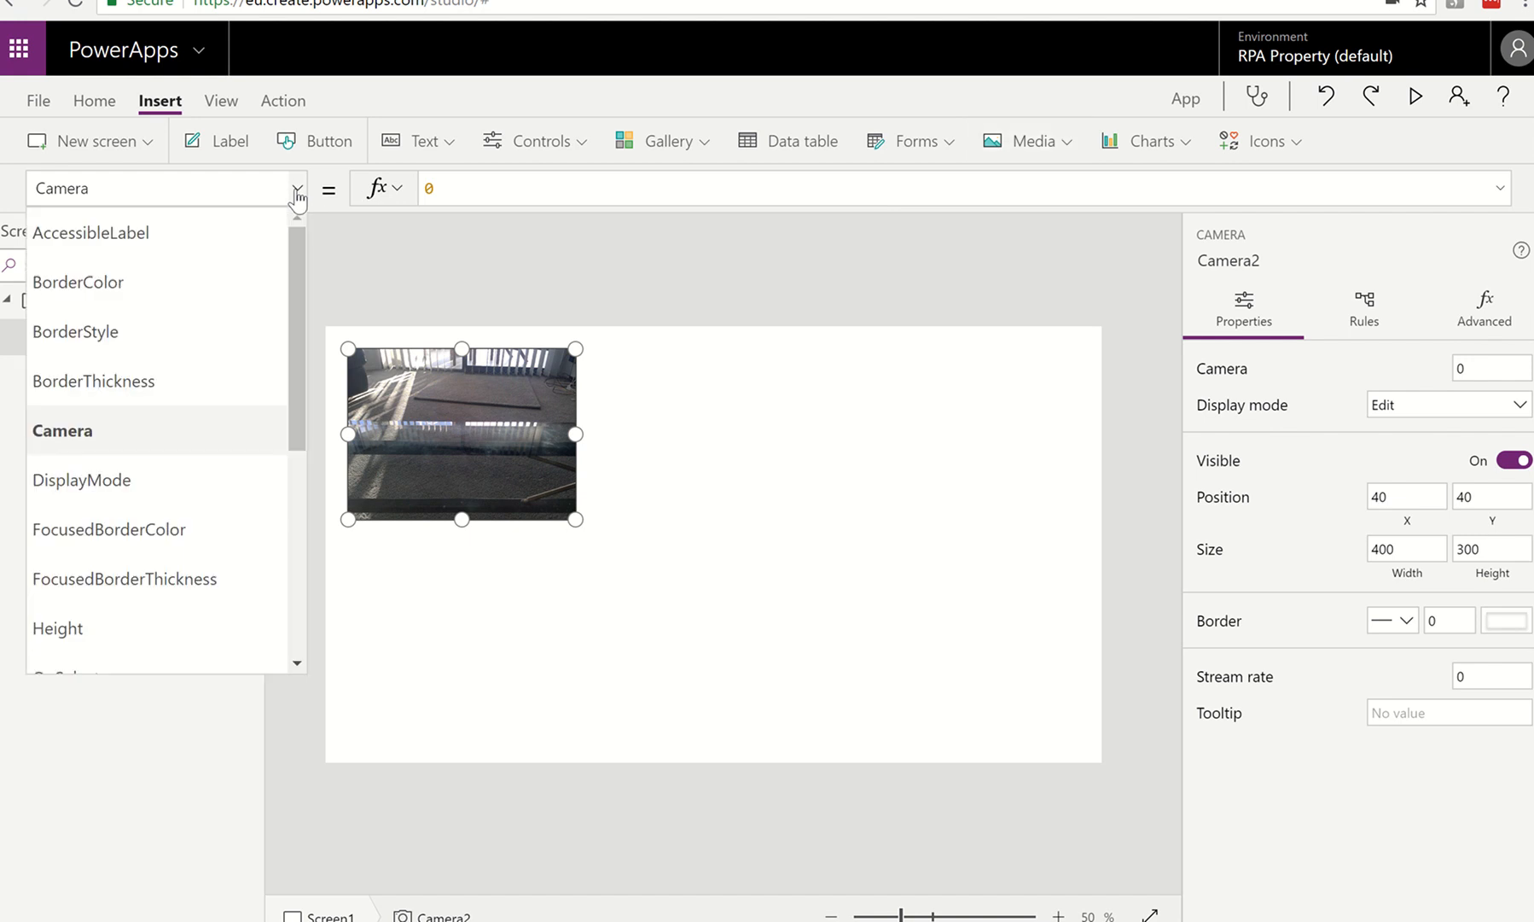
pyautogui.click(72, 176)
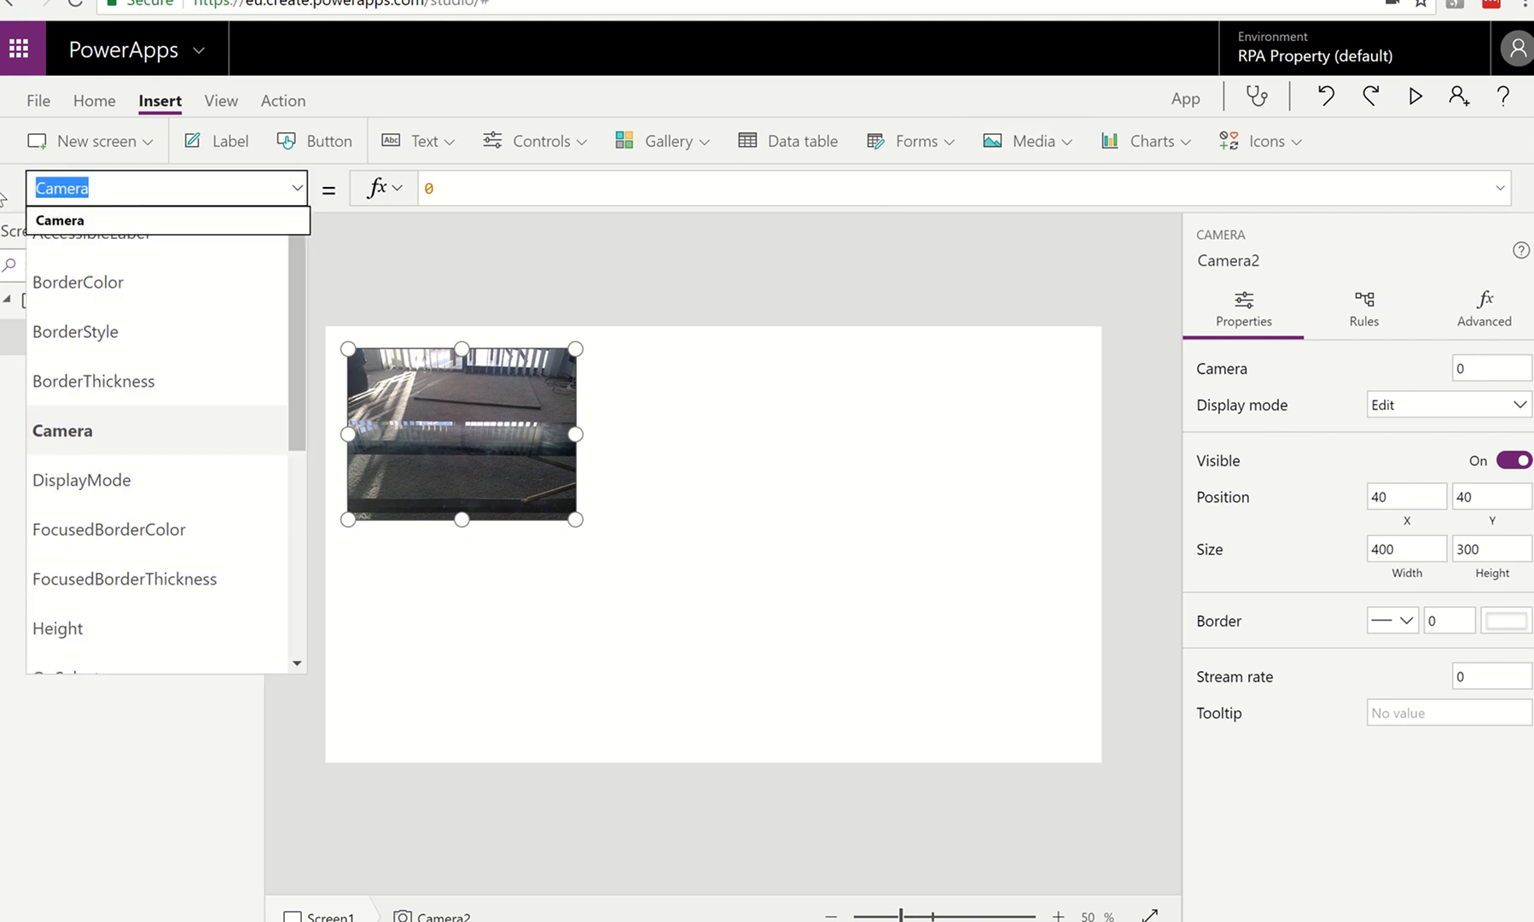
pyautogui.write('OnSelect')
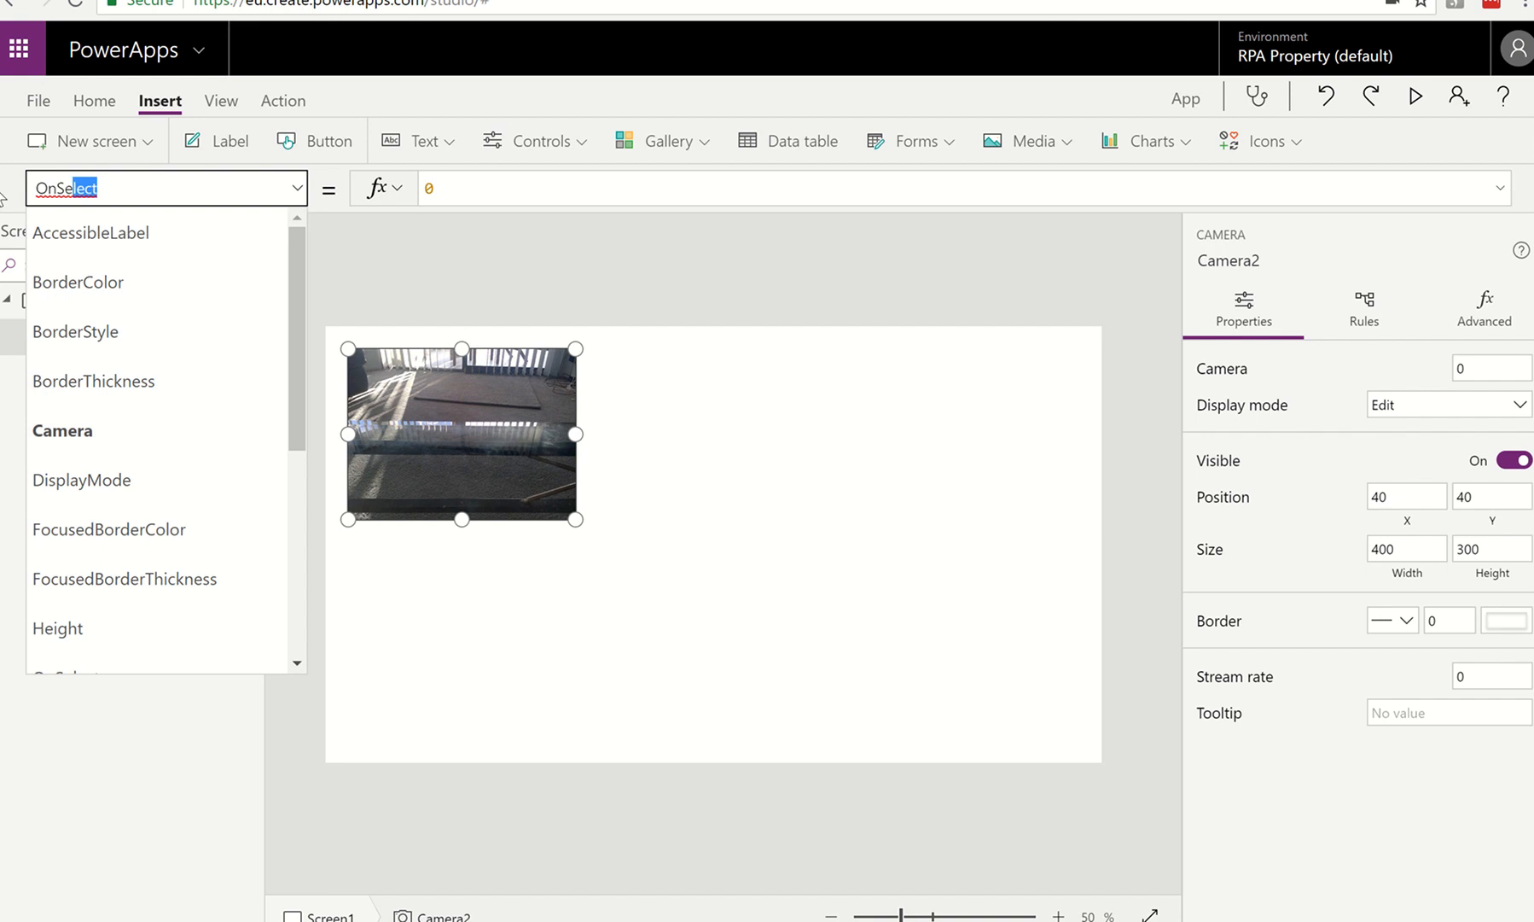
pyautogui.press('Return')
# Replace the camera's OnSelect formula with the beginning of a ClearCollect function that targets the collection colPhoto.
pyautogui.doubleClick(429, 188)
pyautogui.write('false')
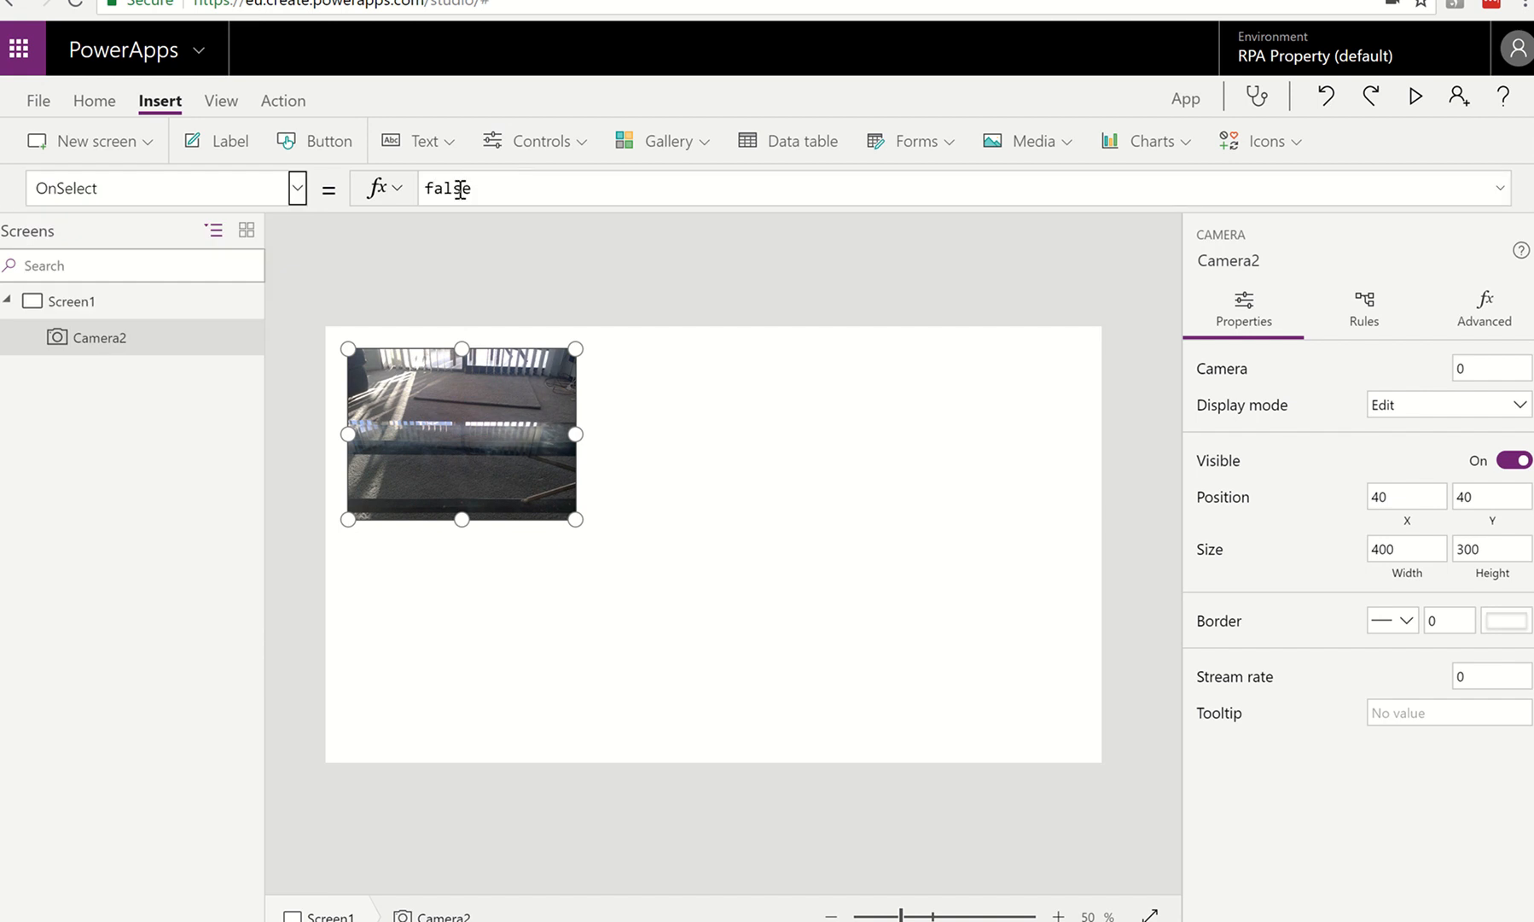
pyautogui.doubleClick(461, 187)
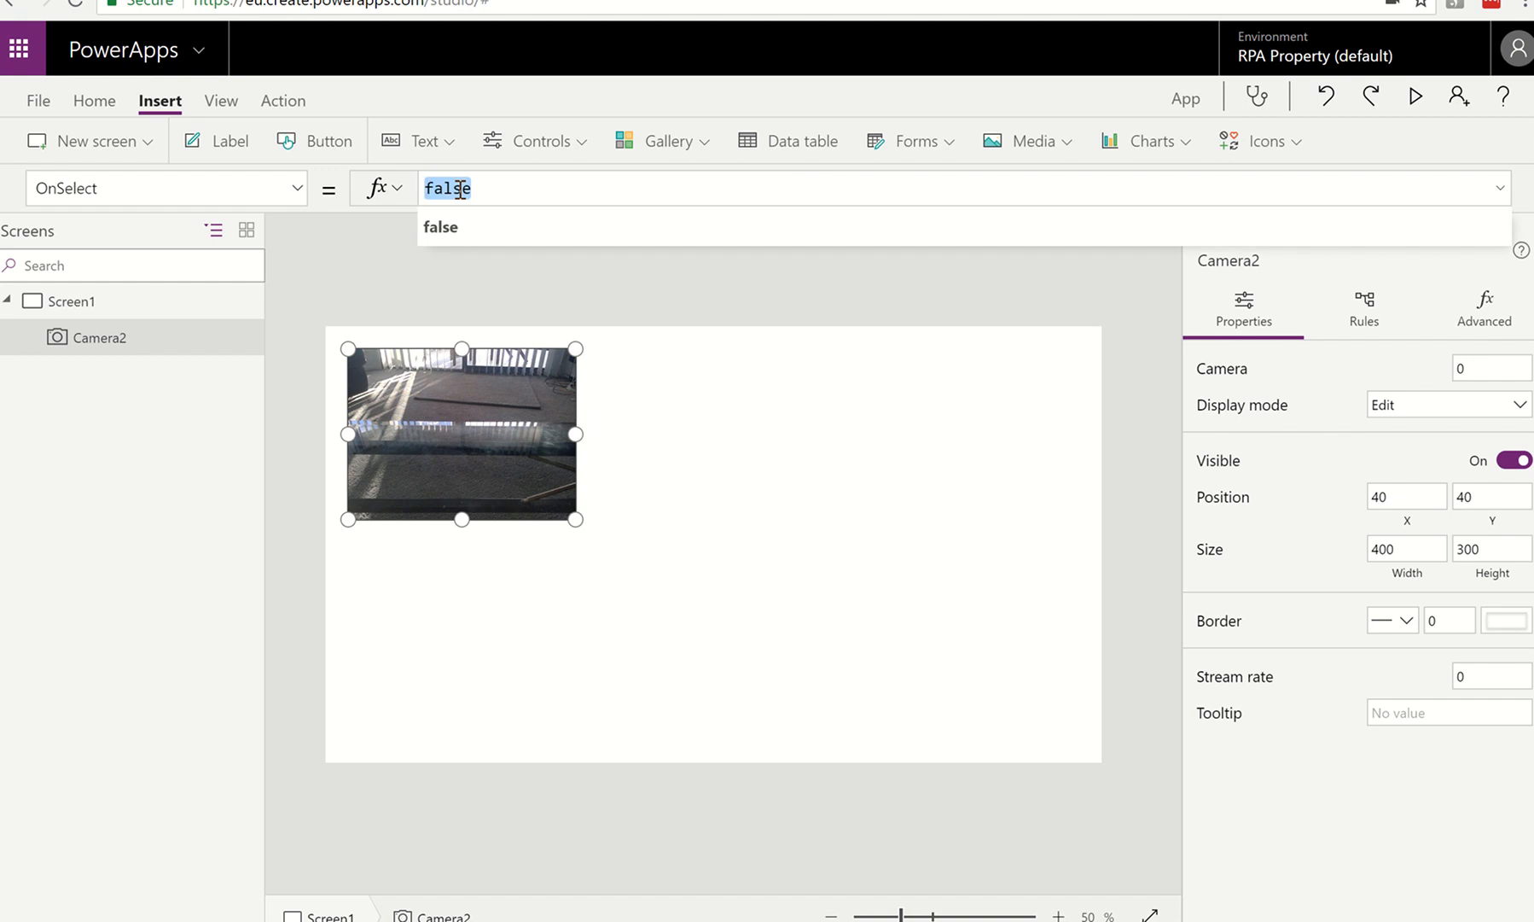
pyautogui.write('Collec')
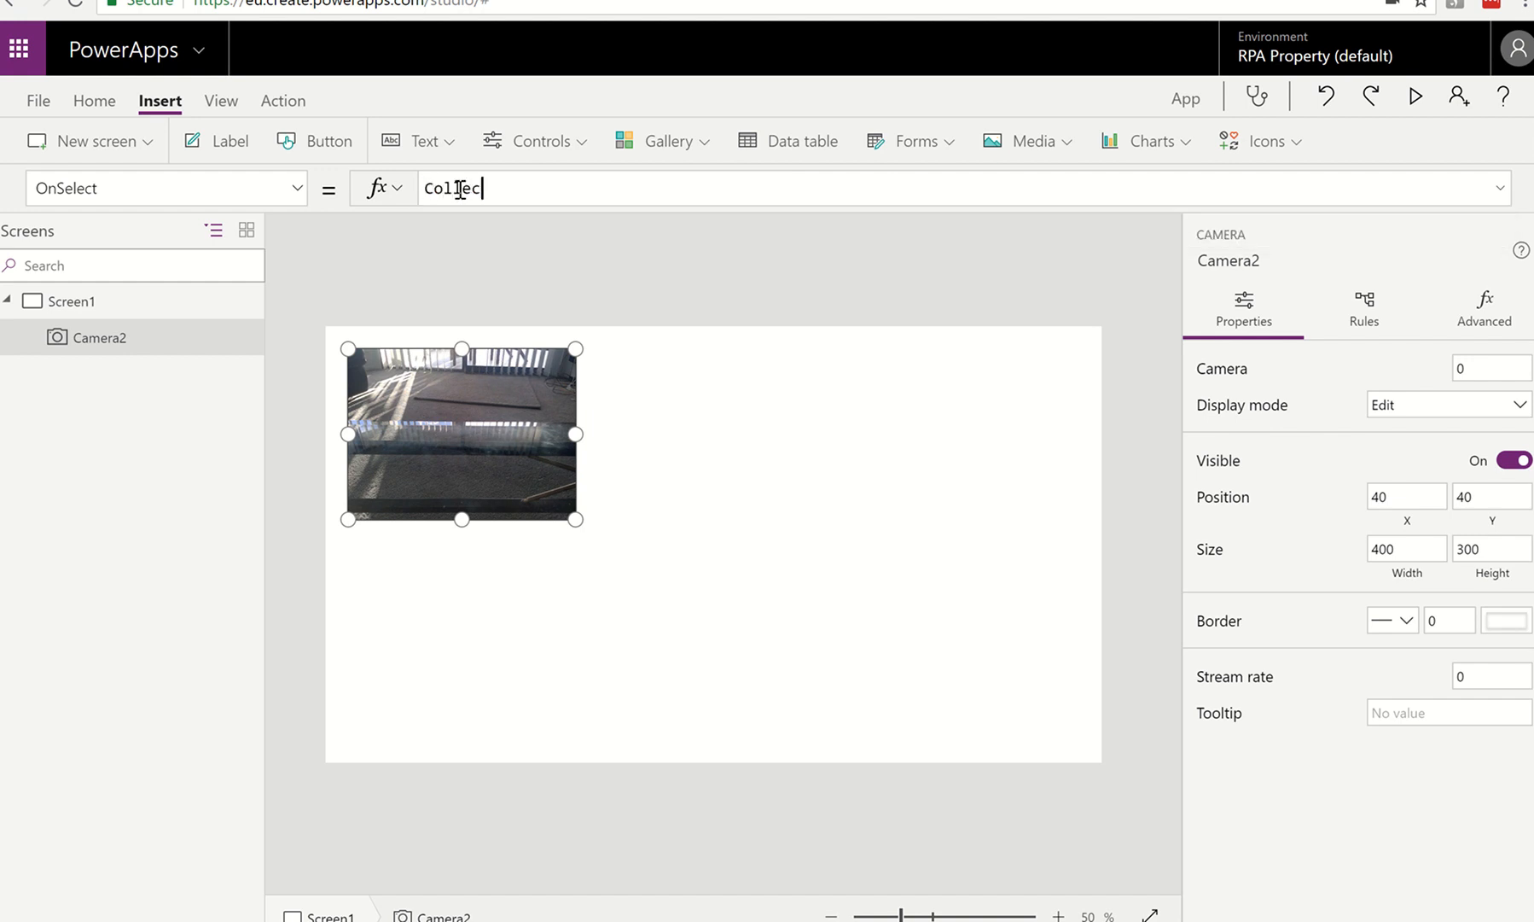
pyautogui.write('t(')
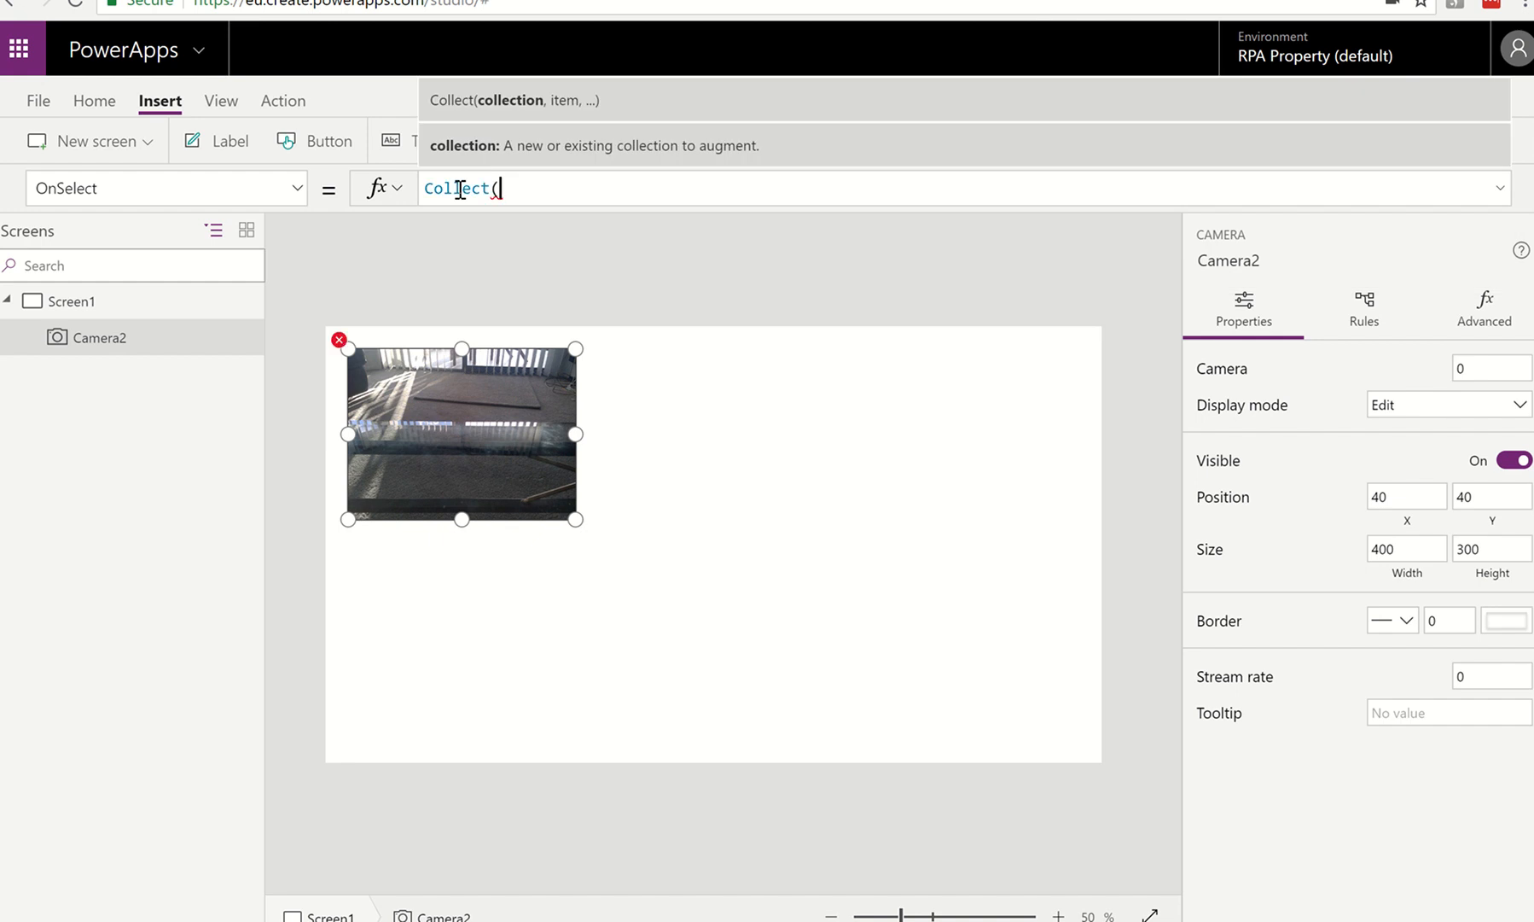
pyautogui.write('col')
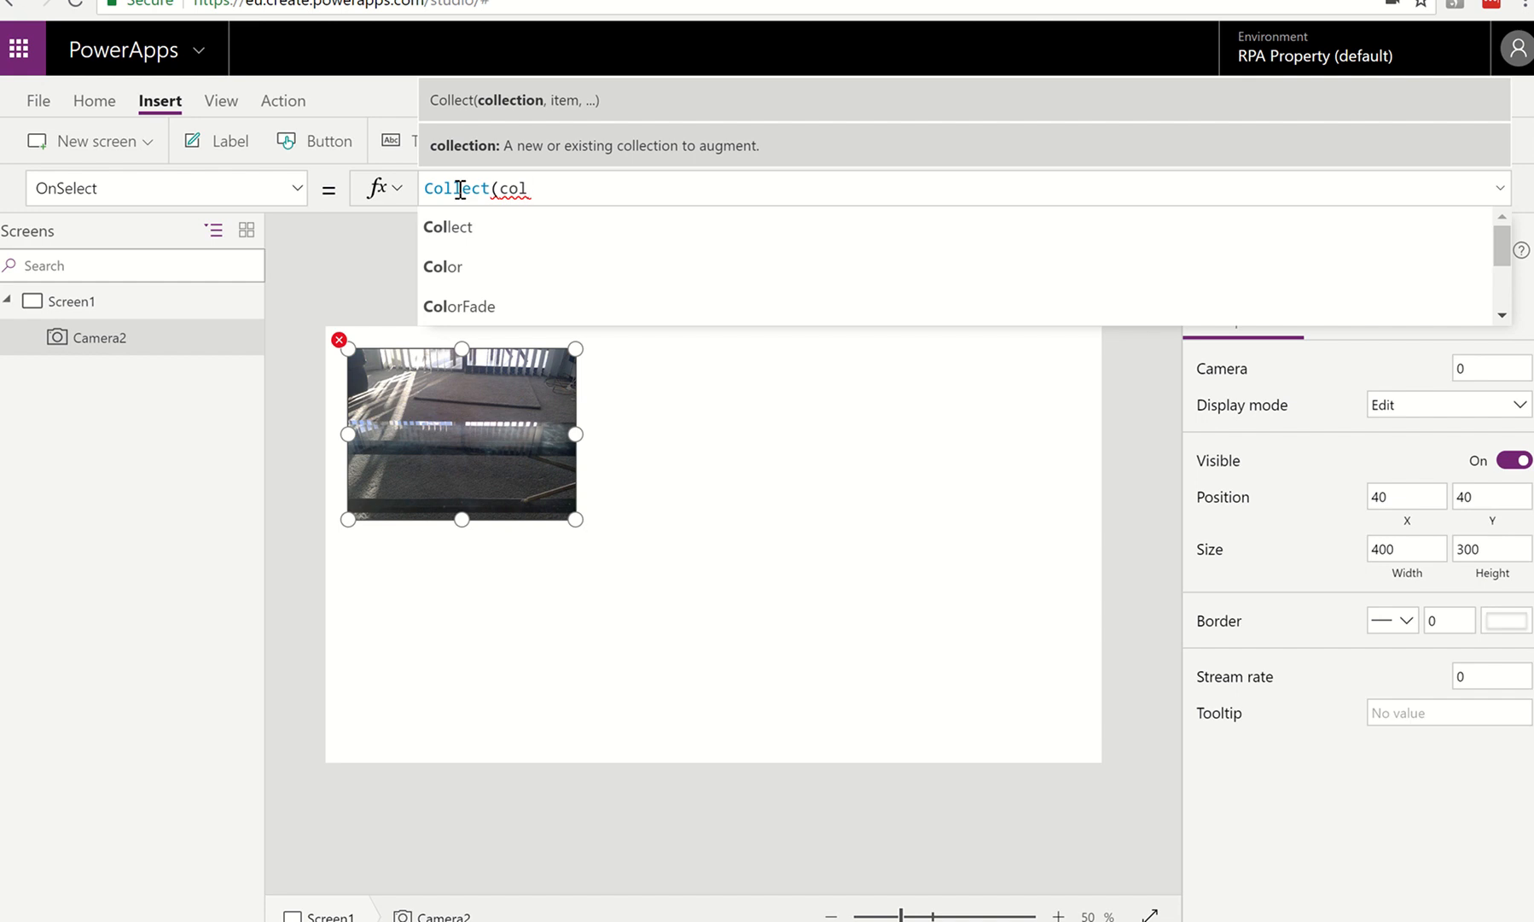
pyautogui.write('Photo')
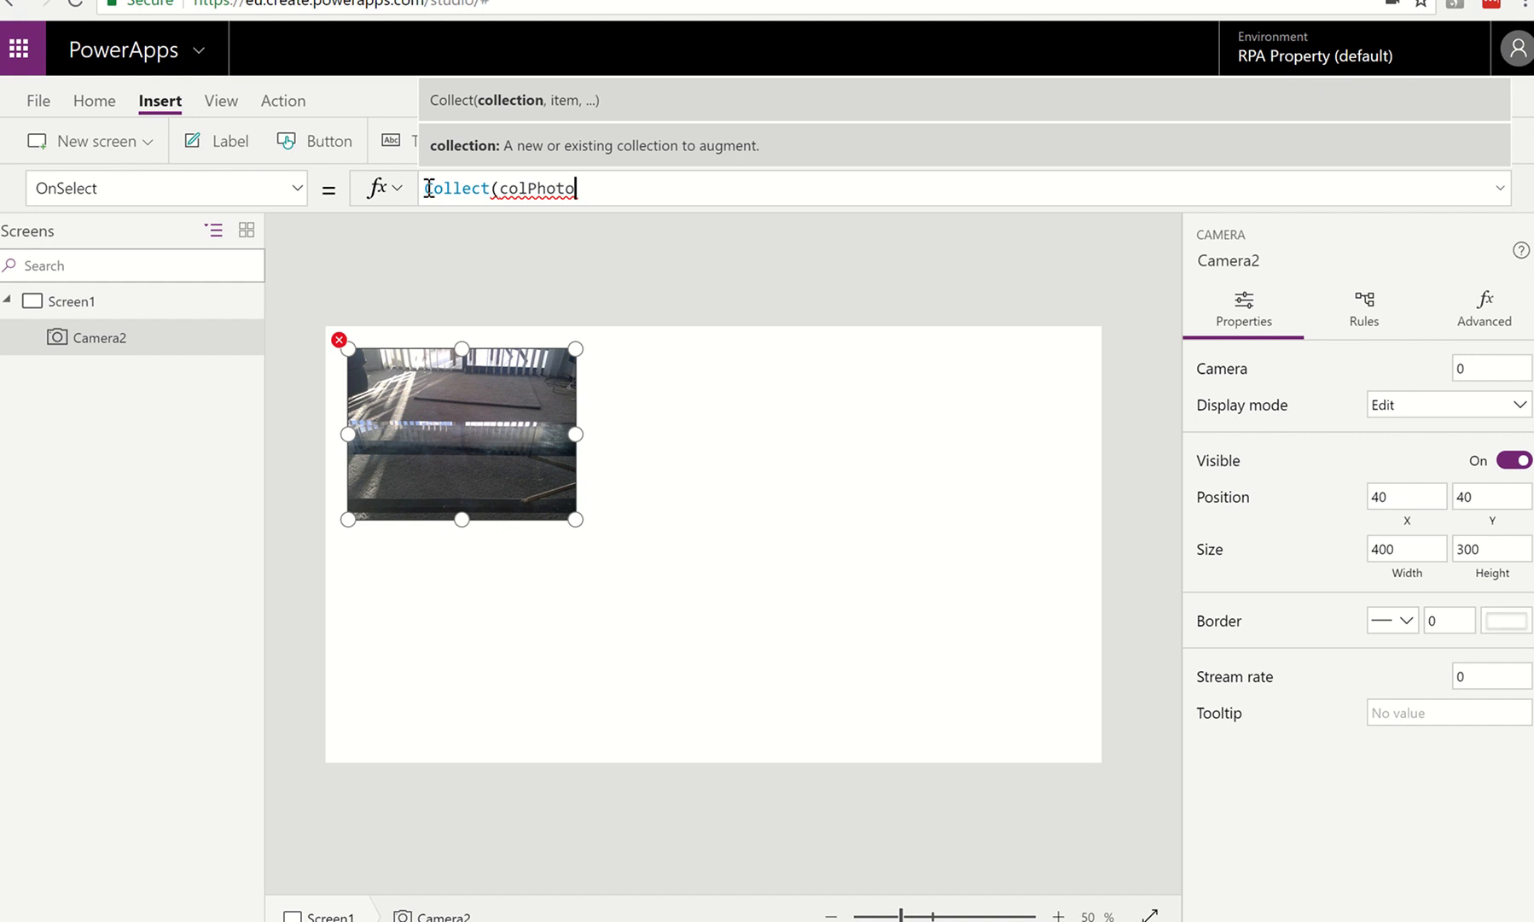
pyautogui.click(429, 189)
pyautogui.write('Clear')
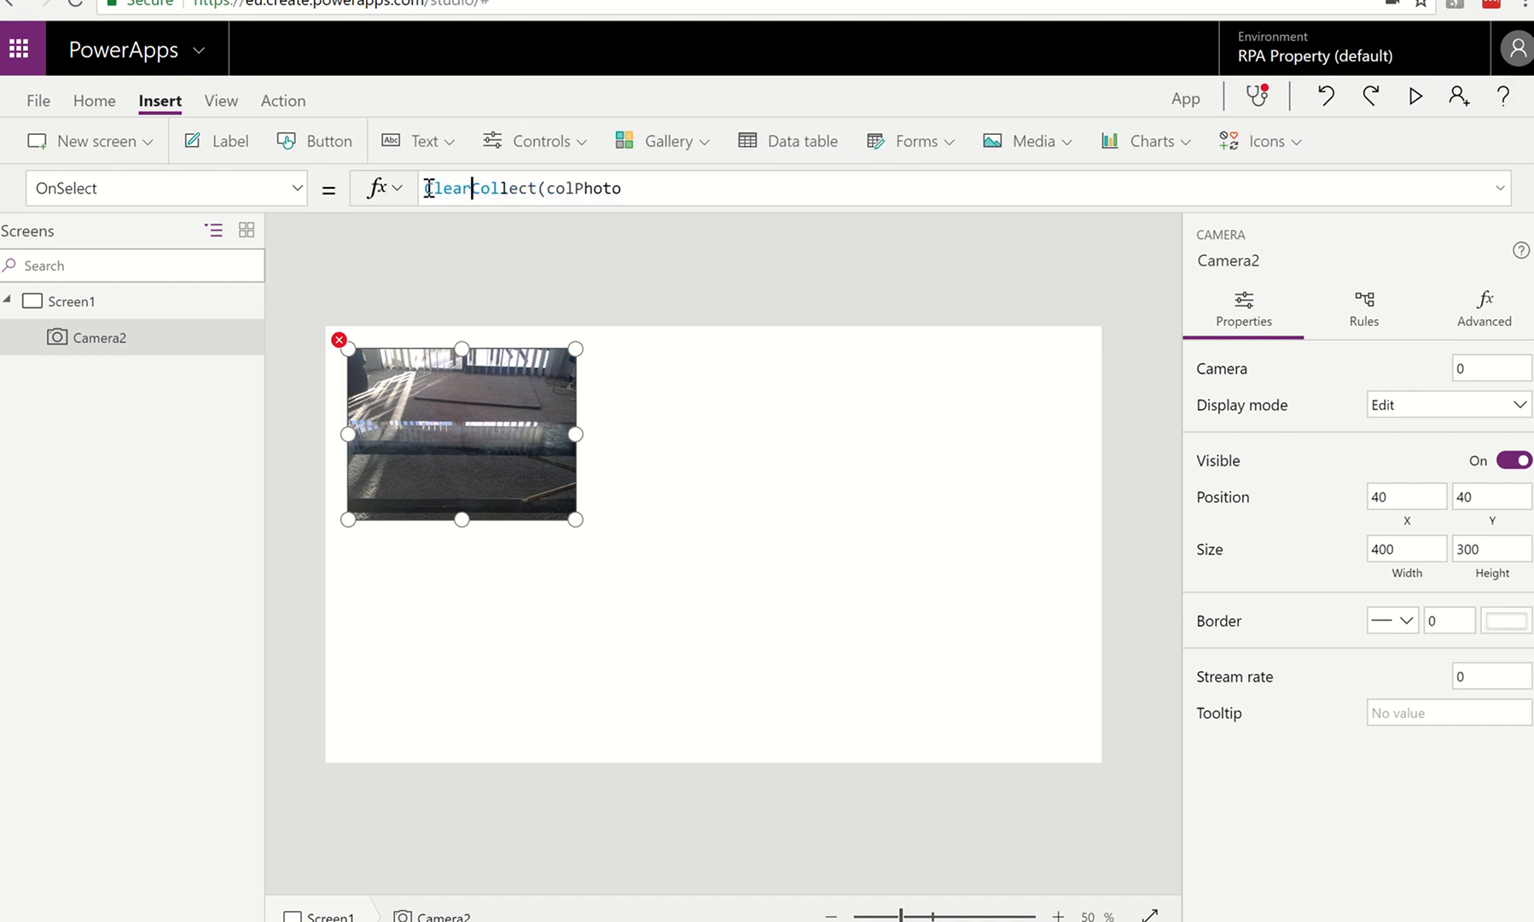
# Complete the camera's ClearCollect formula with Camera2.Photo as the item to collect.
pyautogui.click(642, 188)
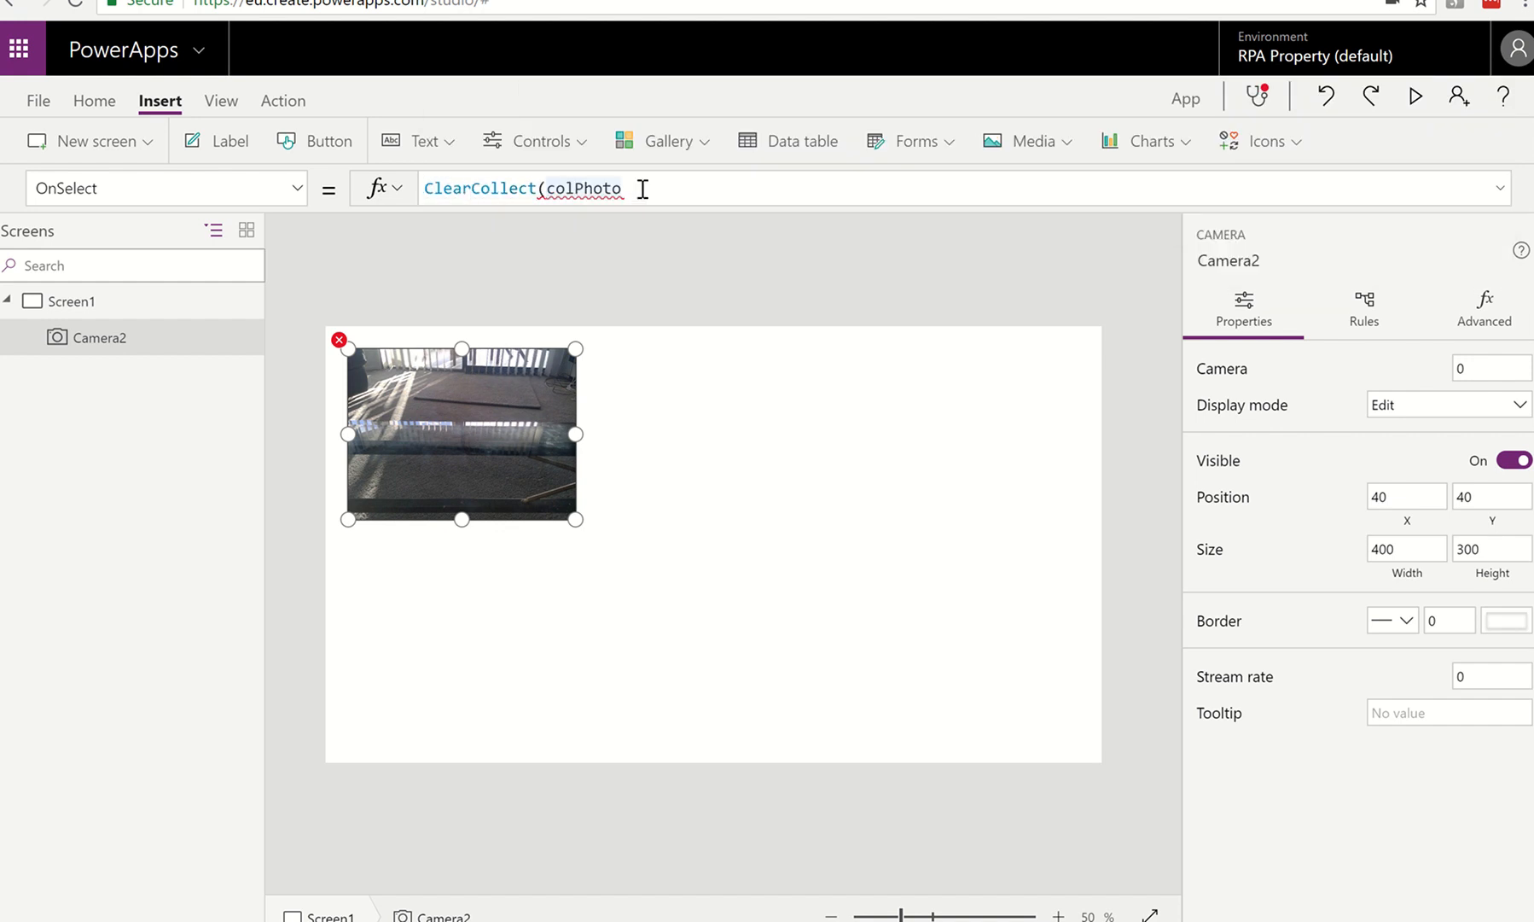
pyautogui.write(',')
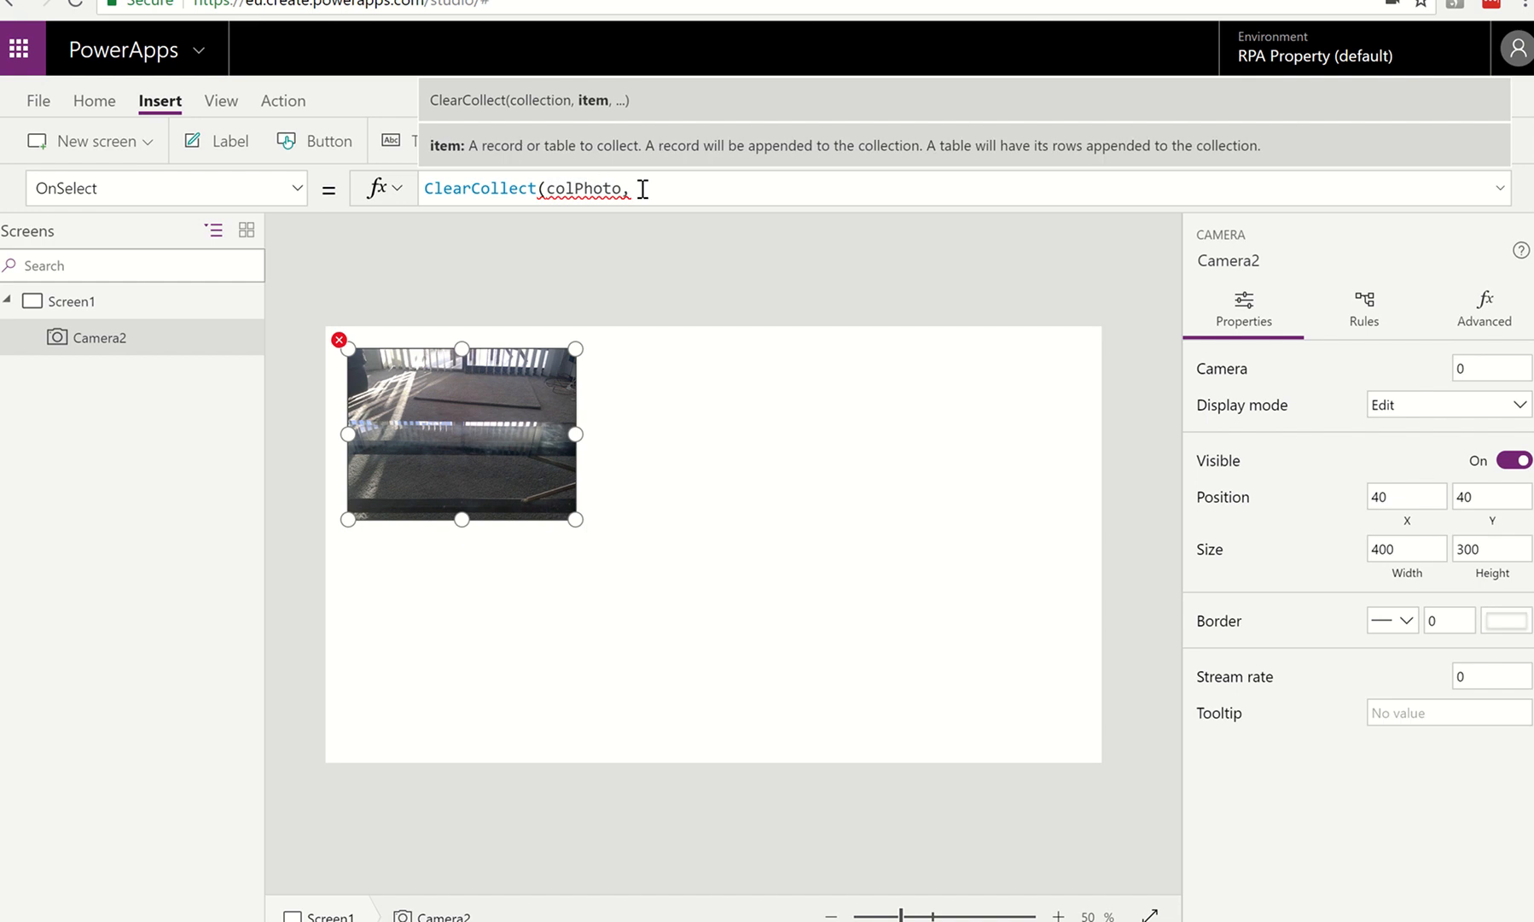
pyautogui.write('Caer')
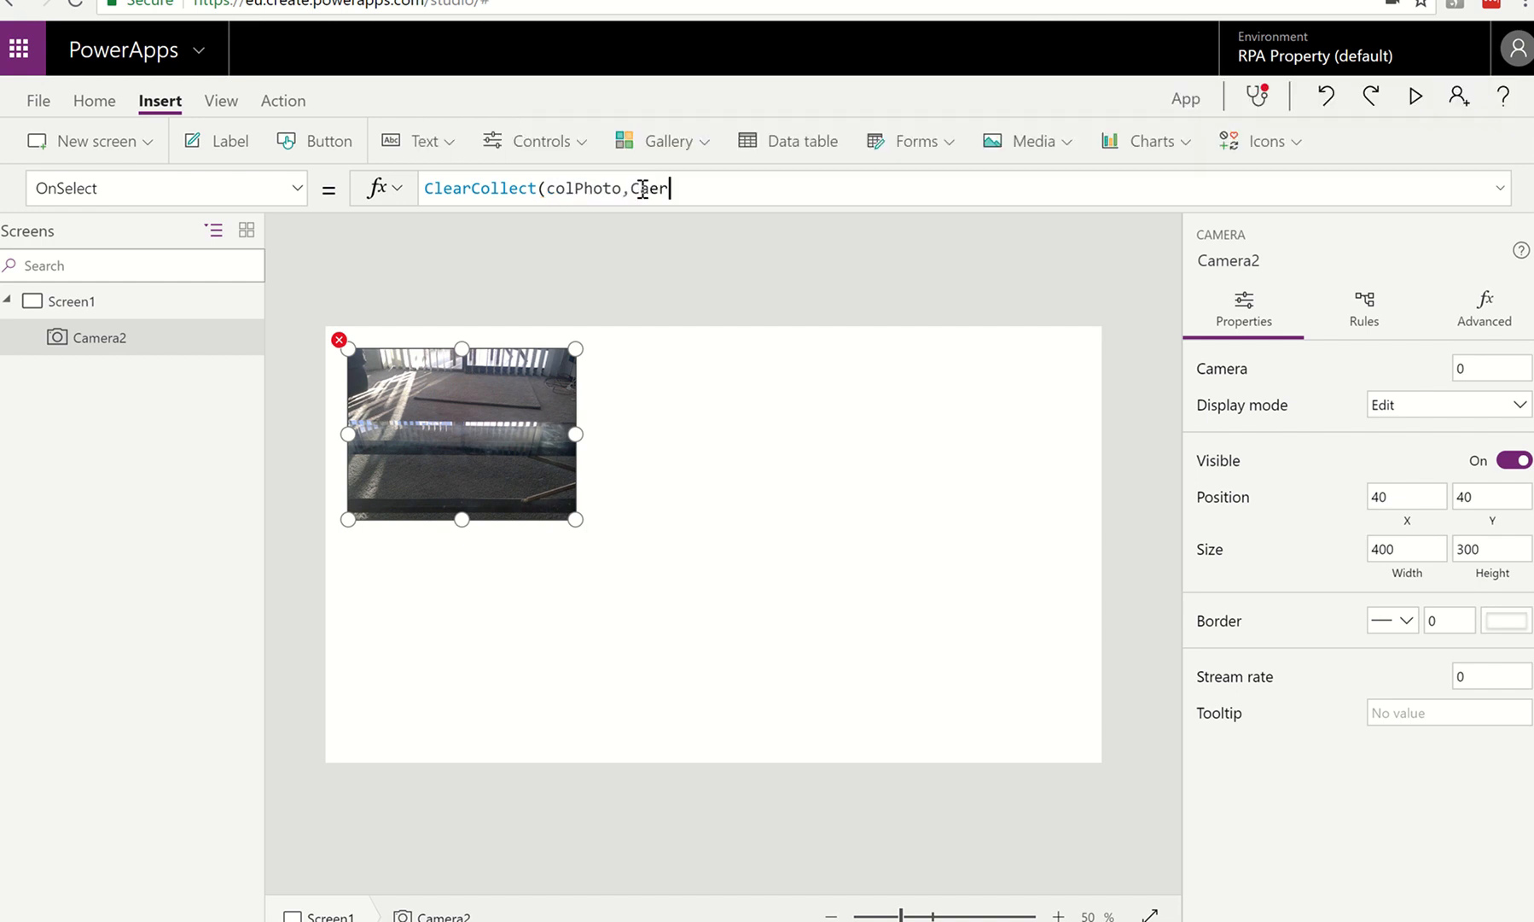
pyautogui.press('BackSpace')
pyautogui.press('BackSpace')
pyautogui.press('BackSpace')
pyautogui.write('amer')
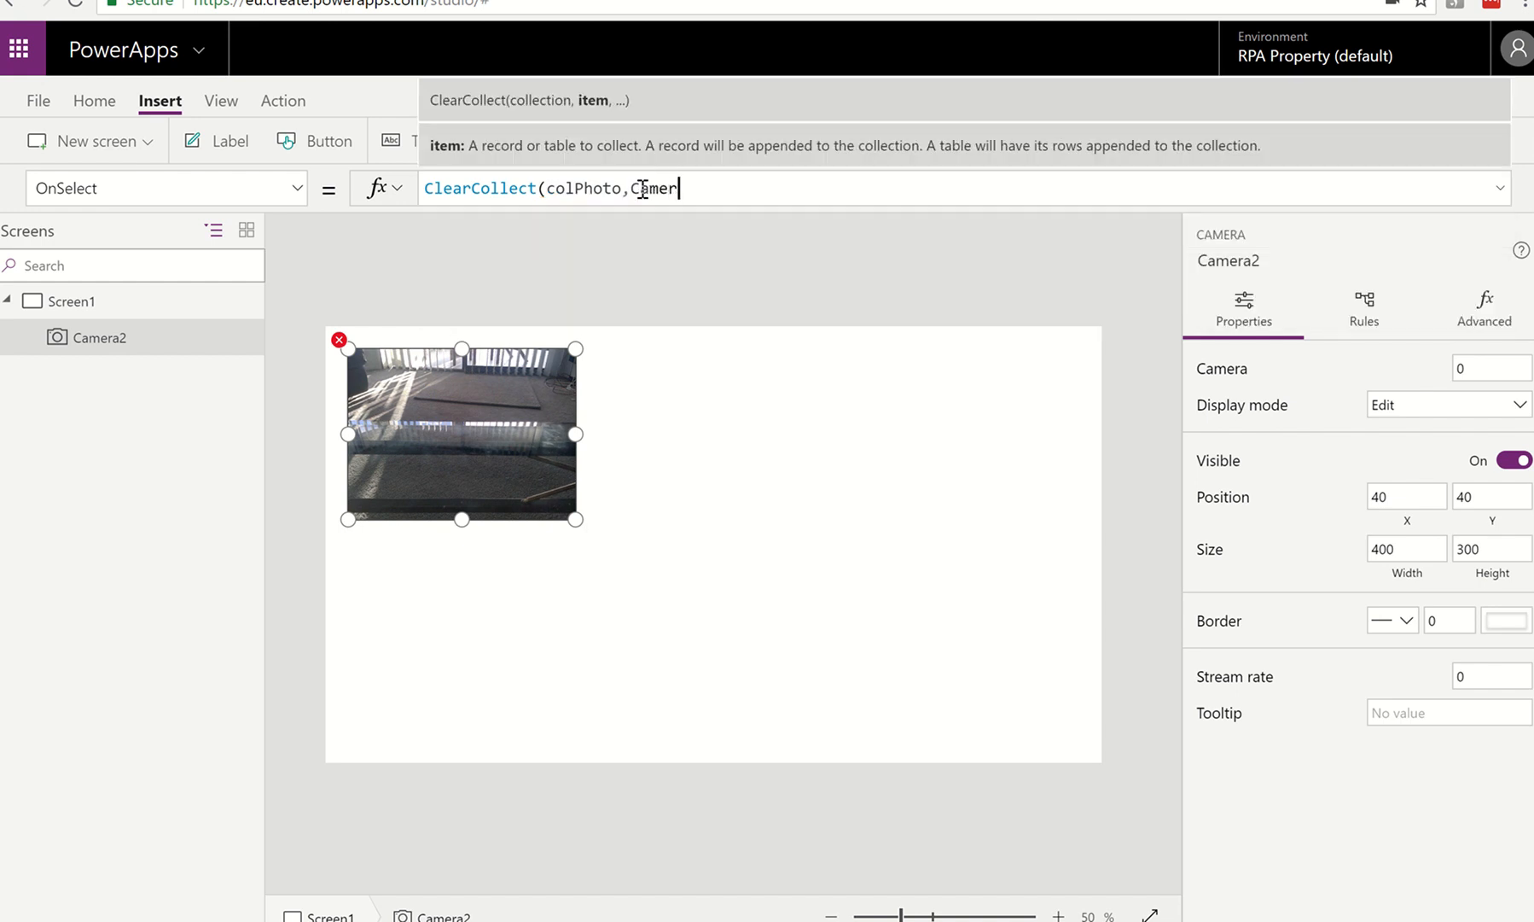
pyautogui.write('a2')
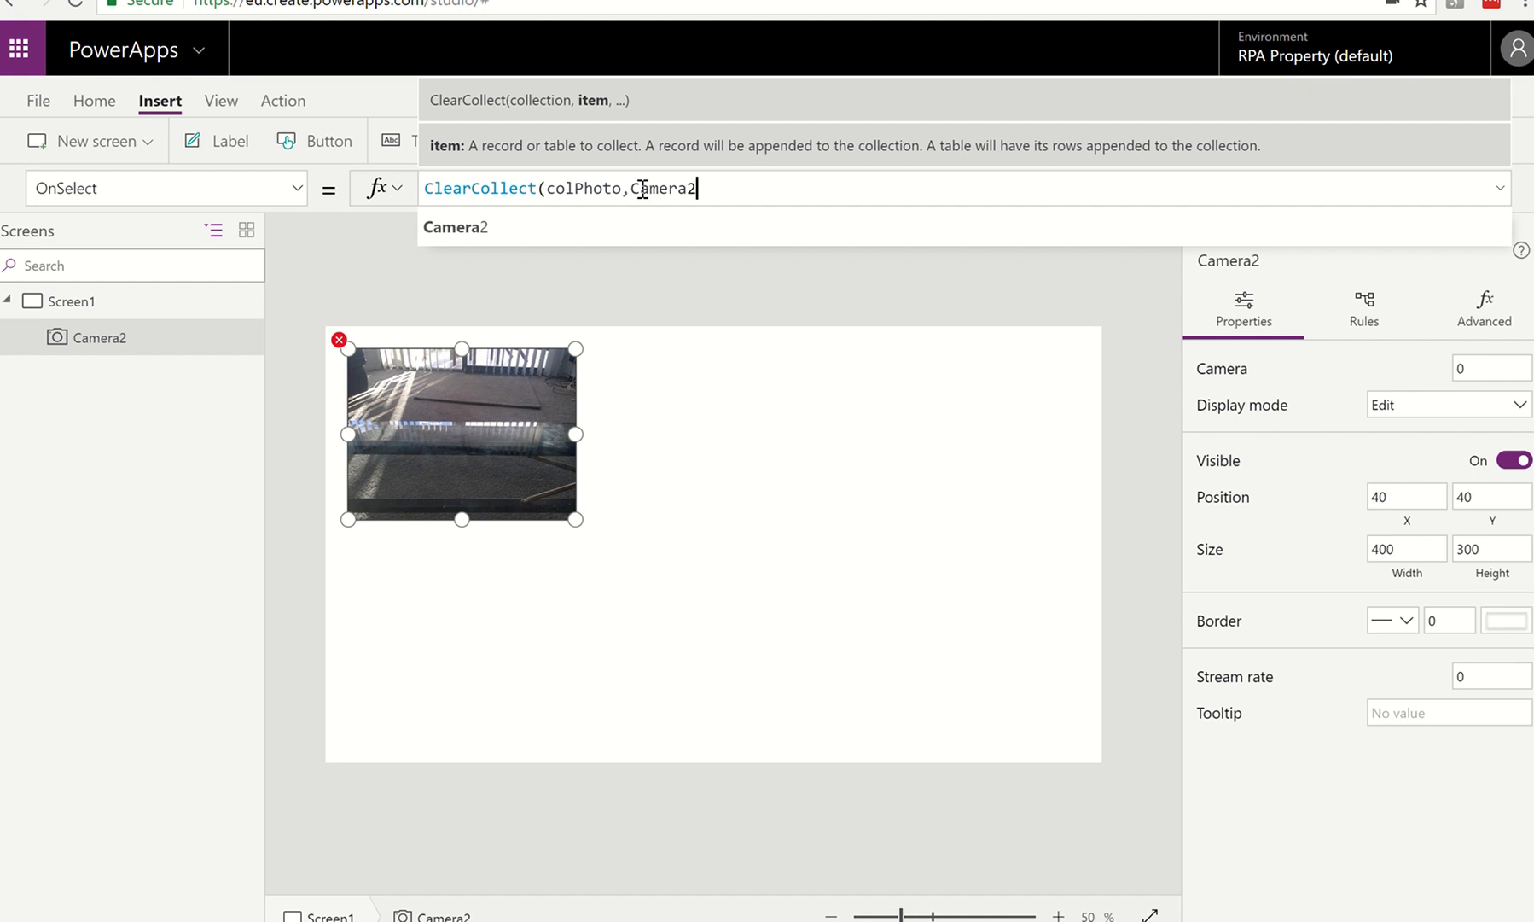
pyautogui.write('.')
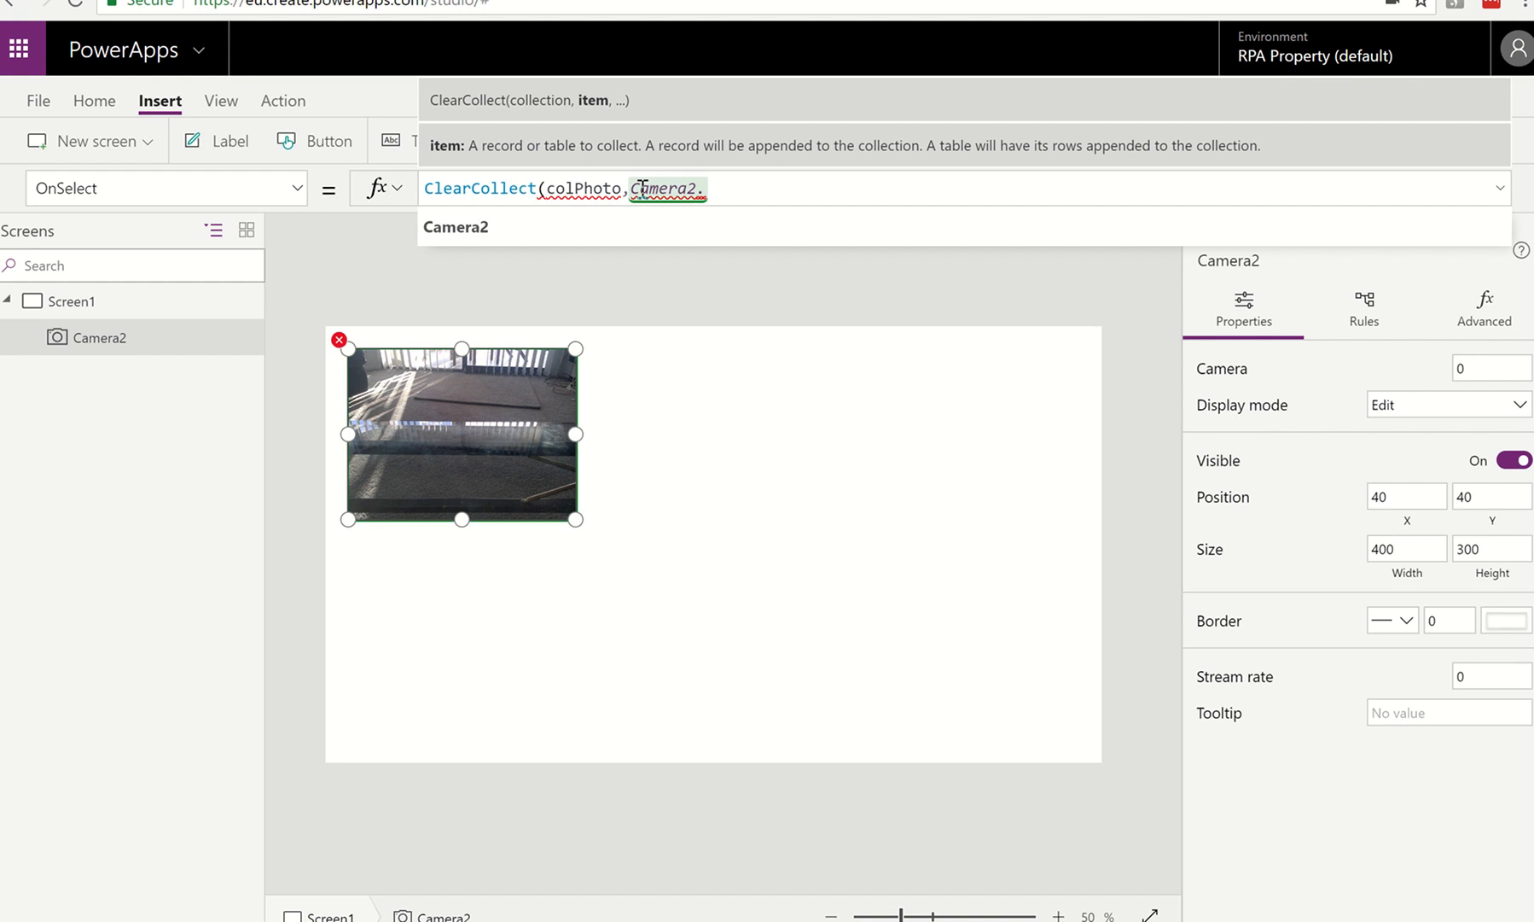
pyautogui.write('Photo')
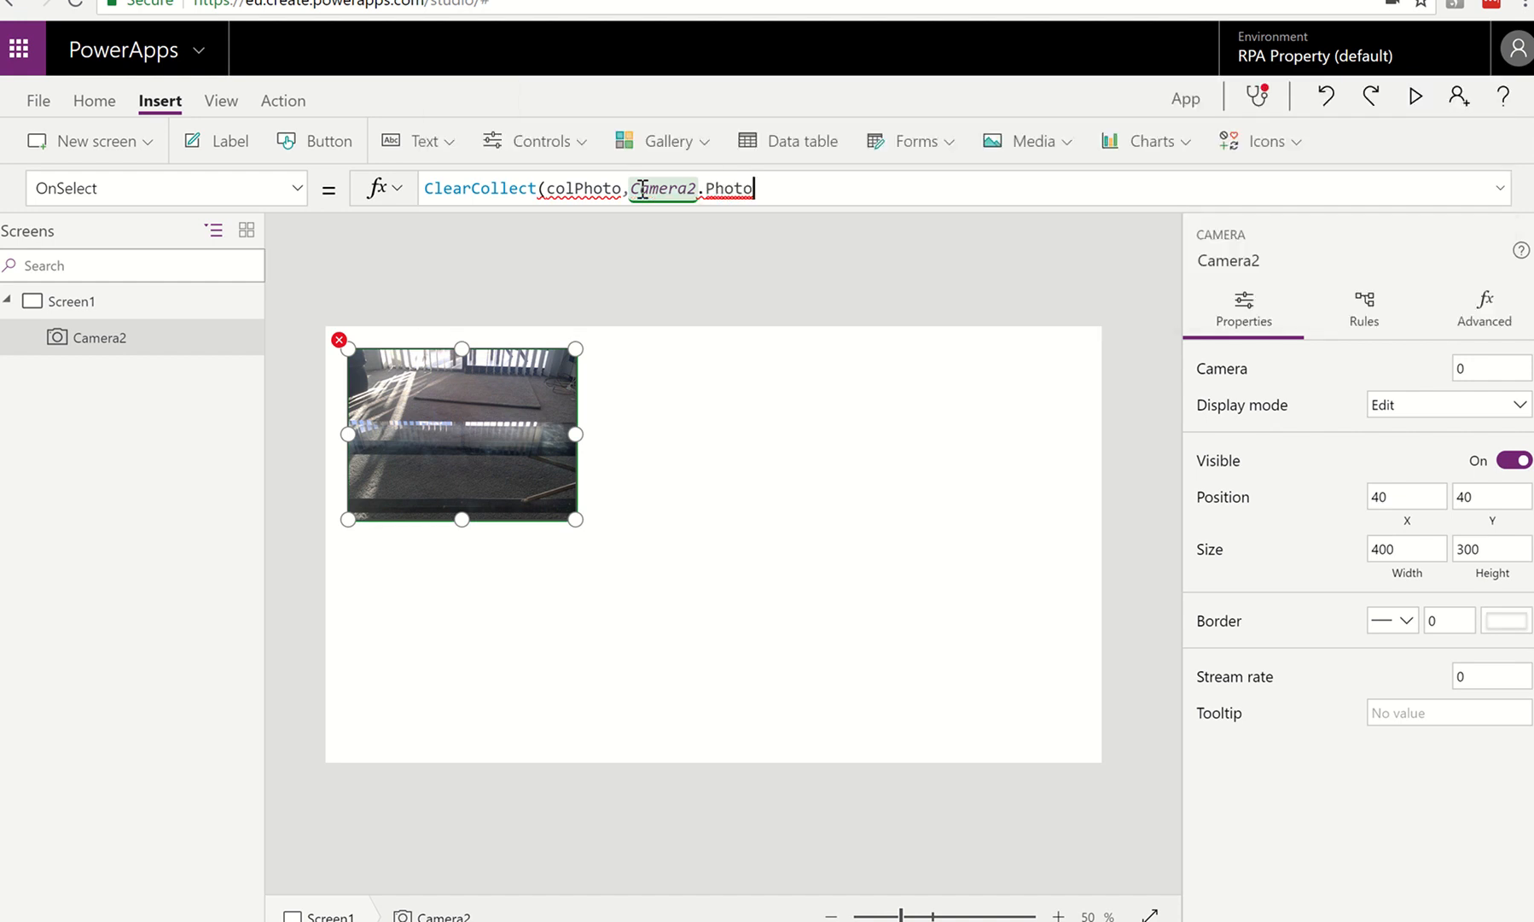
pyautogui.write(')')
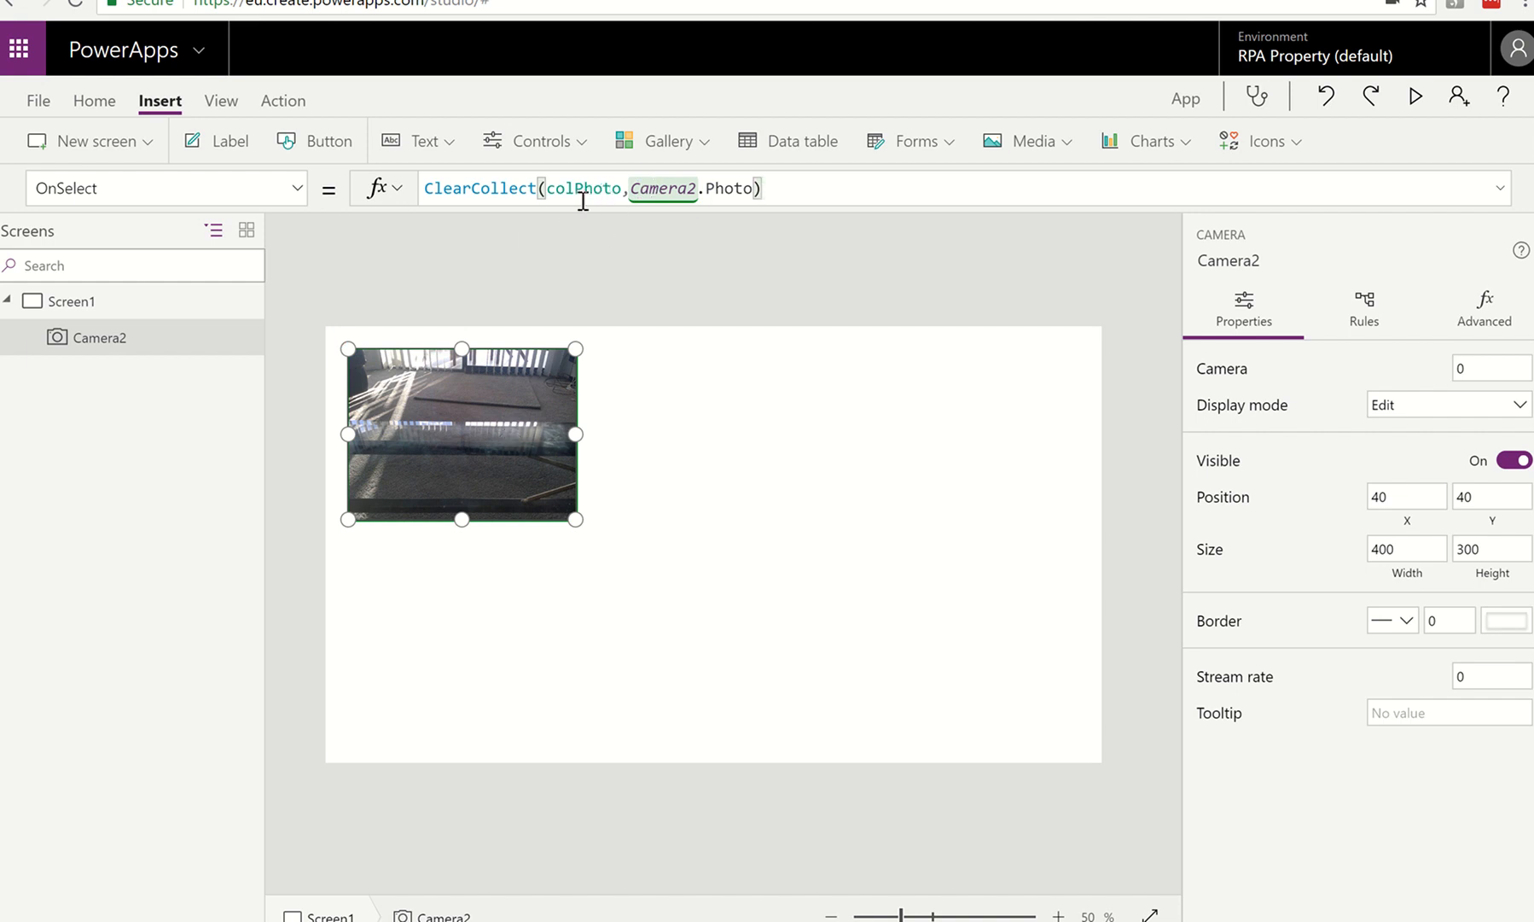
pyautogui.click(668, 371)
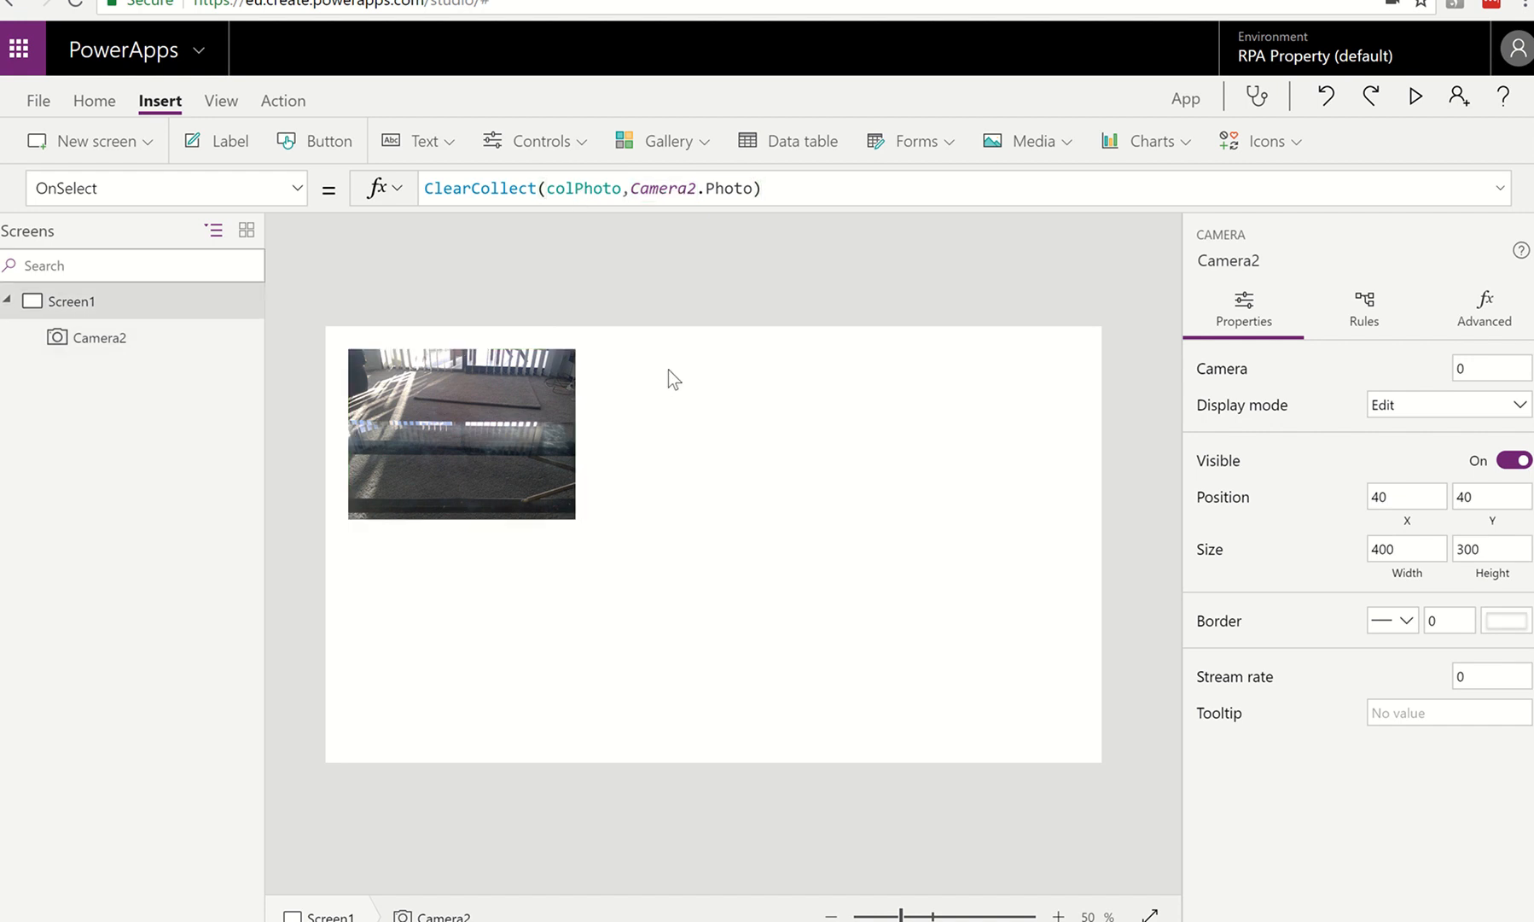
# Insert an image control beside the camera, sized about 304 by 300, and clear its Image formula.
pyautogui.click(1069, 145)
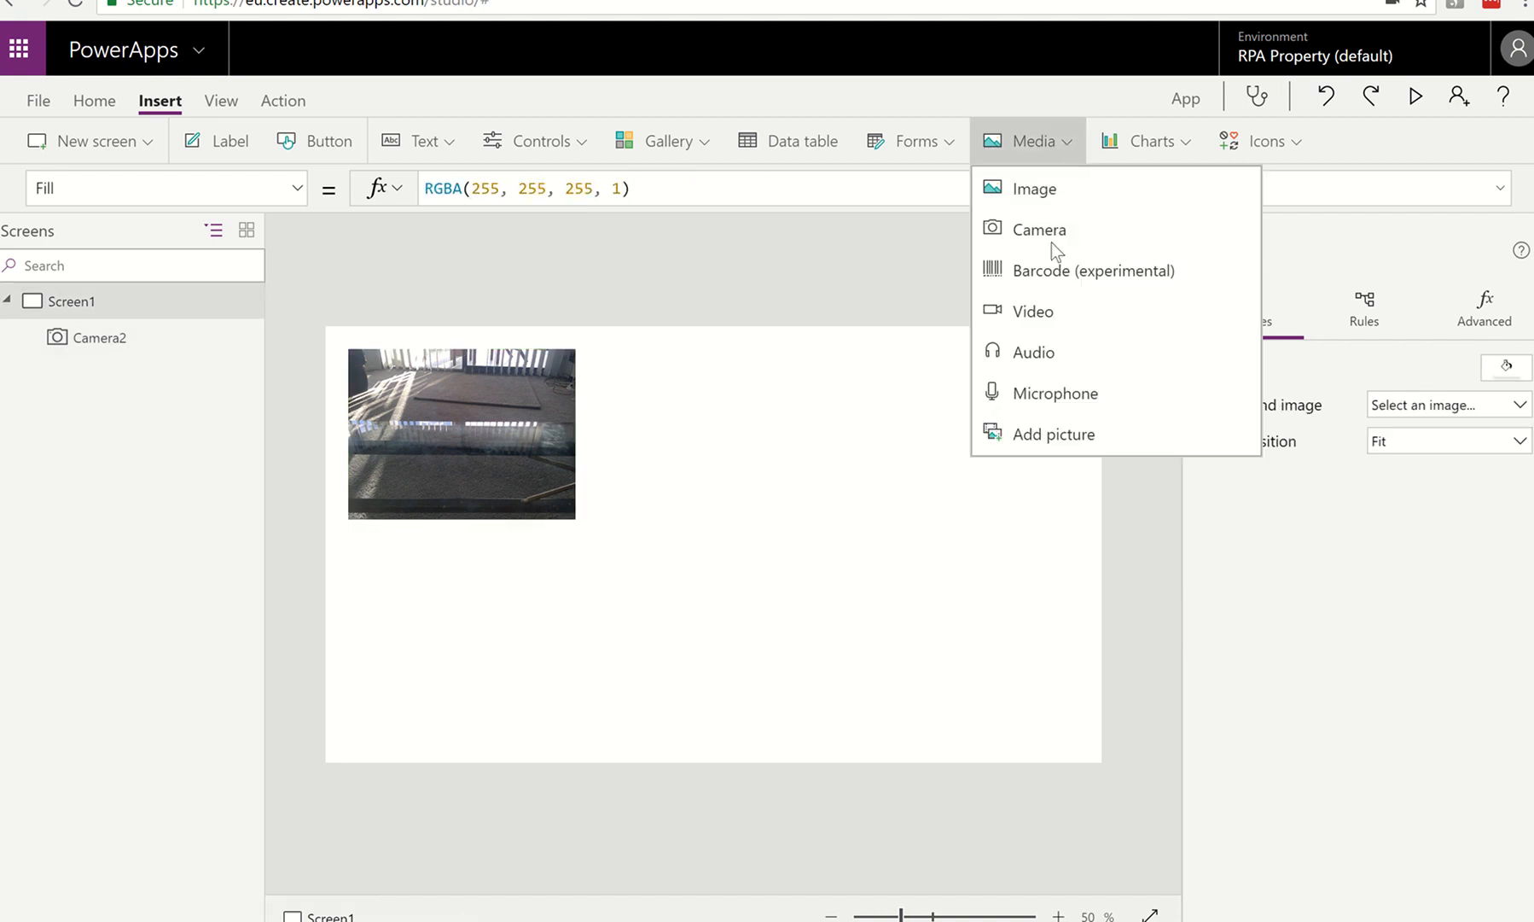
pyautogui.click(1048, 200)
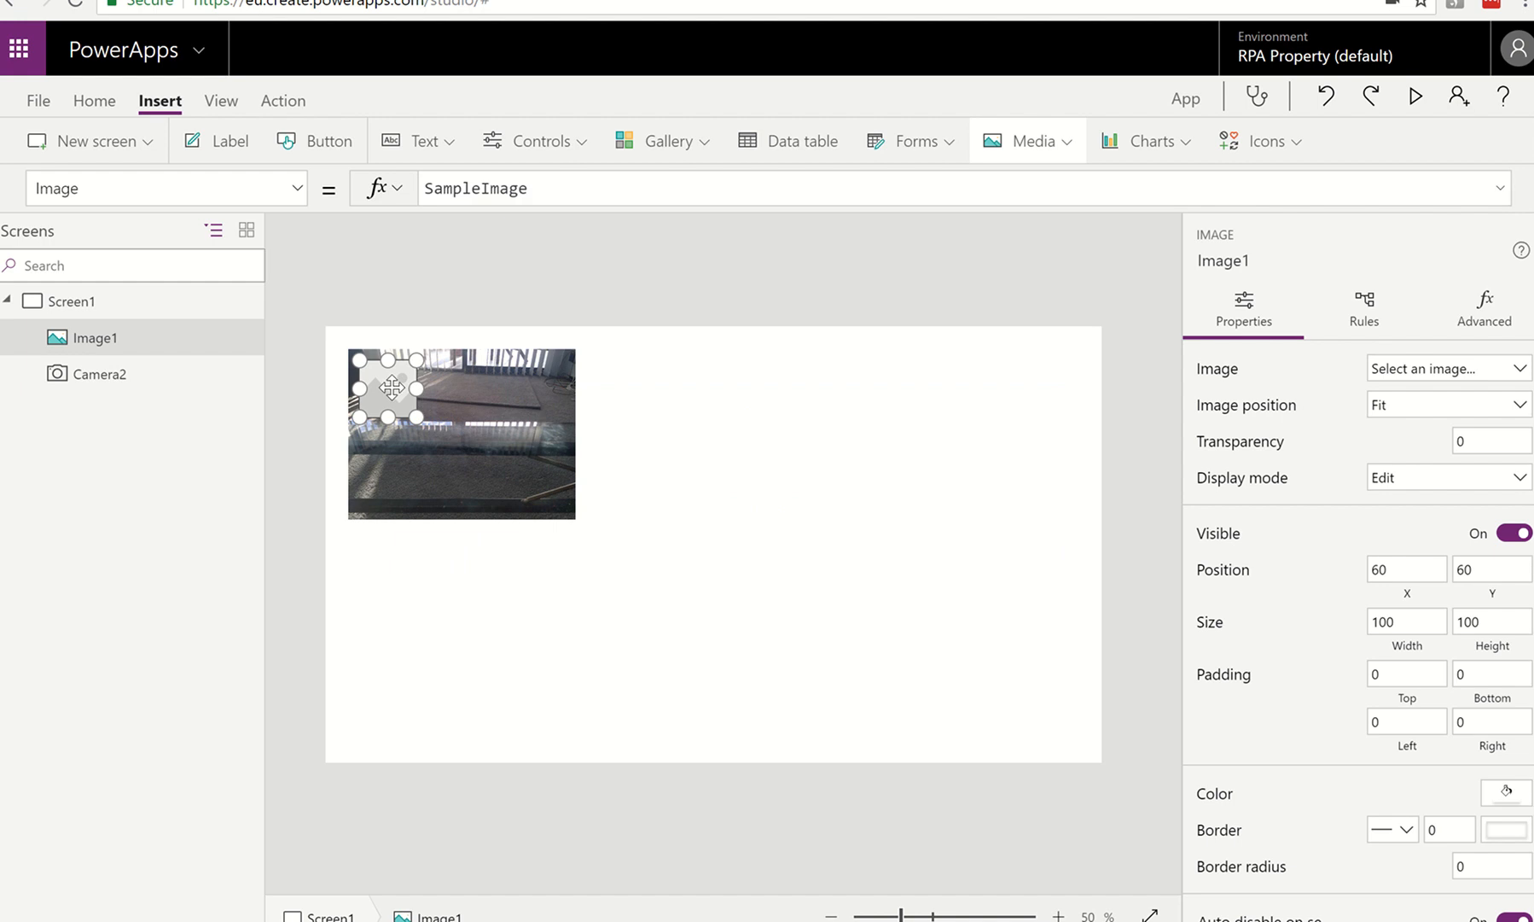
pyautogui.moveTo(398, 387); pyautogui.dragTo(774, 519)
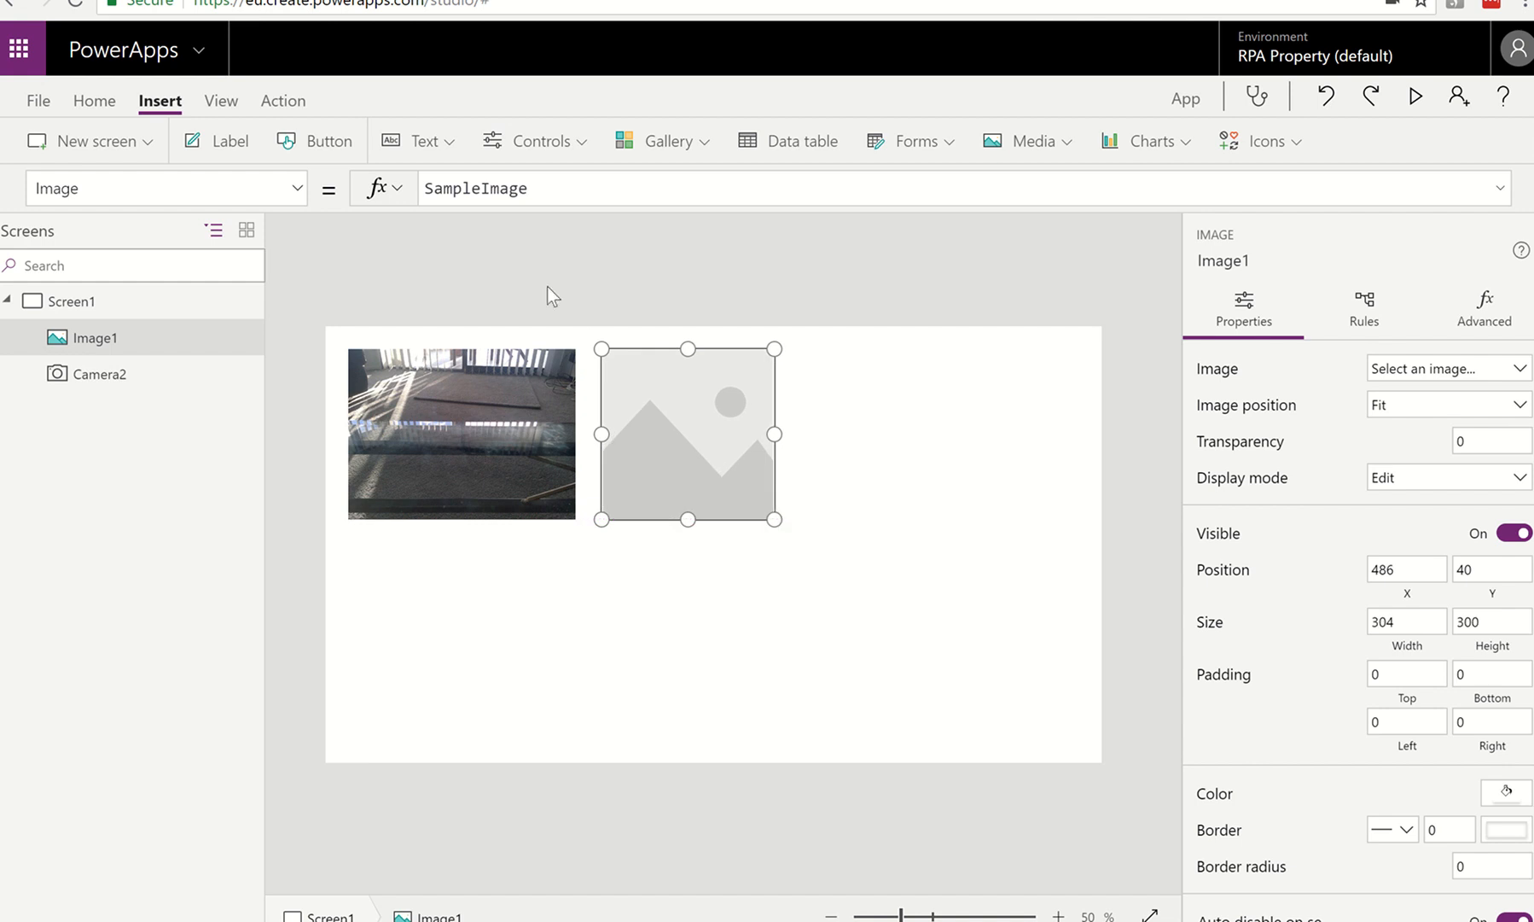
pyautogui.doubleClick(533, 193)
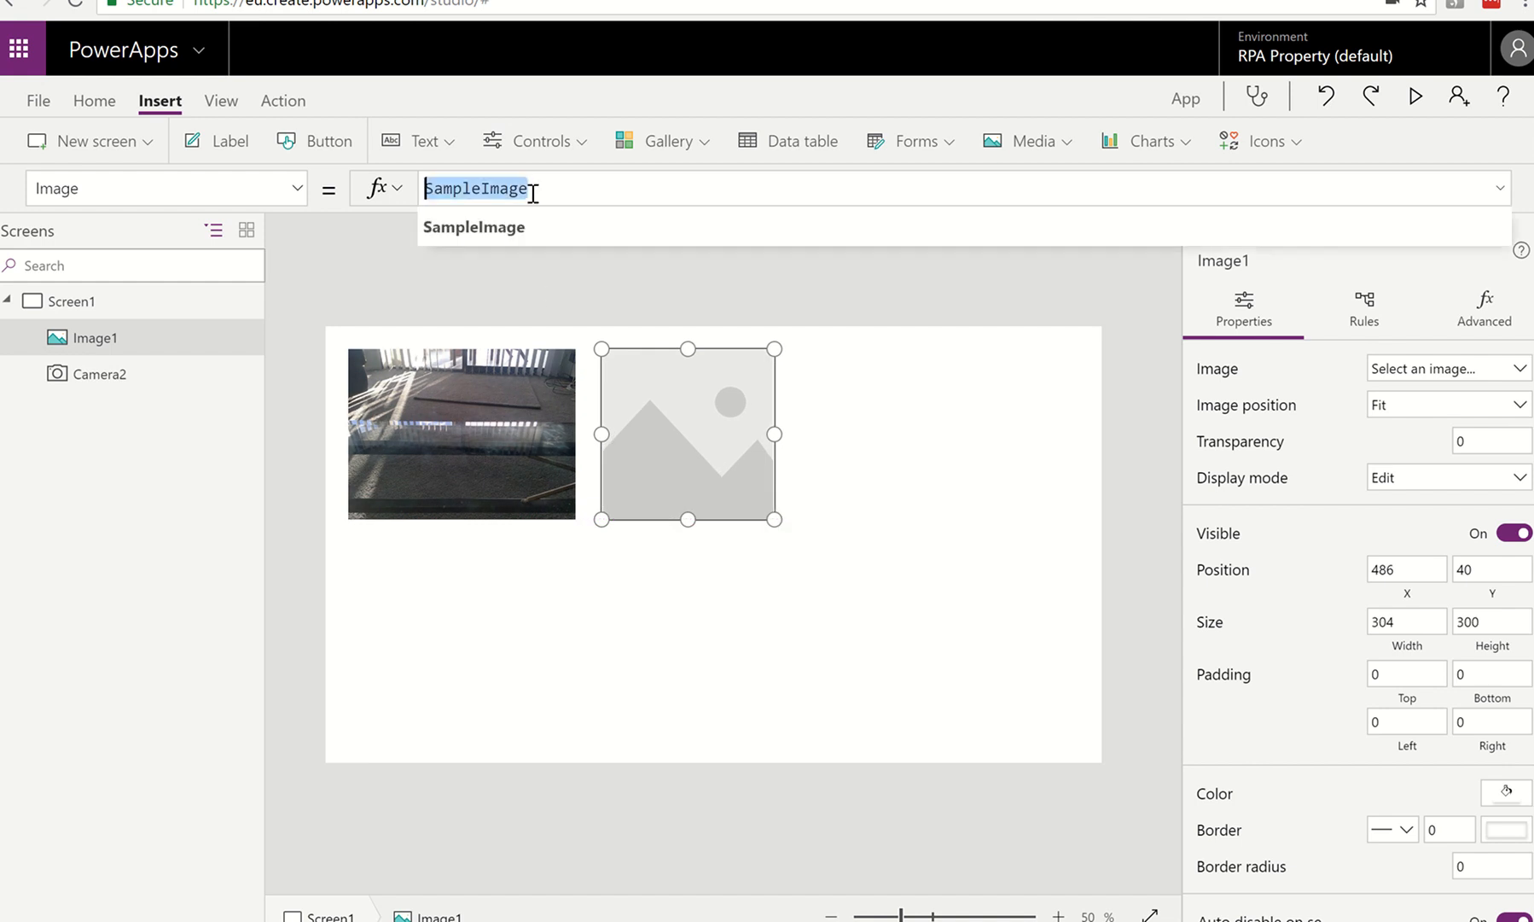
pyautogui.press('BackSpace')
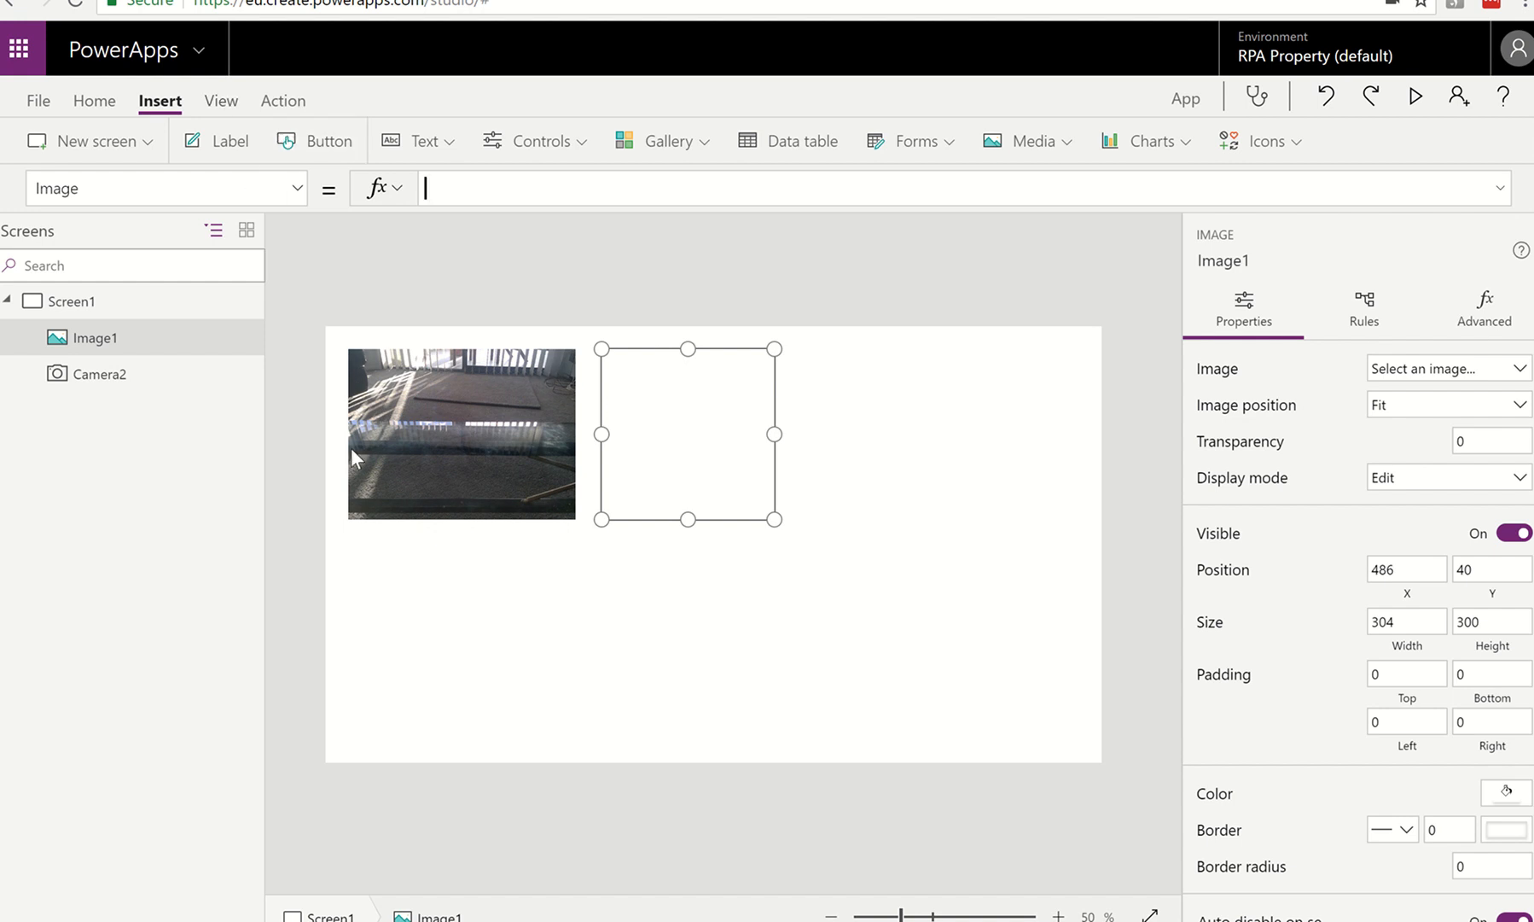
# Capture a photo with the camera control and check the contents of the colPhoto collection.
pyautogui.press('alt')
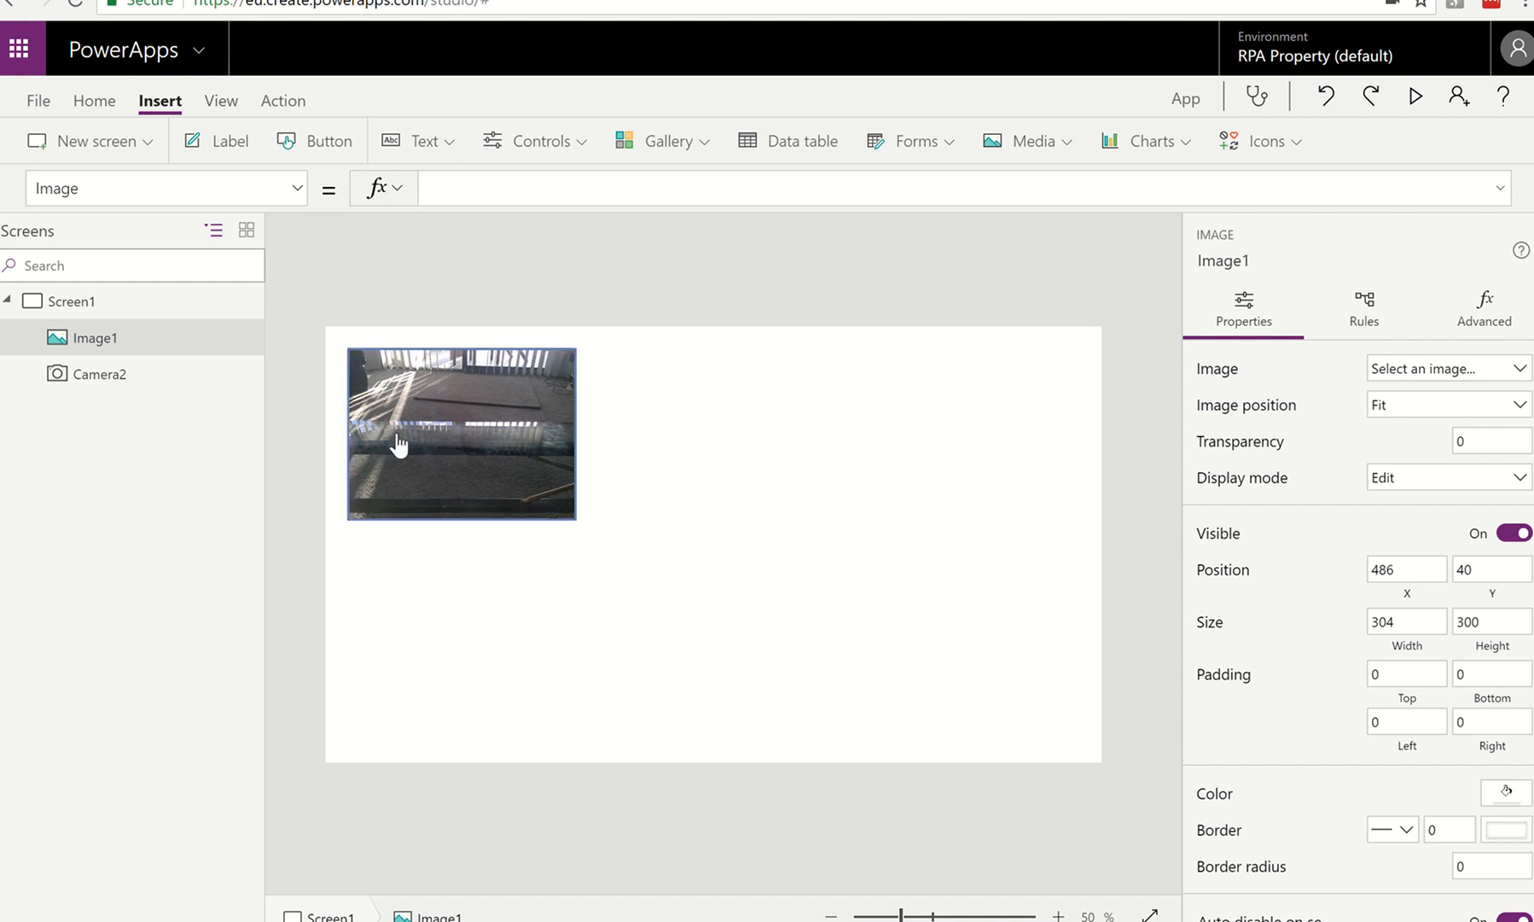
pyautogui.click(221, 106)
pyautogui.click(294, 147)
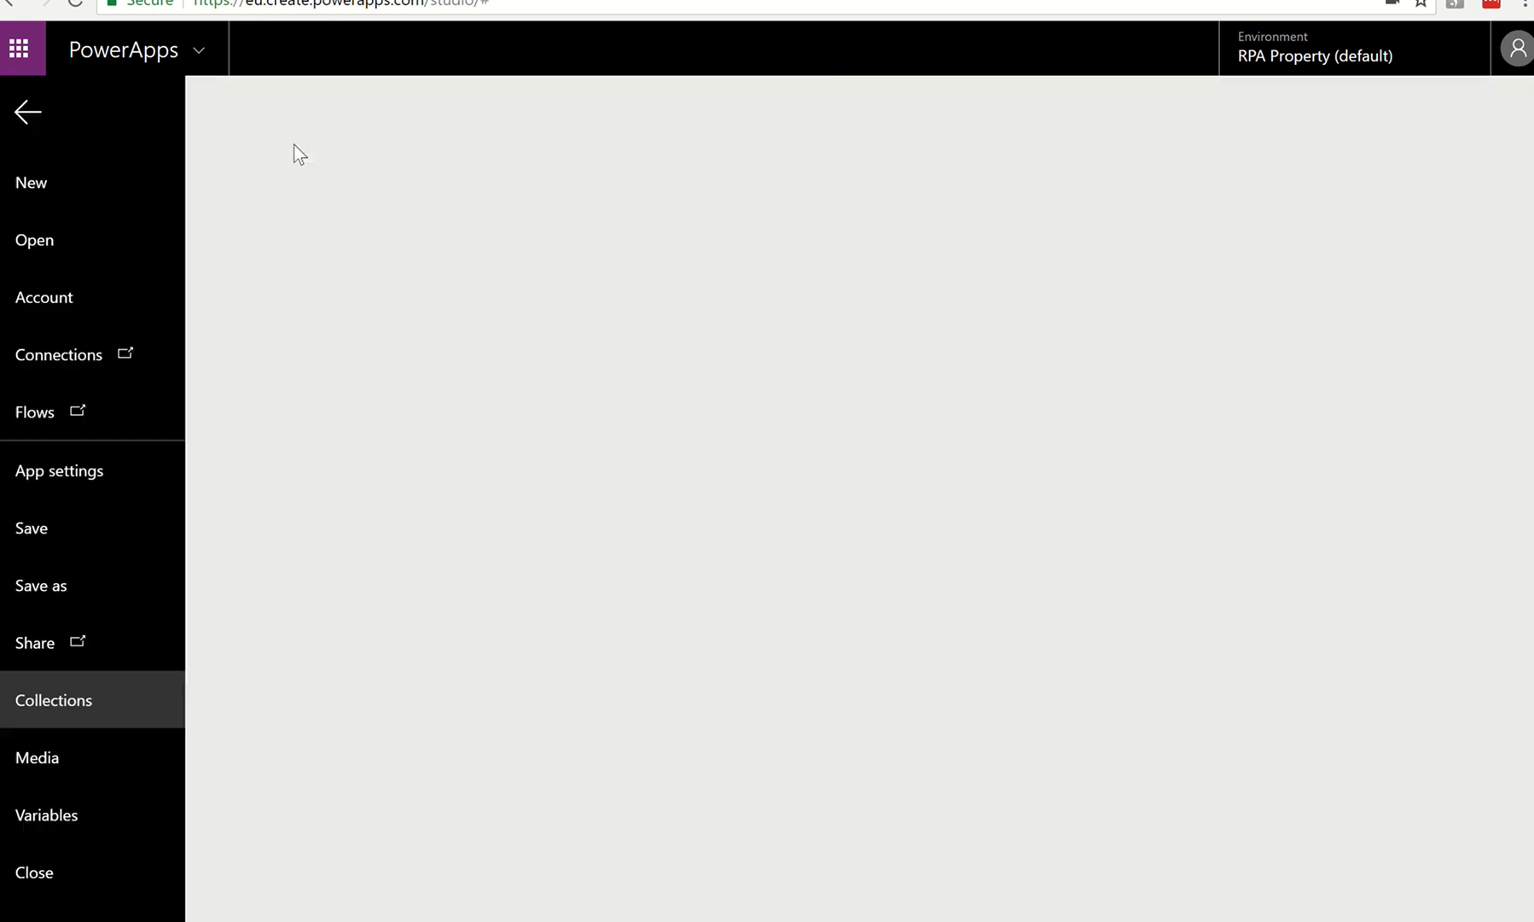
pyautogui.click(296, 247)
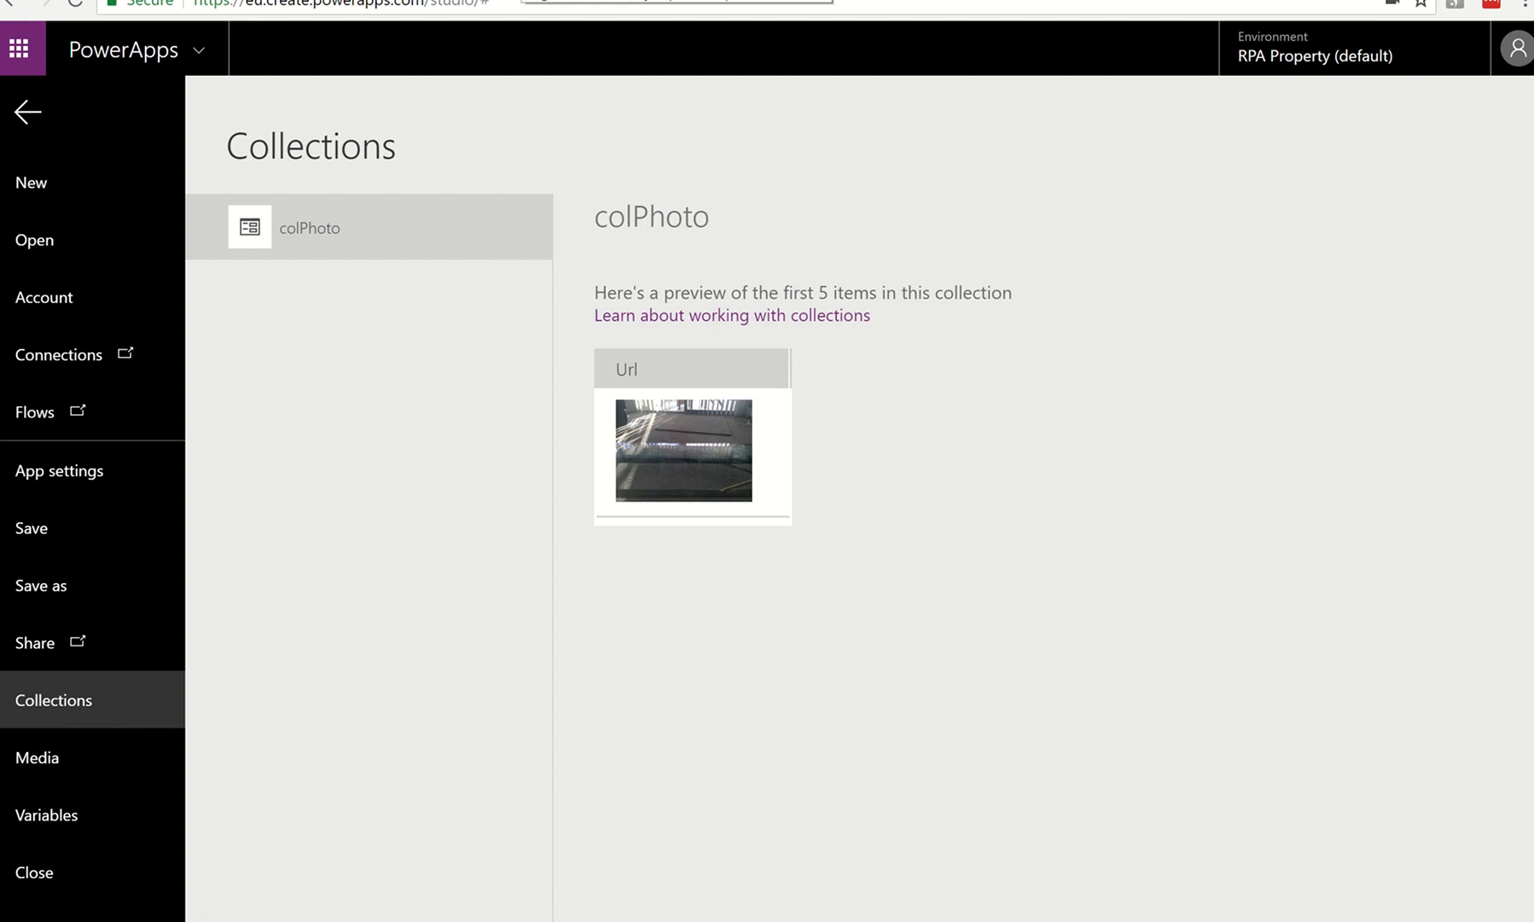
pyautogui.click(523, 0)
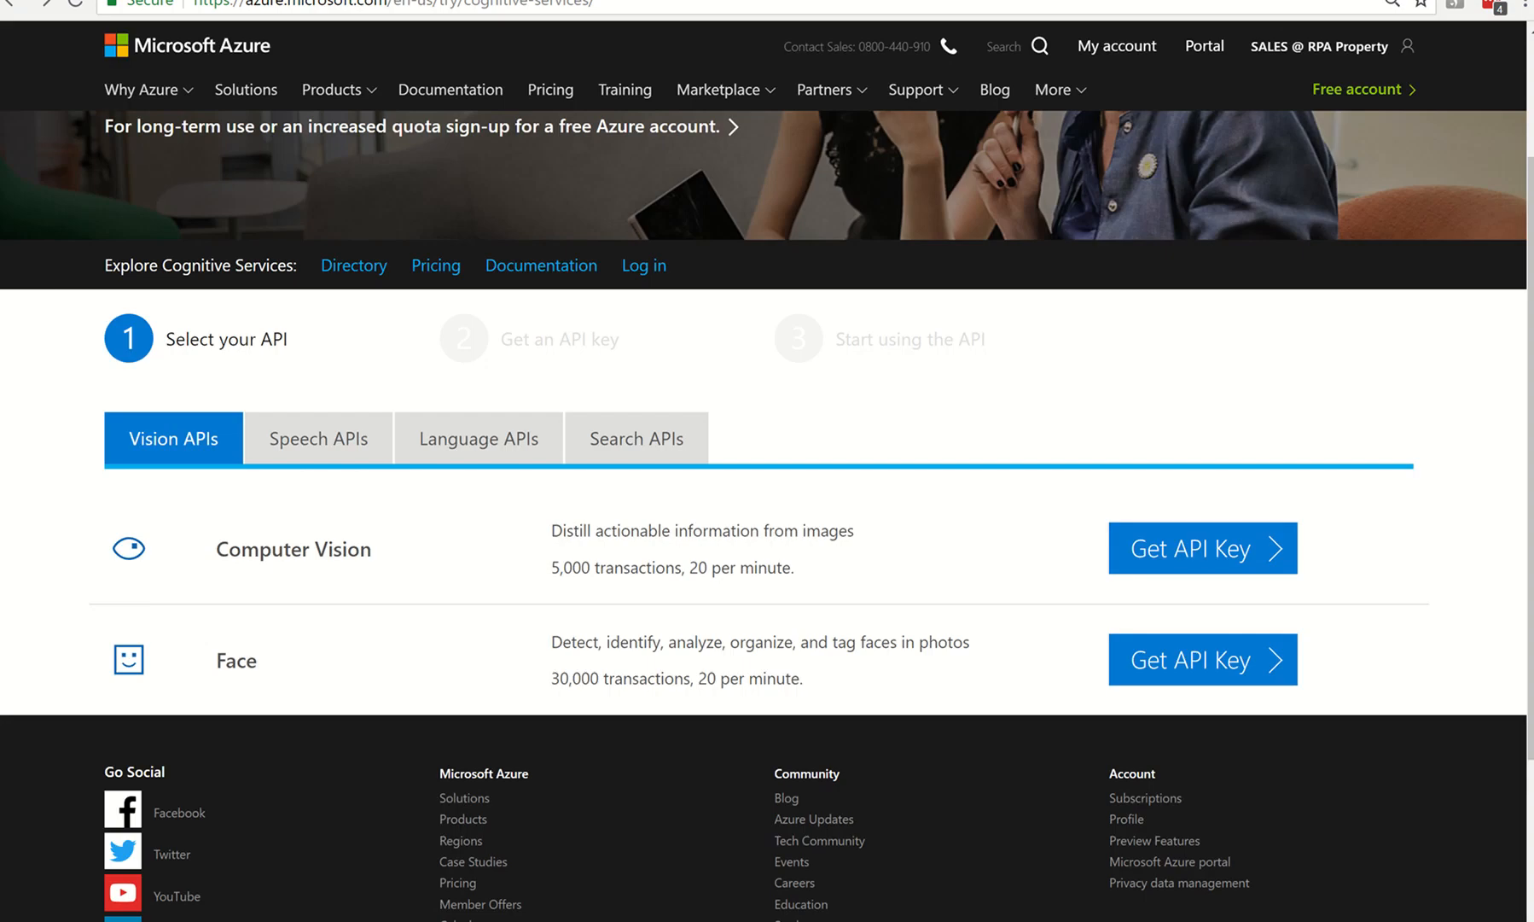
pyautogui.click(338, 0)
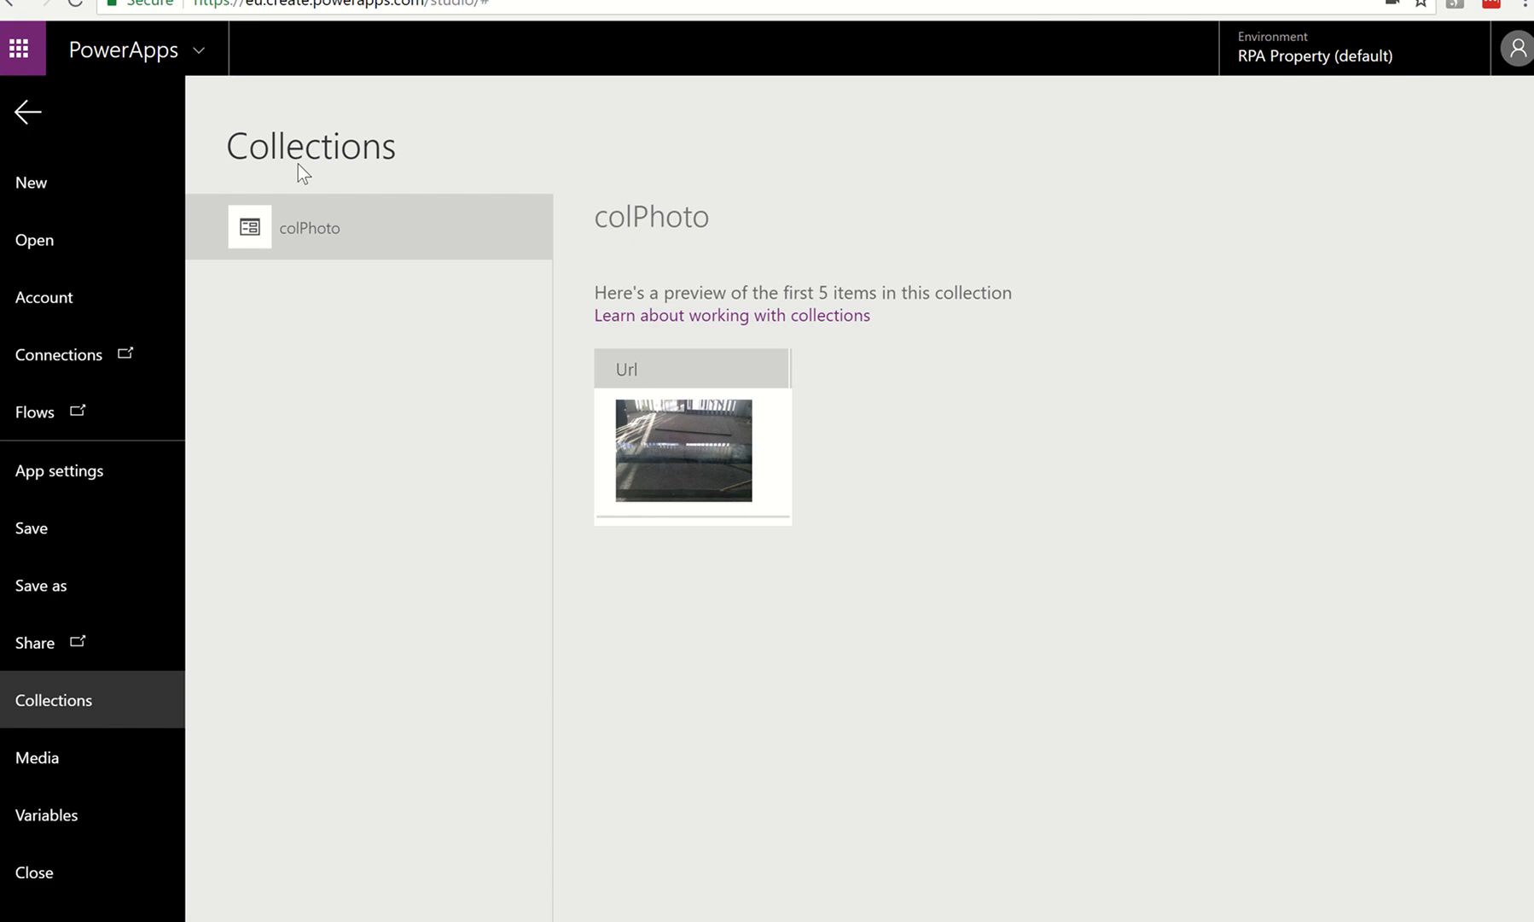
# Return to the app canvas and set the image control's Image formula to First(colPhoto).Url.
pyautogui.click(30, 113)
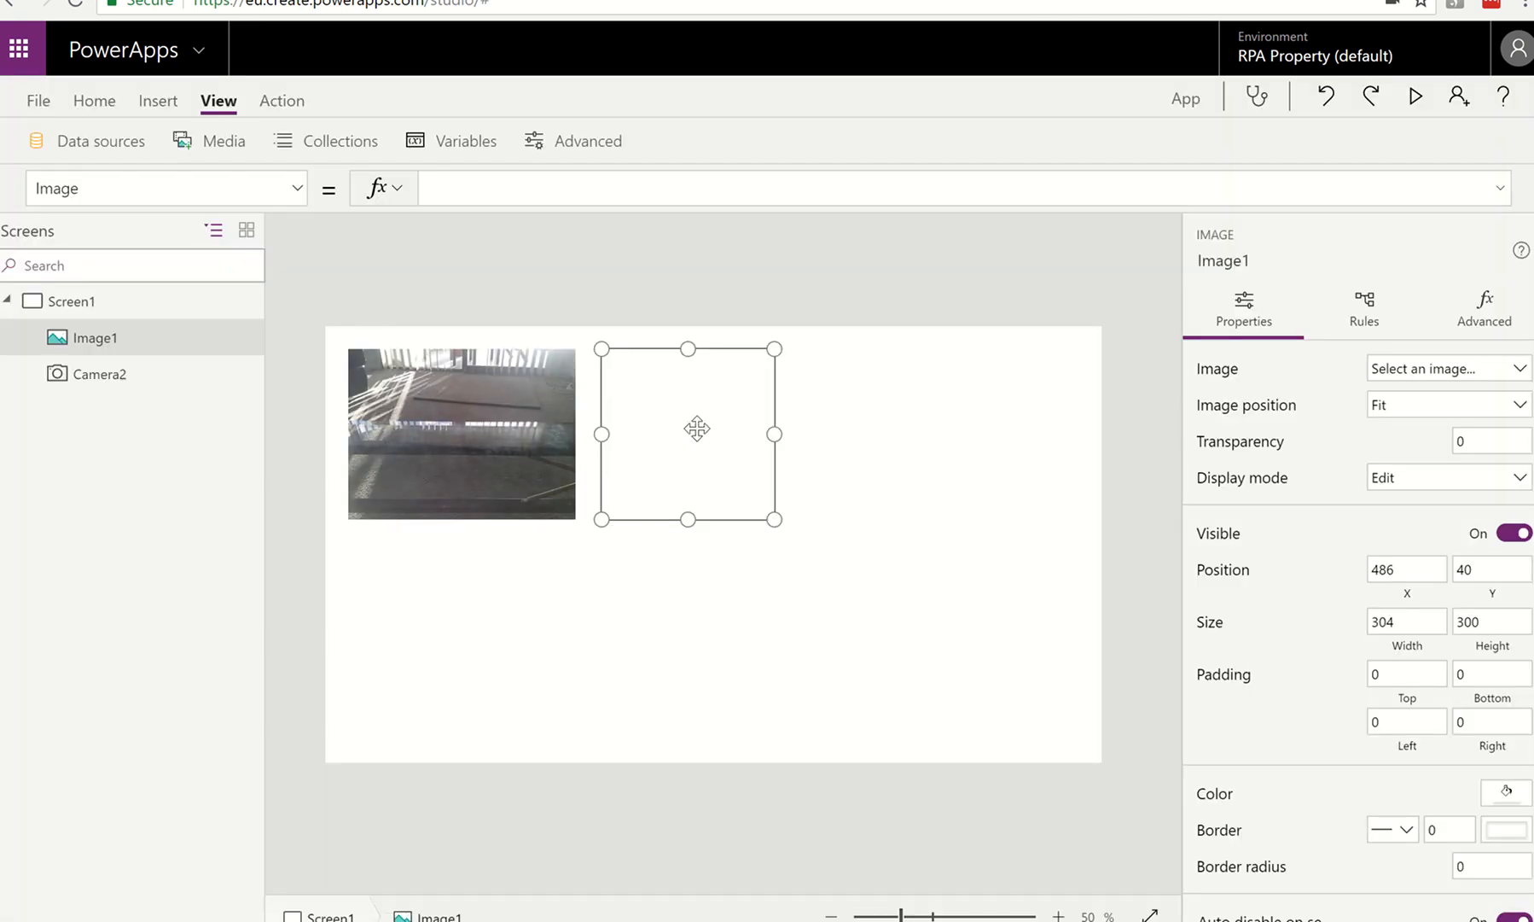
pyautogui.click(511, 189)
pyautogui.write('First')
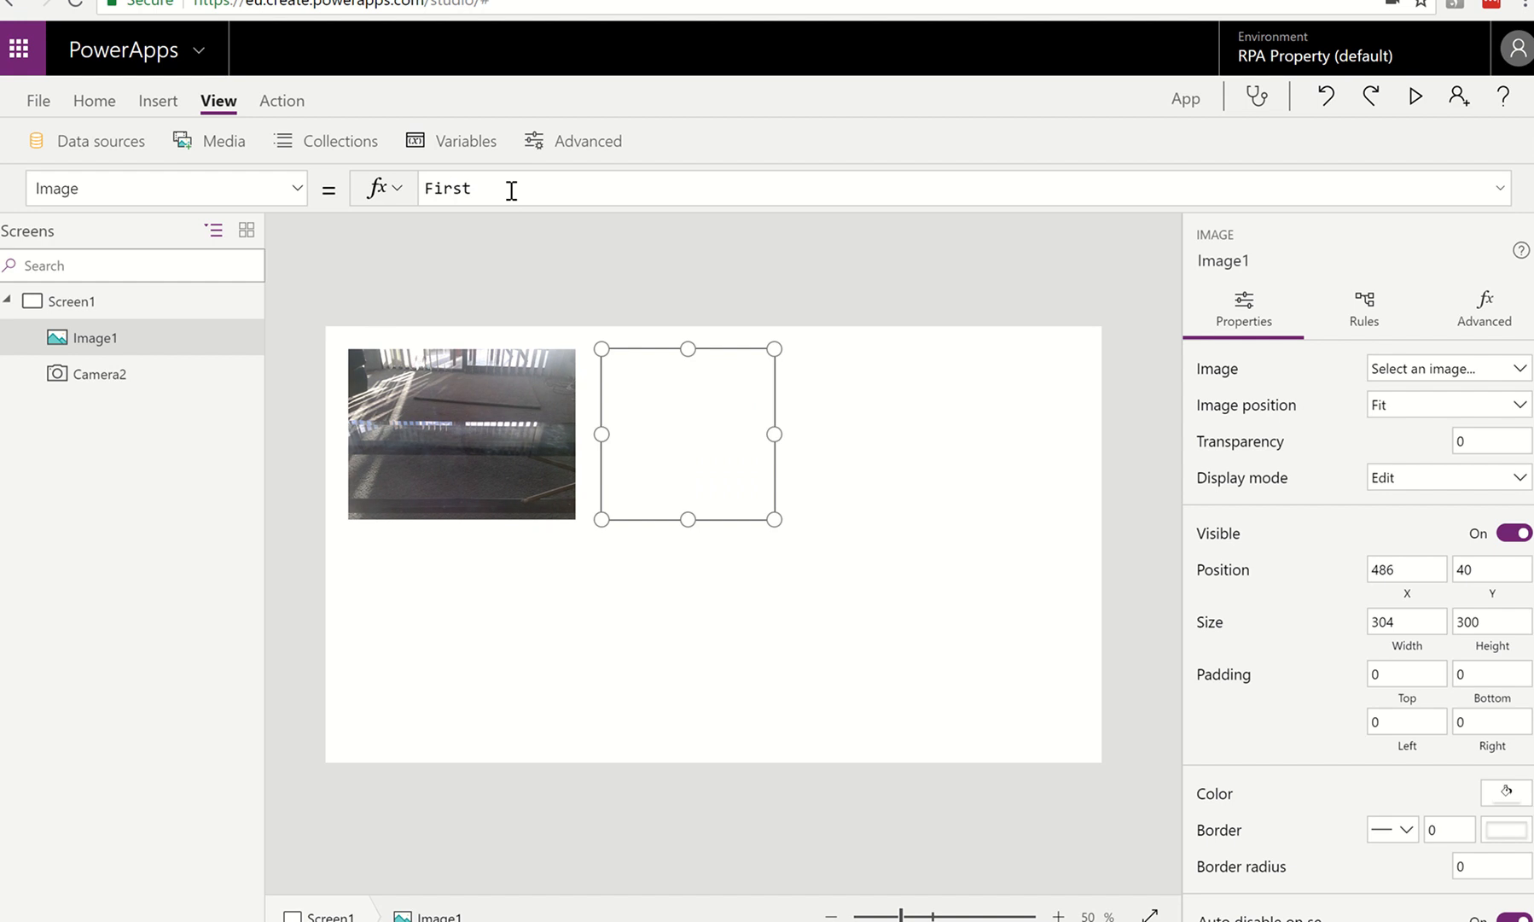
pyautogui.write('(col')
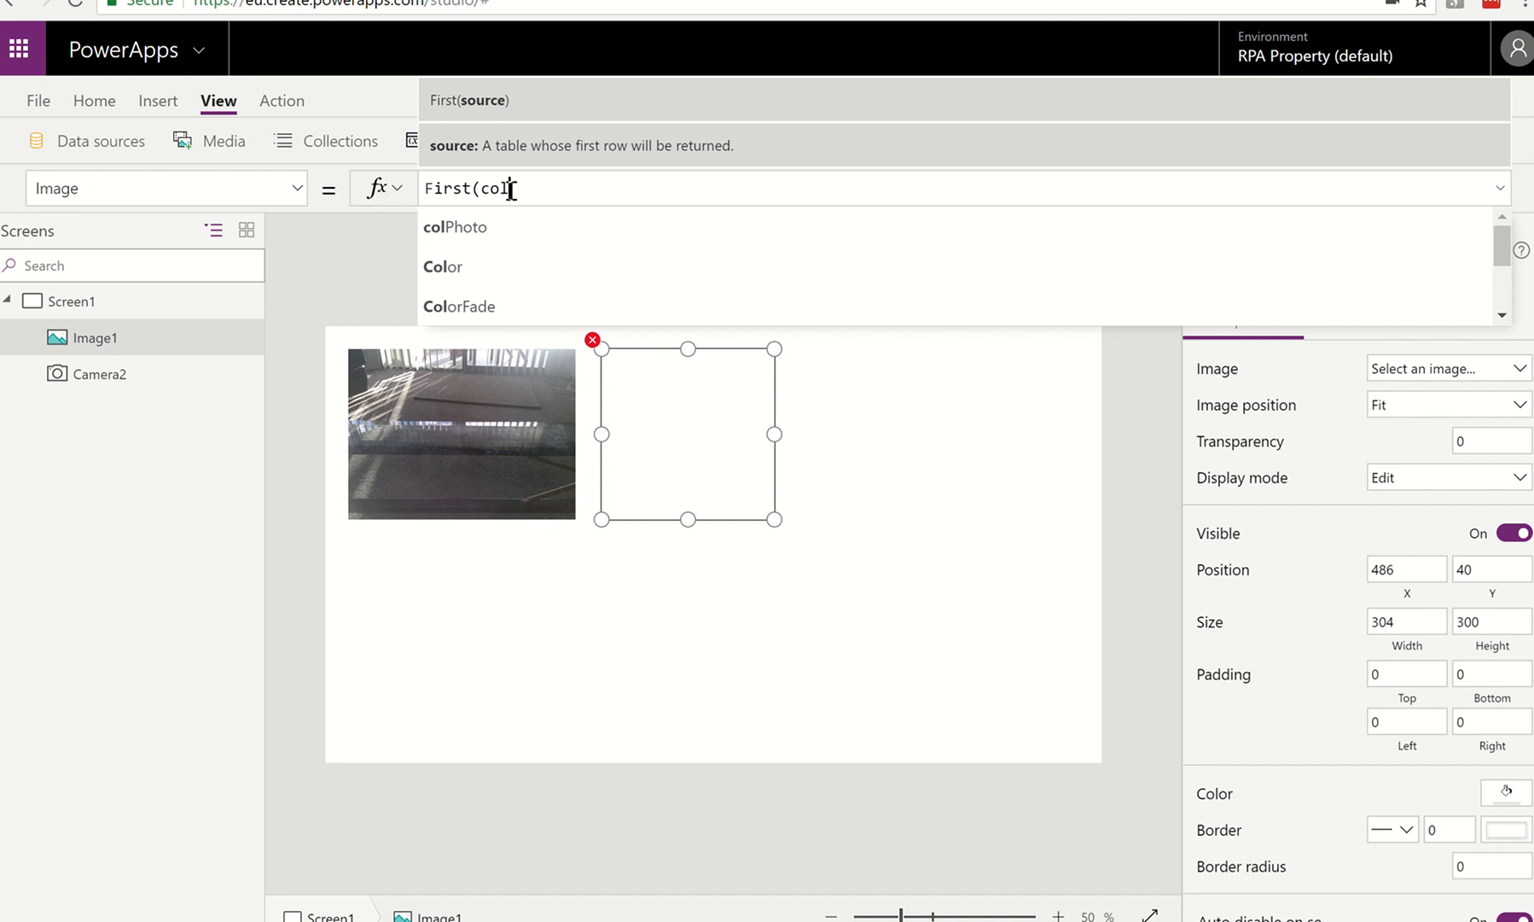
pyautogui.write('Photo')
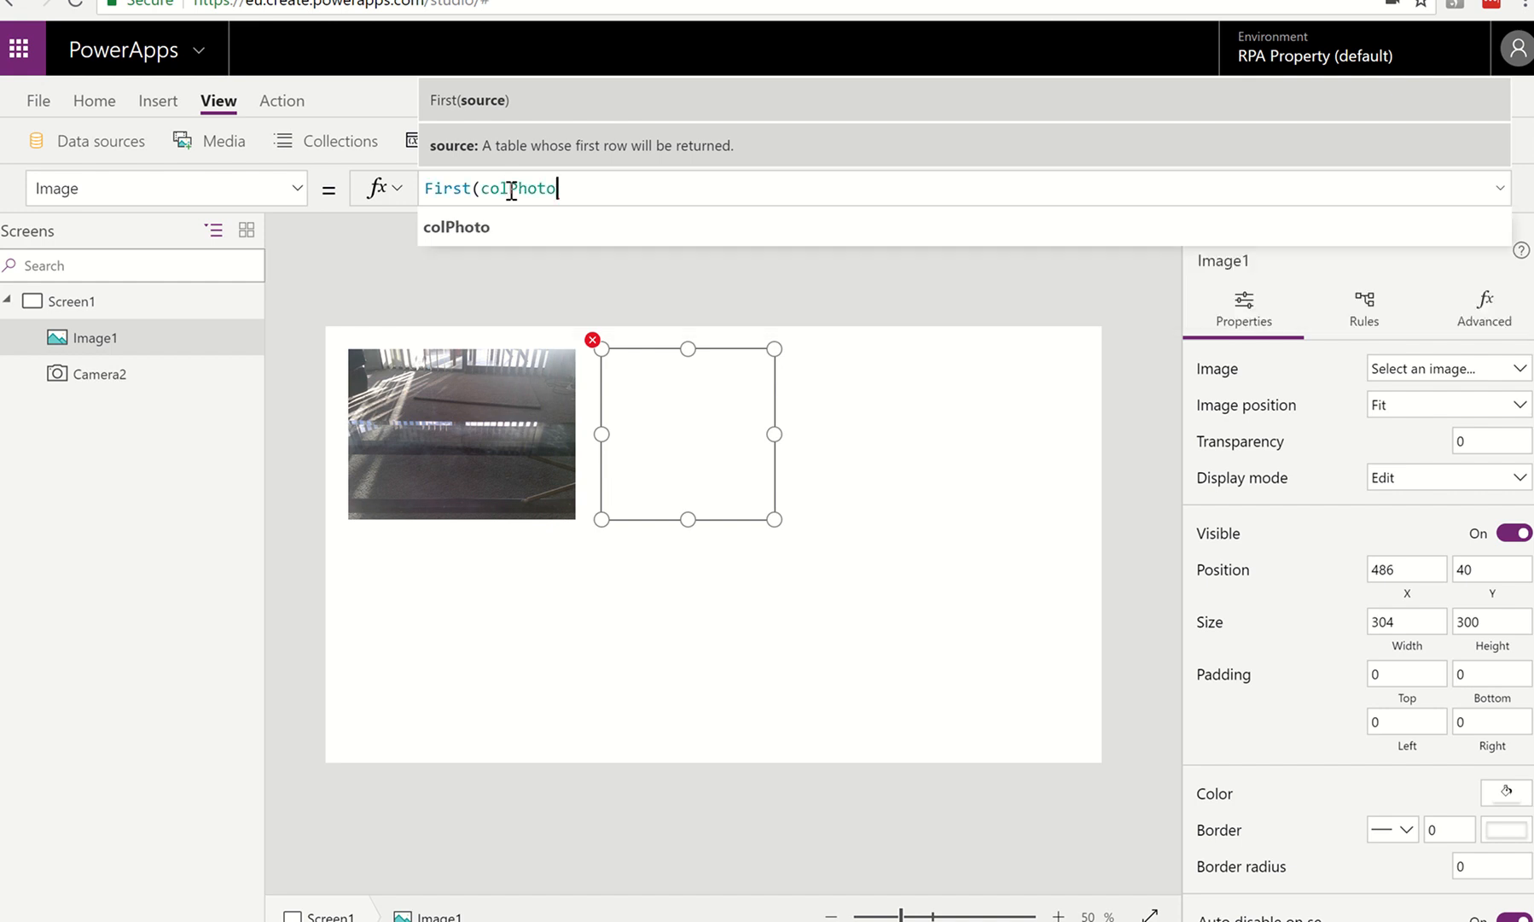
pyautogui.write(').')
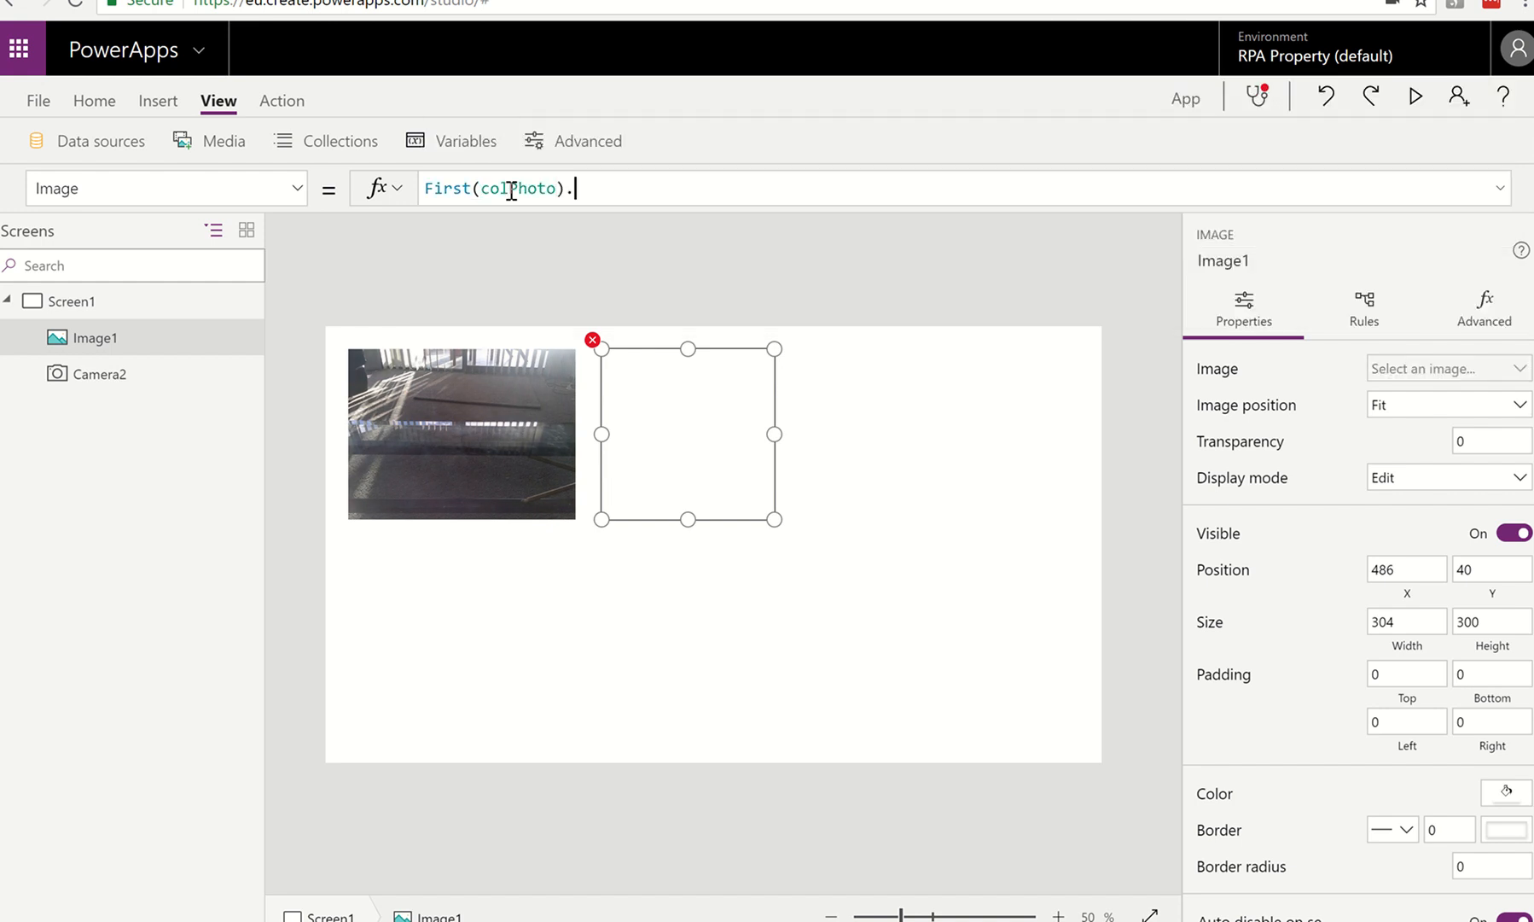
pyautogui.write('Url')
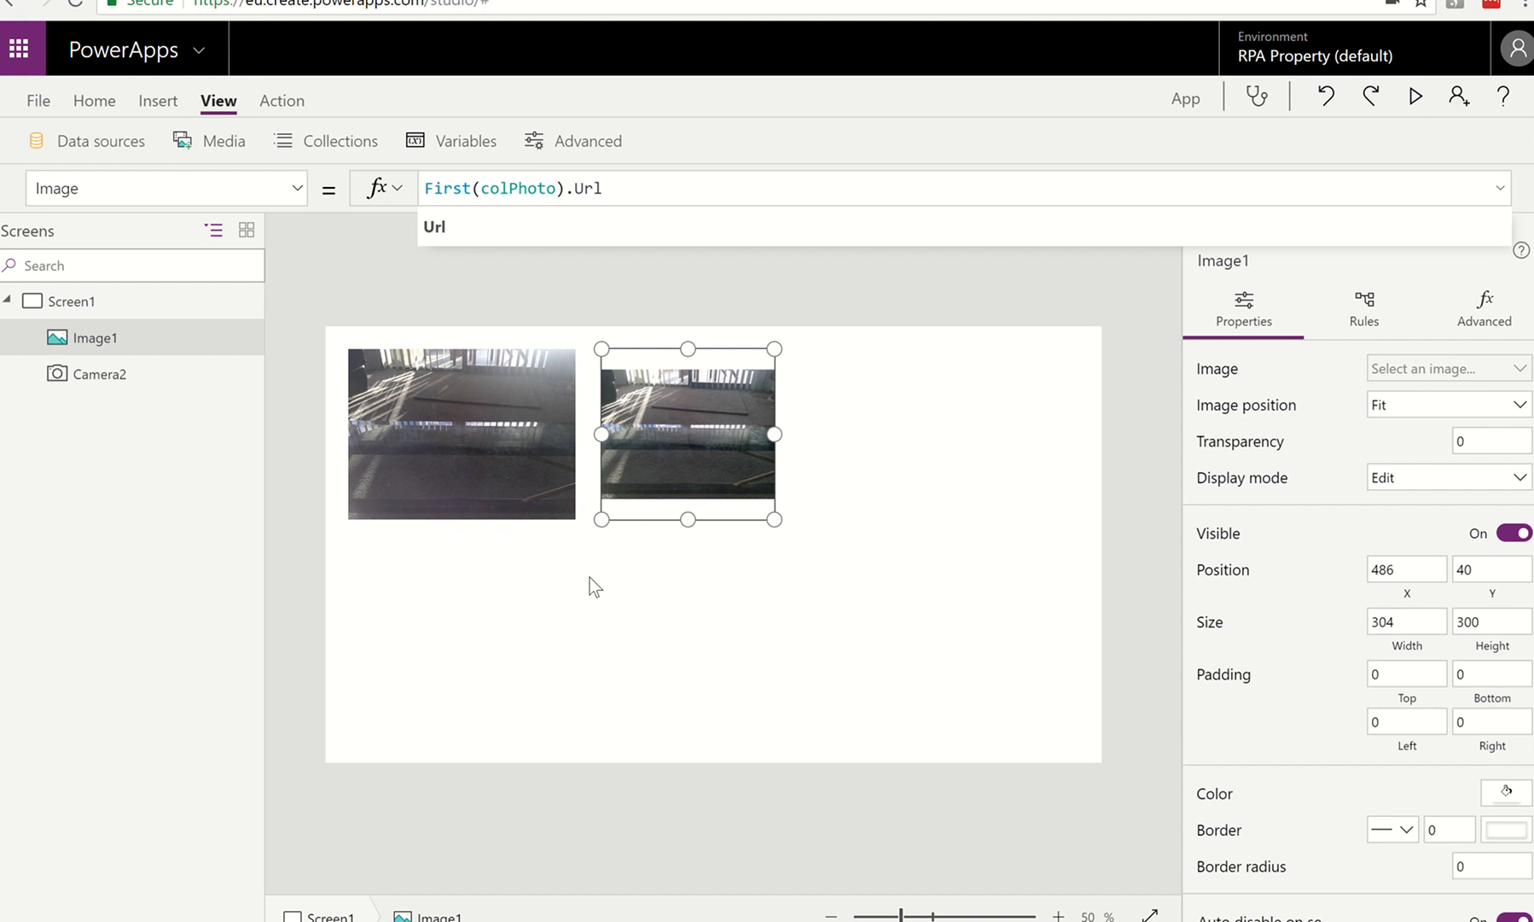
# Insert a button below the camera at about X 219, Y 414, and clear its OnSelect formula.
pyautogui.click(526, 621)
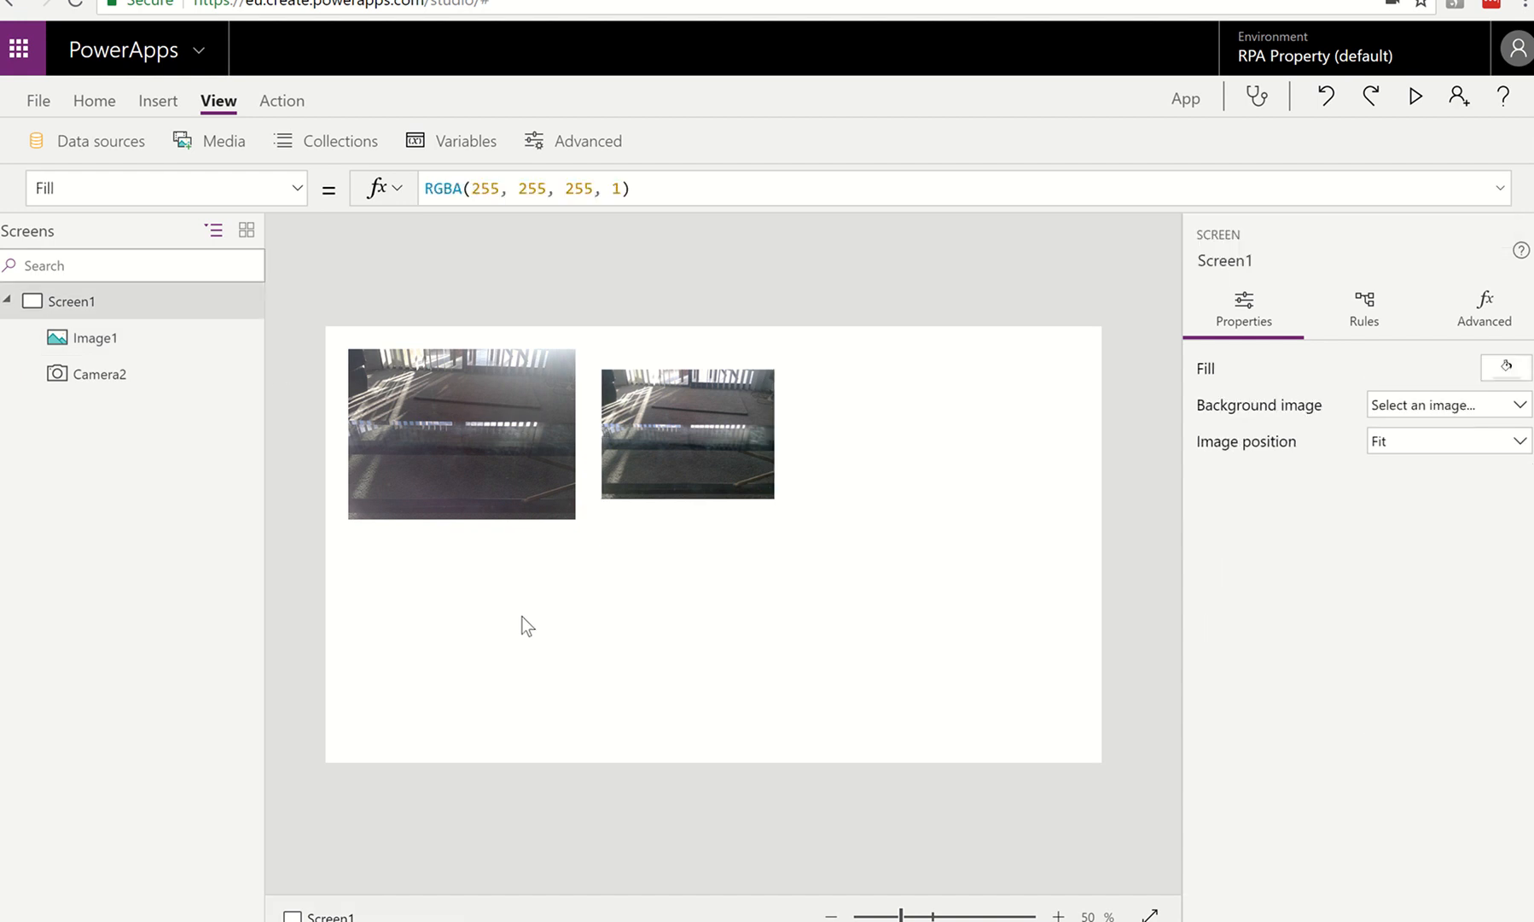
pyautogui.click(111, 109)
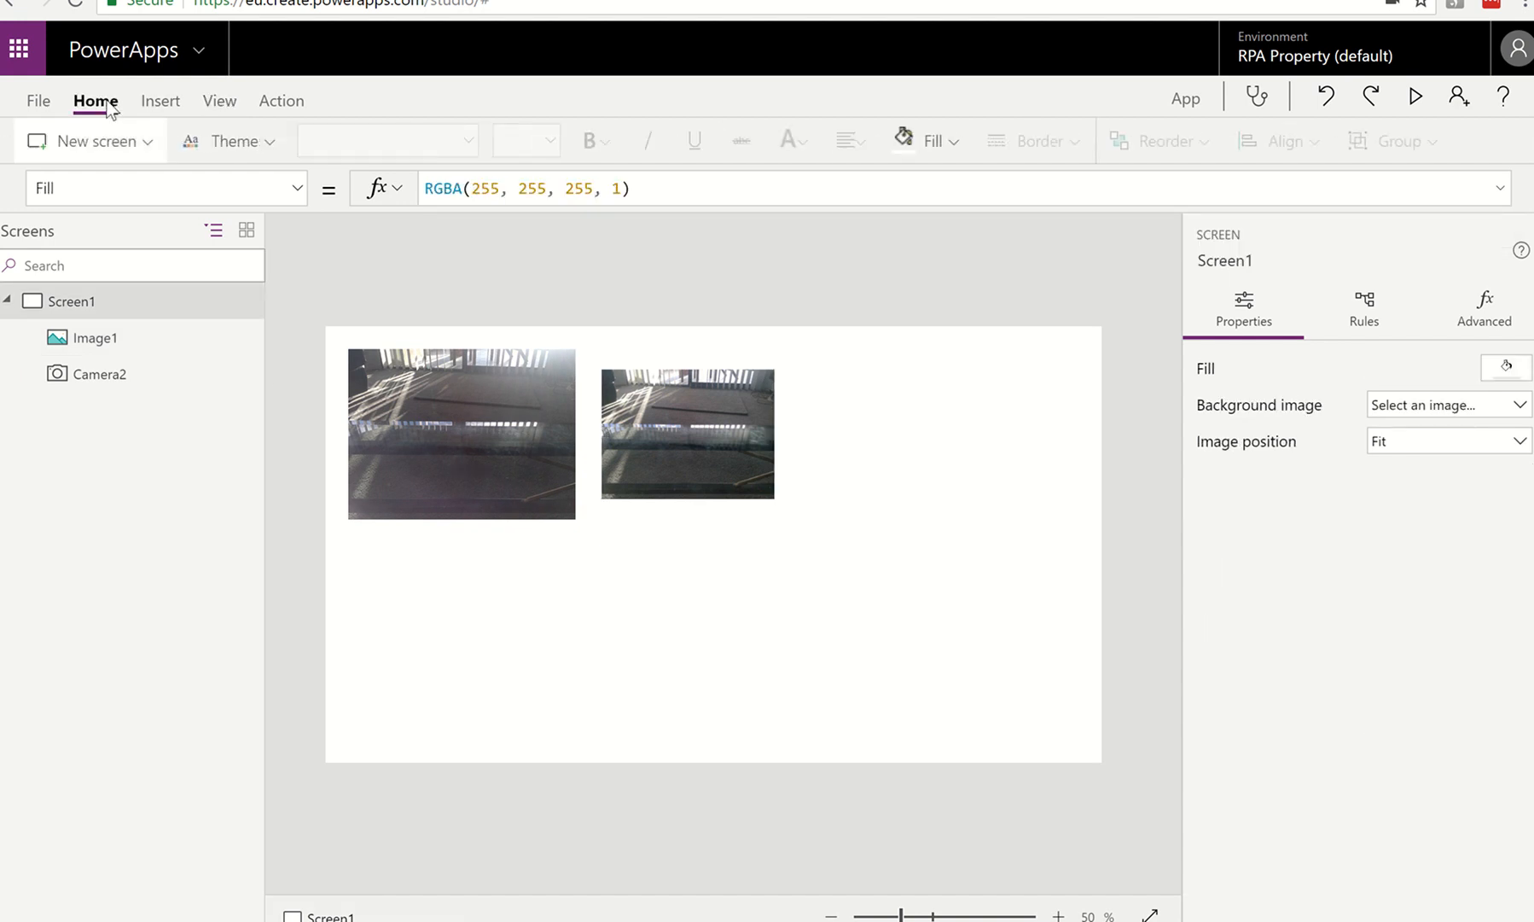
pyautogui.click(160, 104)
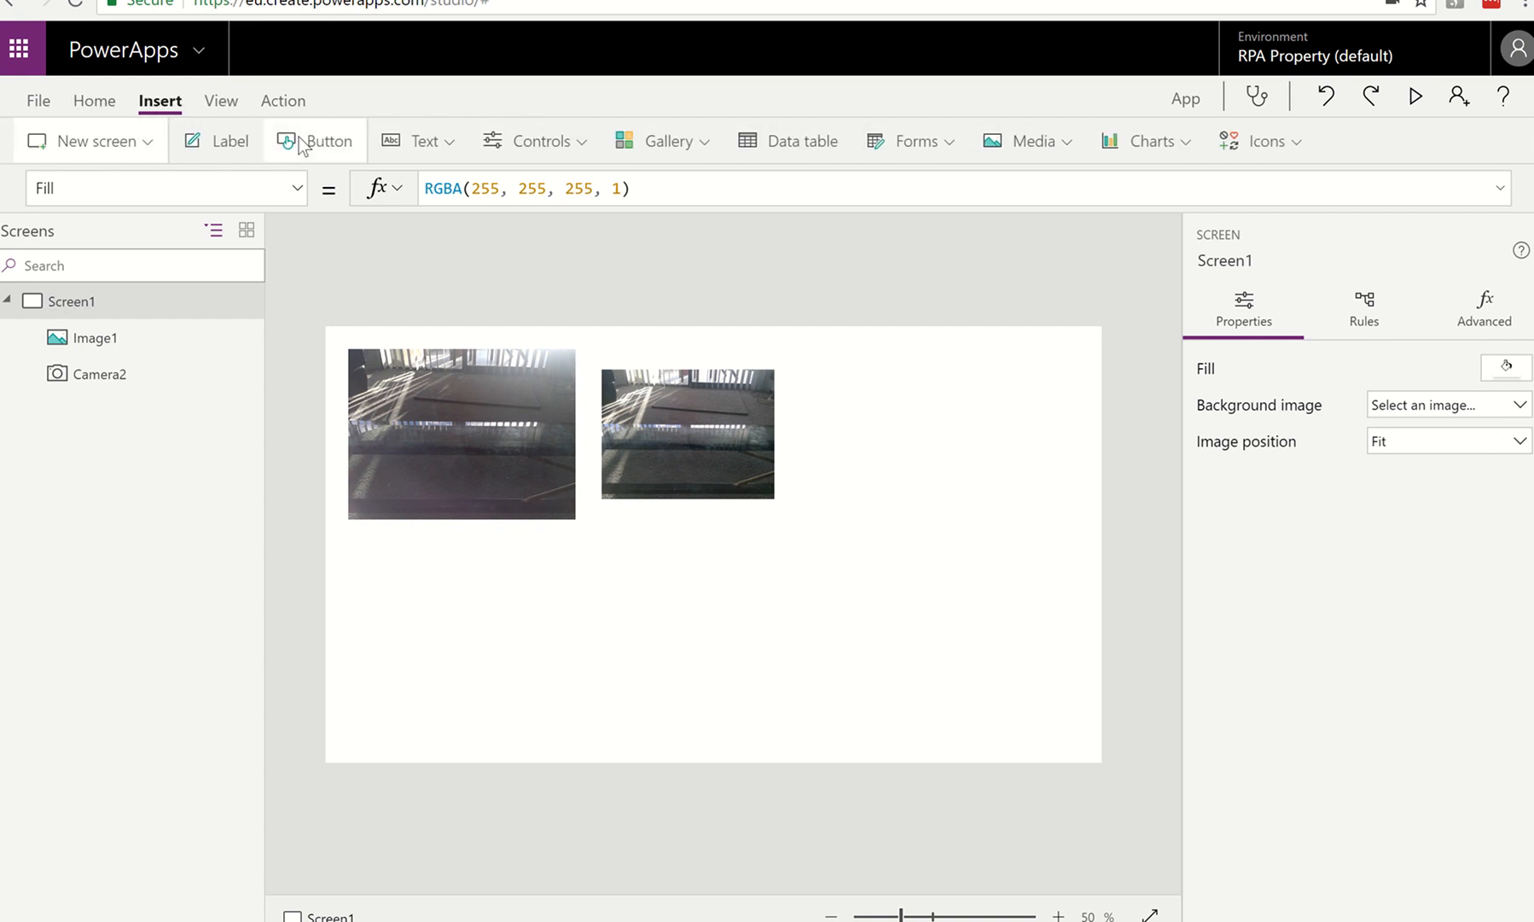
pyautogui.click(307, 142)
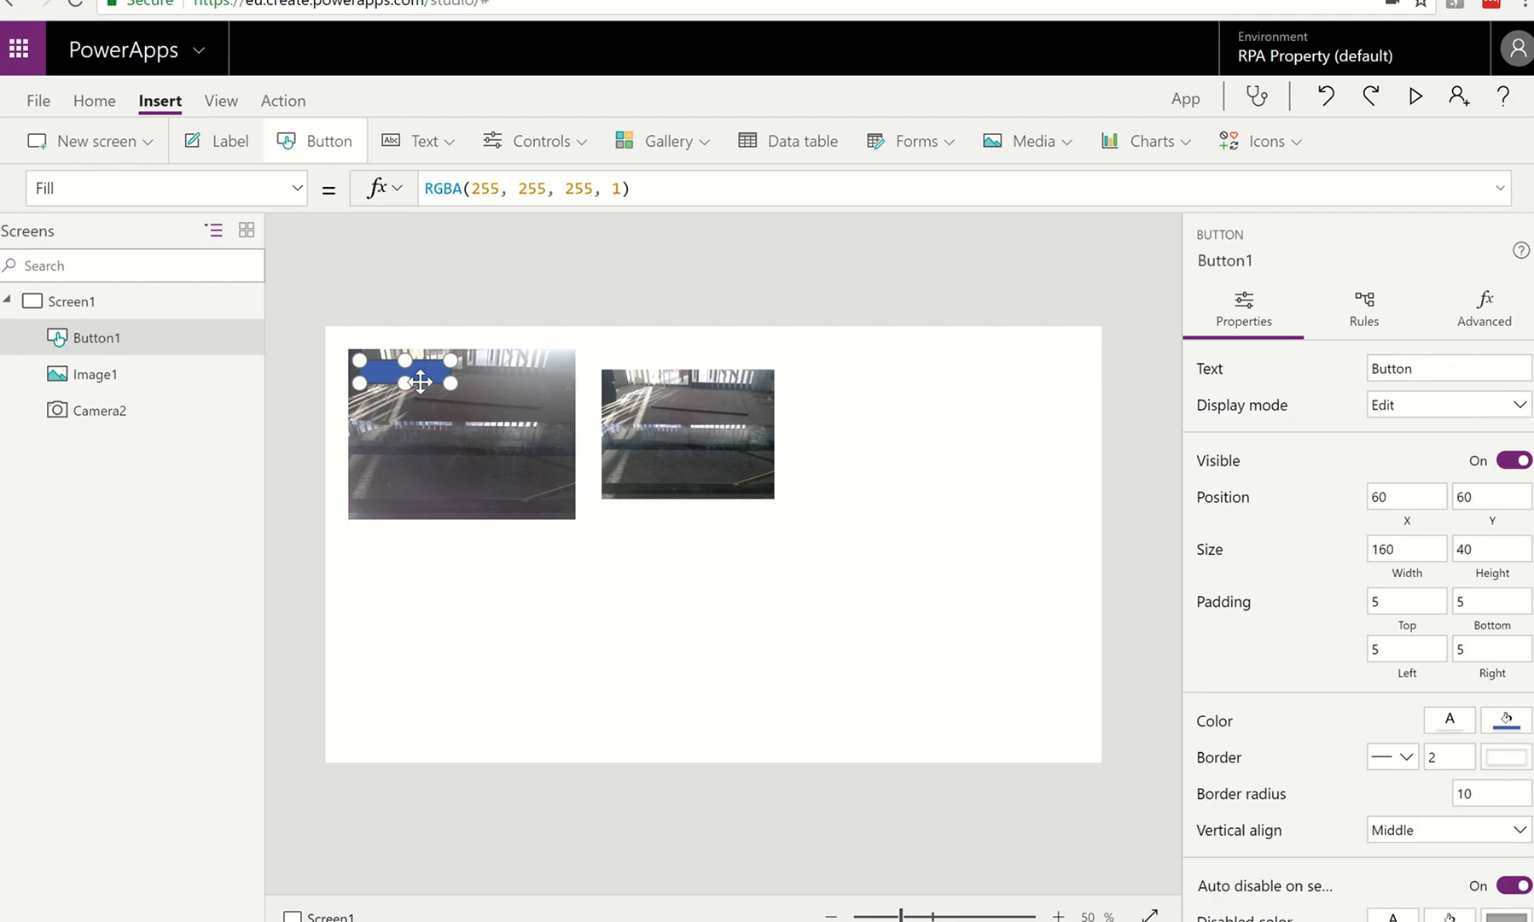
pyautogui.moveTo(420, 382); pyautogui.dragTo(509, 589)
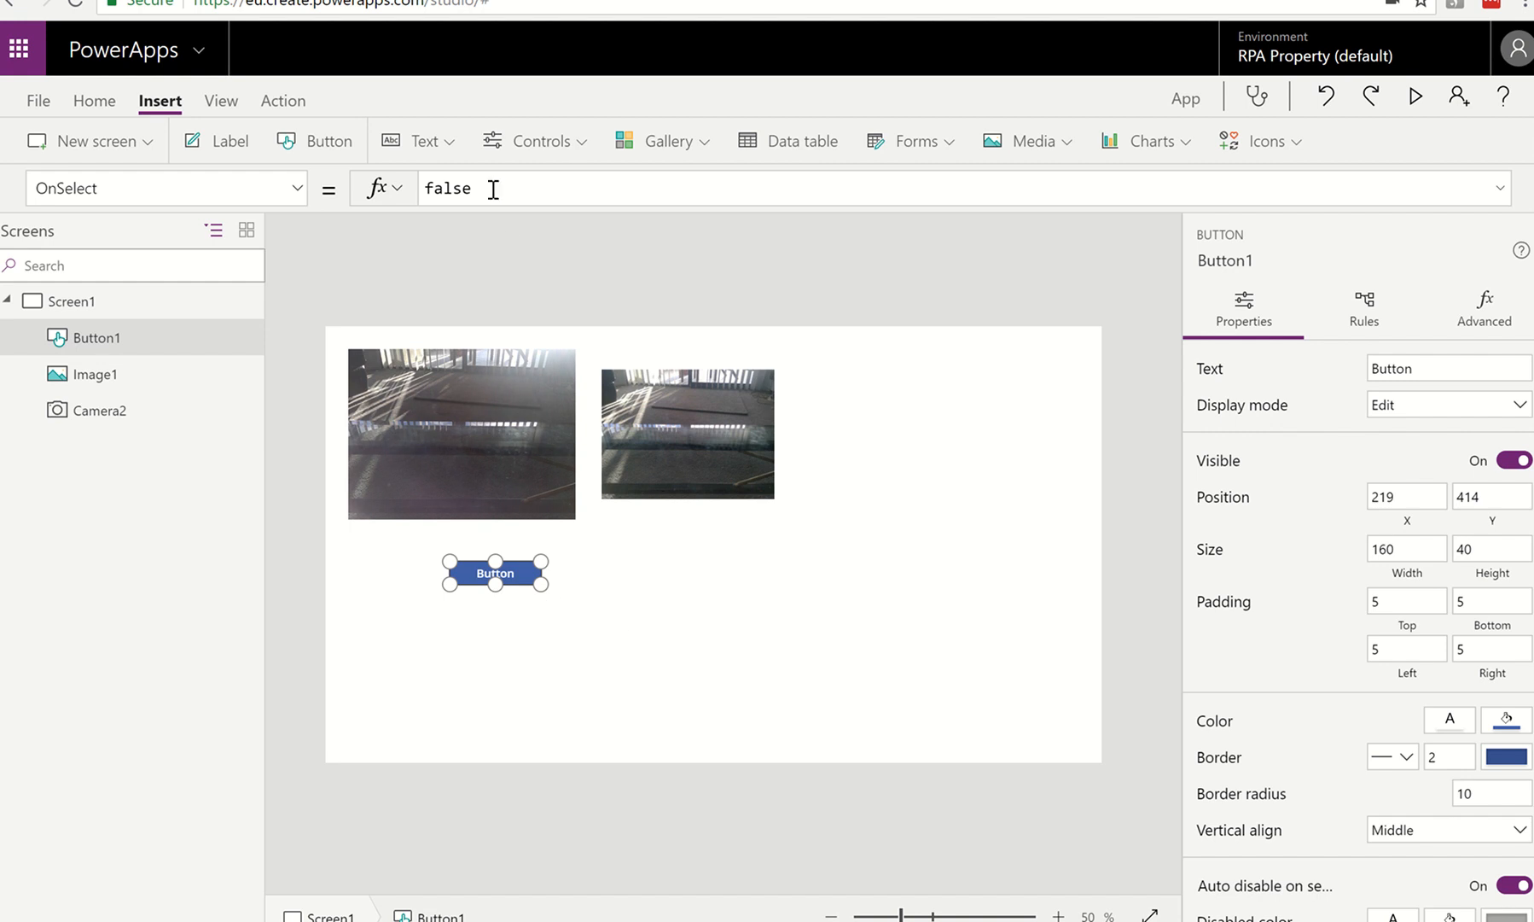
pyautogui.hotkey('ctrl', 'a')
pyautogui.press('BackSpace')
pyautogui.write('computer')
pyautogui.press('BackSpace')
pyautogui.press('BackSpace')
pyautogui.press('BackSpace')
pyautogui.press('BackSpace')
pyautogui.press('BackSpace')
pyautogui.press('BackSpace')
pyautogui.press('BackSpace')
pyautogui.press('BackSpace')
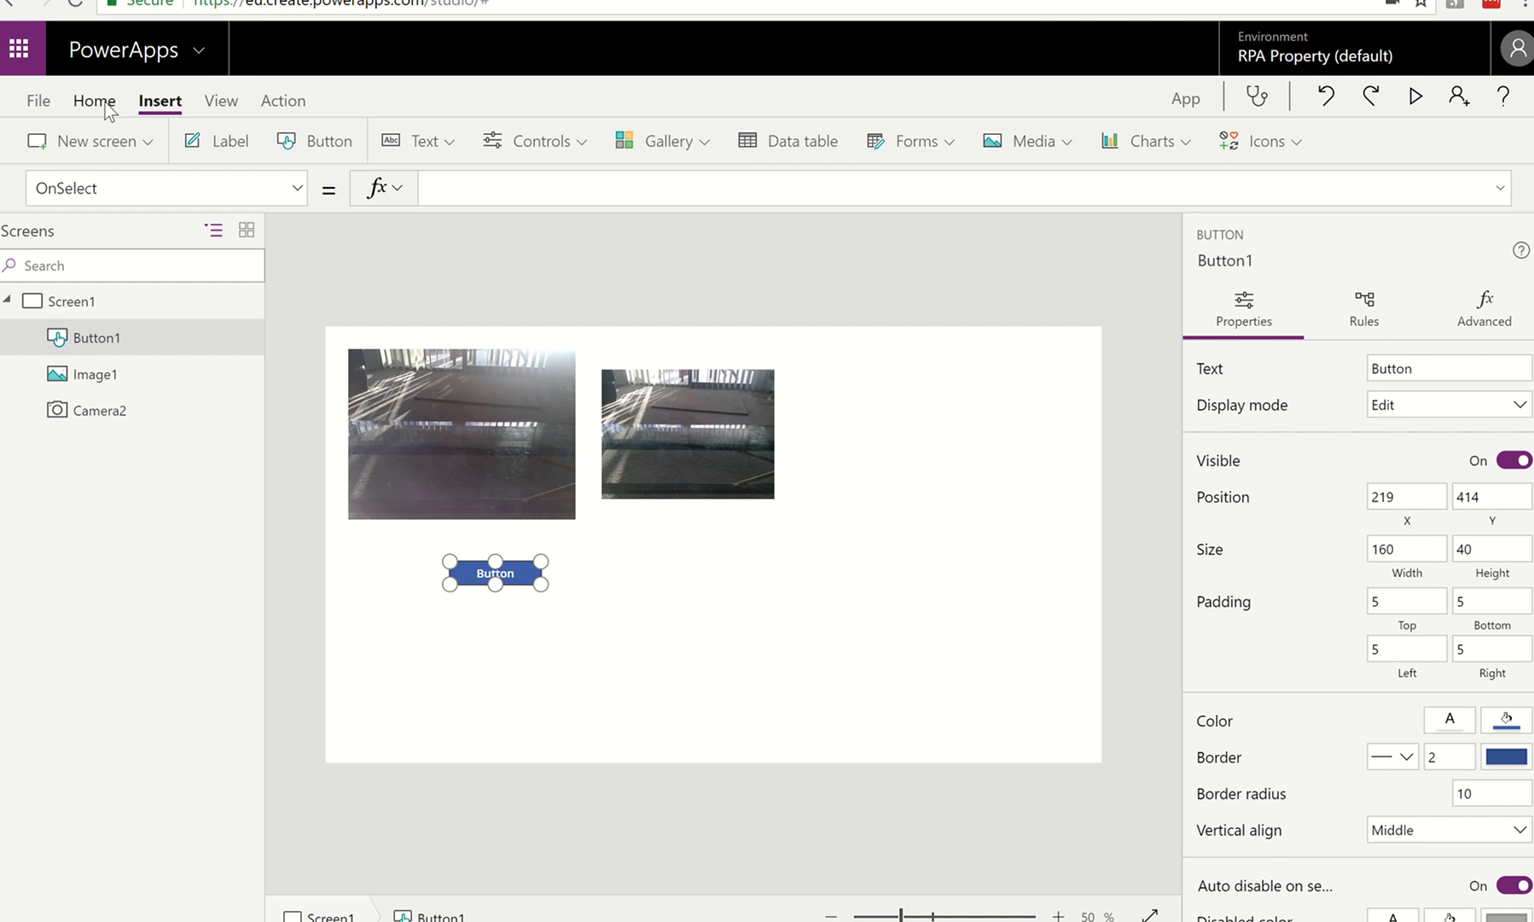
# Add the existing Computer Vision API connection to the app as a data source.
pyautogui.click(224, 106)
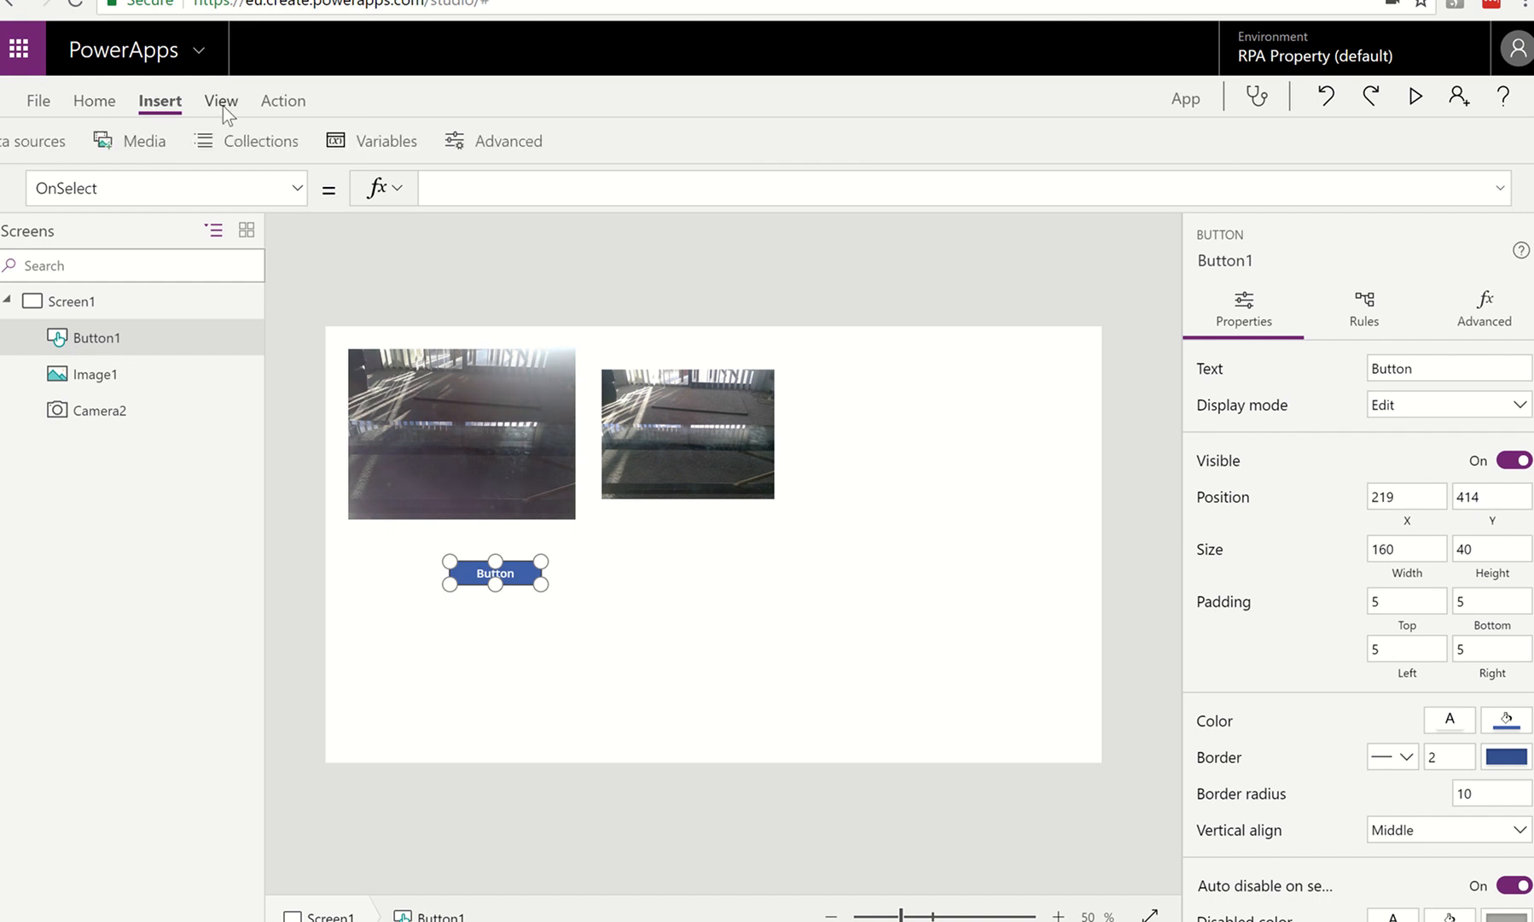
pyautogui.click(100, 145)
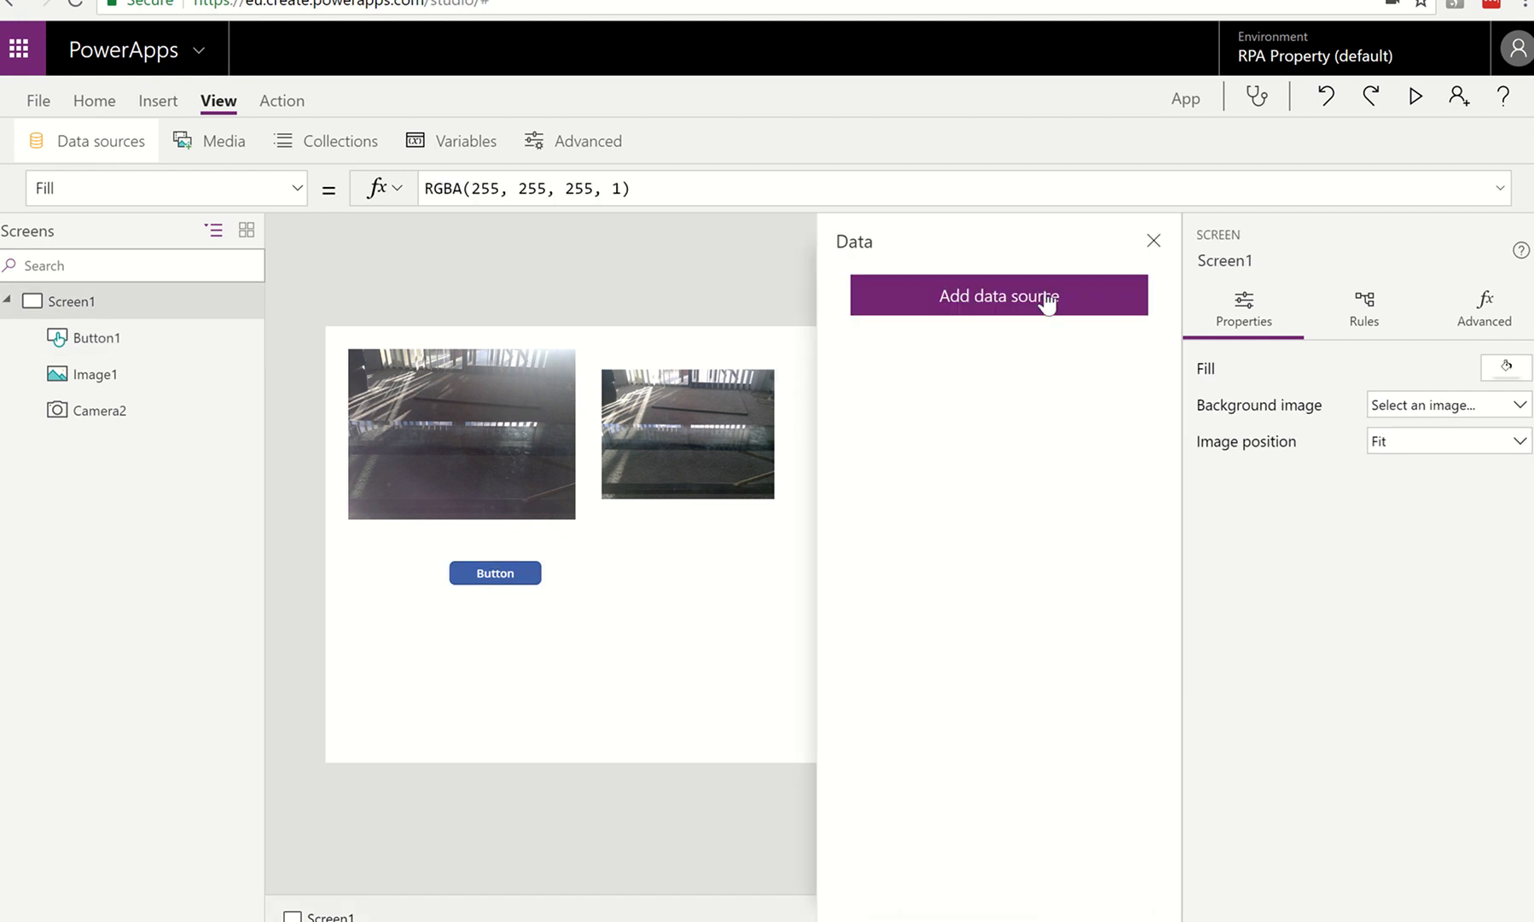
pyautogui.click(1044, 294)
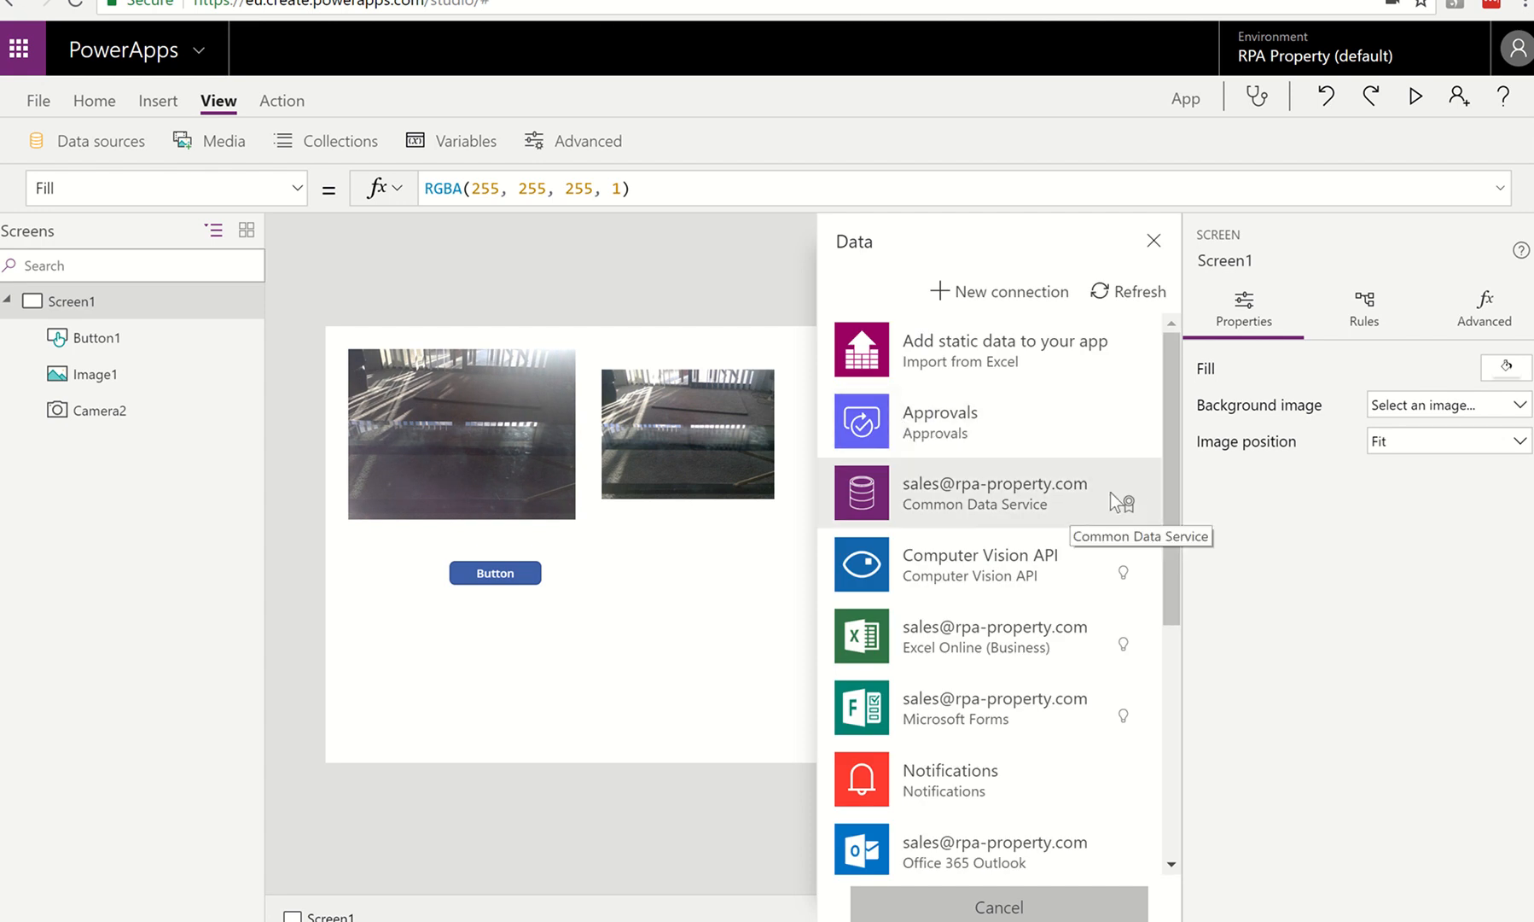
pyautogui.moveTo(1171, 484); pyautogui.dragTo(1181, 516)
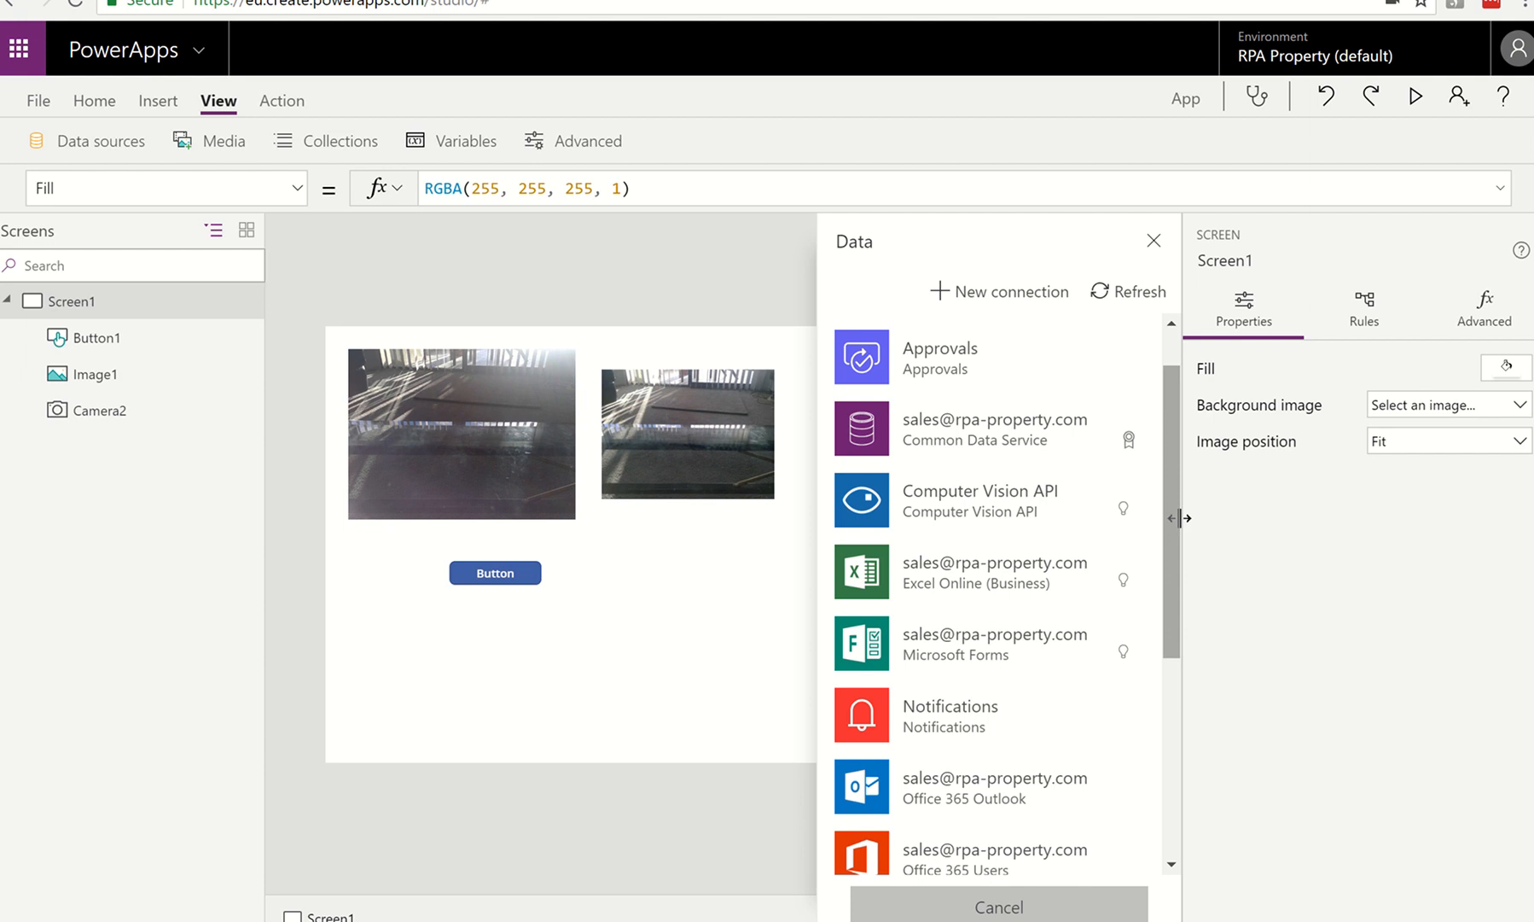
pyautogui.click(998, 497)
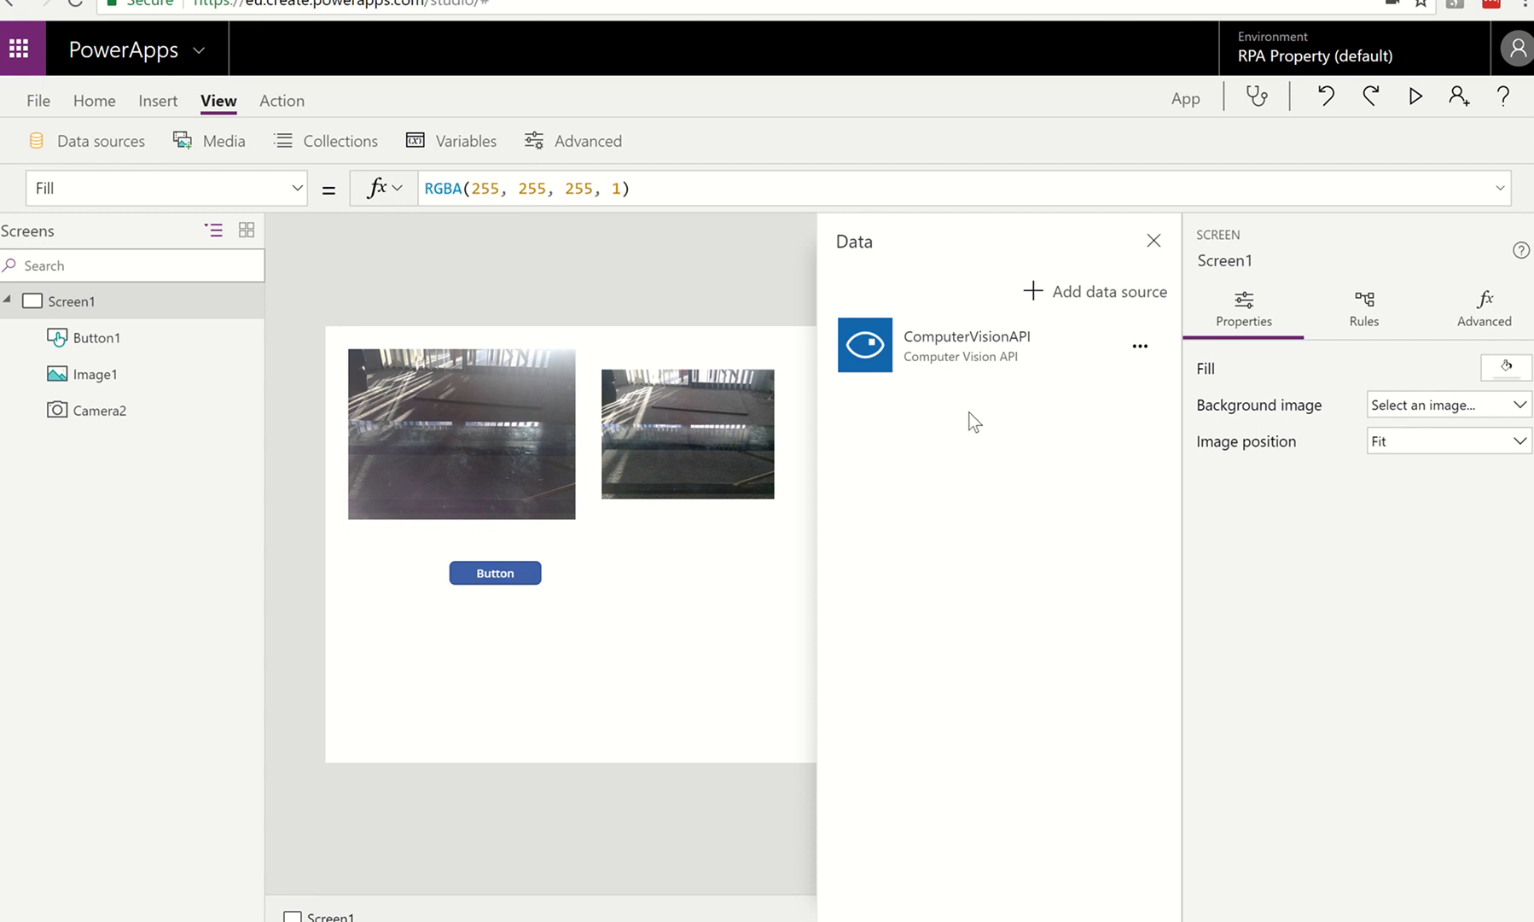
# Try to start the button's OnSelect formula with the ComputerVisionAPI.OCRText function.
pyautogui.click(510, 565)
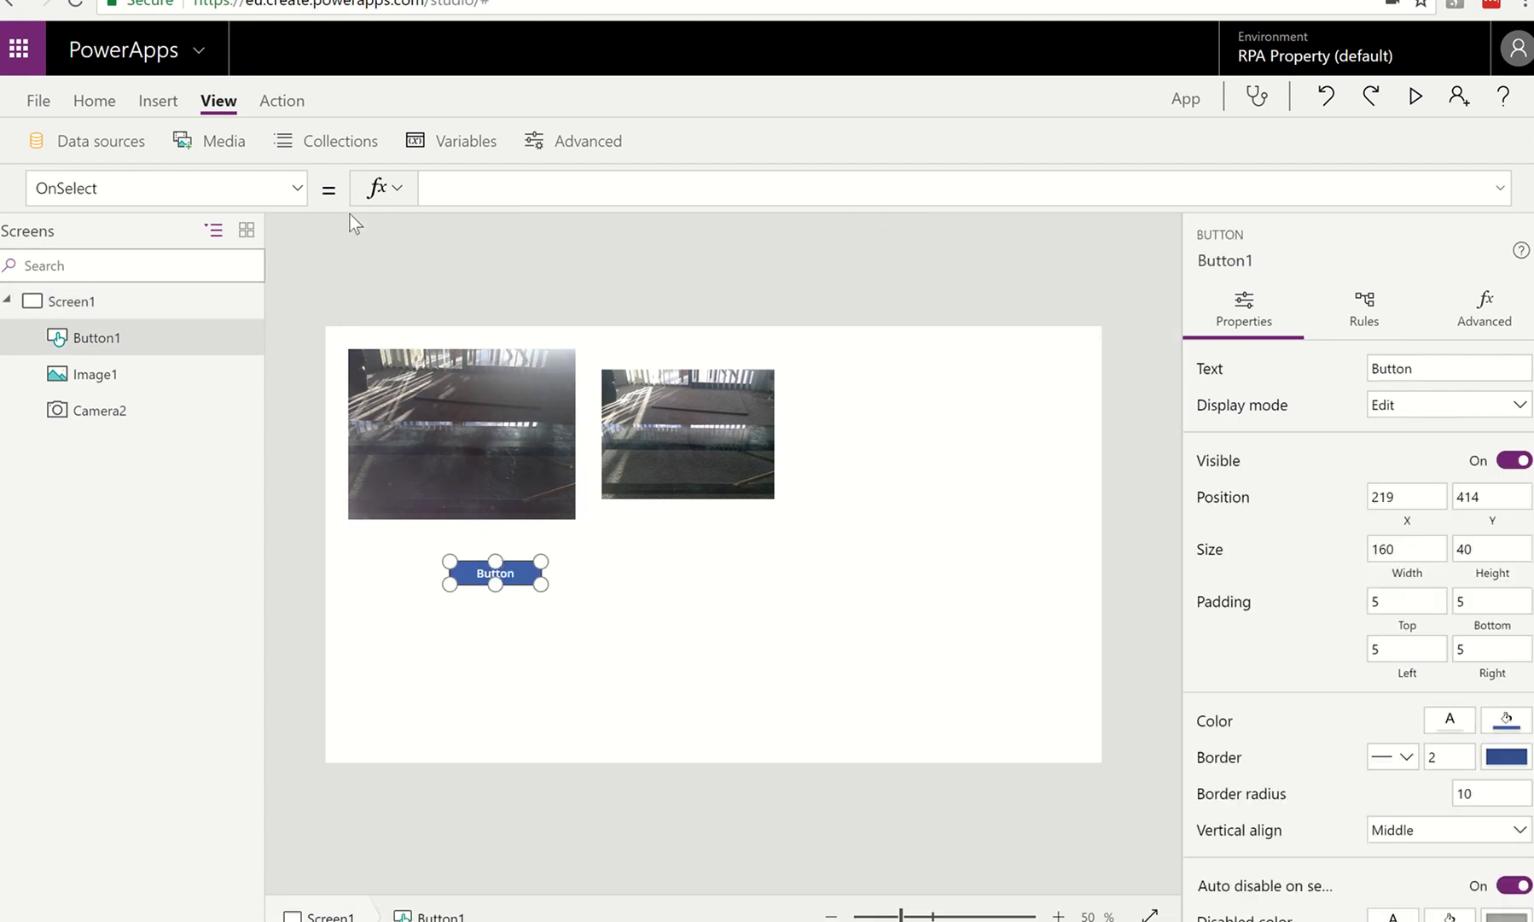
pyautogui.click(457, 189)
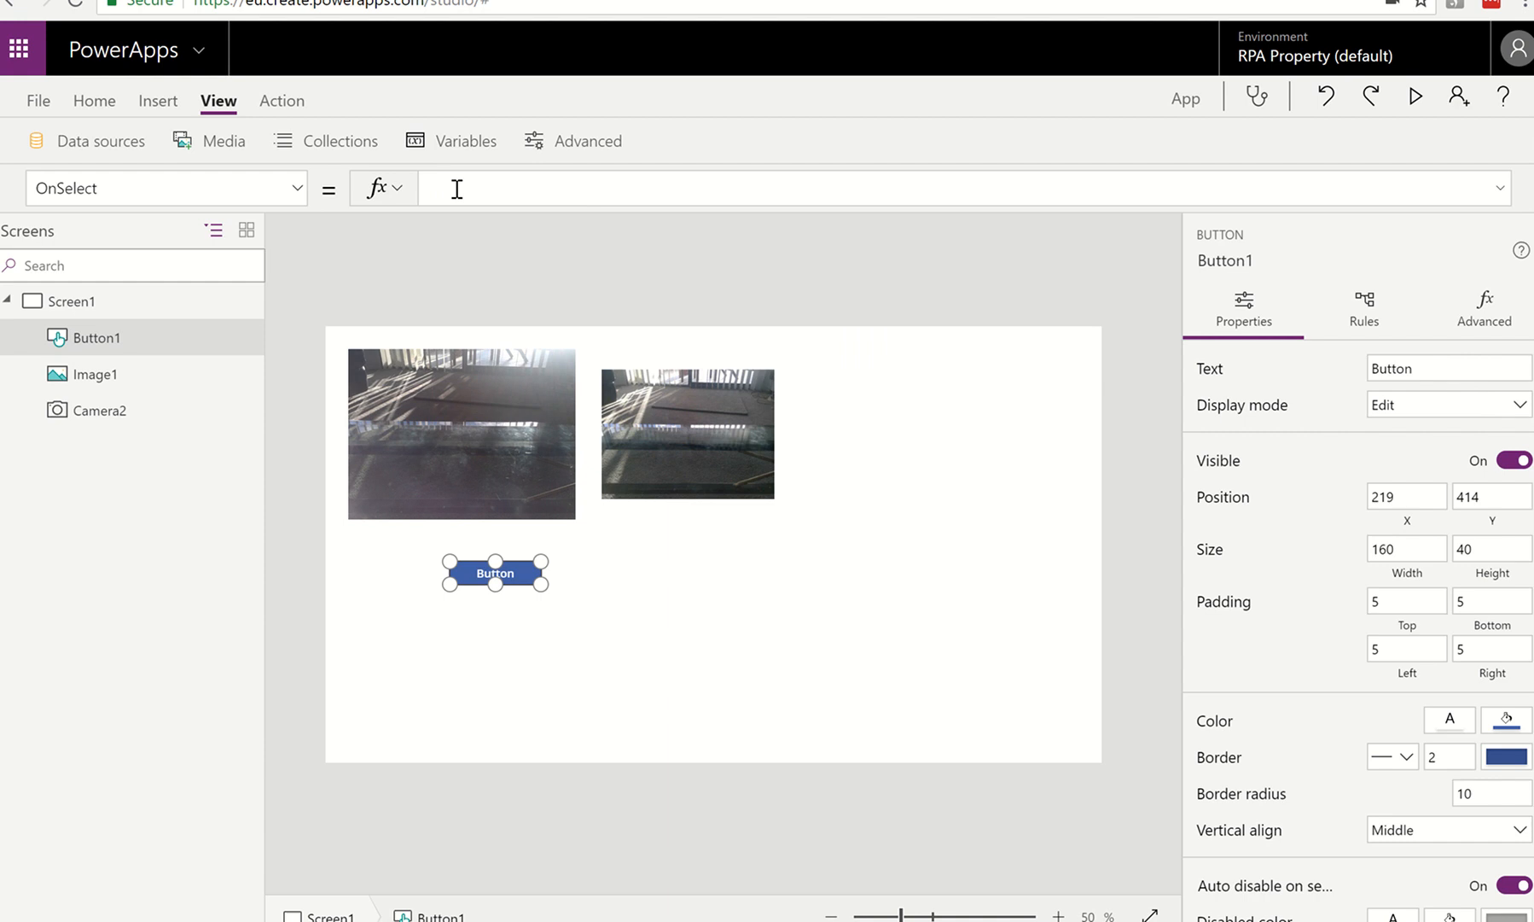
pyautogui.write('computervi')
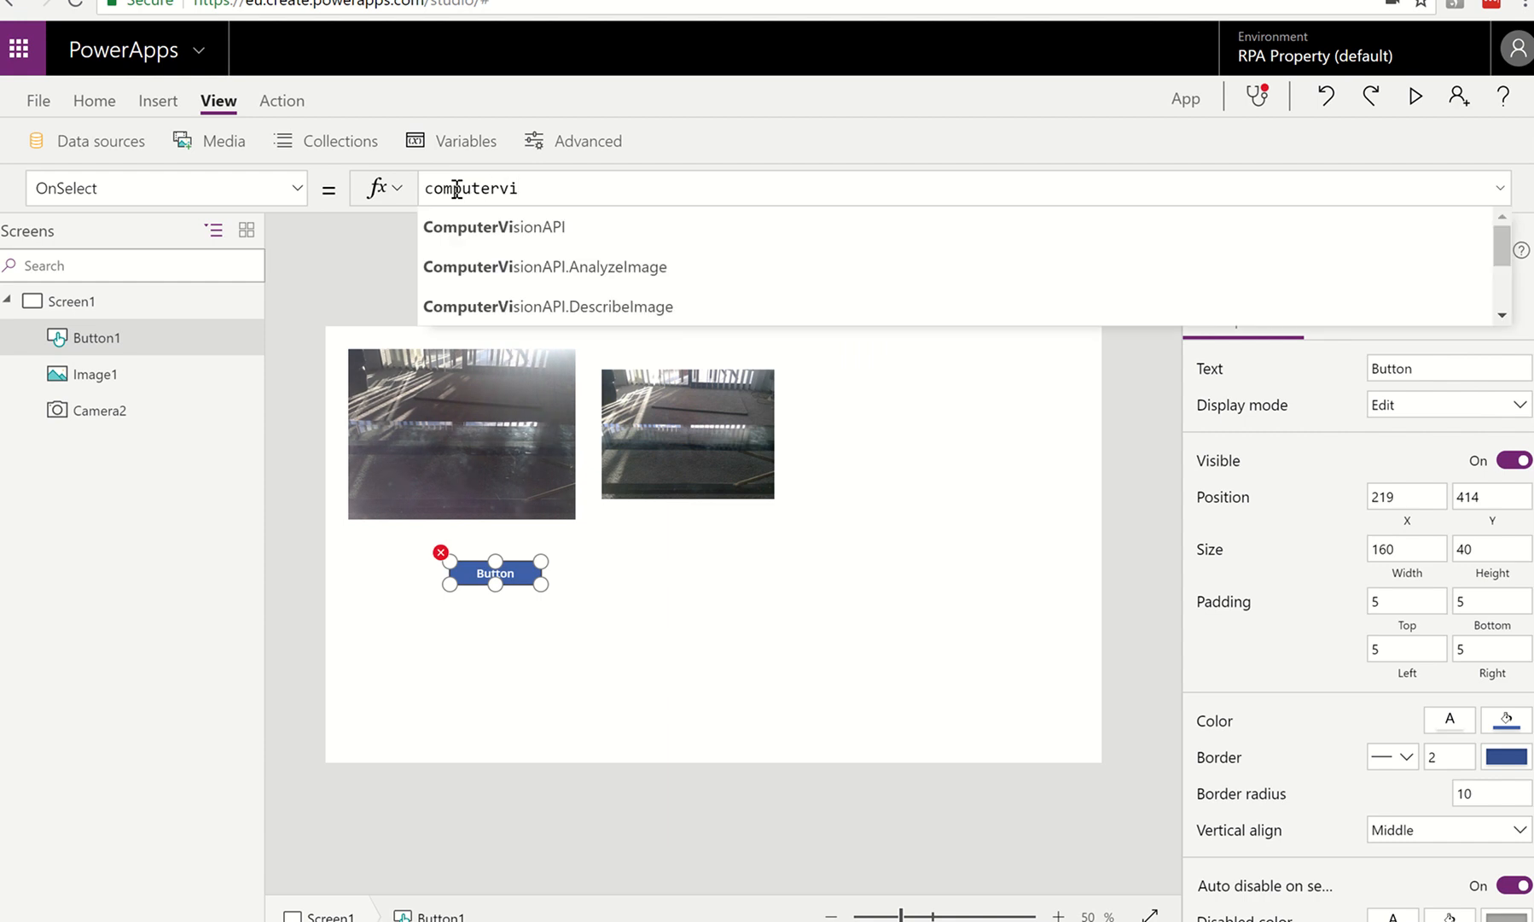
pyautogui.click(1504, 315)
pyautogui.click(1504, 315)
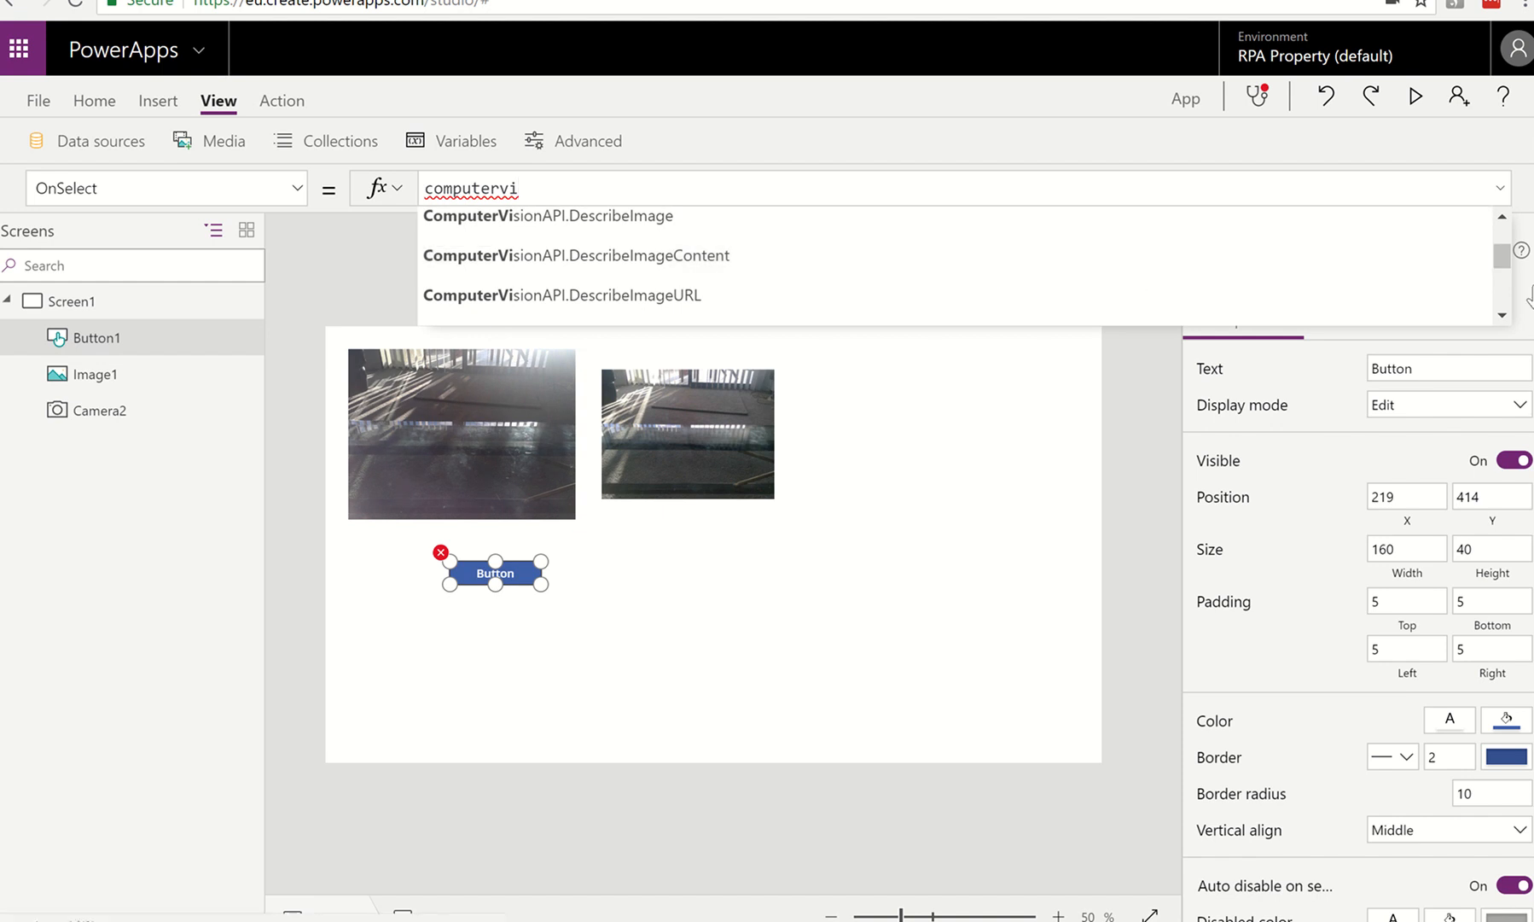
pyautogui.click(1502, 315)
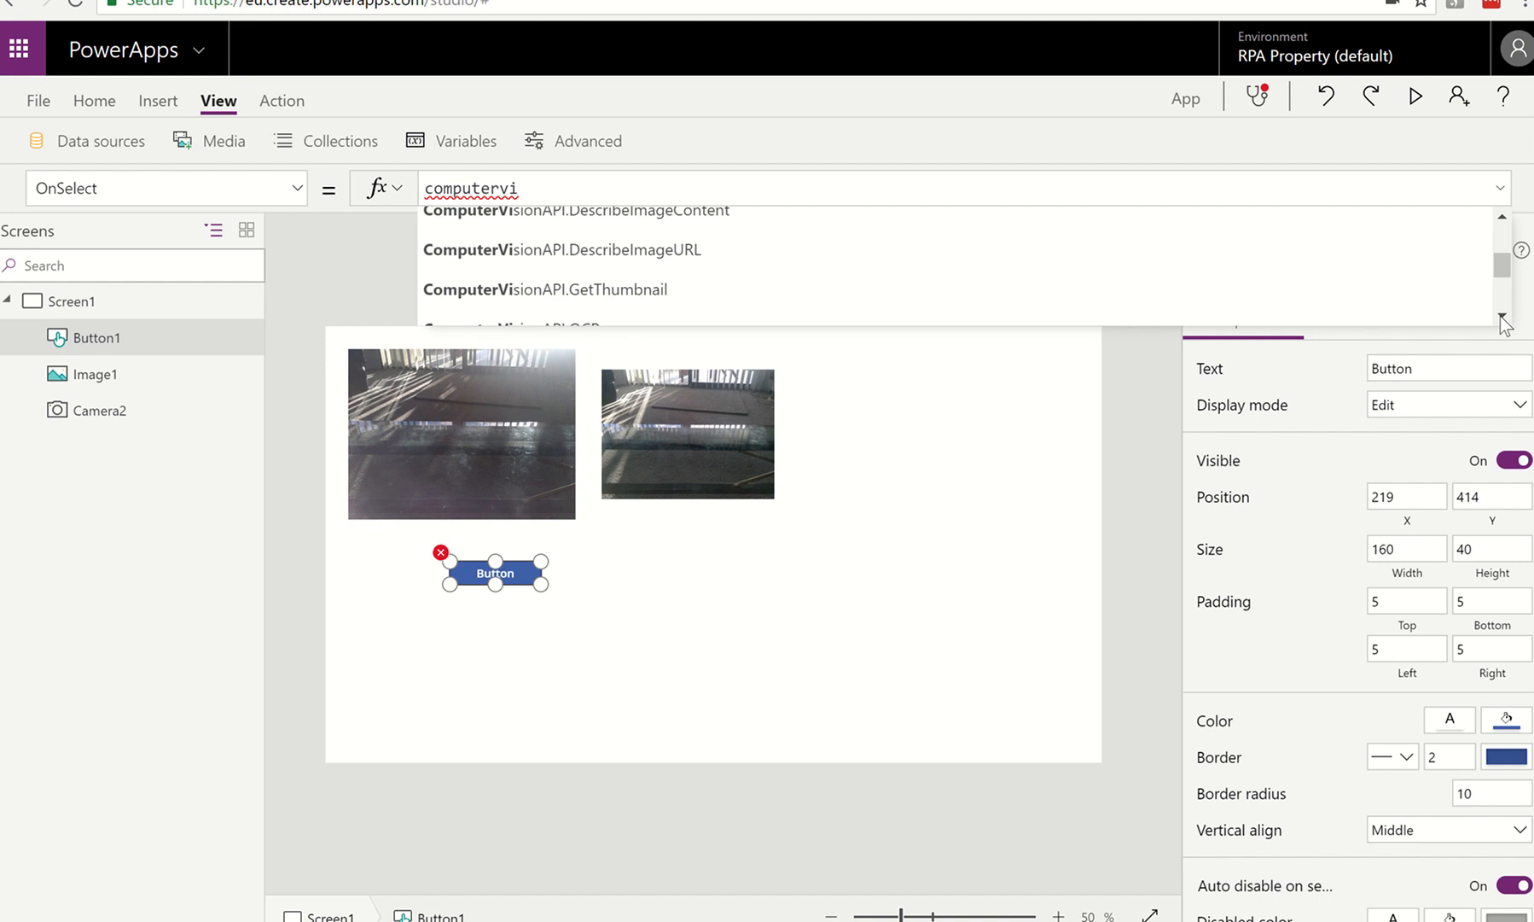
pyautogui.click(1502, 316)
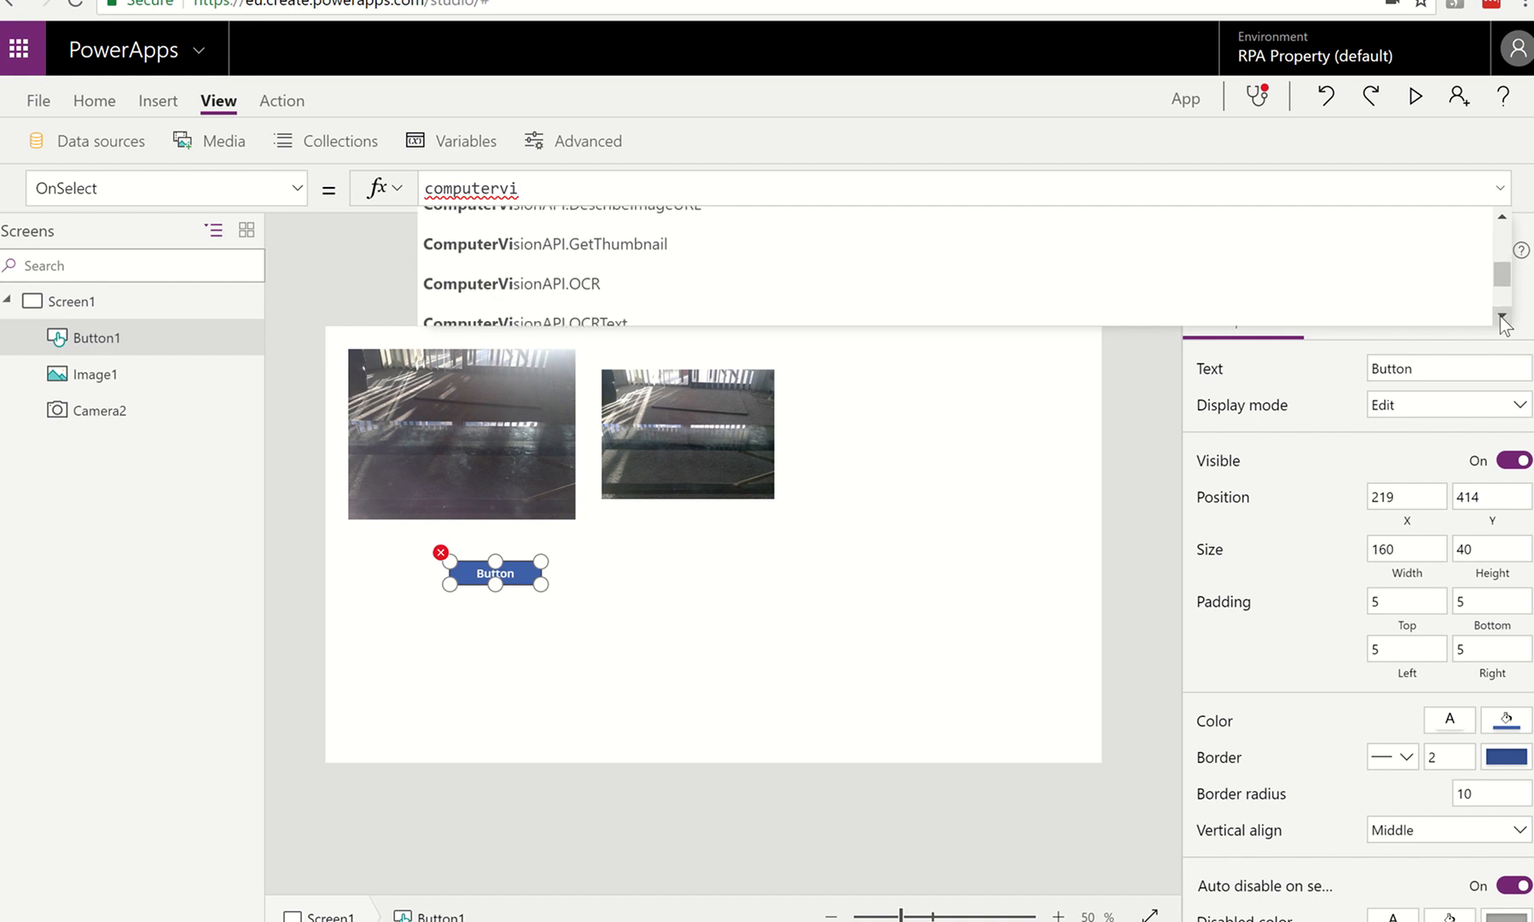
pyautogui.click(1501, 316)
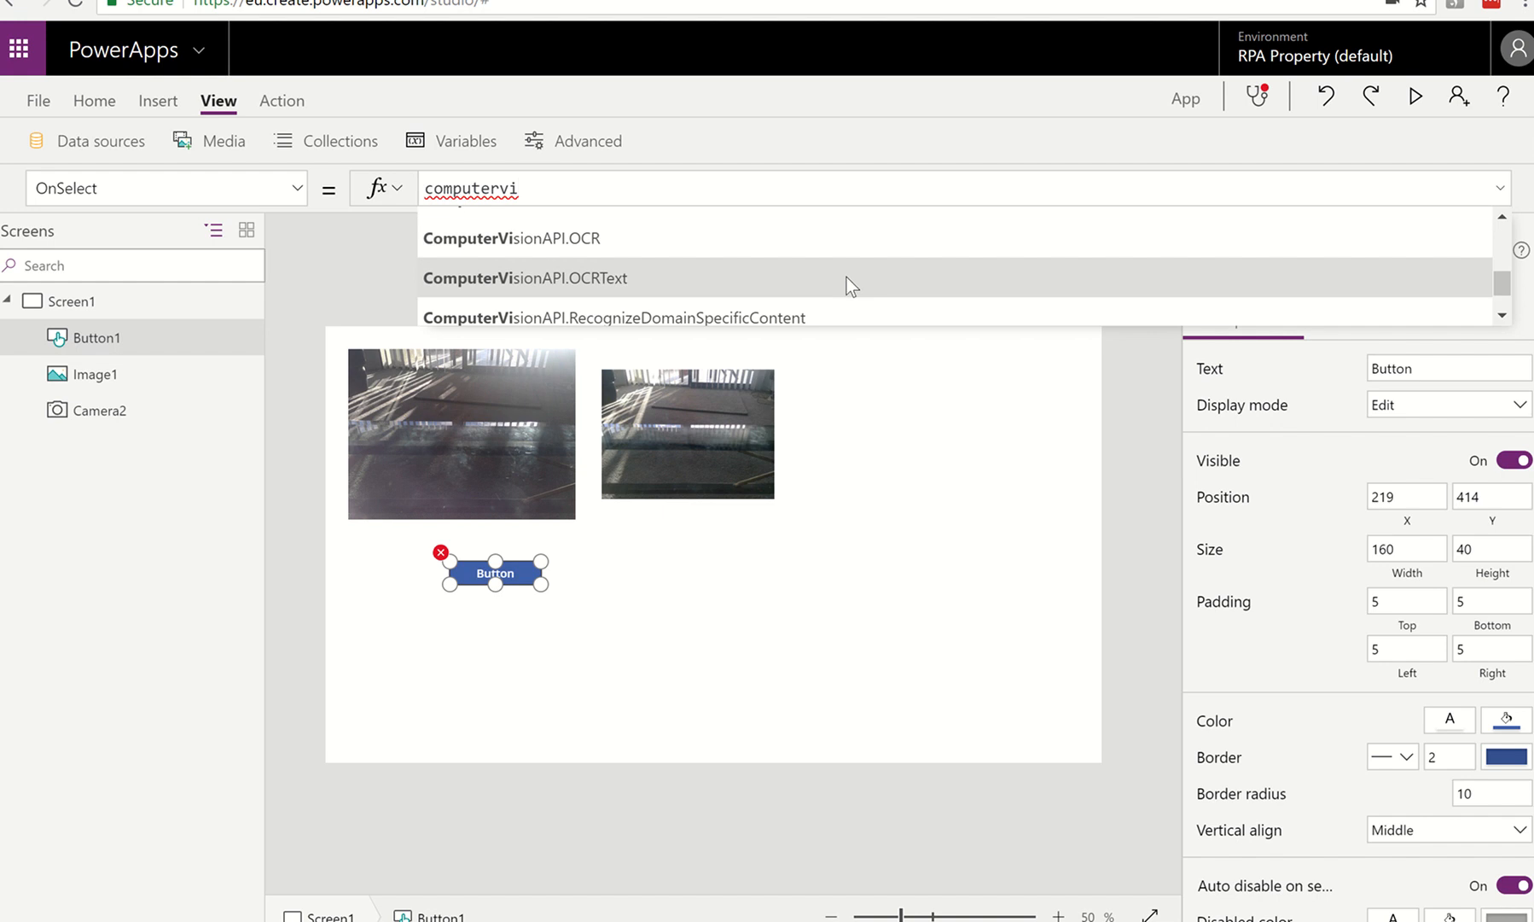
pyautogui.click(755, 285)
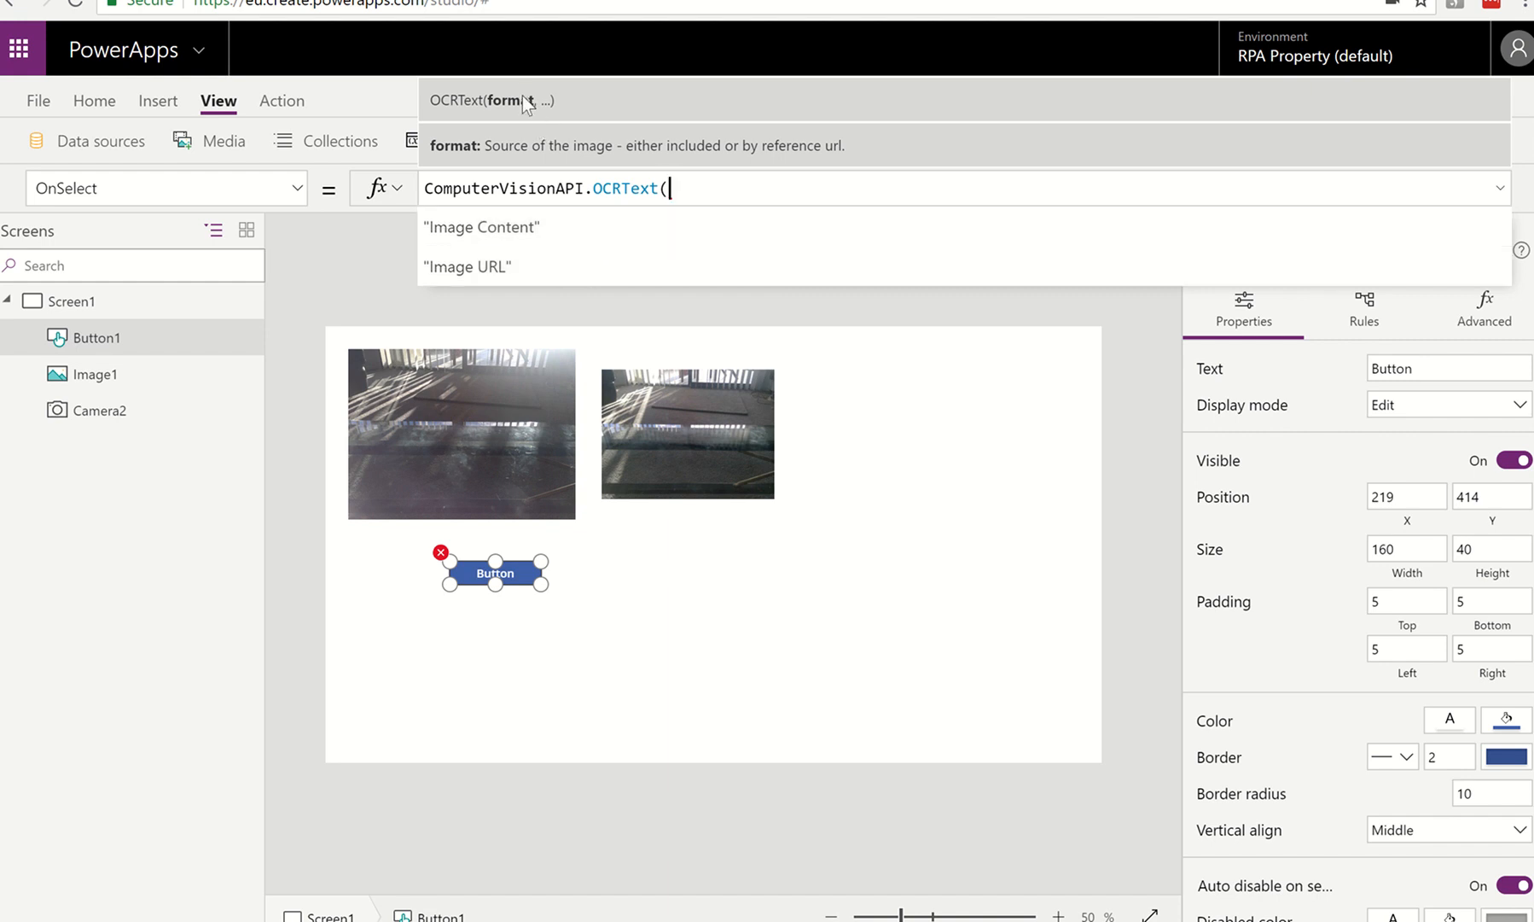
# Try "Image Content" as the OCRText format argument, and clear the button's whole OnSelect formula.
pyautogui.click(581, 241)
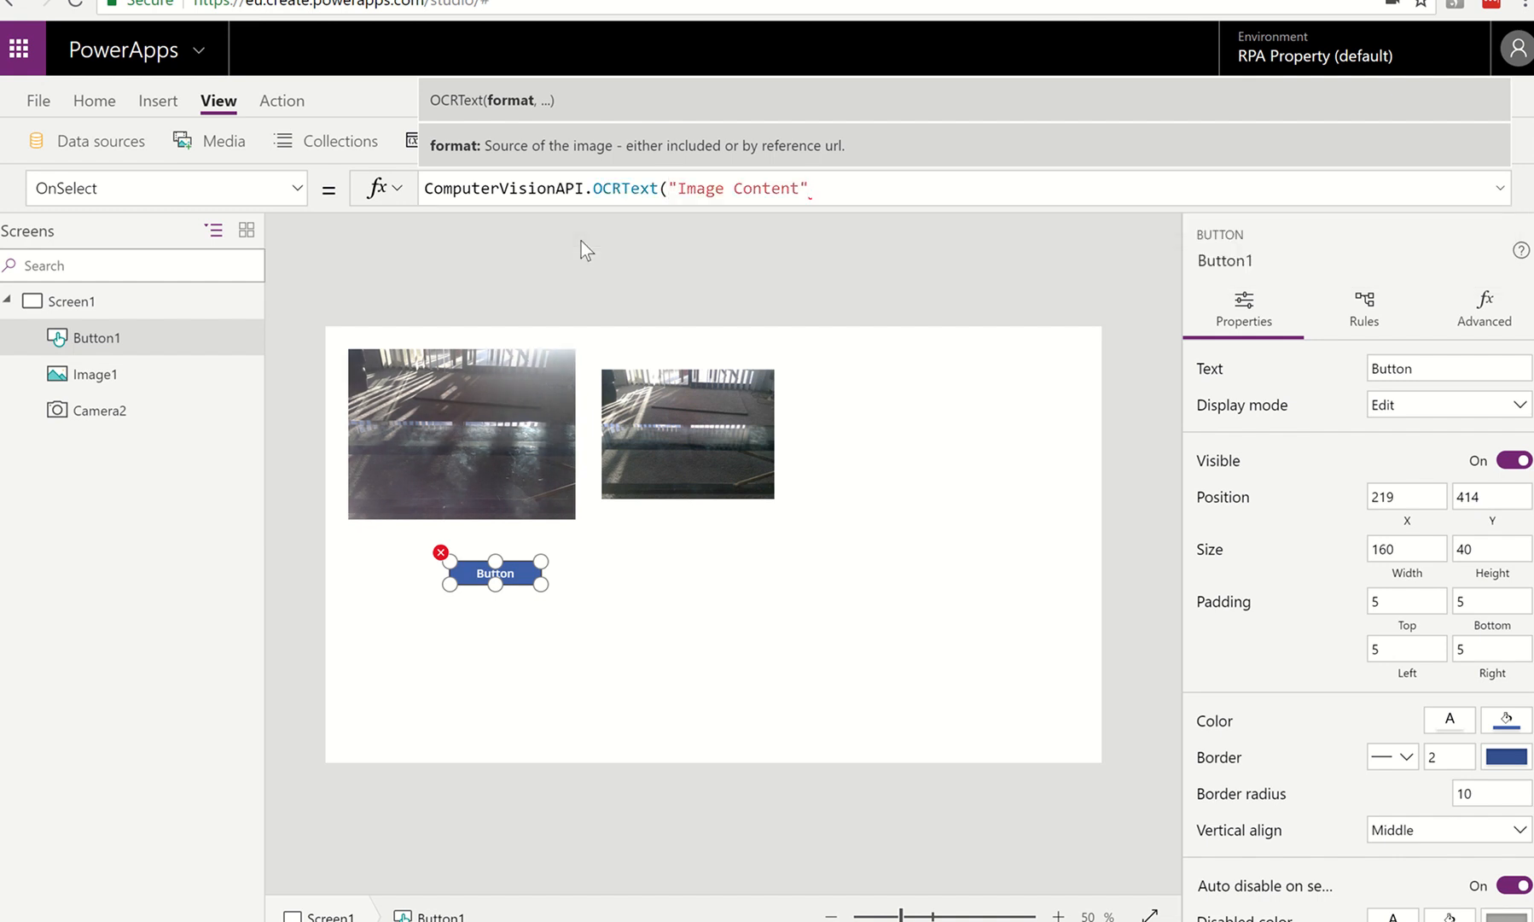
pyautogui.write(',')
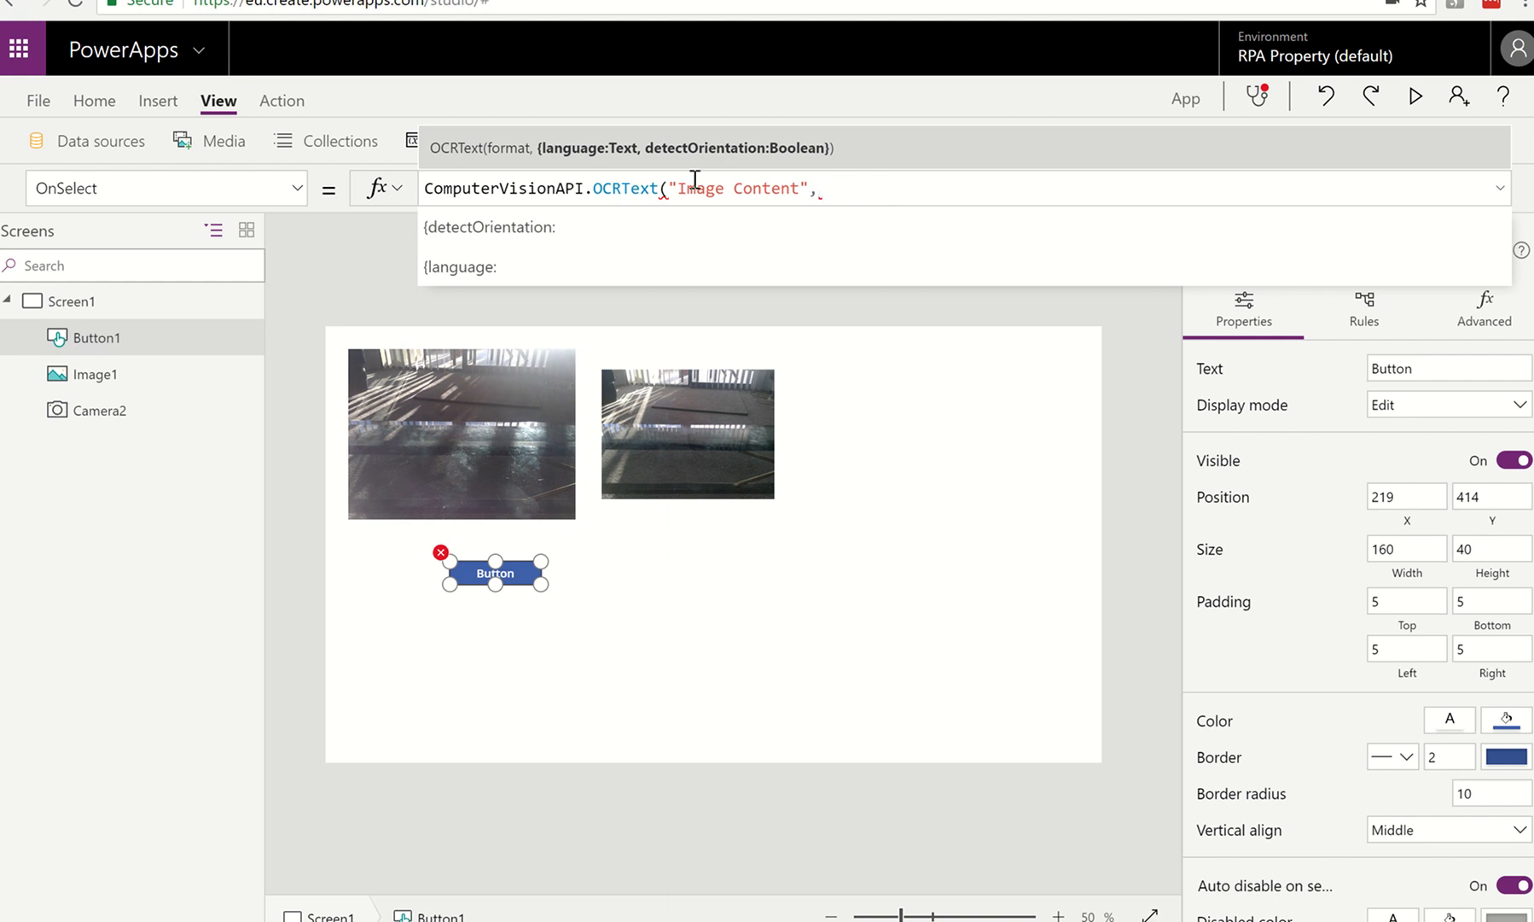
pyautogui.moveTo(821, 189); pyautogui.dragTo(420, 196)
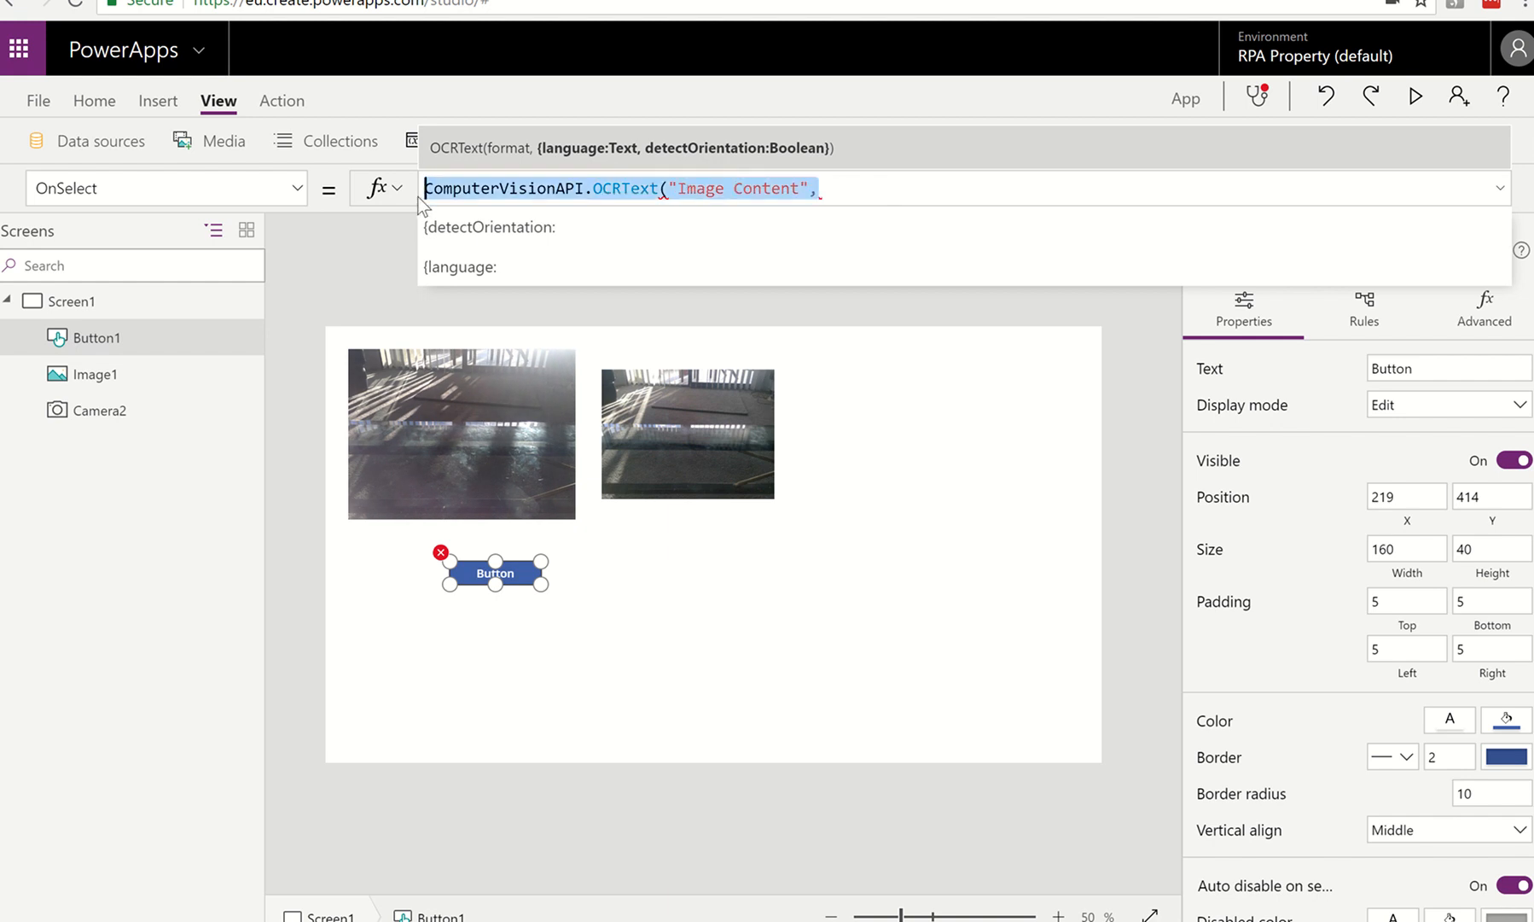
pyautogui.press('BackSpace')
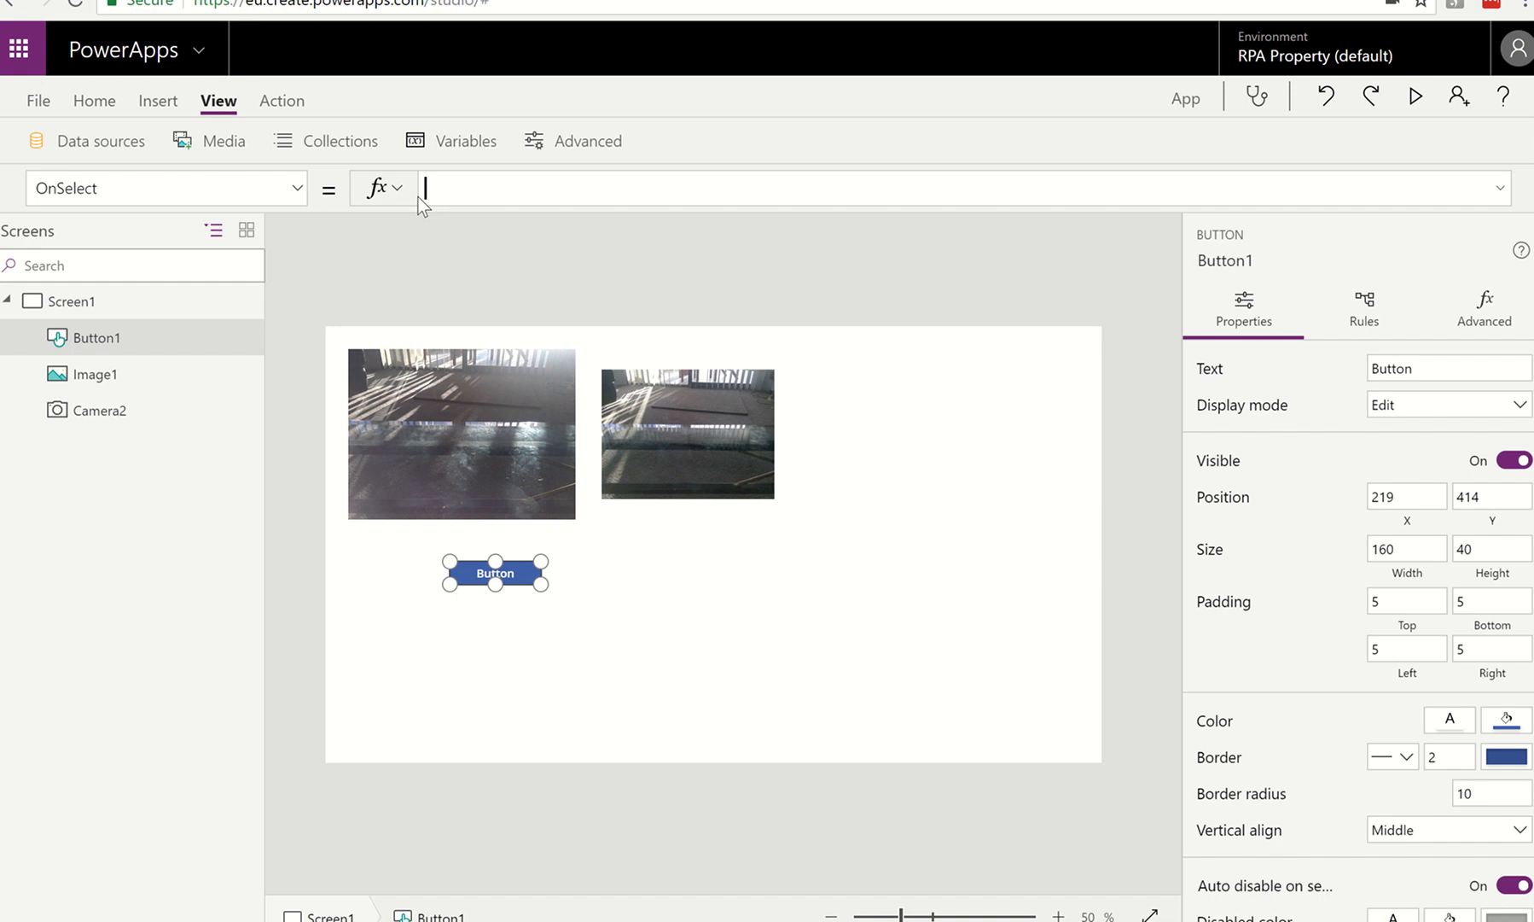
pyautogui.click(643, 545)
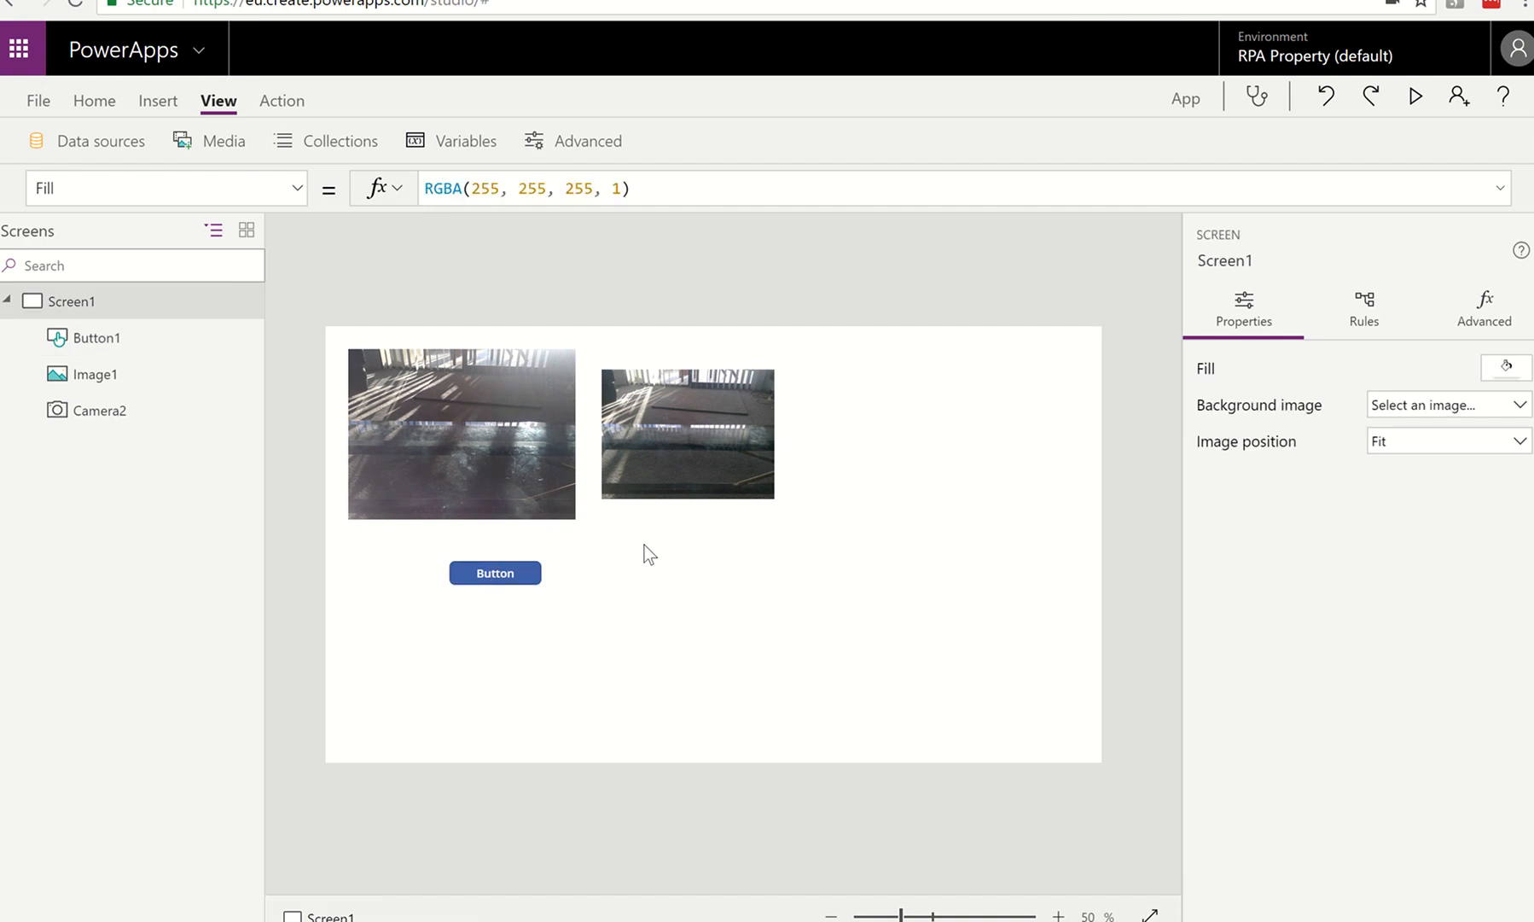
pyautogui.click(522, 577)
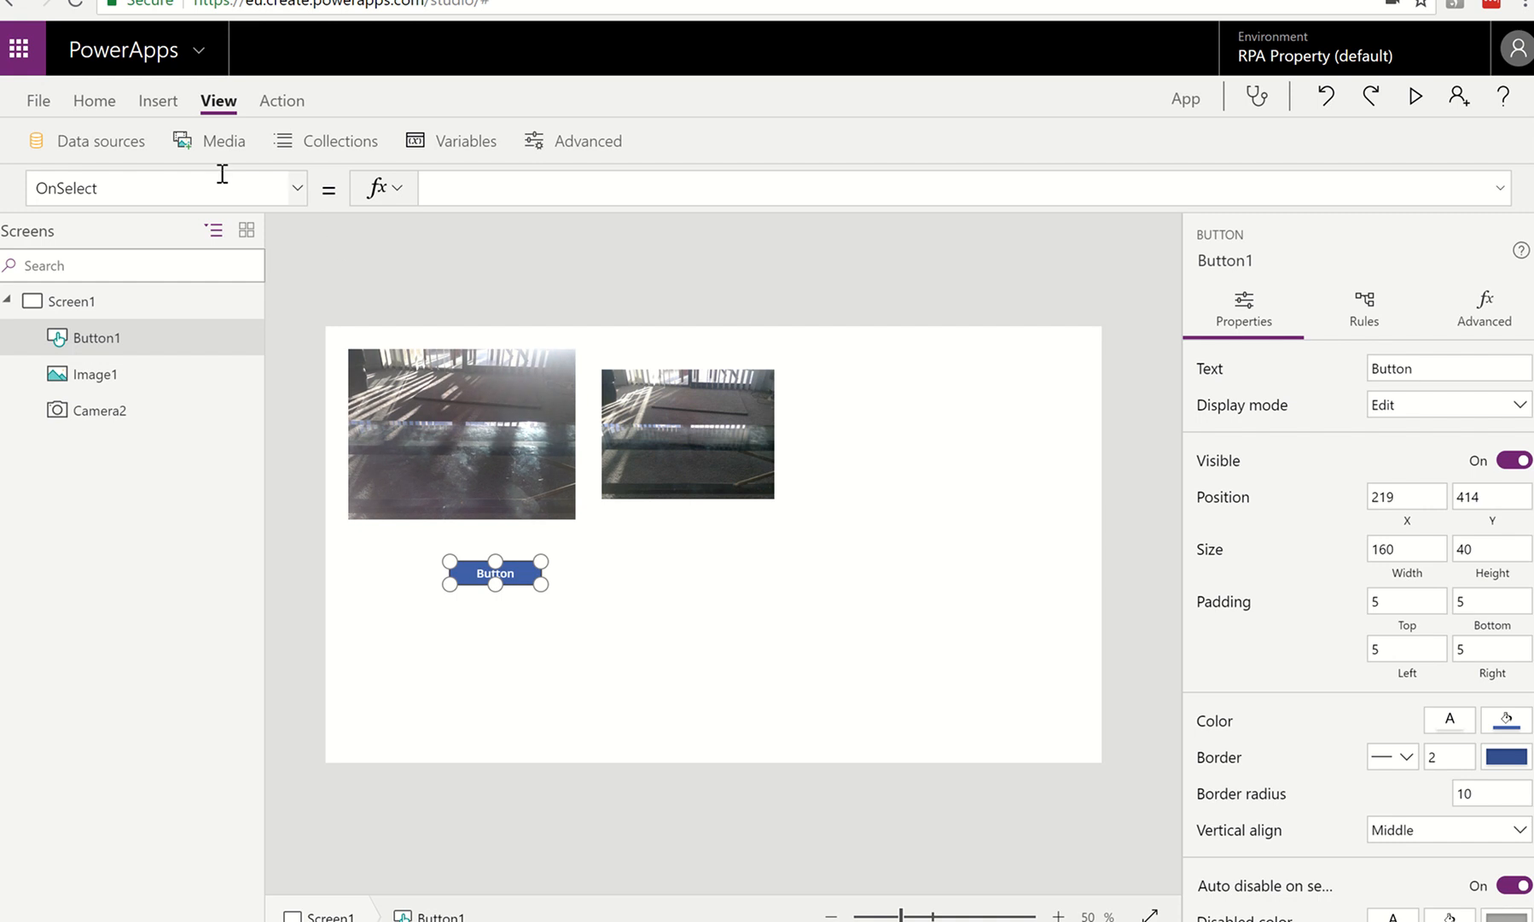
pyautogui.click(20, 53)
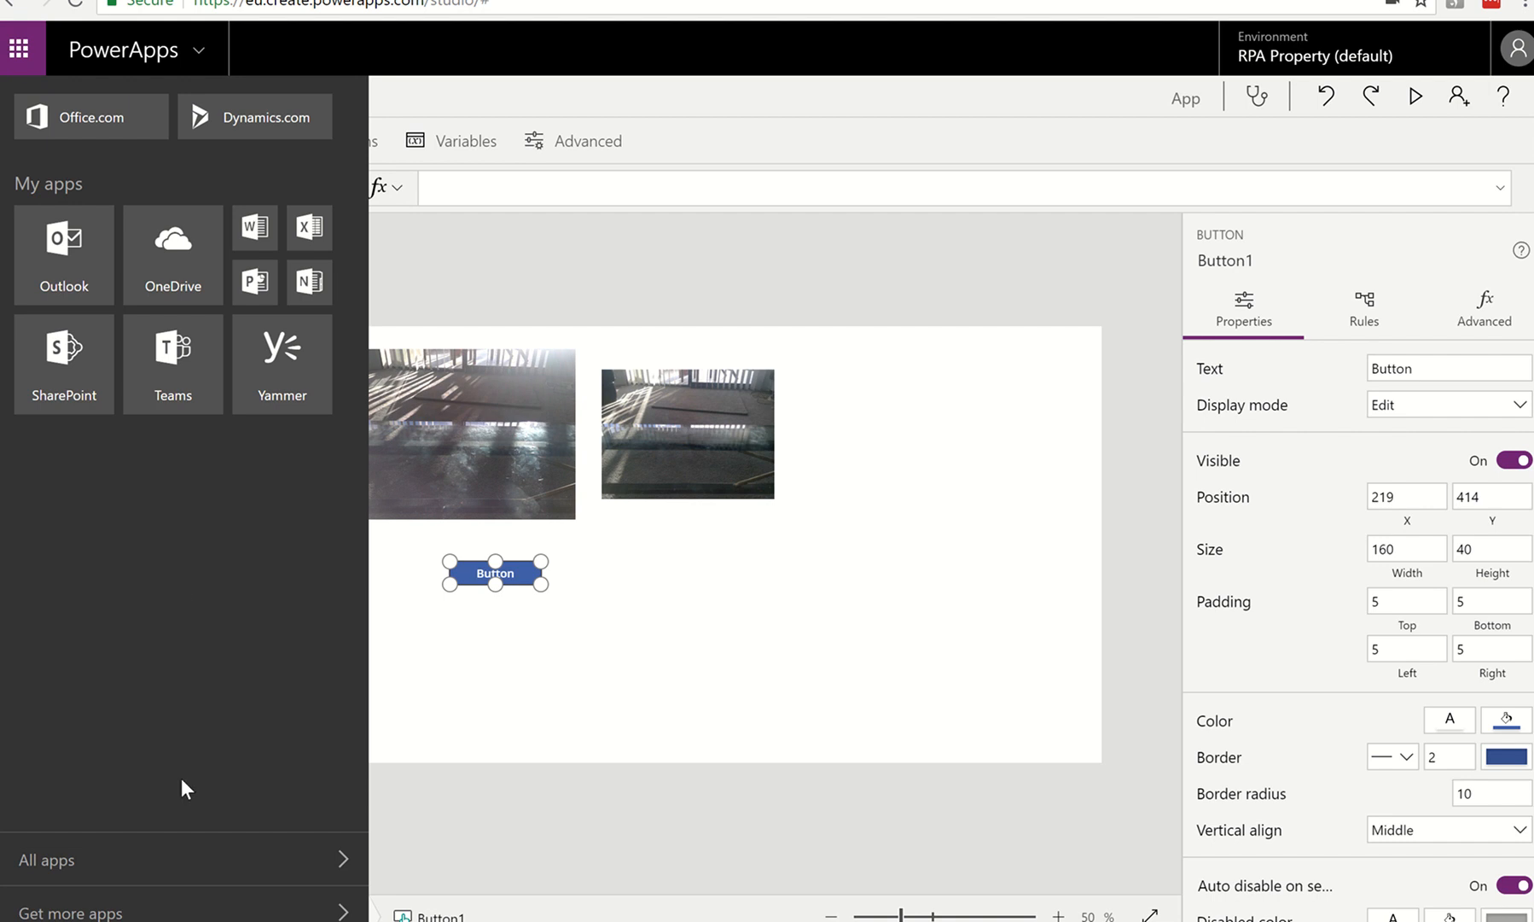
pyautogui.click(146, 859)
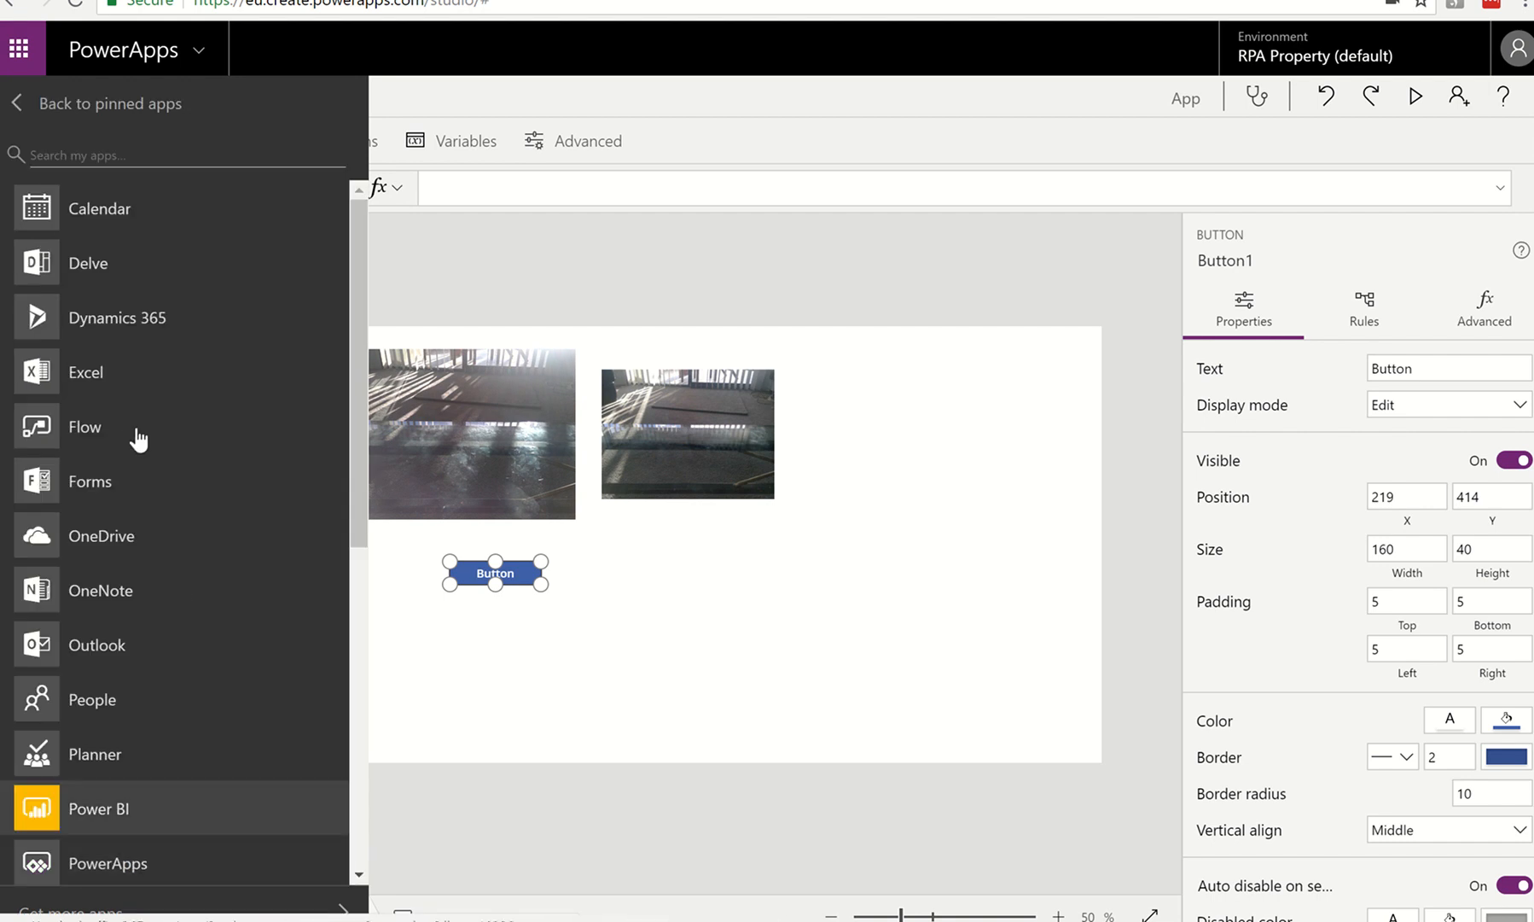
pyautogui.click(481, 639)
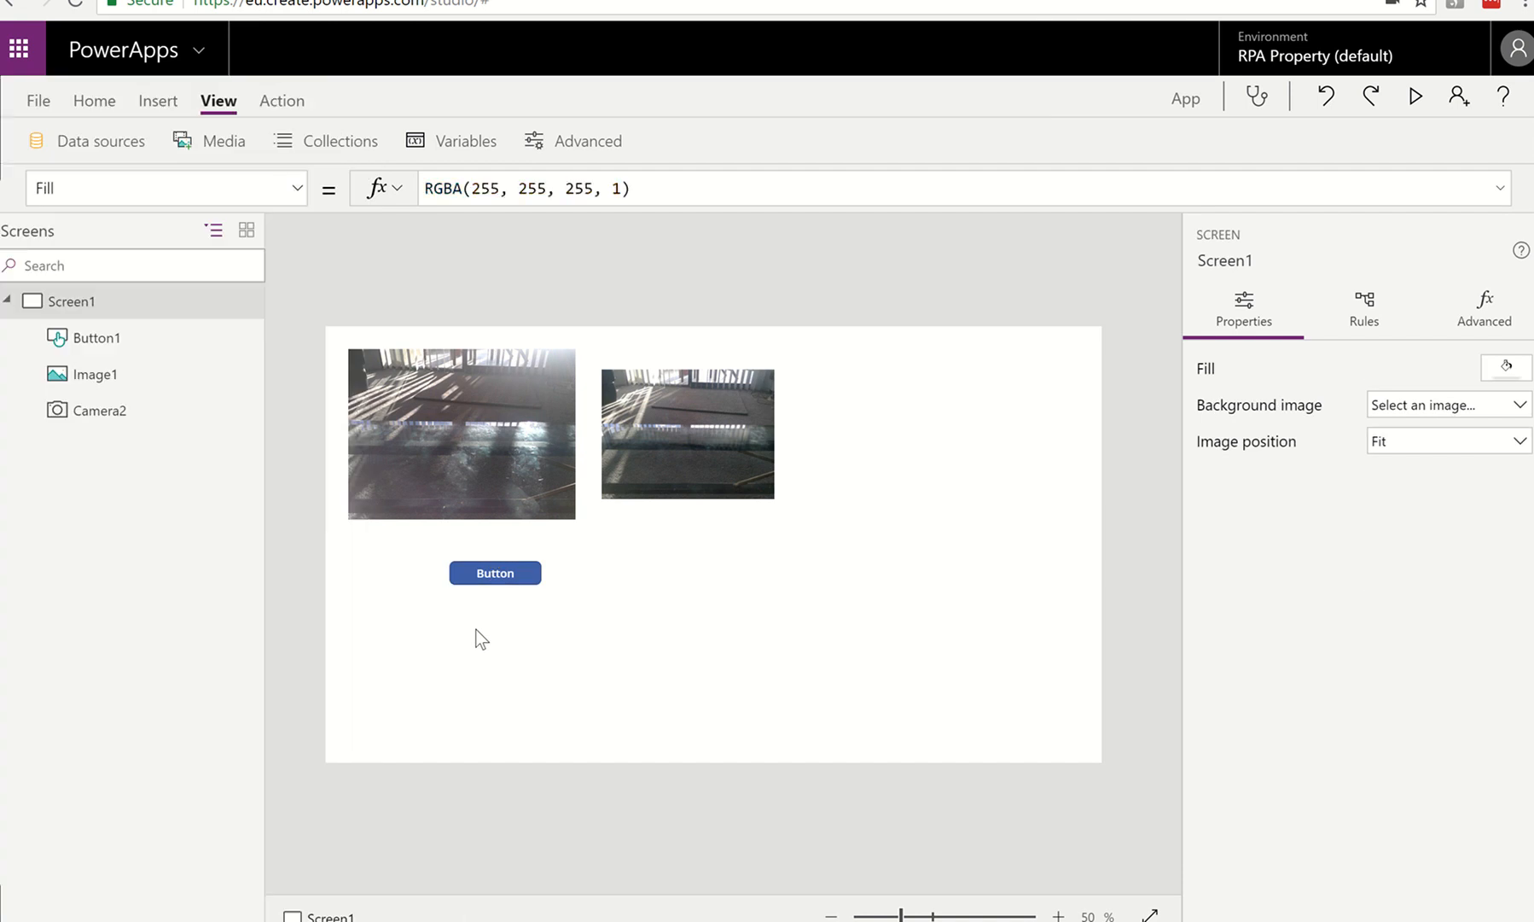
# Try to create a new flow for the button below the camera from its associated flows.
pyautogui.click(465, 568)
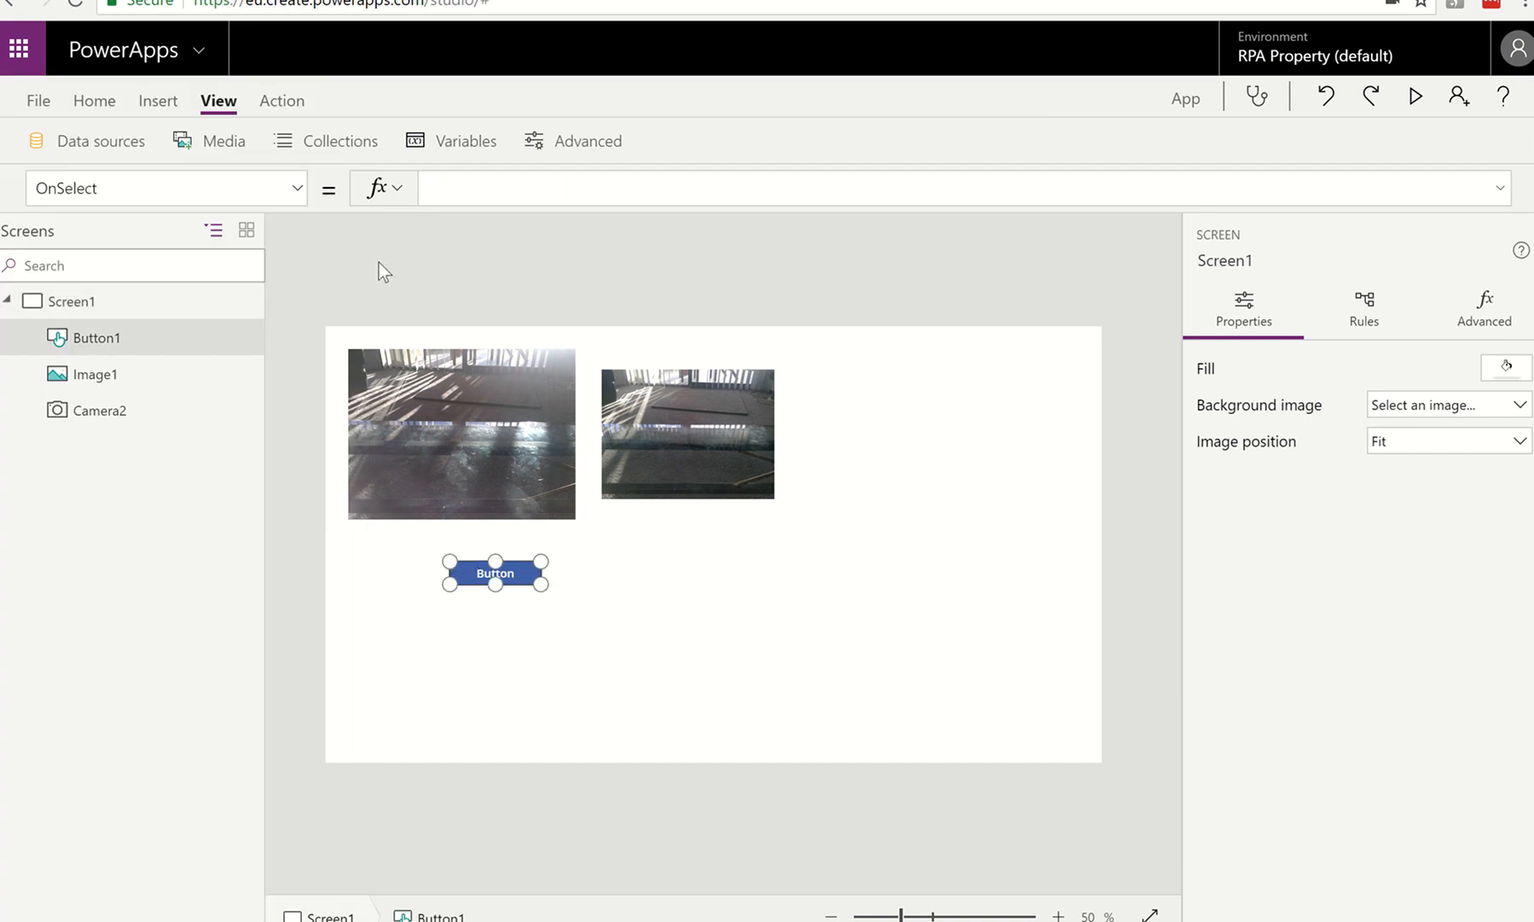
pyautogui.click(284, 101)
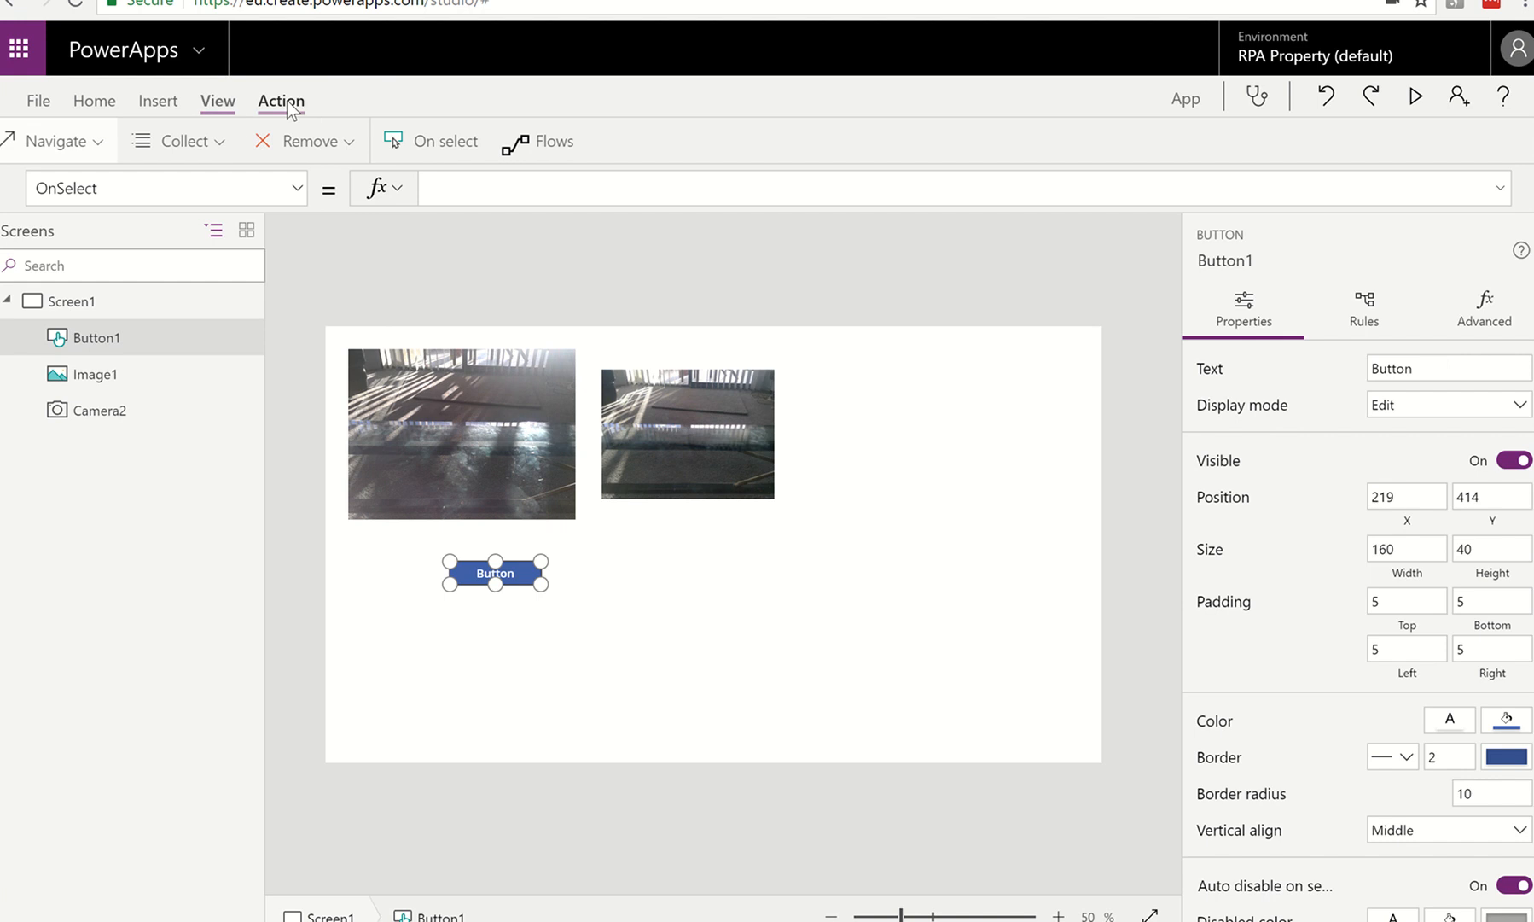
pyautogui.click(567, 146)
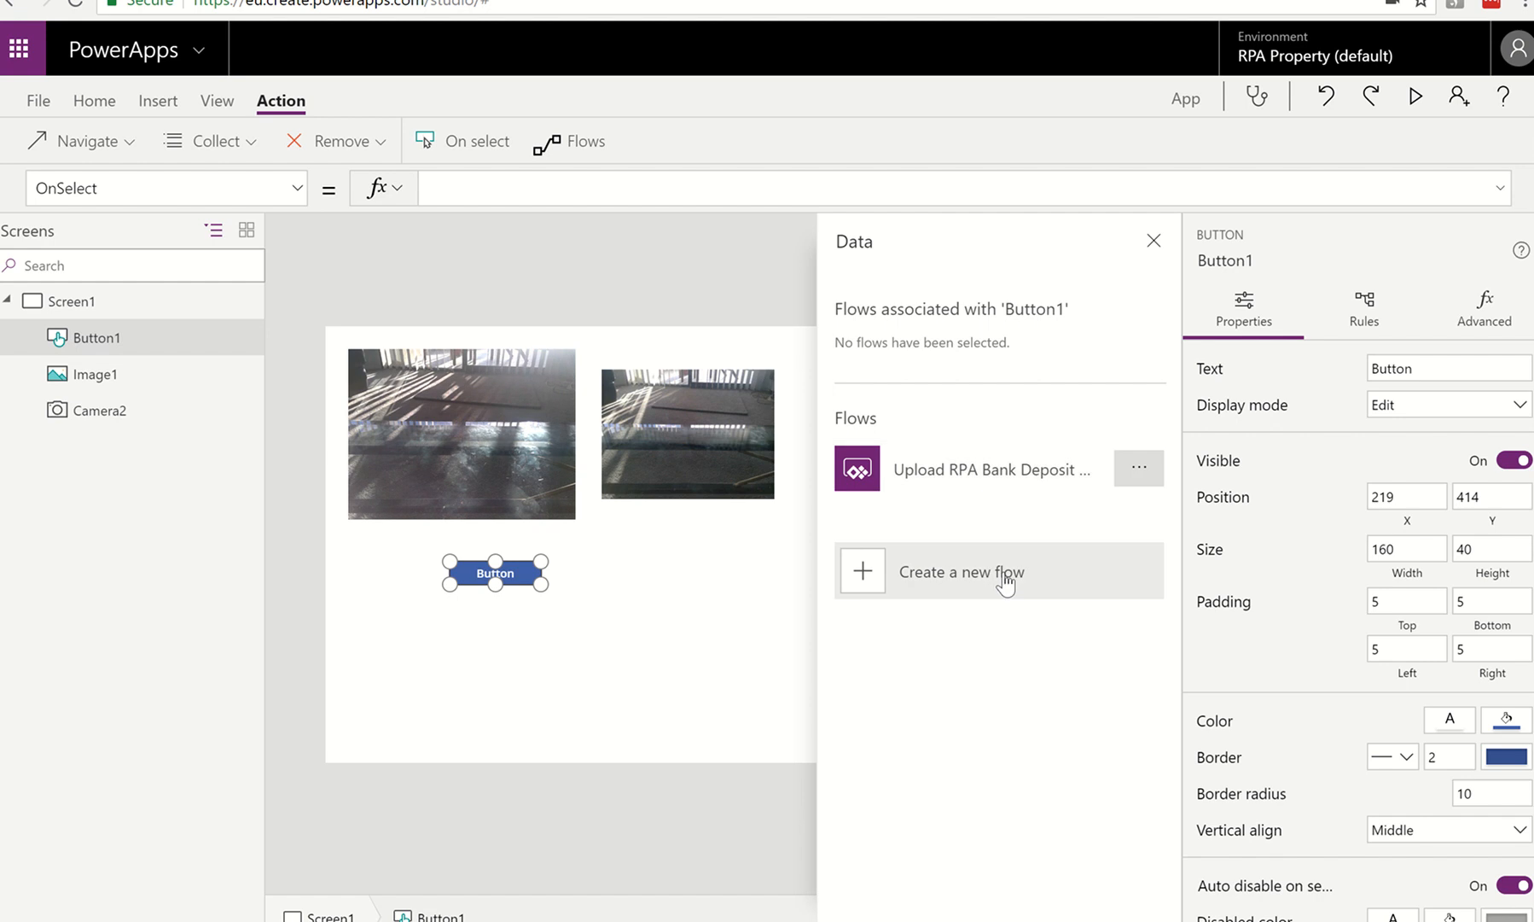
pyautogui.click(957, 572)
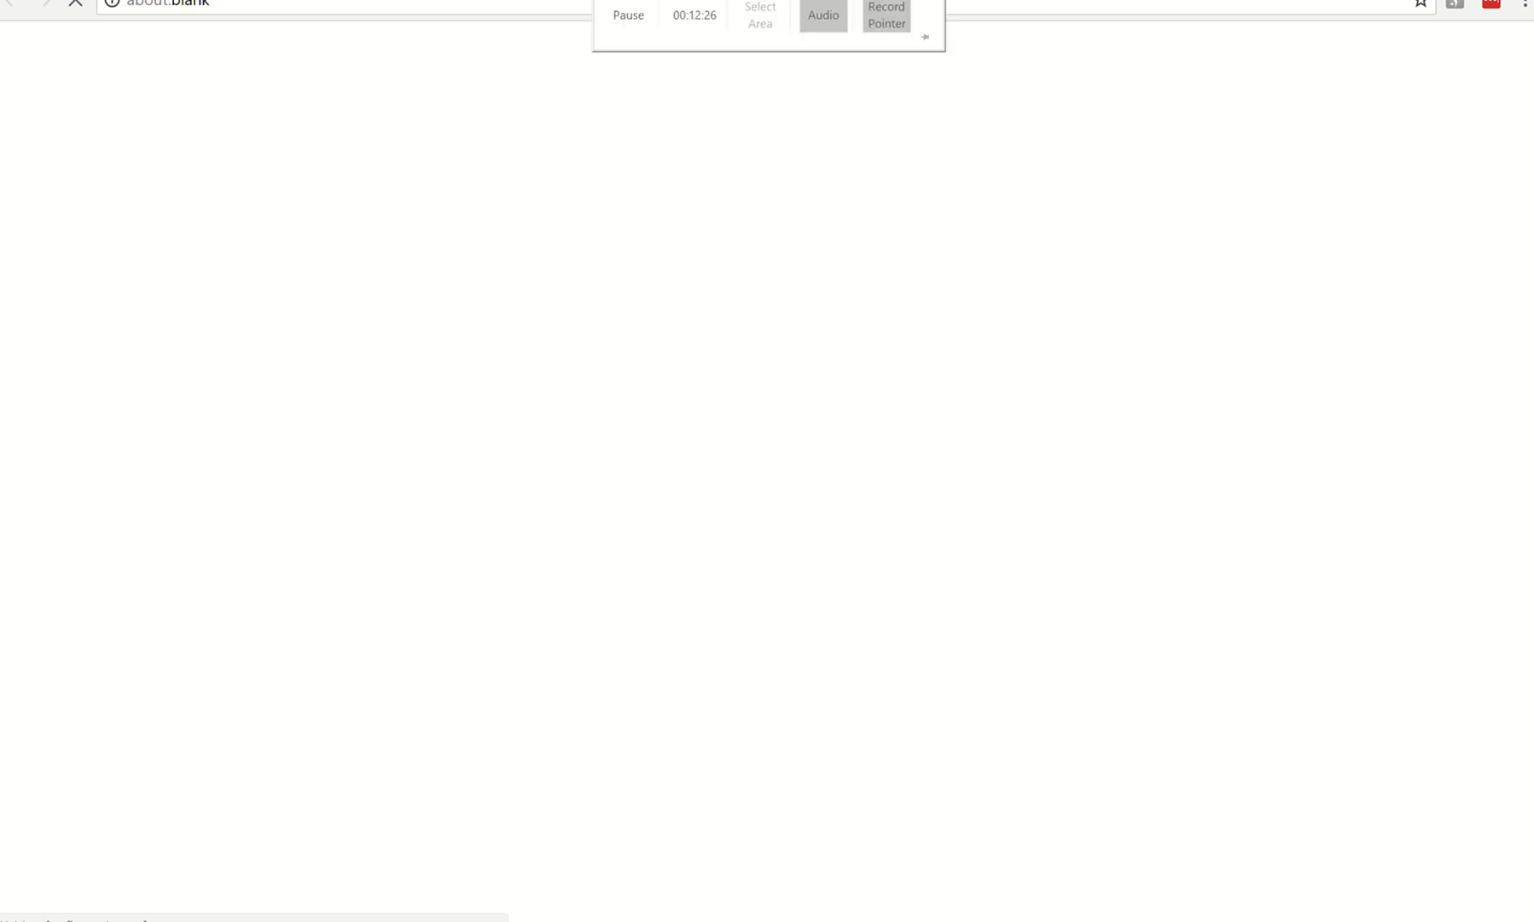
pyautogui.click(629, 15)
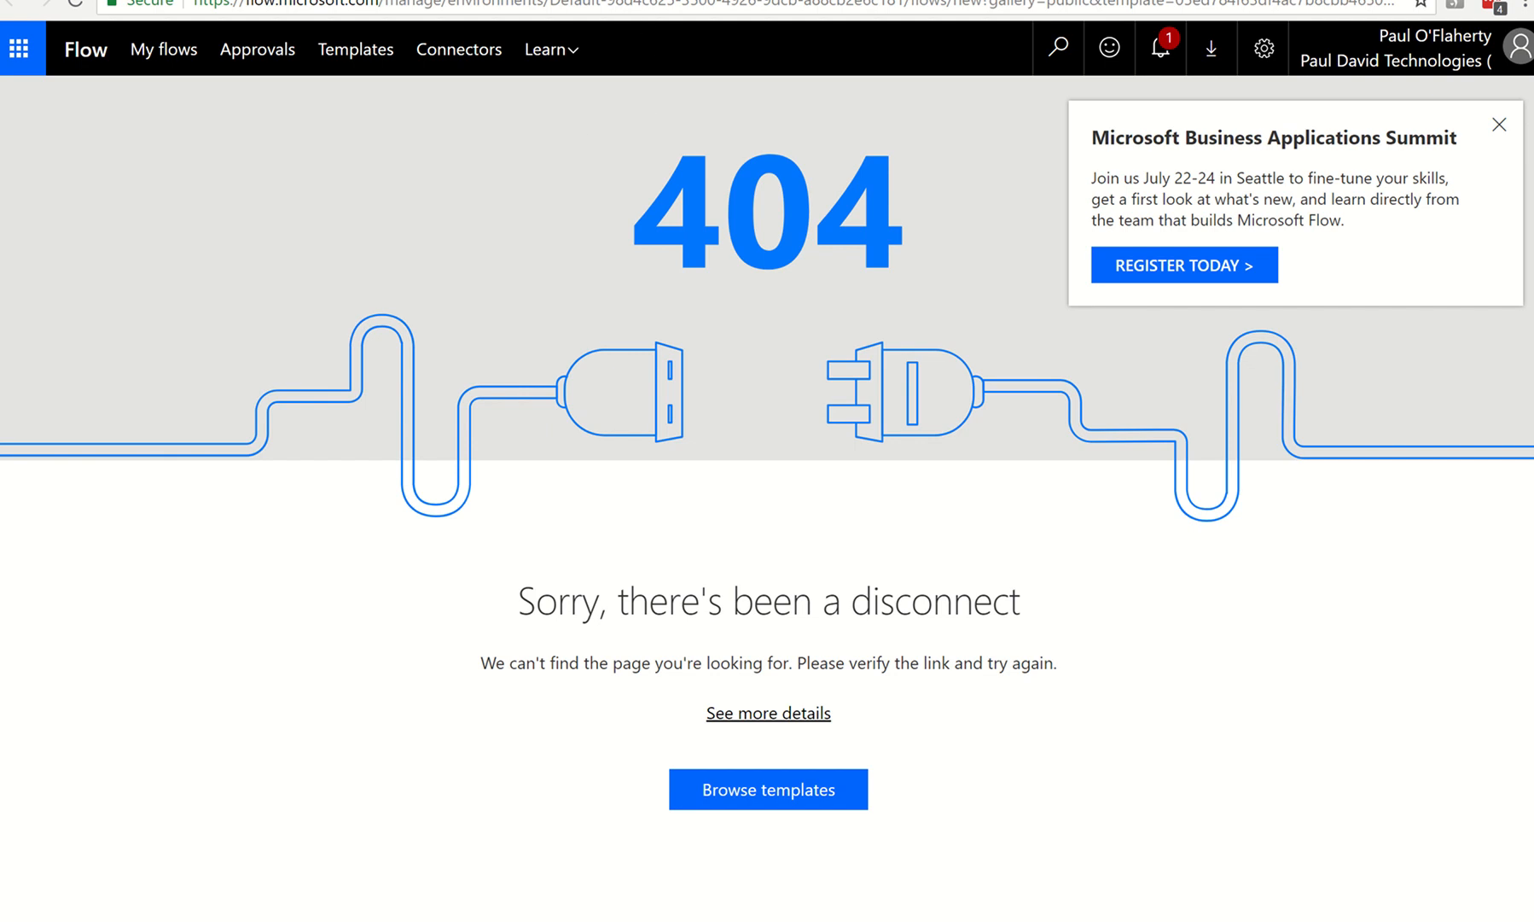
pyautogui.click(102, 0)
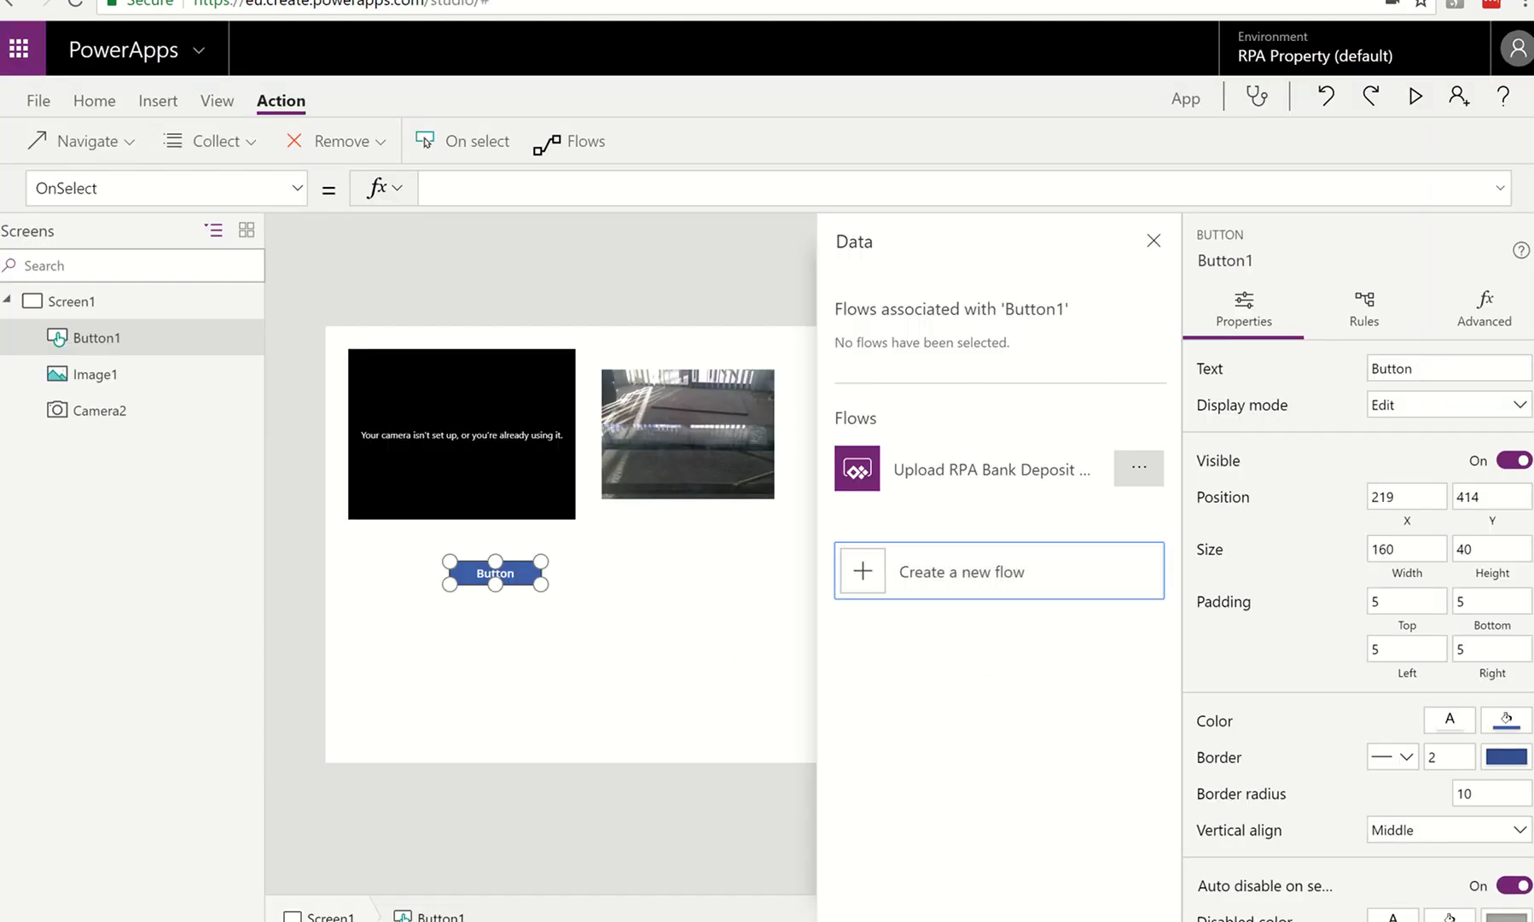
# Switch to Microsoft Flow from the full list of Office 365 apps.
pyautogui.click(19, 57)
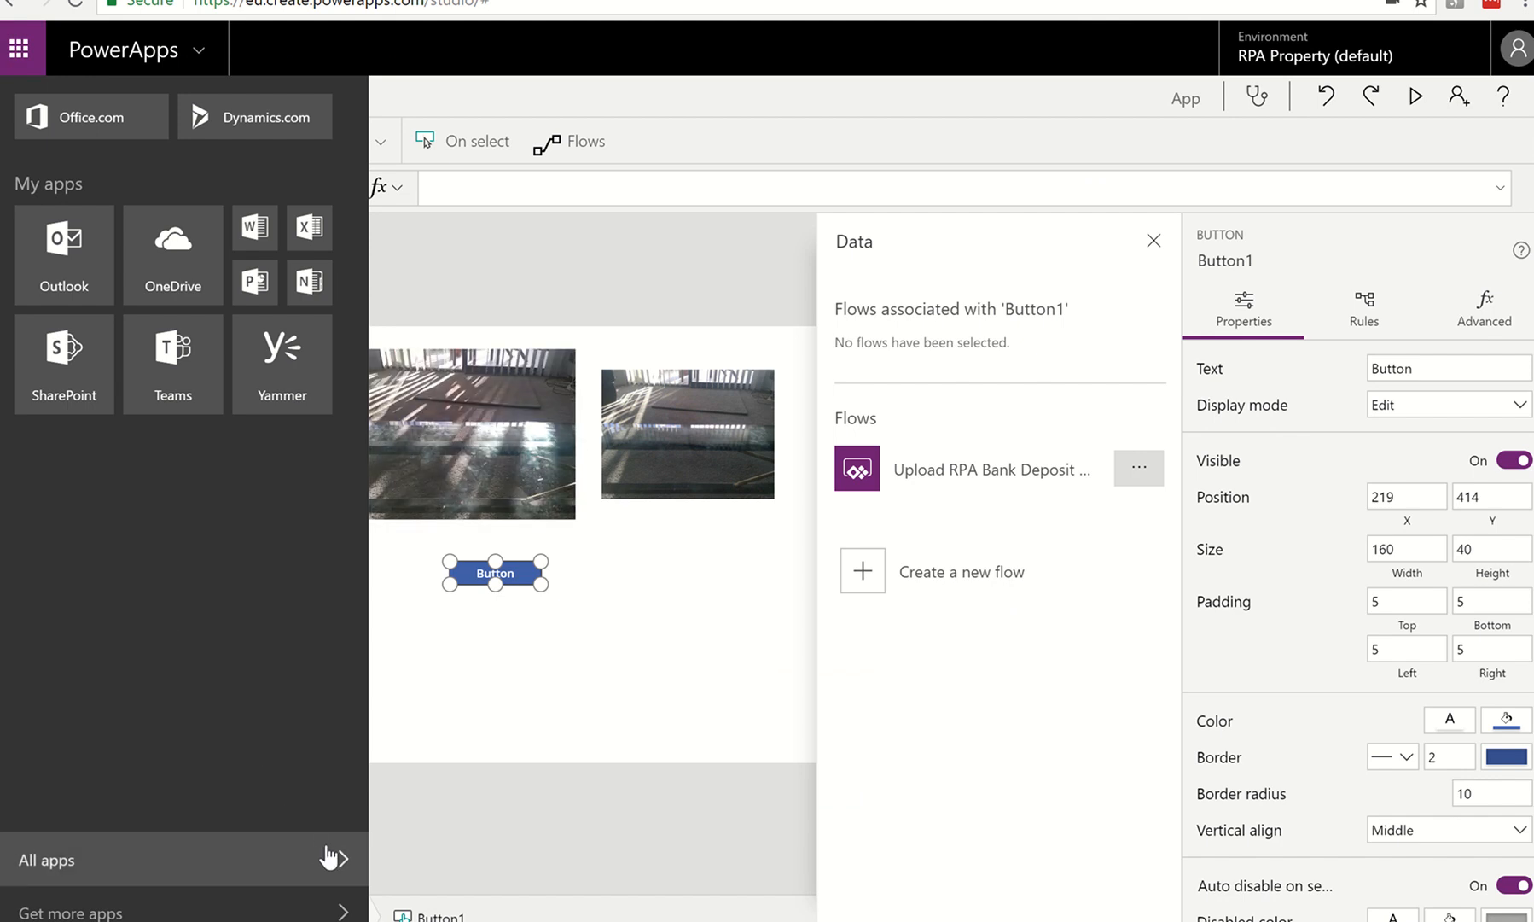
pyautogui.click(329, 856)
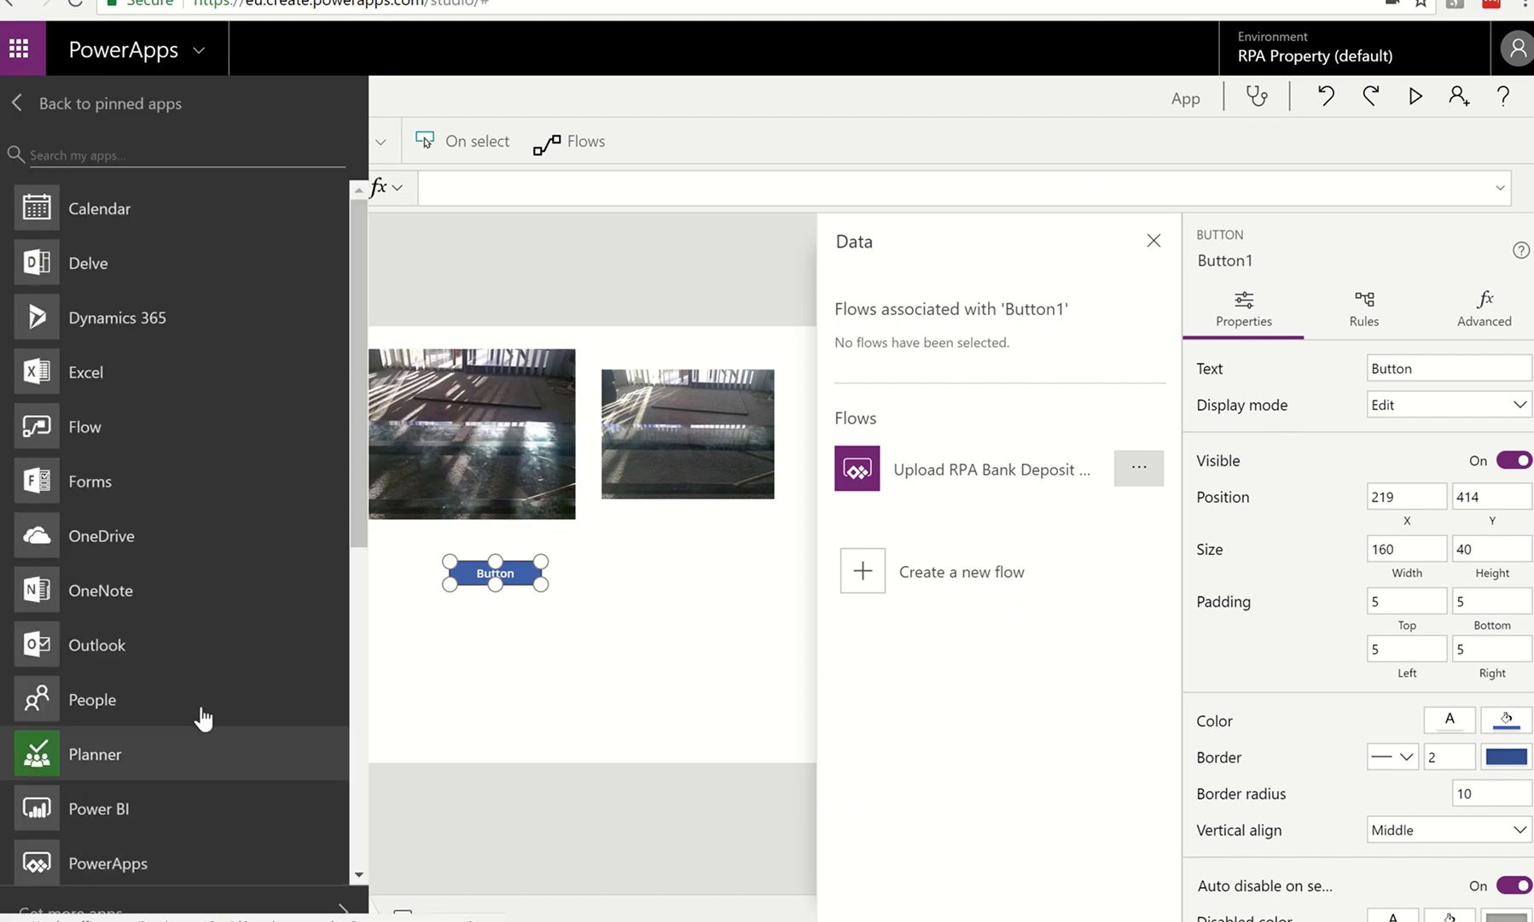
pyautogui.click(96, 445)
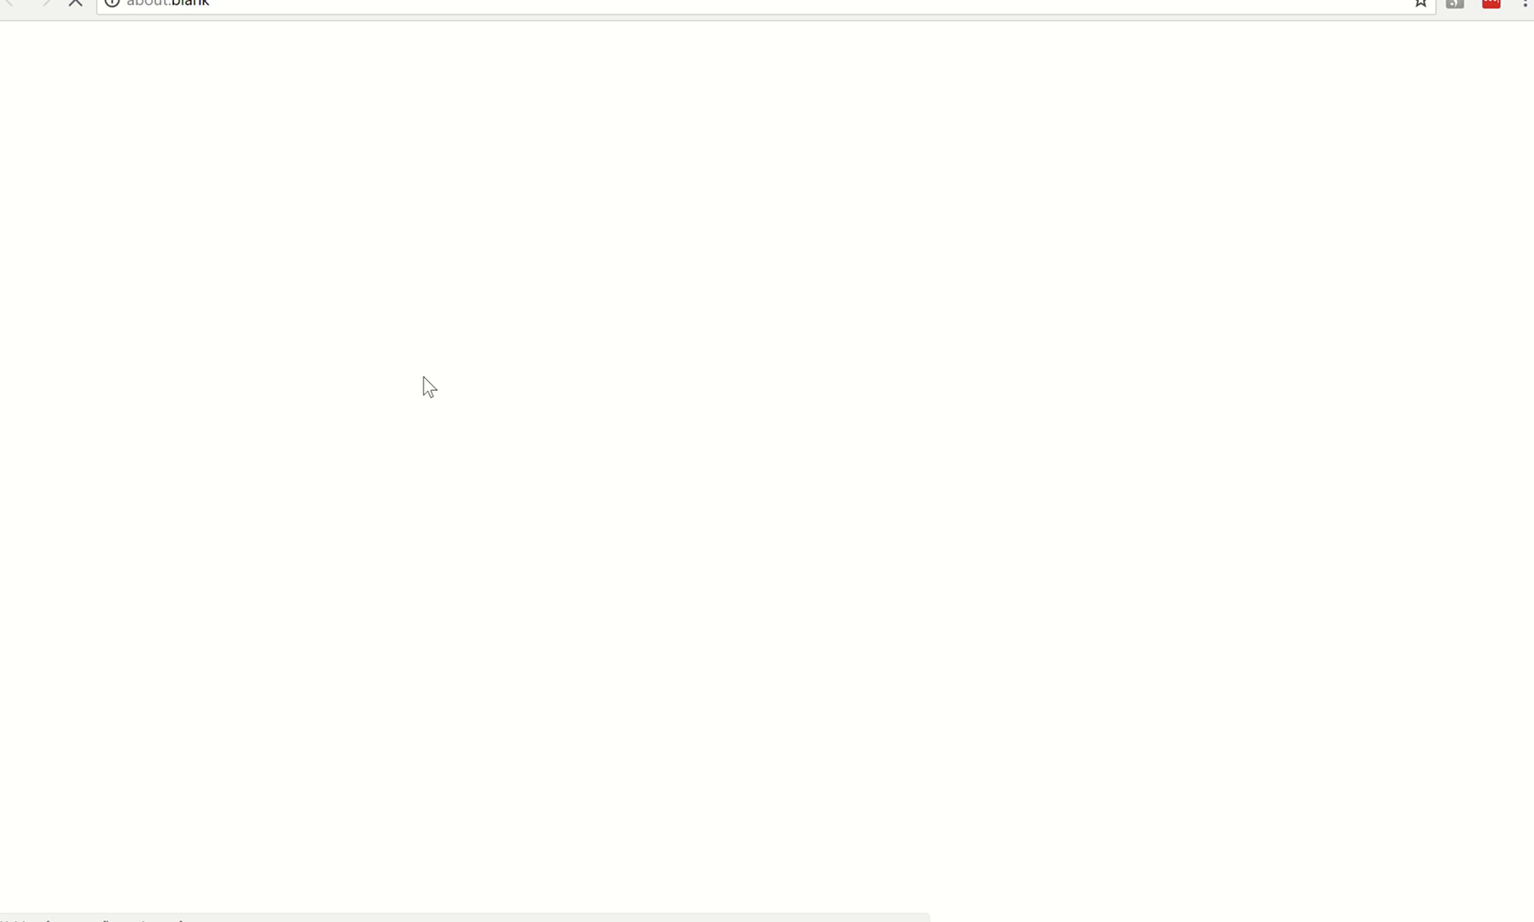
pyautogui.click(628, 7)
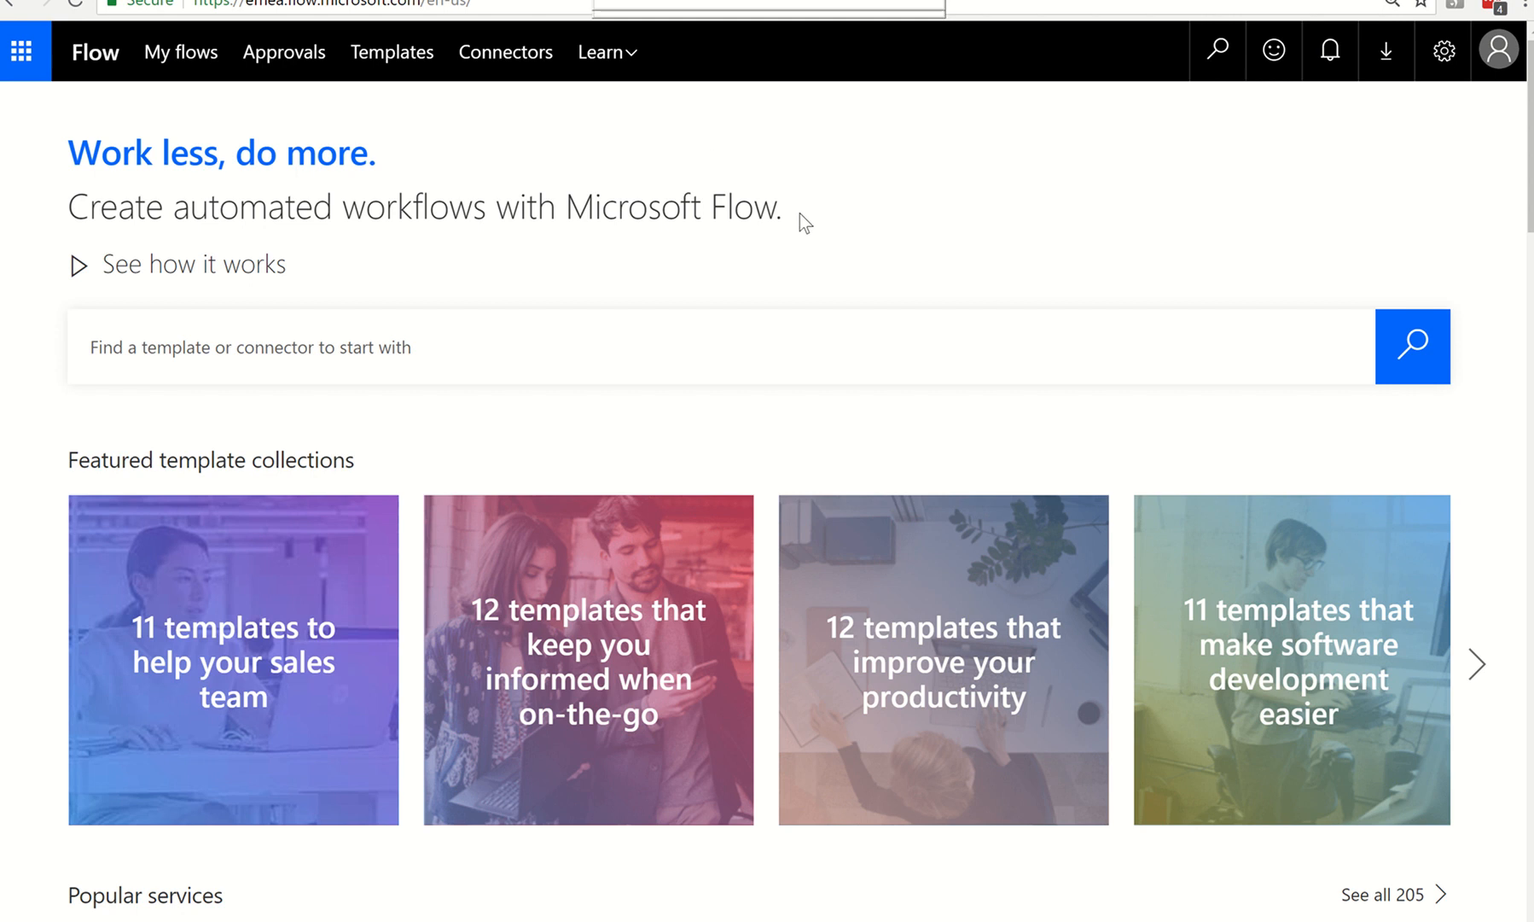
pyautogui.scroll(-3, 819, 314)
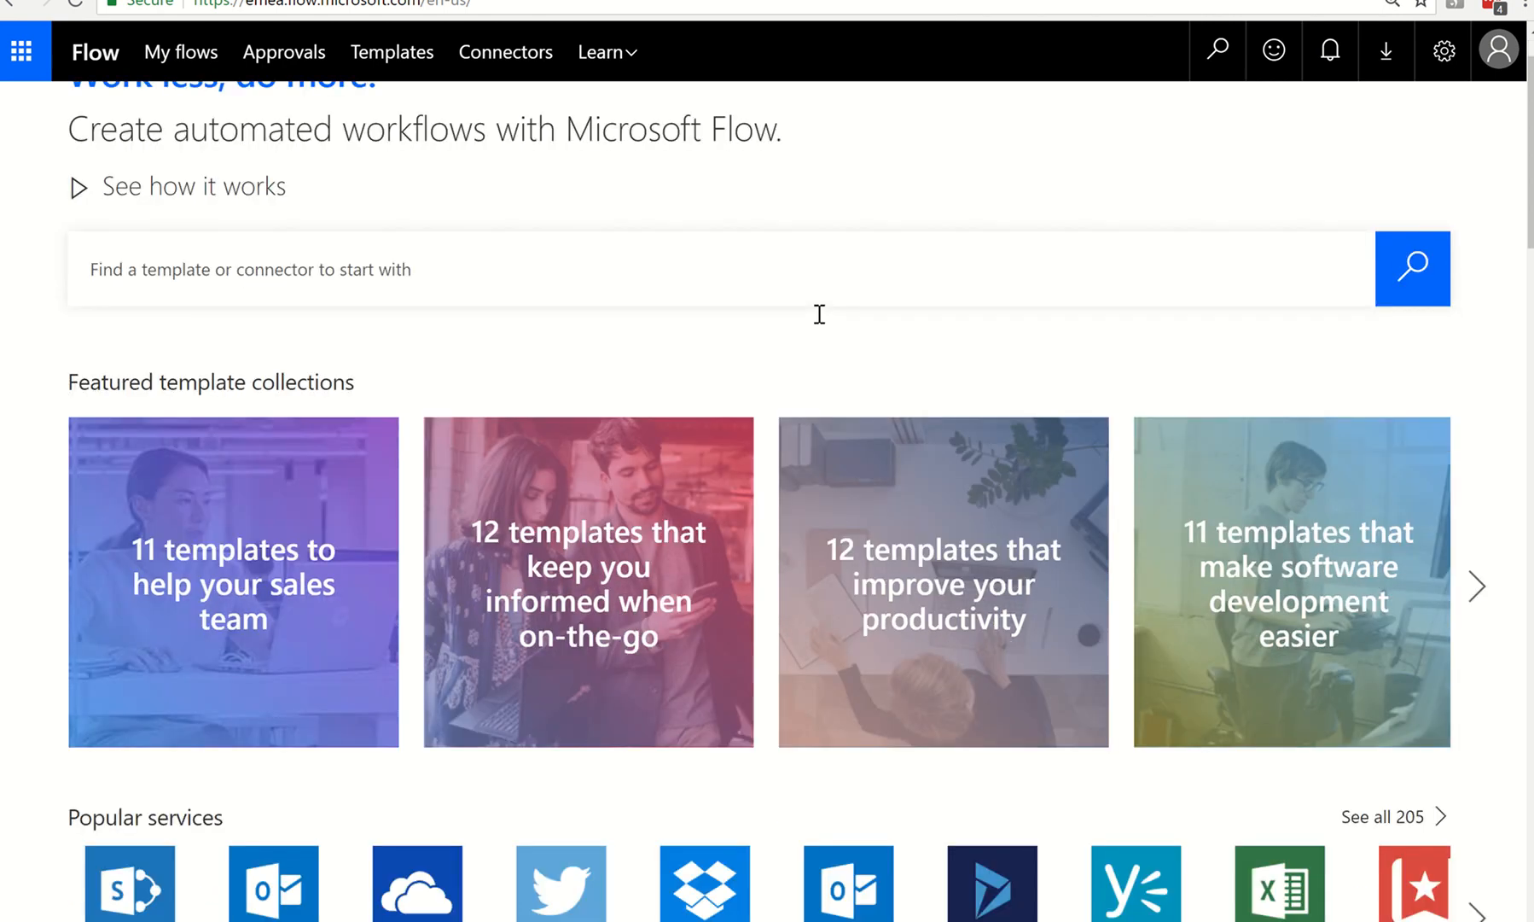
pyautogui.scroll(2, 819, 314)
pyautogui.scroll(1, 819, 314)
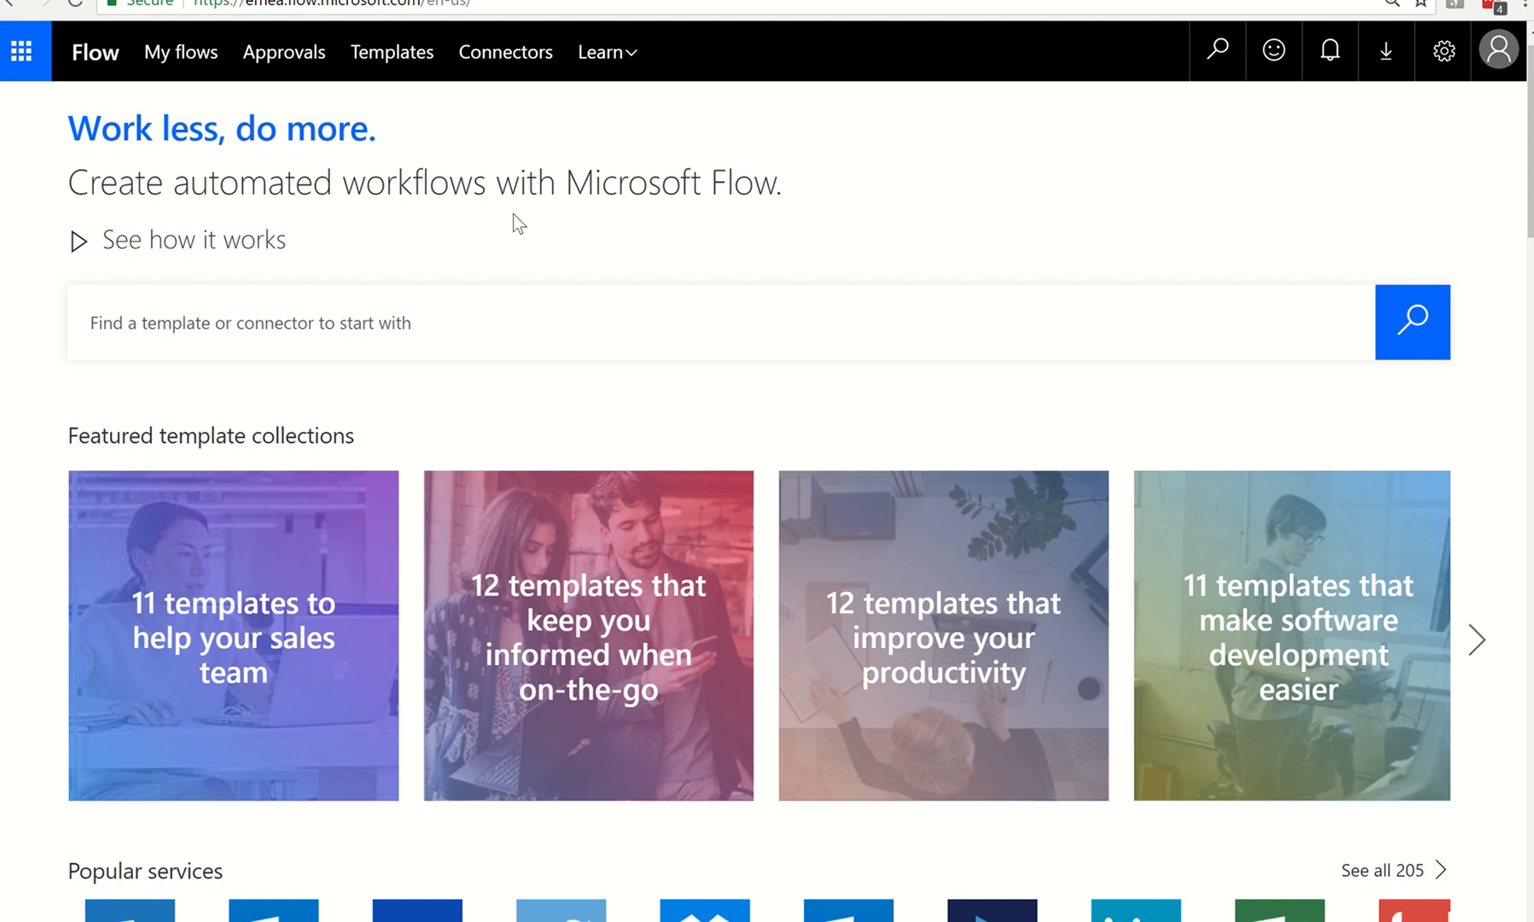
pyautogui.click(1527, 7)
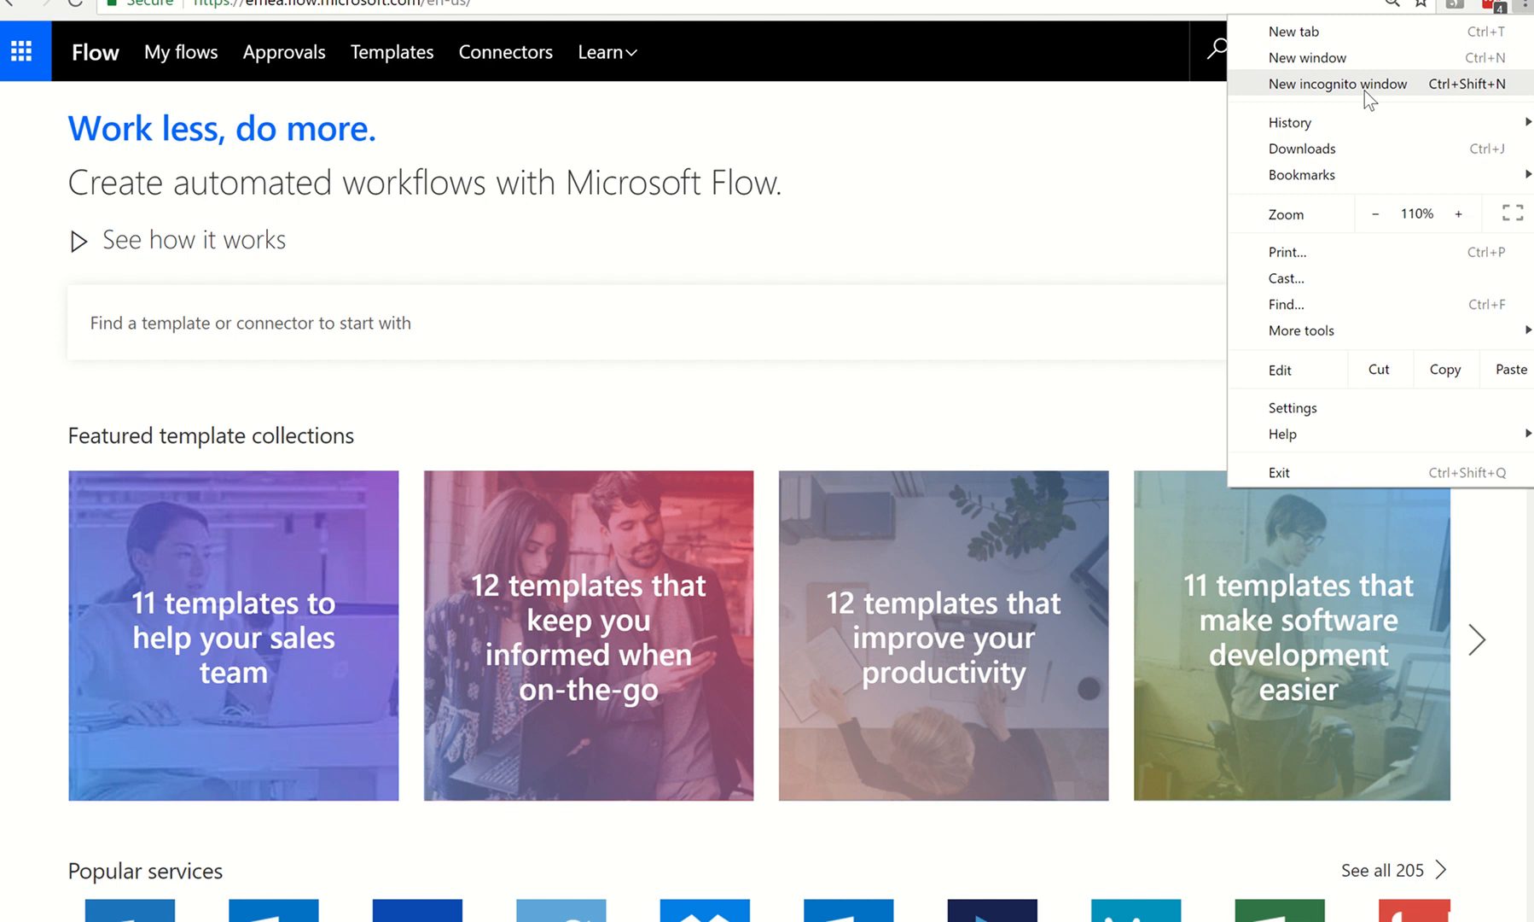
pyautogui.click(962, 151)
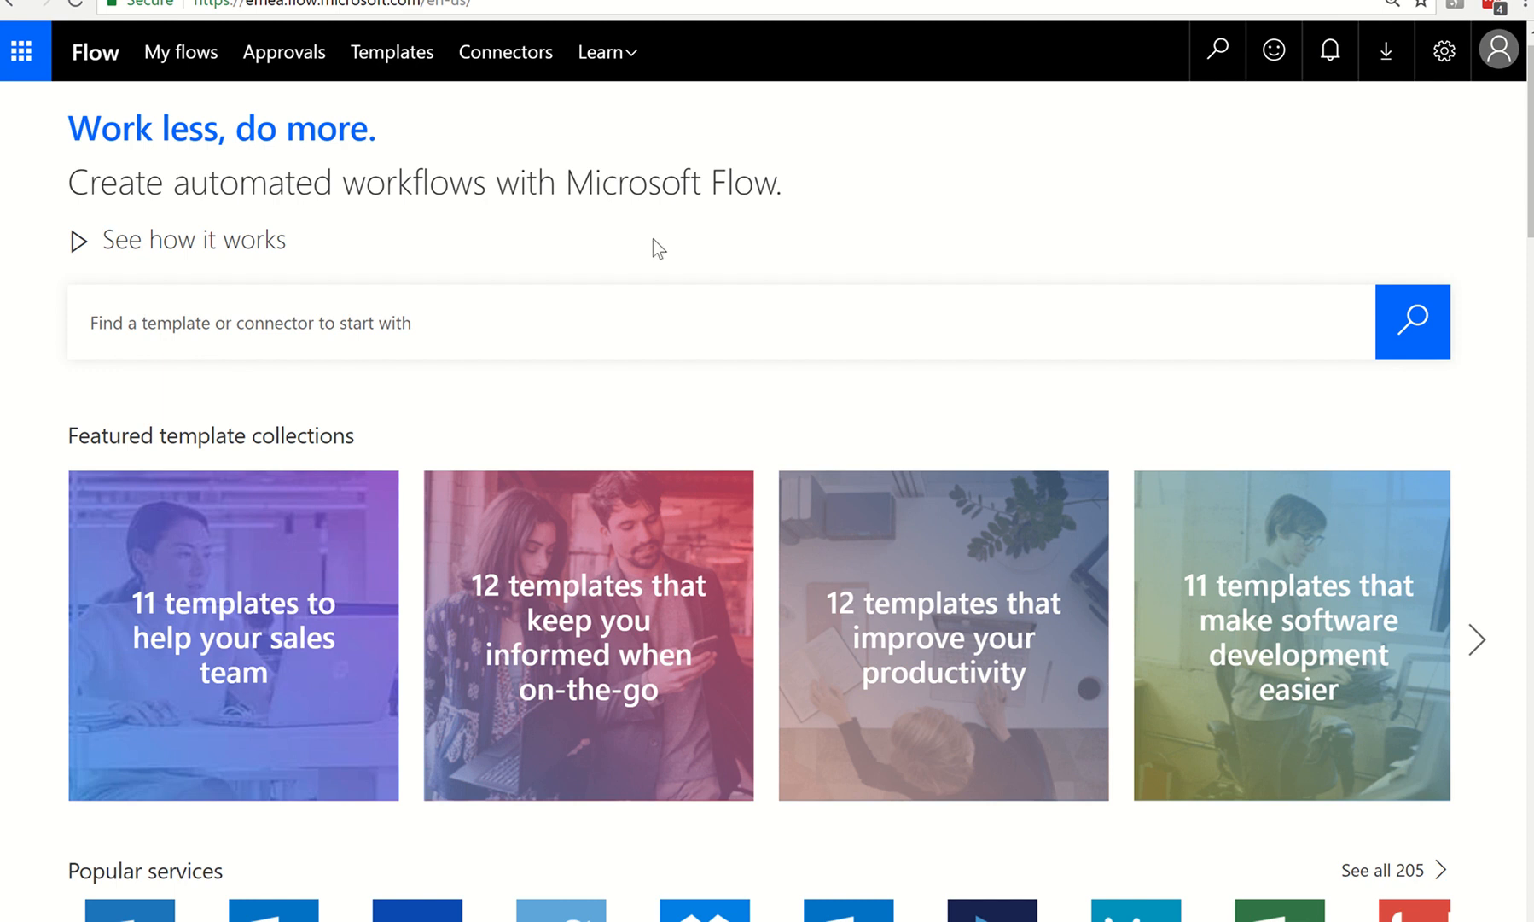
# Start a new blank flow from the My flows page.
pyautogui.click(175, 54)
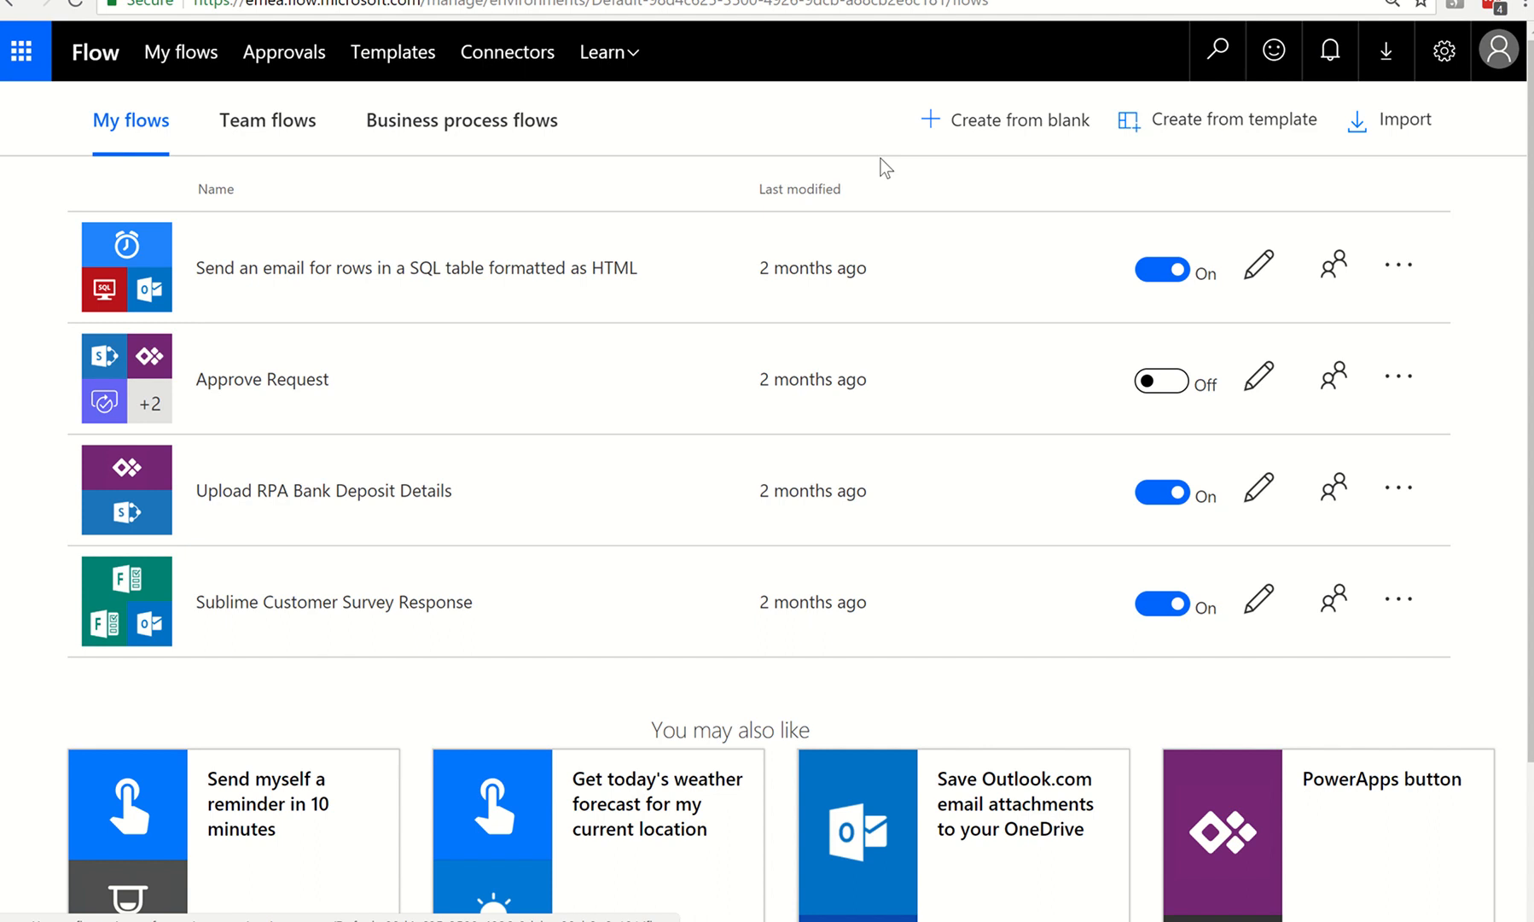
pyautogui.click(974, 128)
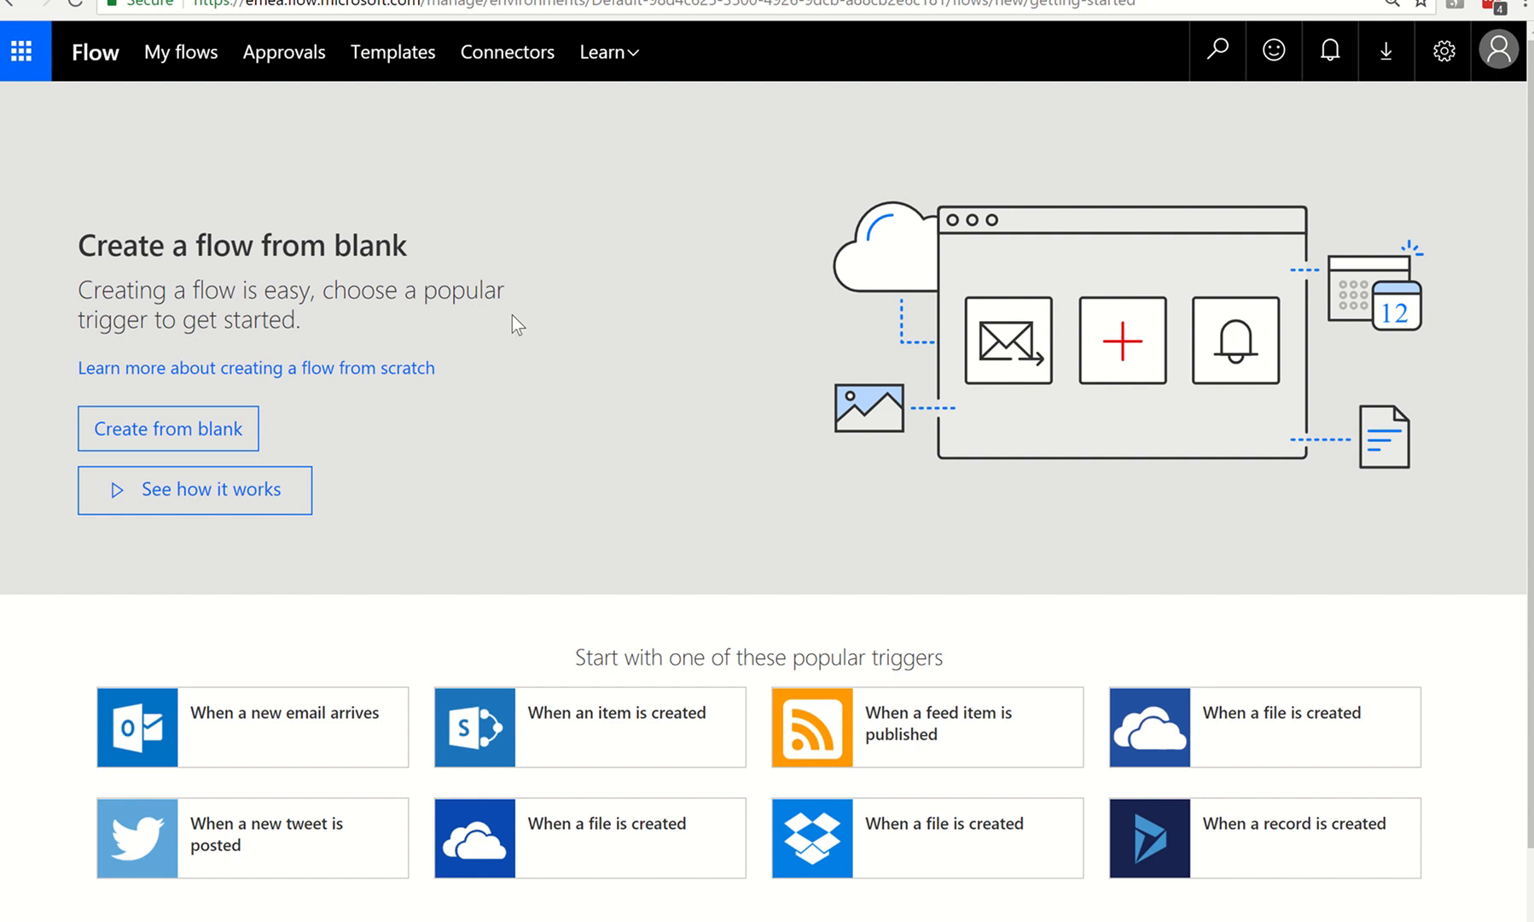
pyautogui.click(162, 428)
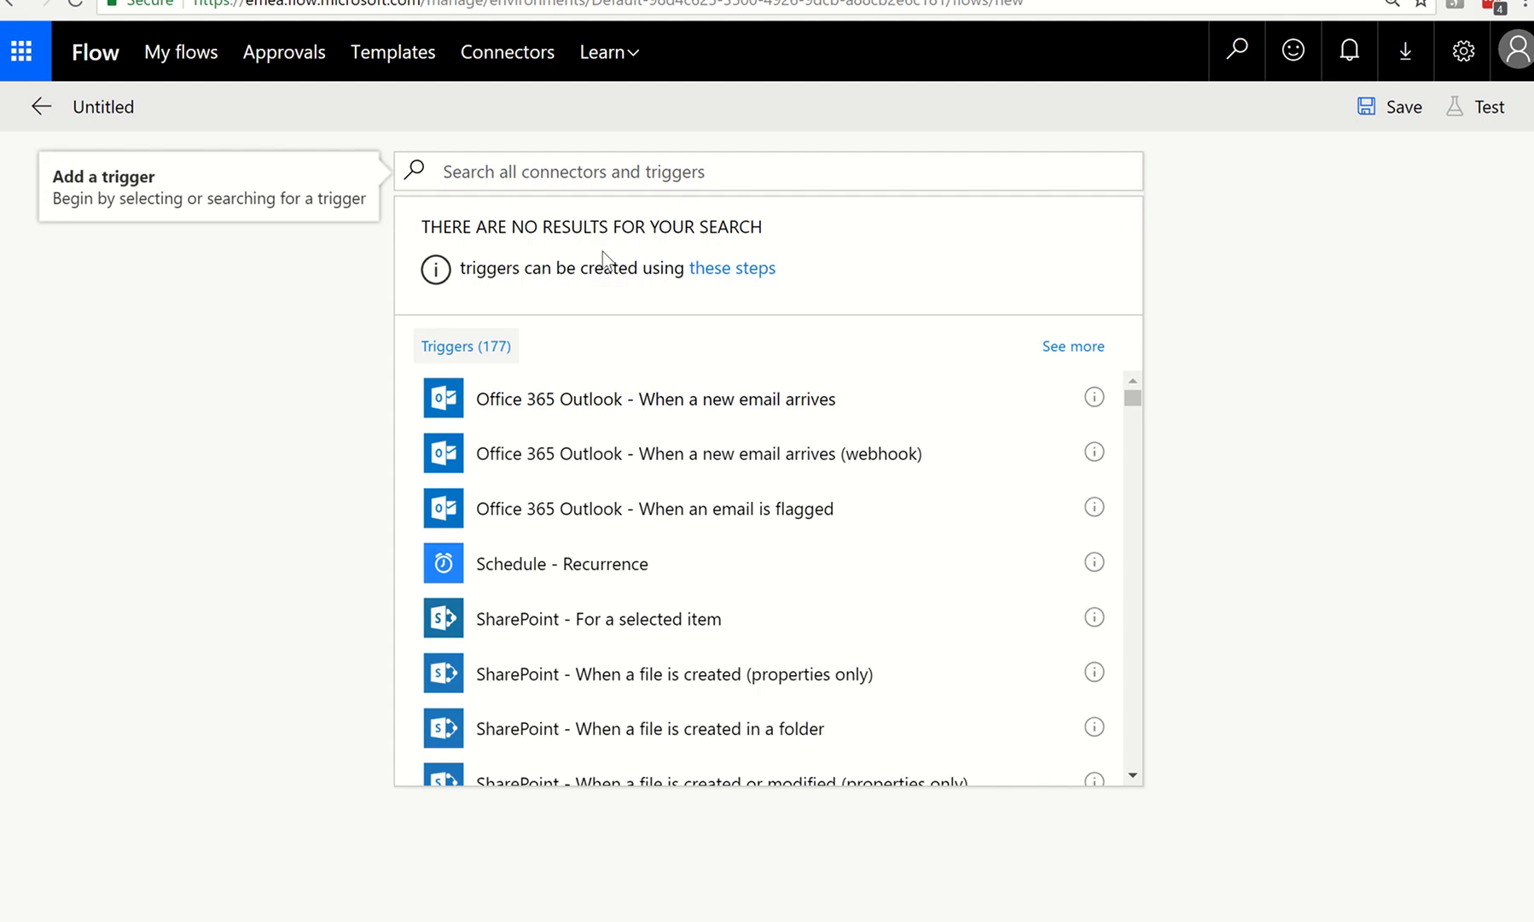
# Search the triggers for "PowerApp" and set the PowerApps trigger as the flow's start.
pyautogui.click(677, 170)
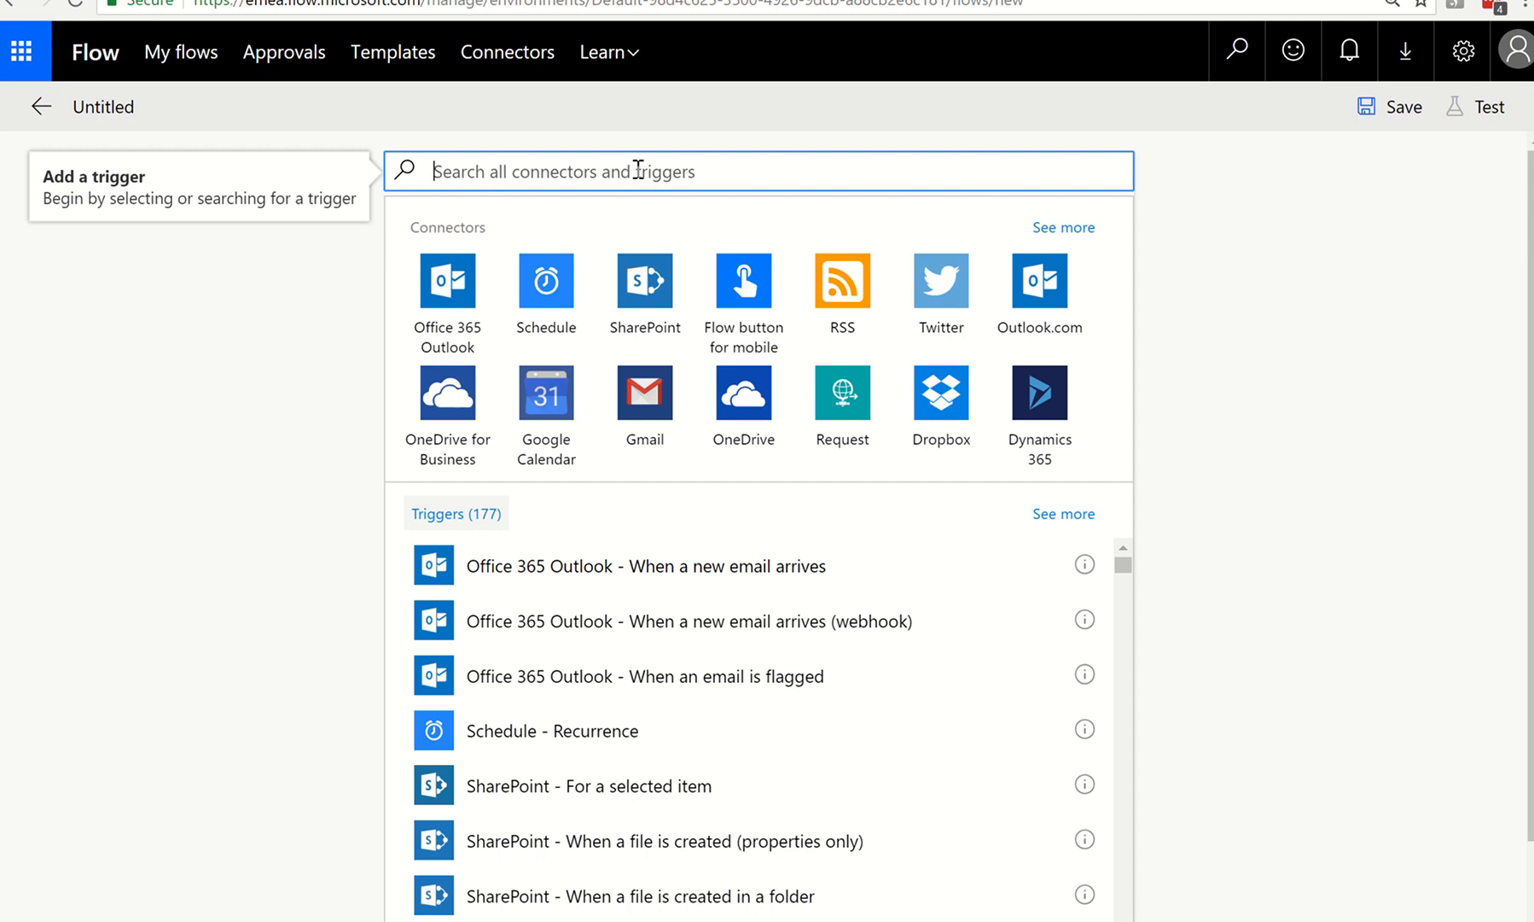
pyautogui.write('Po')
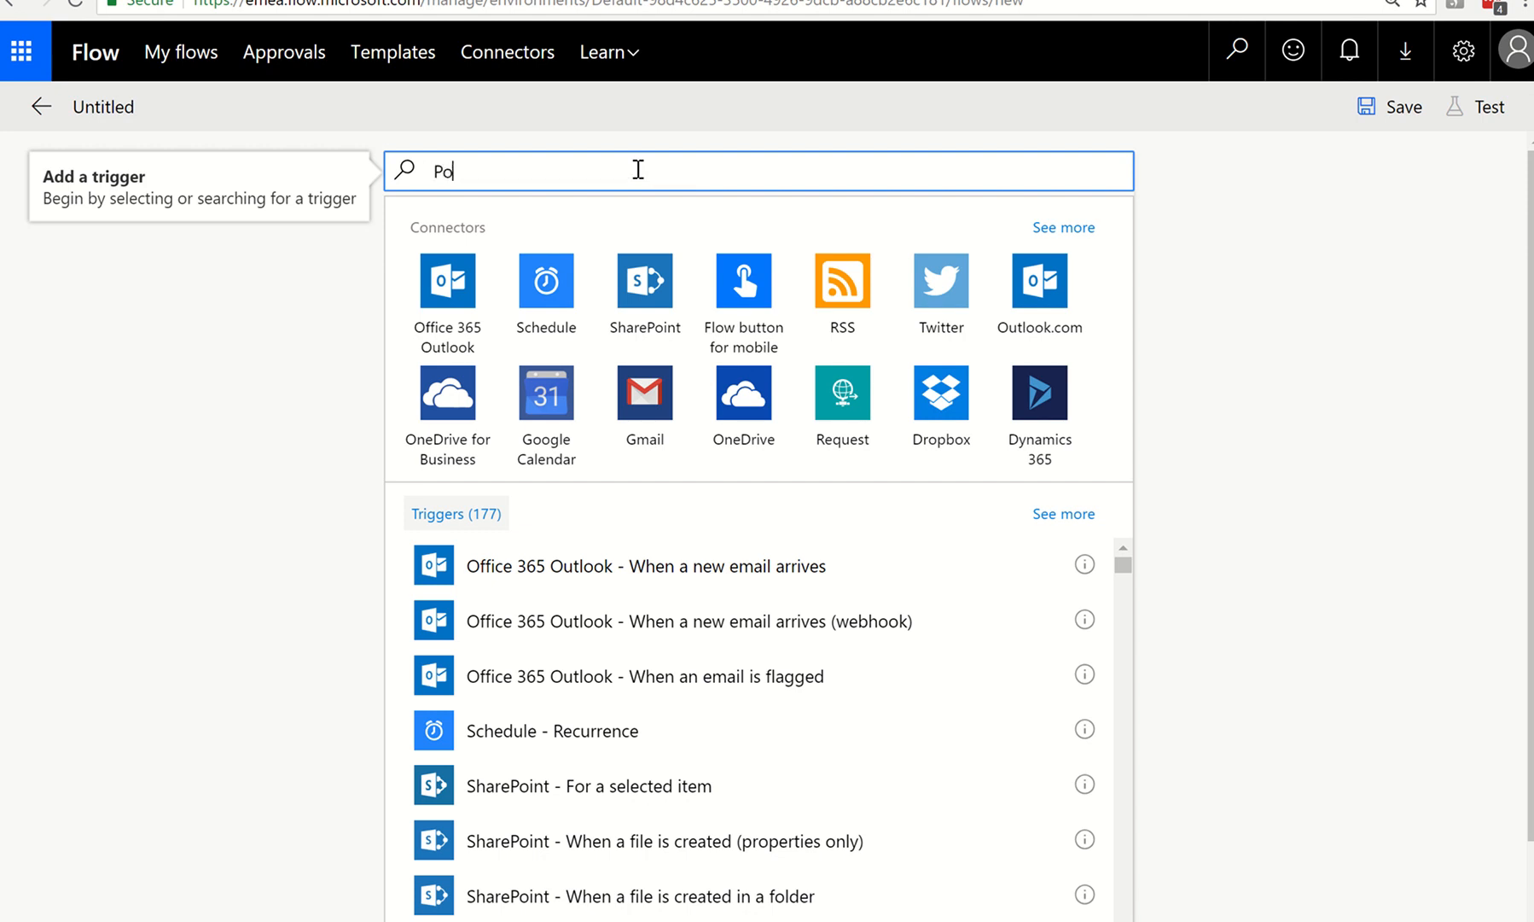
pyautogui.write('werApp')
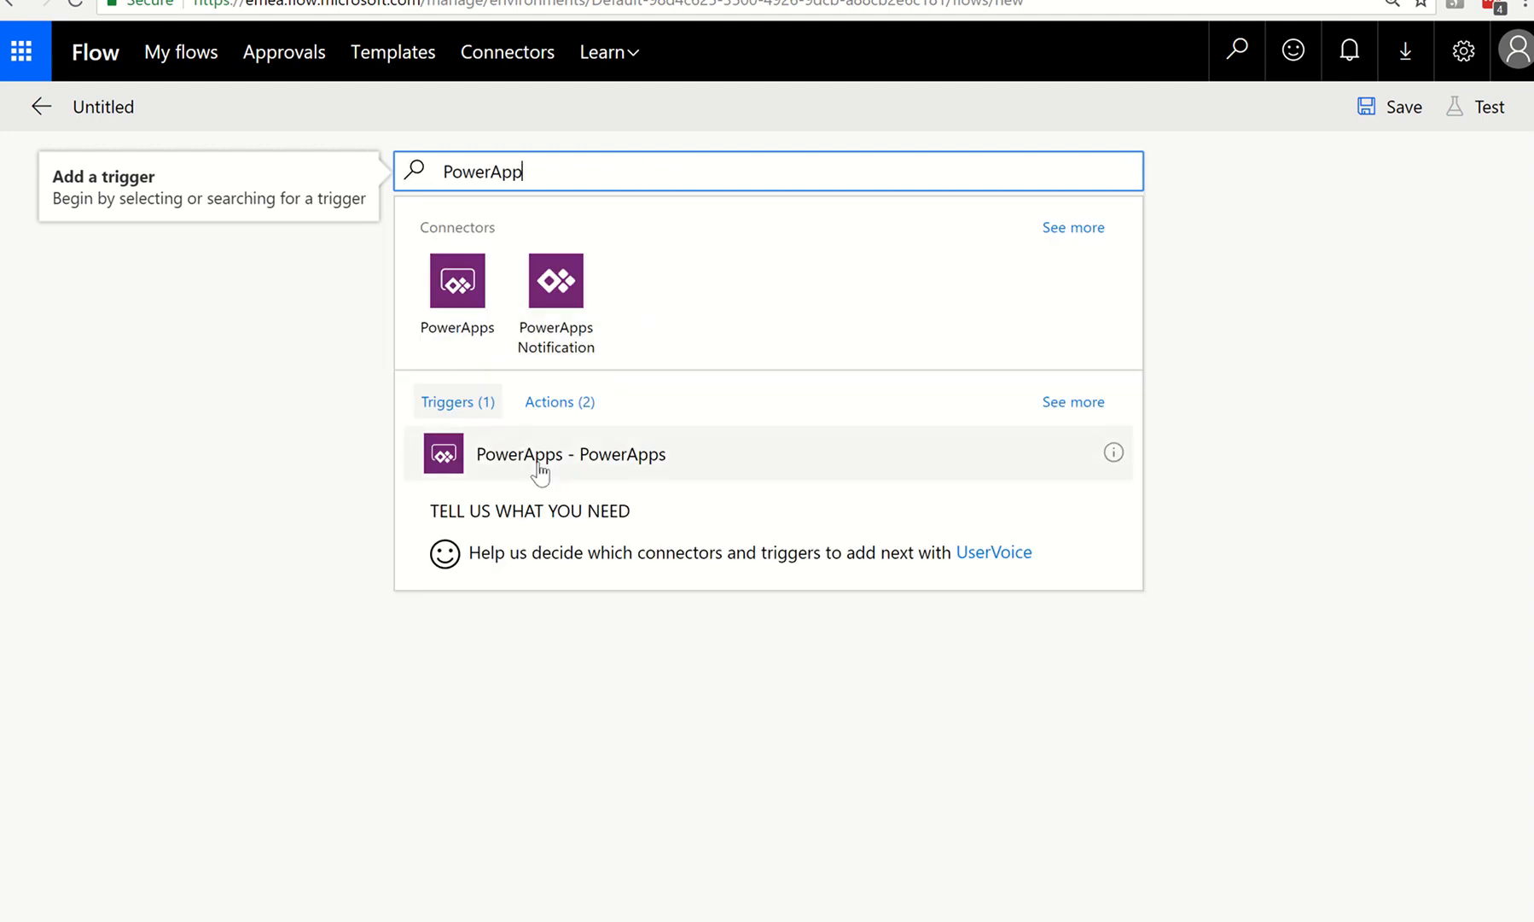
pyautogui.click(539, 461)
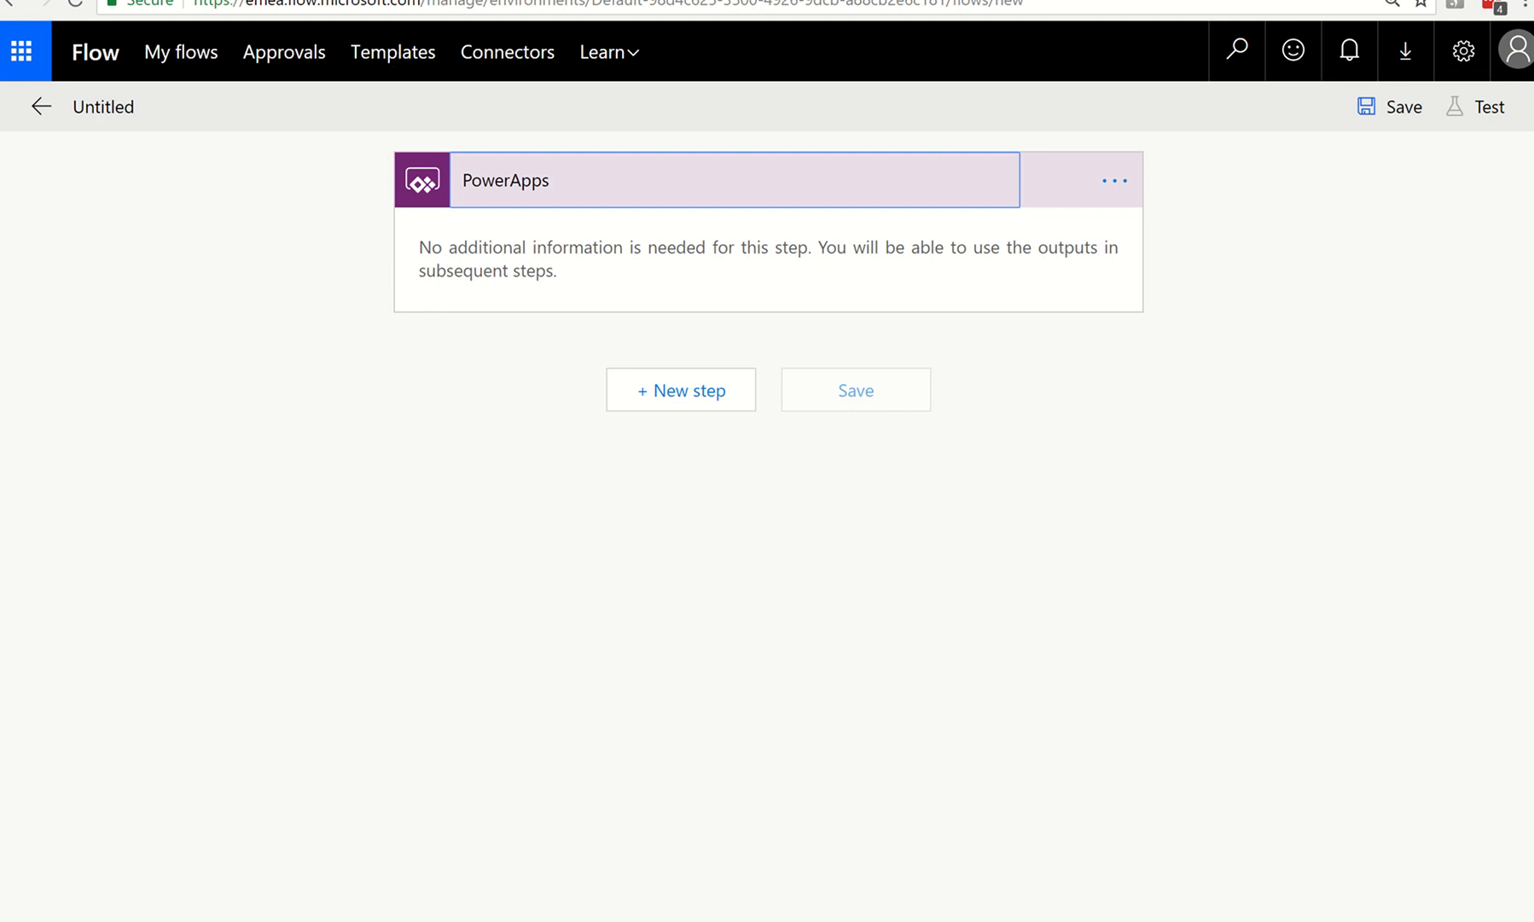
pyautogui.click(329, 0)
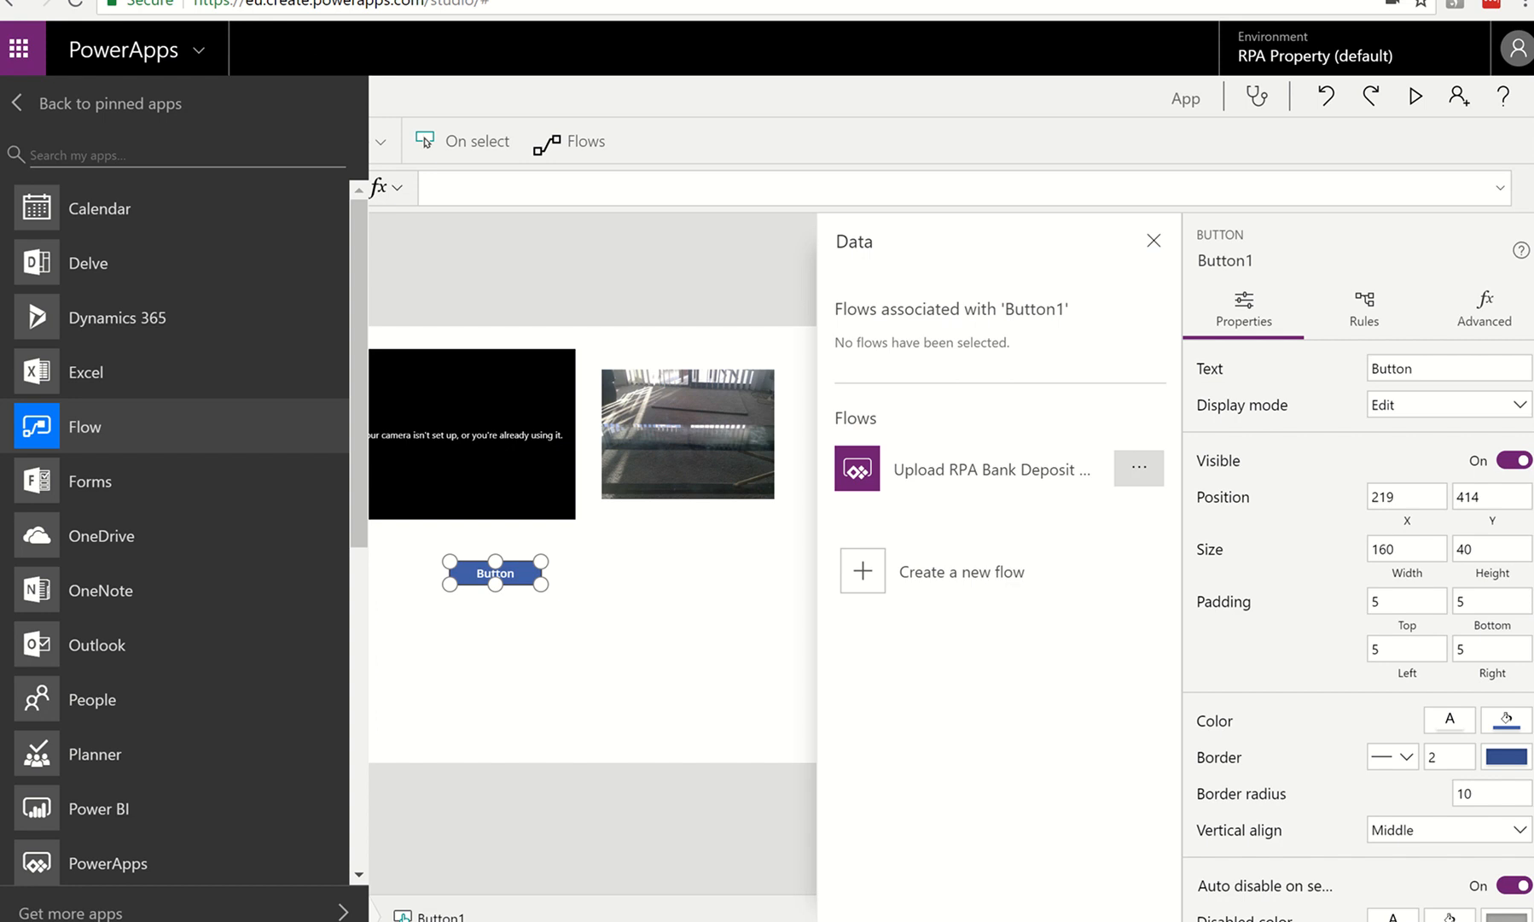
pyautogui.click(502, 0)
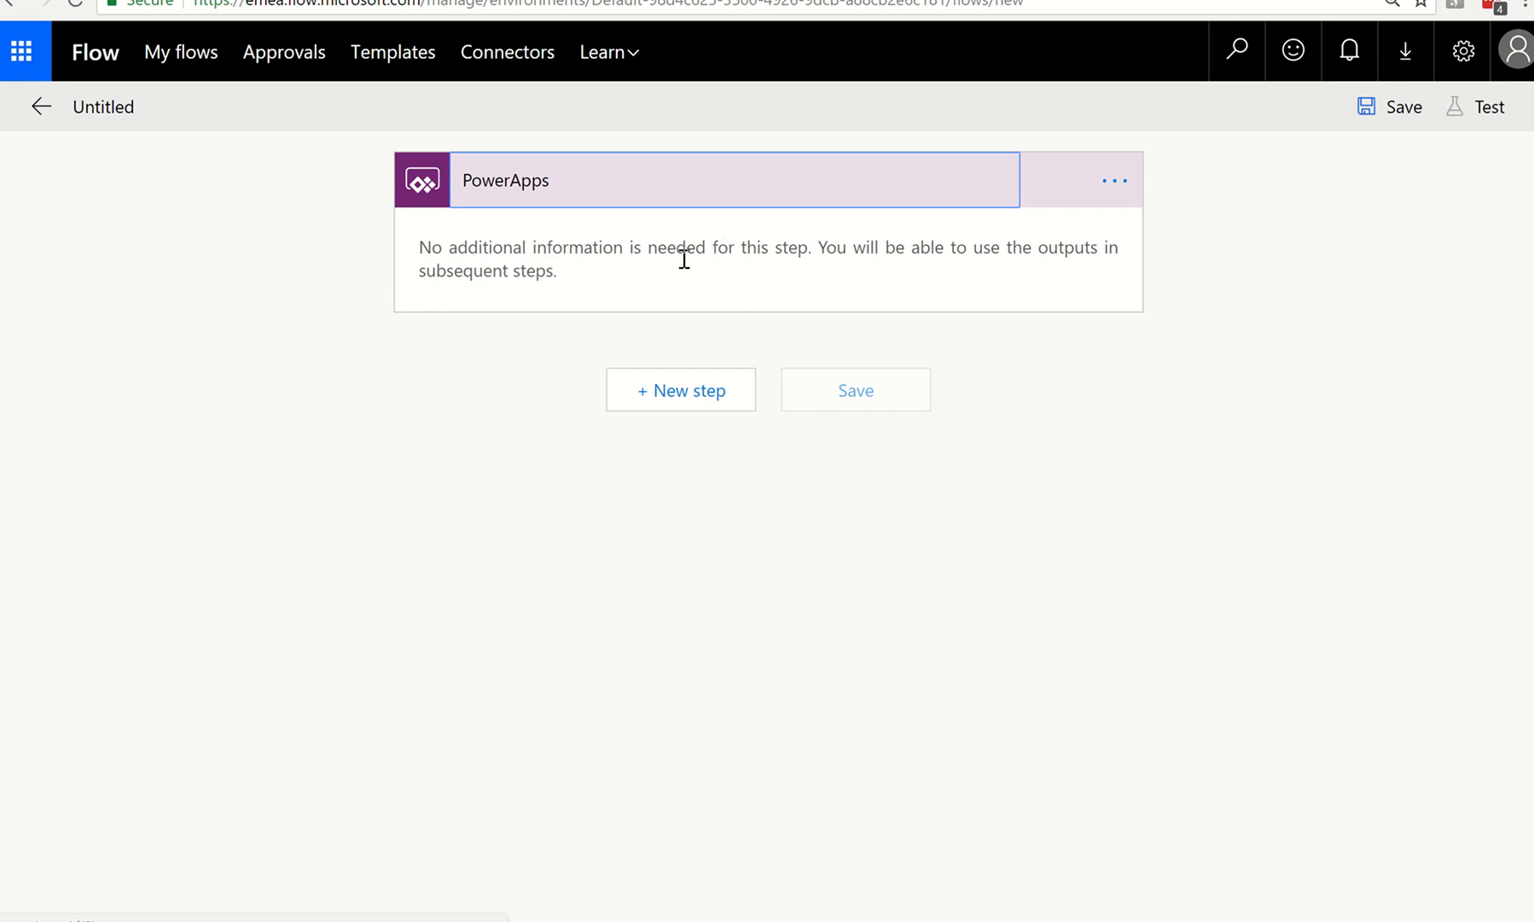
pyautogui.click(717, 198)
pyautogui.click(655, 196)
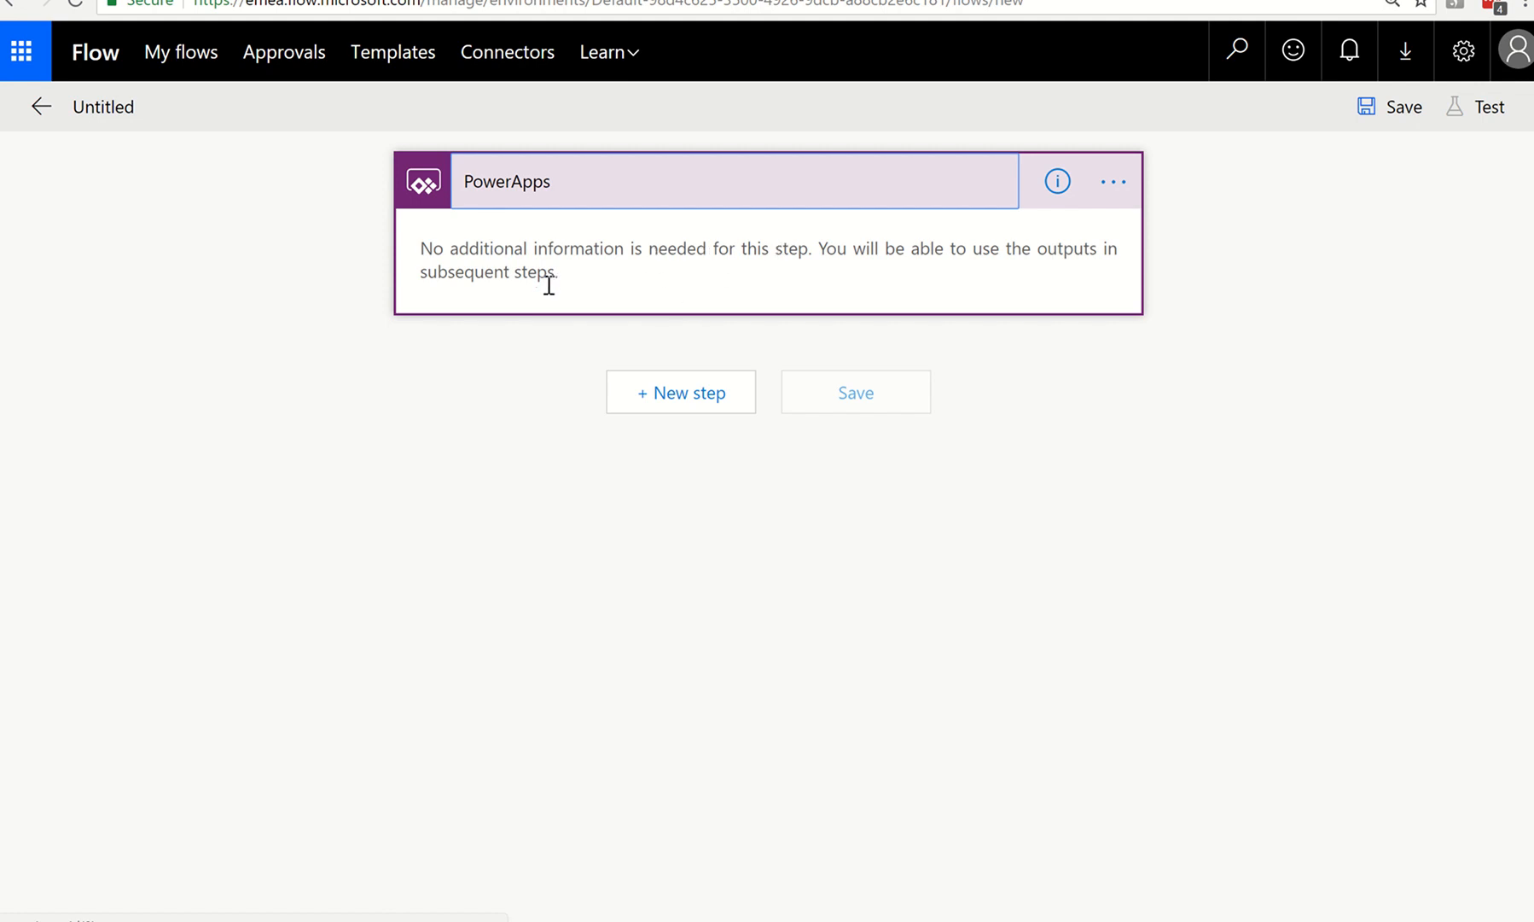
# Add a SharePoint "Create file" action after the PowerApps trigger, searching for "sharepoint", and dismiss its site address tip.
pyautogui.click(680, 401)
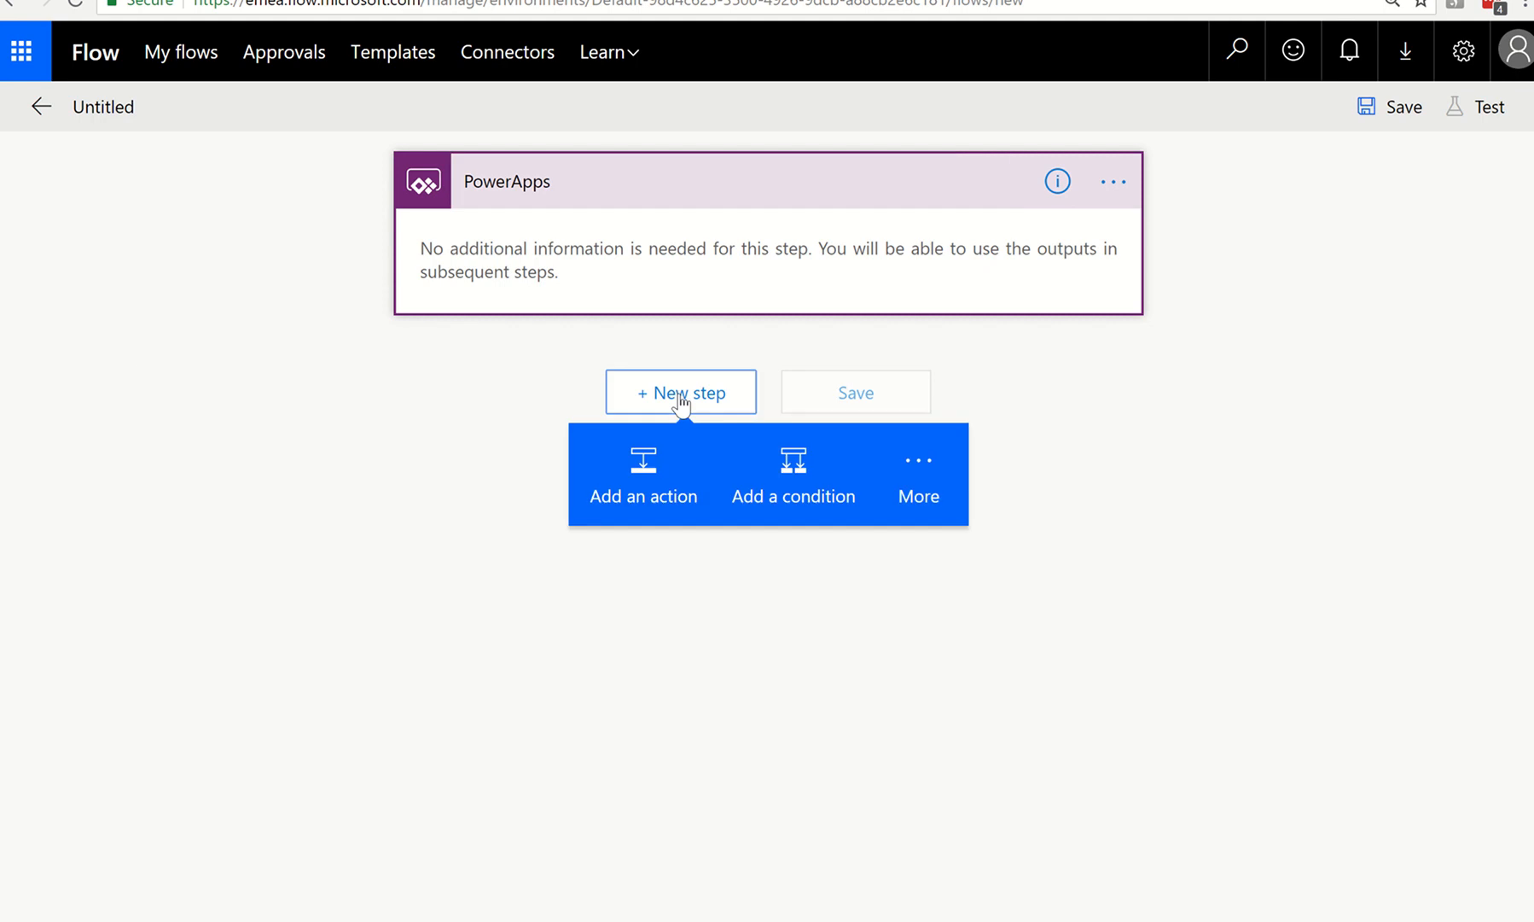
pyautogui.click(646, 466)
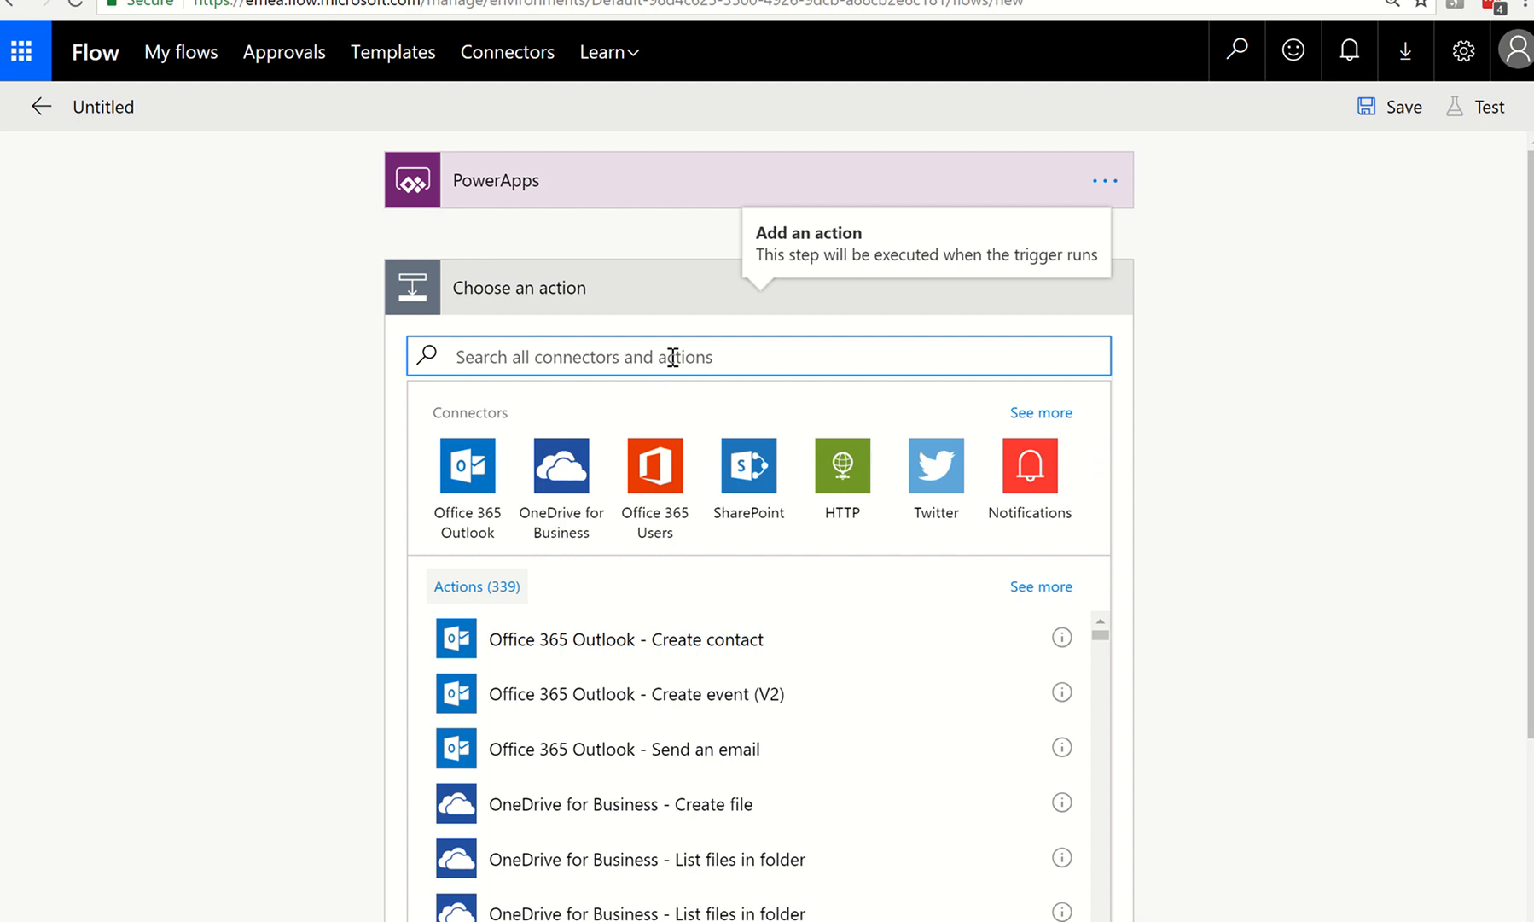
pyautogui.write('sharepoin')
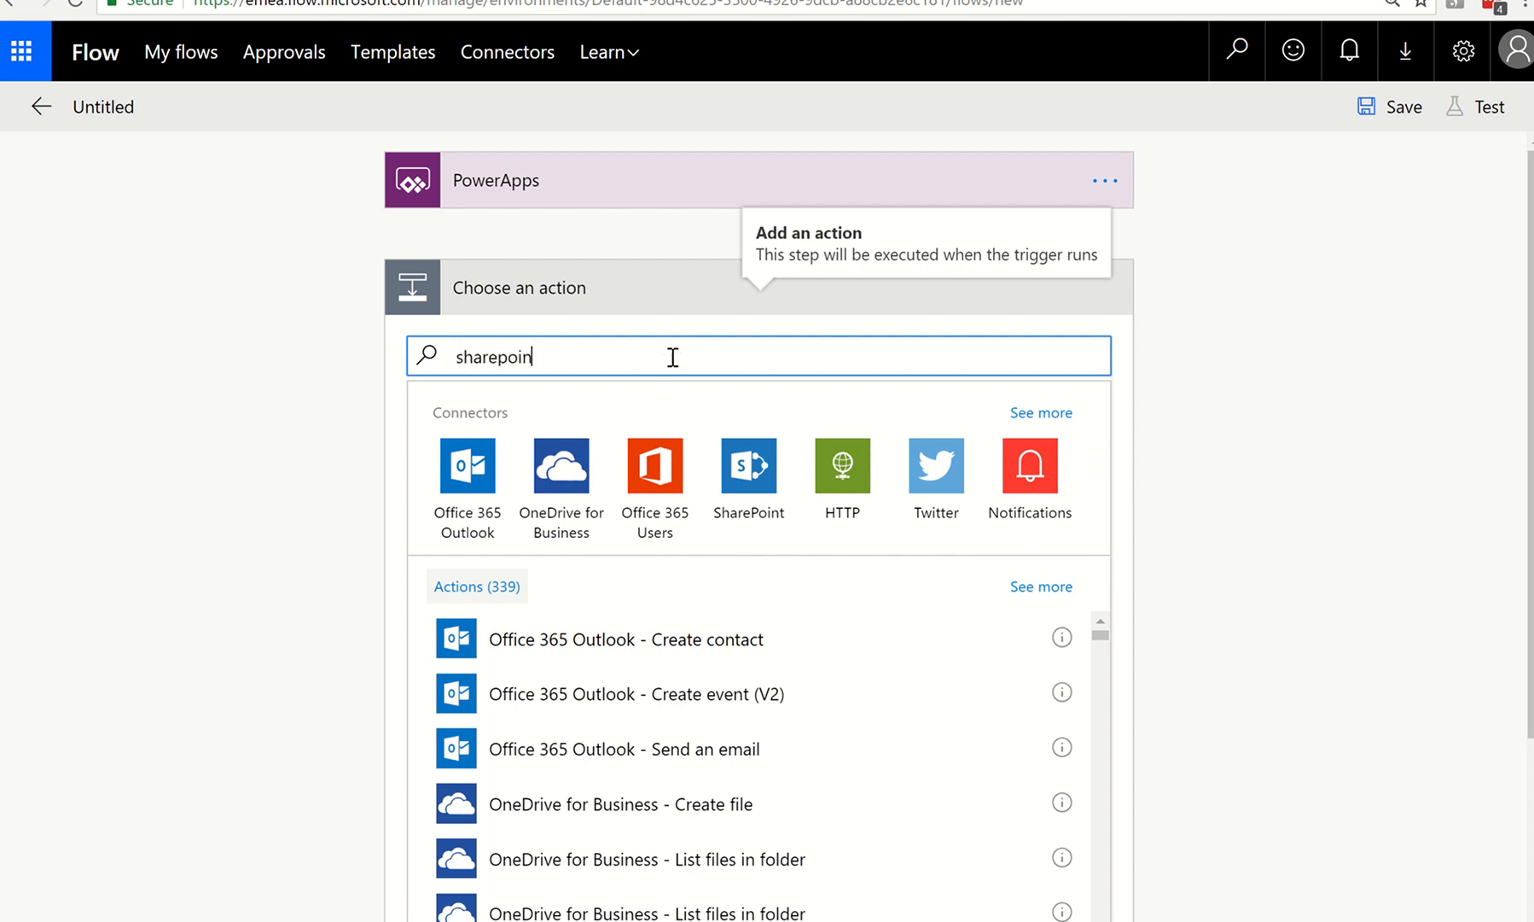
pyautogui.write('t')
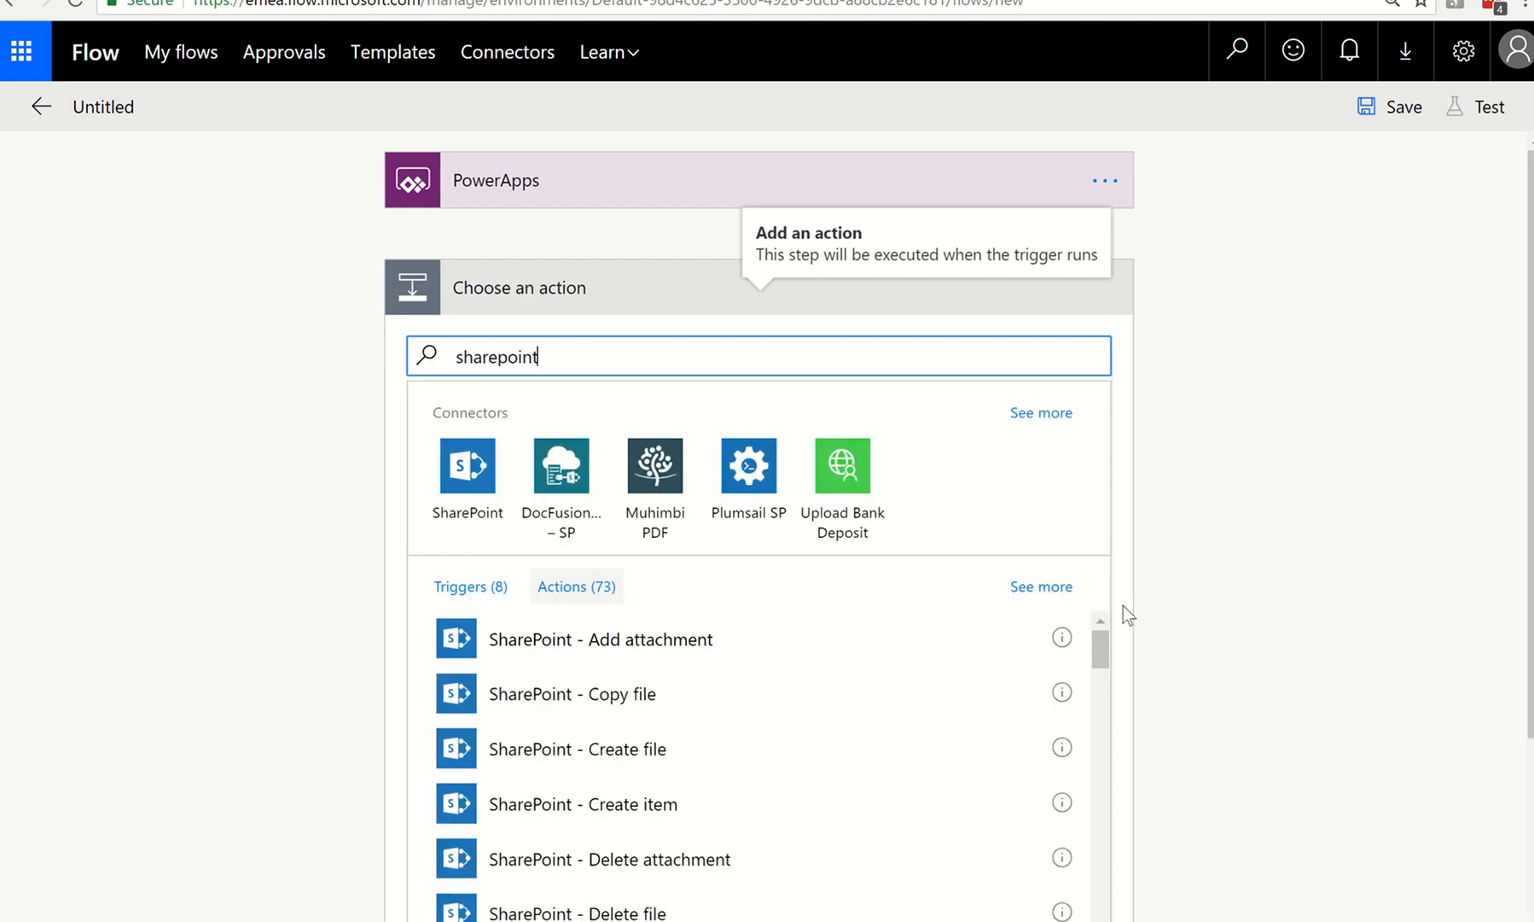
pyautogui.scroll(-1, 1123, 605)
pyautogui.scroll(-2, 1123, 605)
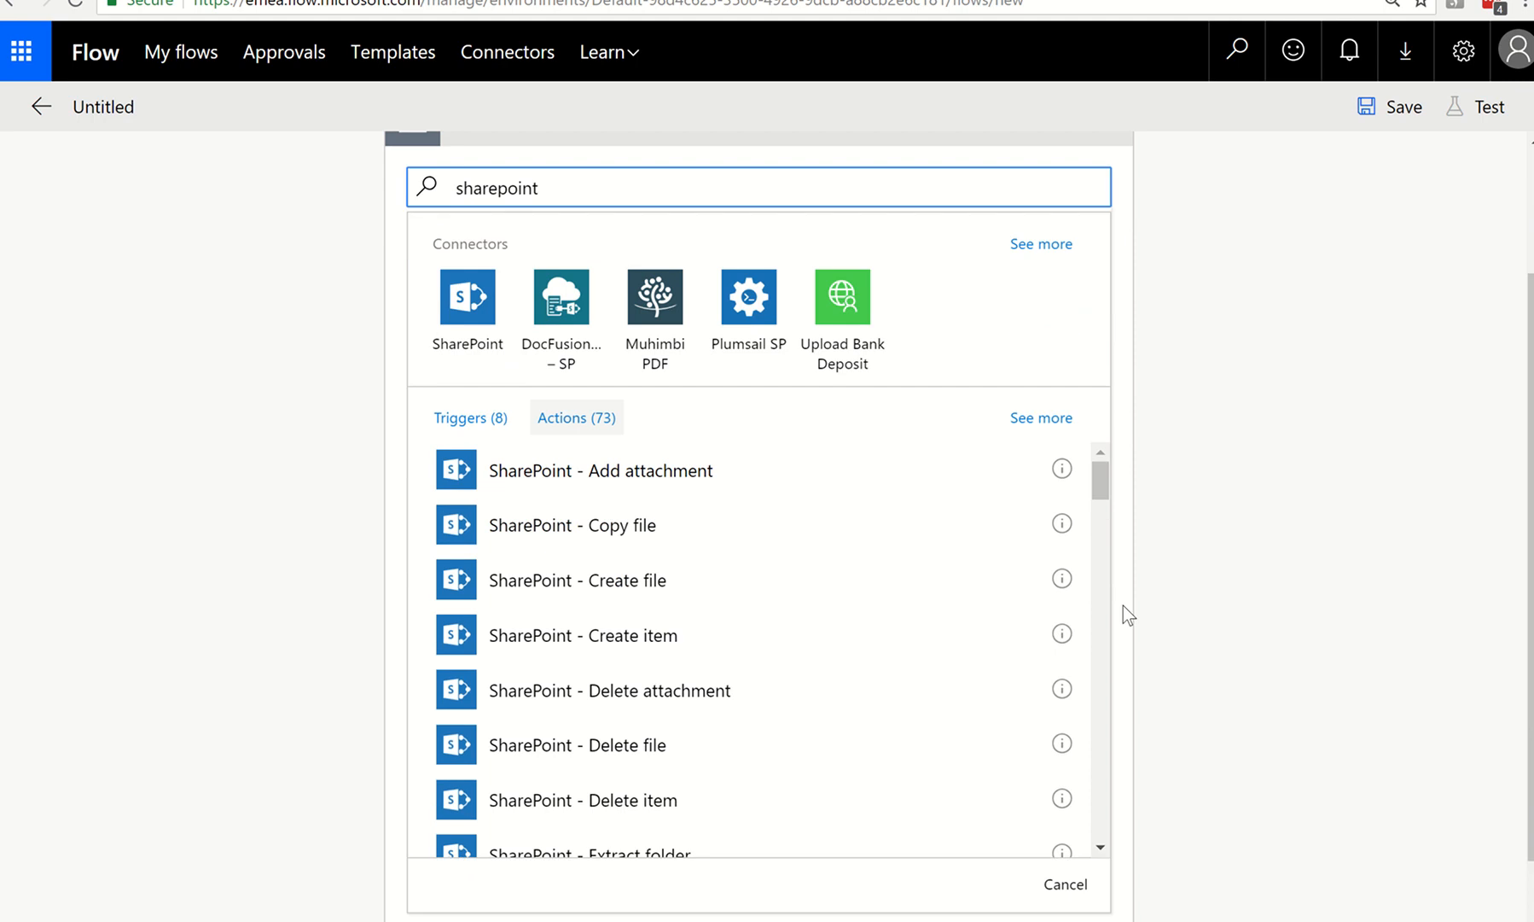
pyautogui.click(656, 595)
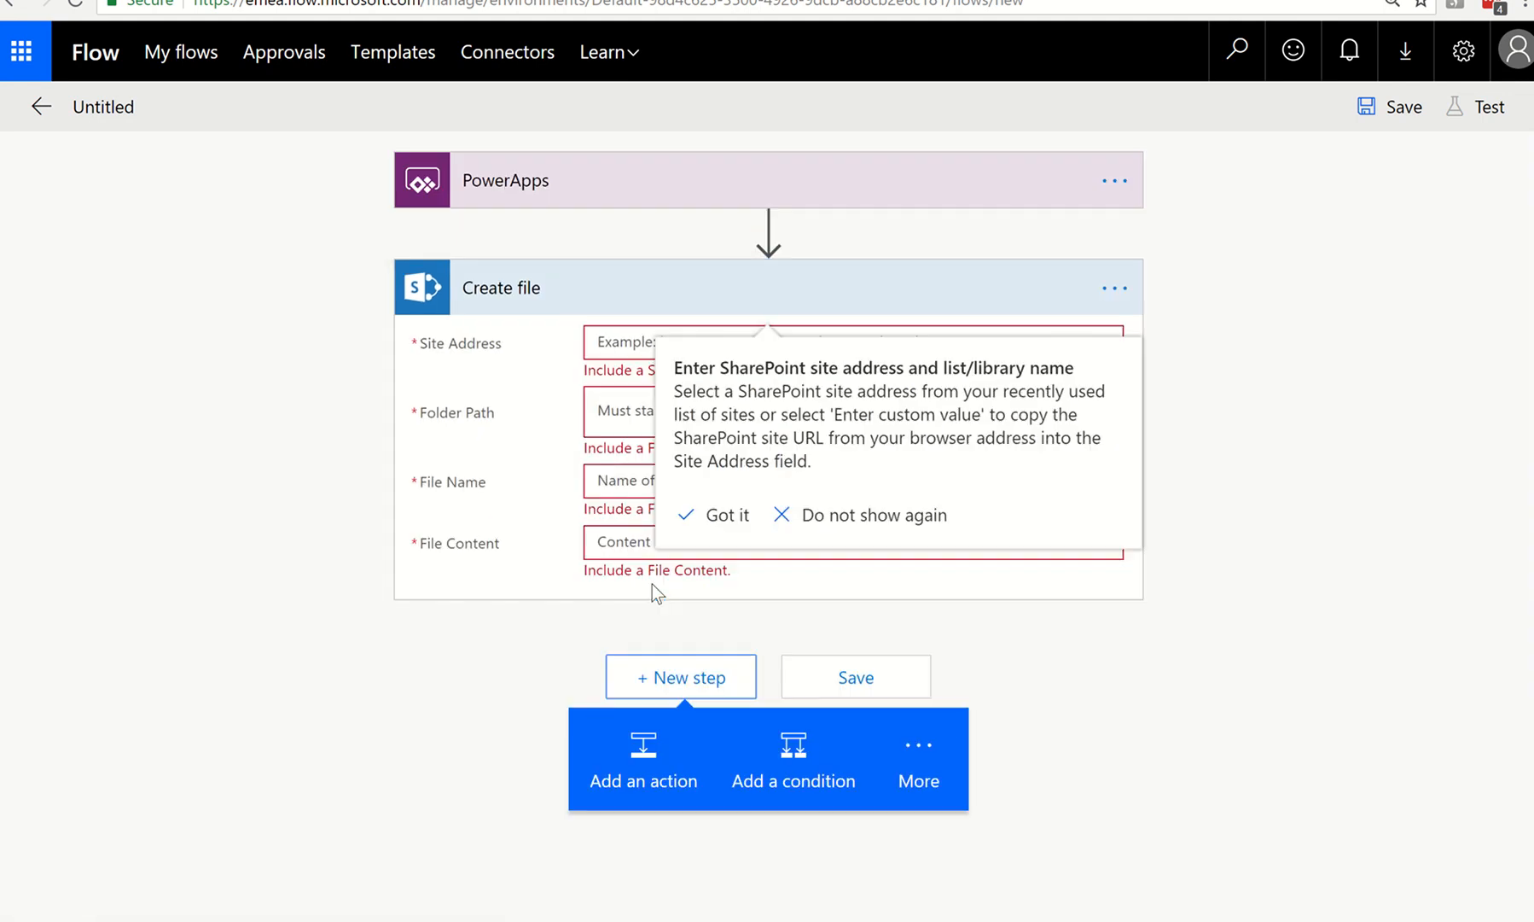
pyautogui.click(611, 413)
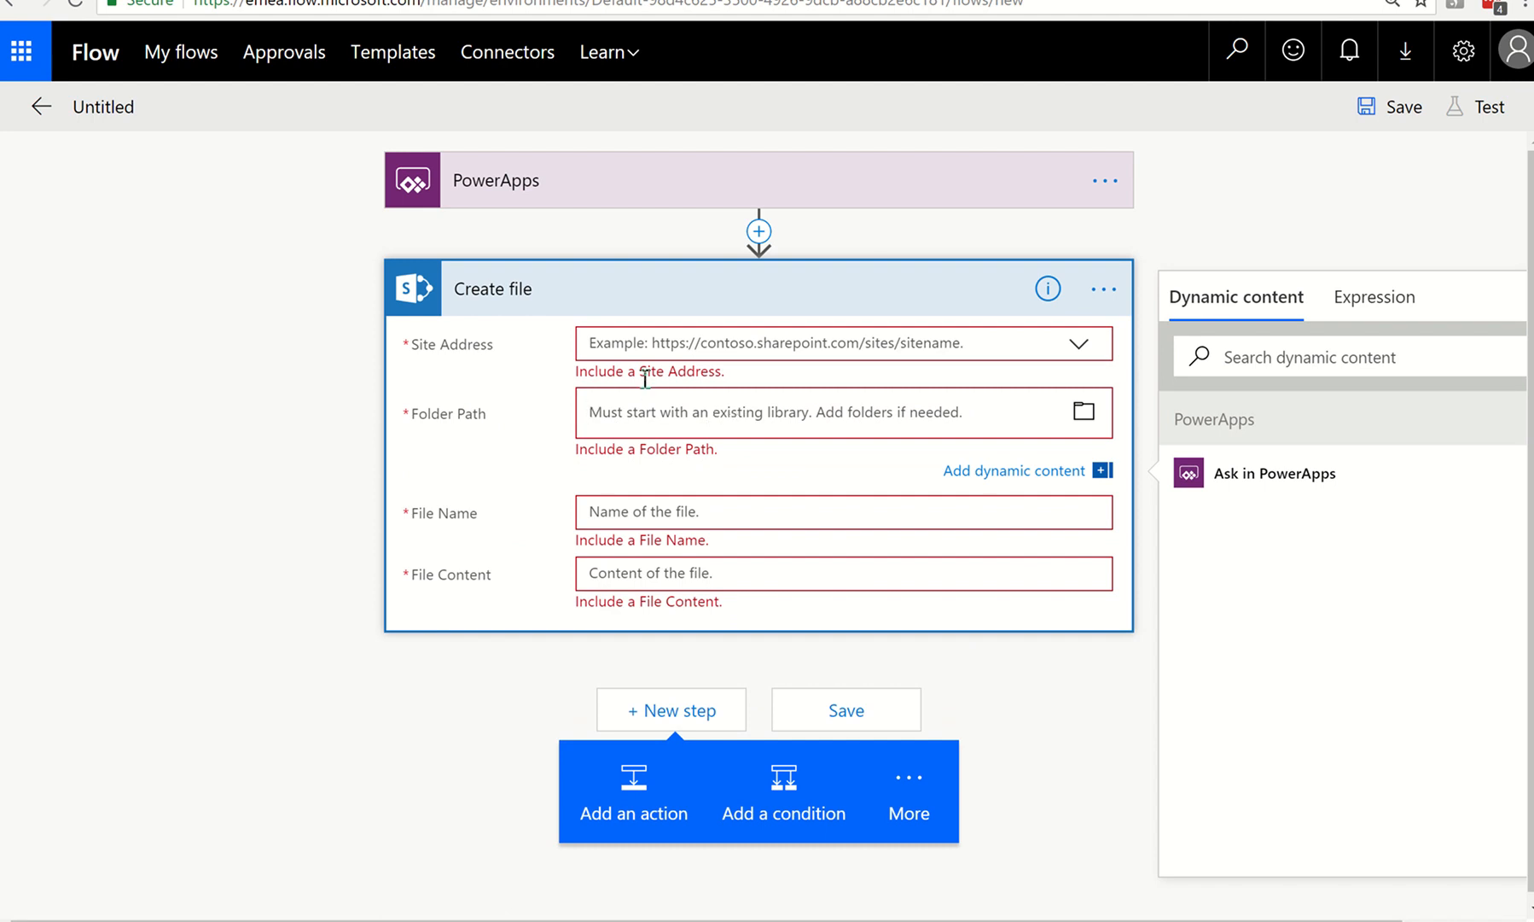
# Set the Create file action's site address to RPA Property Team Site and its folder path to /Shared Documents.
pyautogui.click(1079, 345)
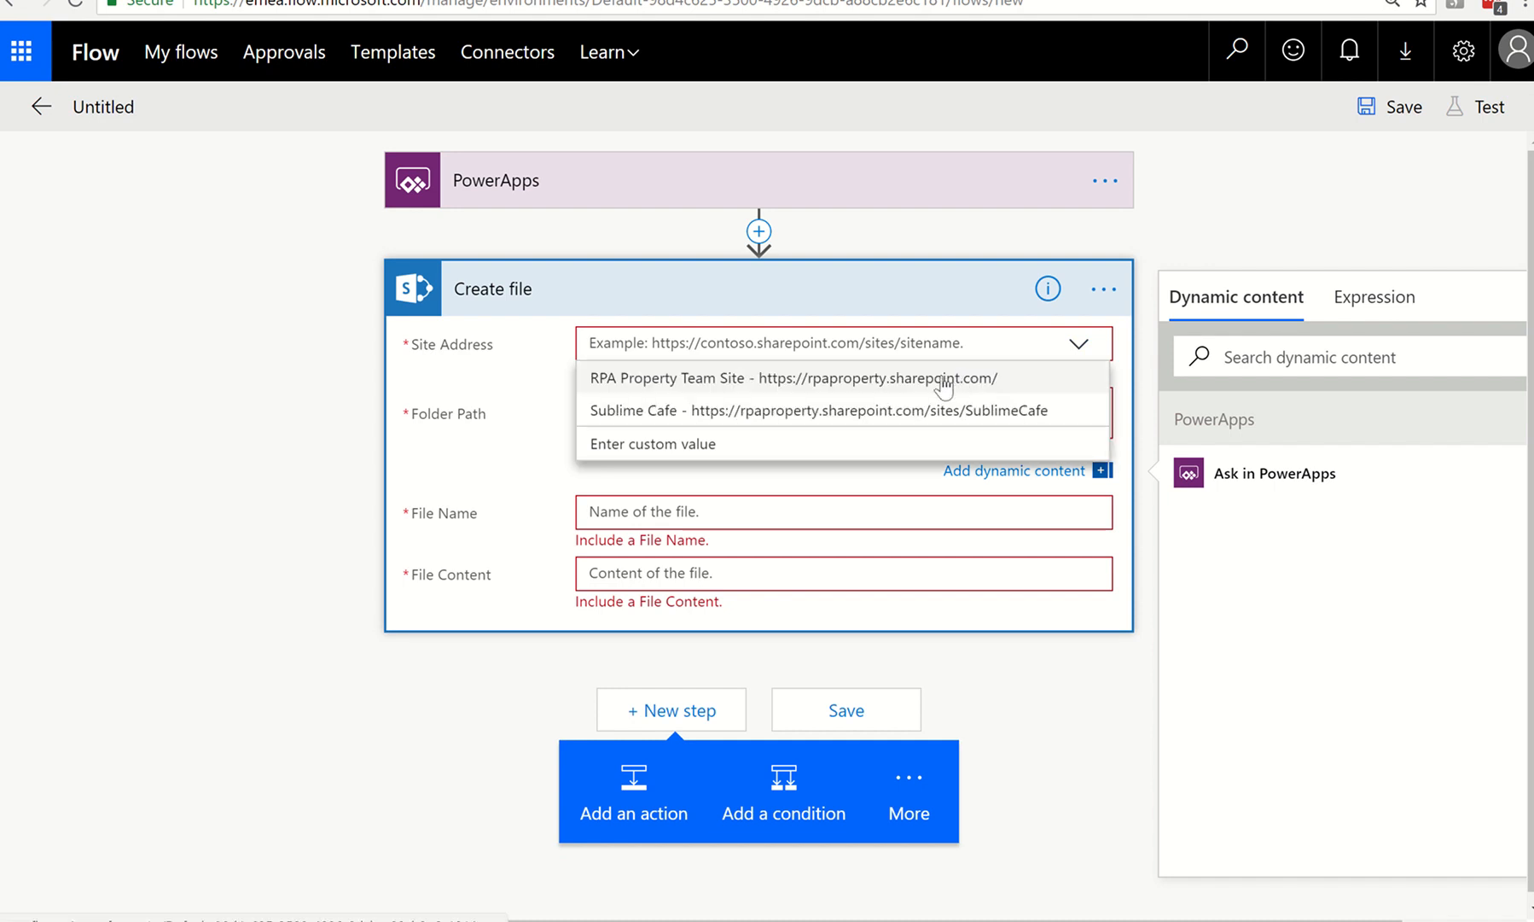
pyautogui.click(944, 384)
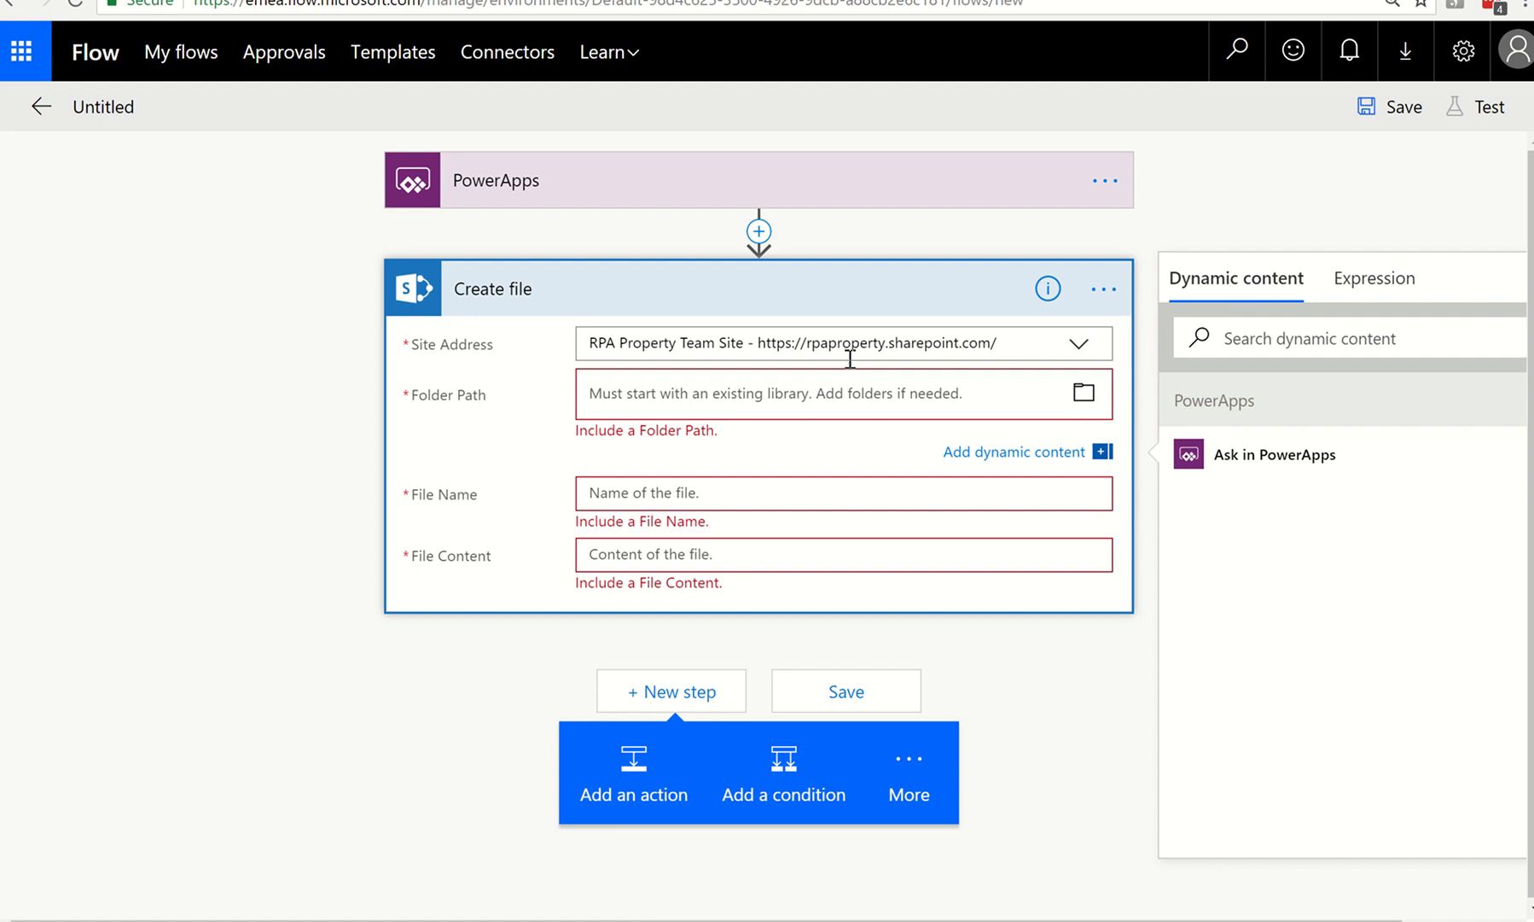
pyautogui.click(1084, 410)
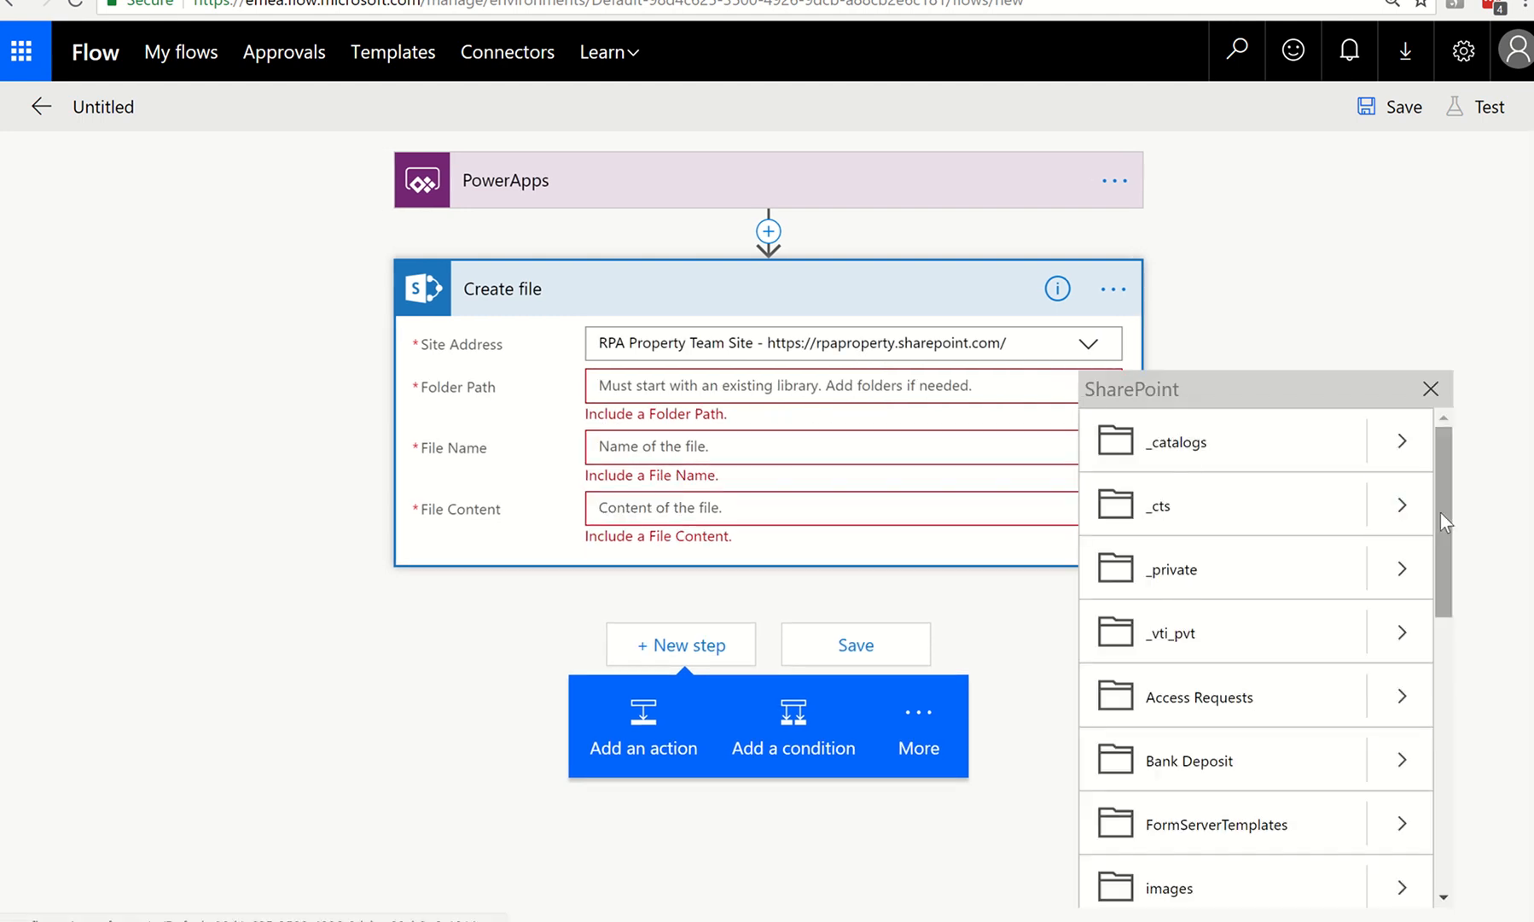
pyautogui.moveTo(1441, 512); pyautogui.dragTo(1440, 710)
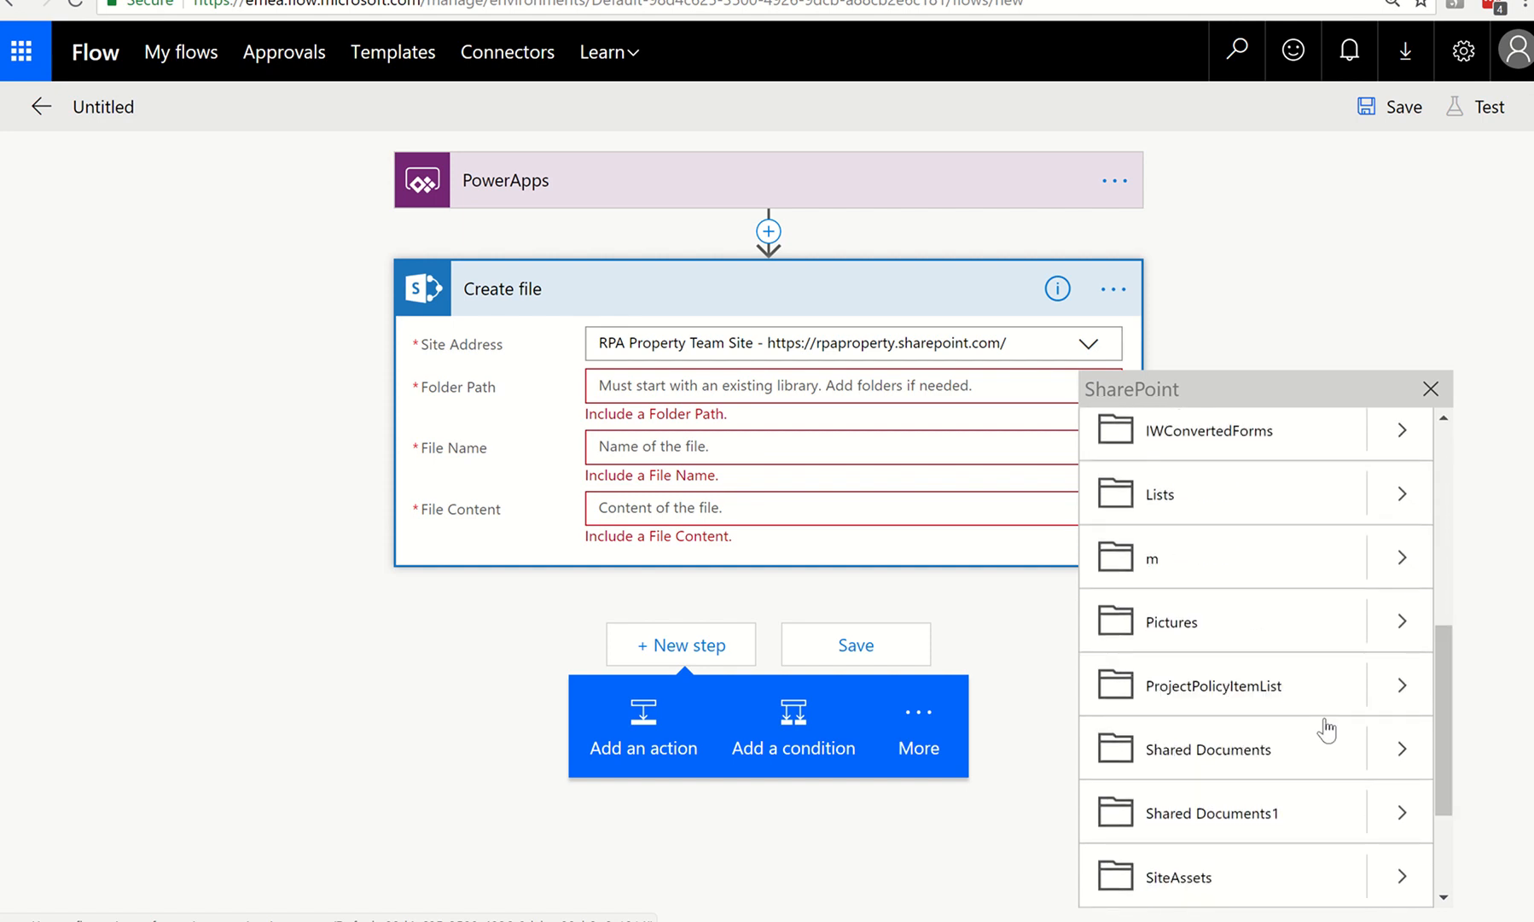
pyautogui.click(1229, 758)
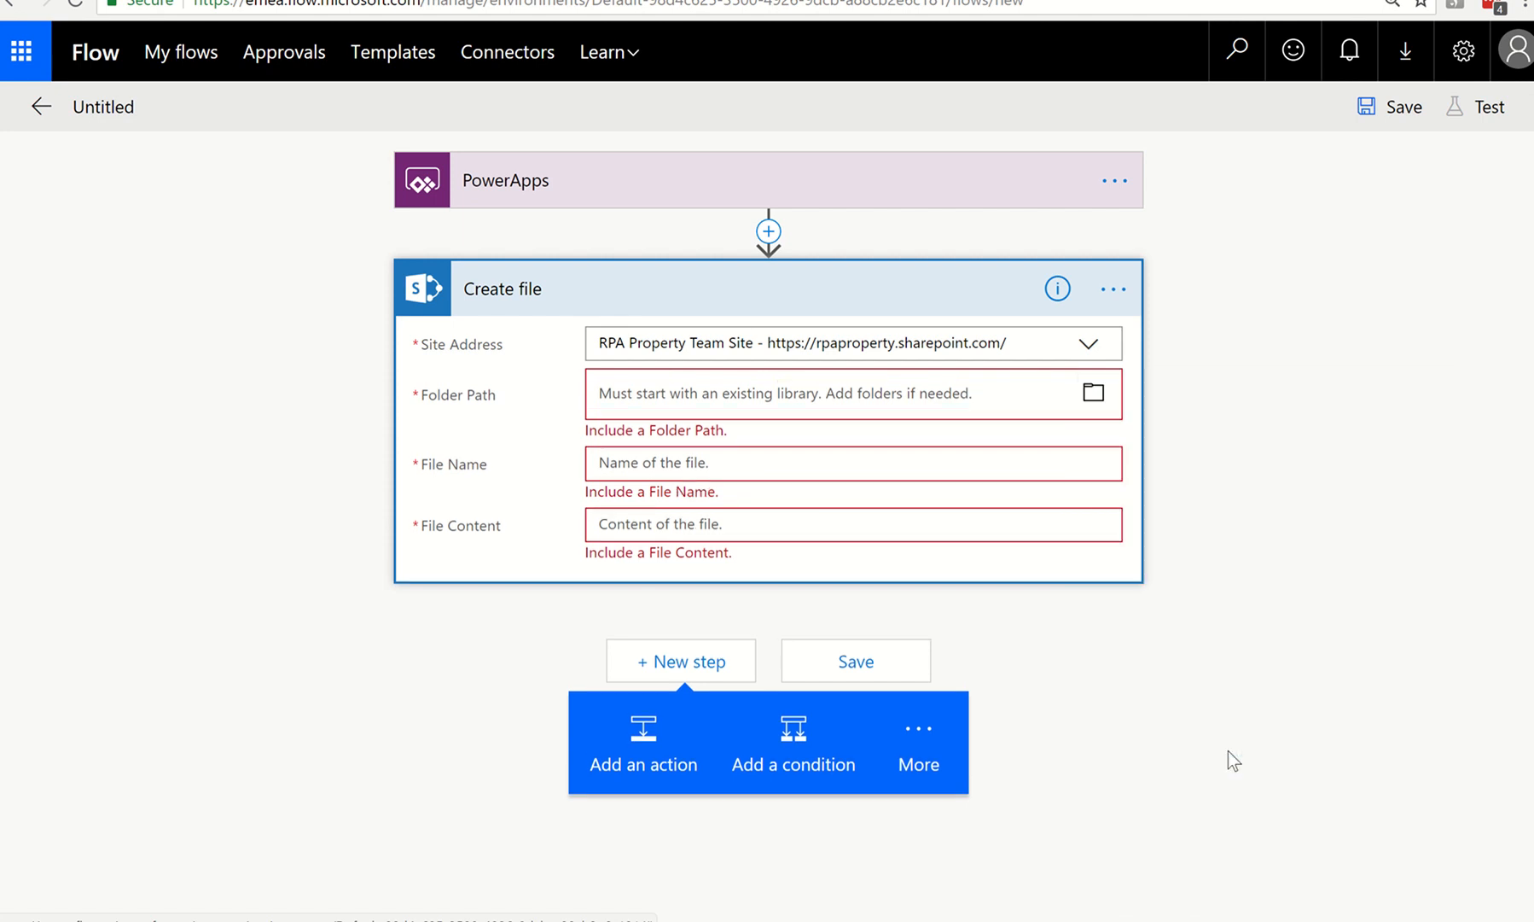
# Name the created file Test.jpg and supply its file content through the "Ask in PowerApps" dynamic value.
pyautogui.click(702, 441)
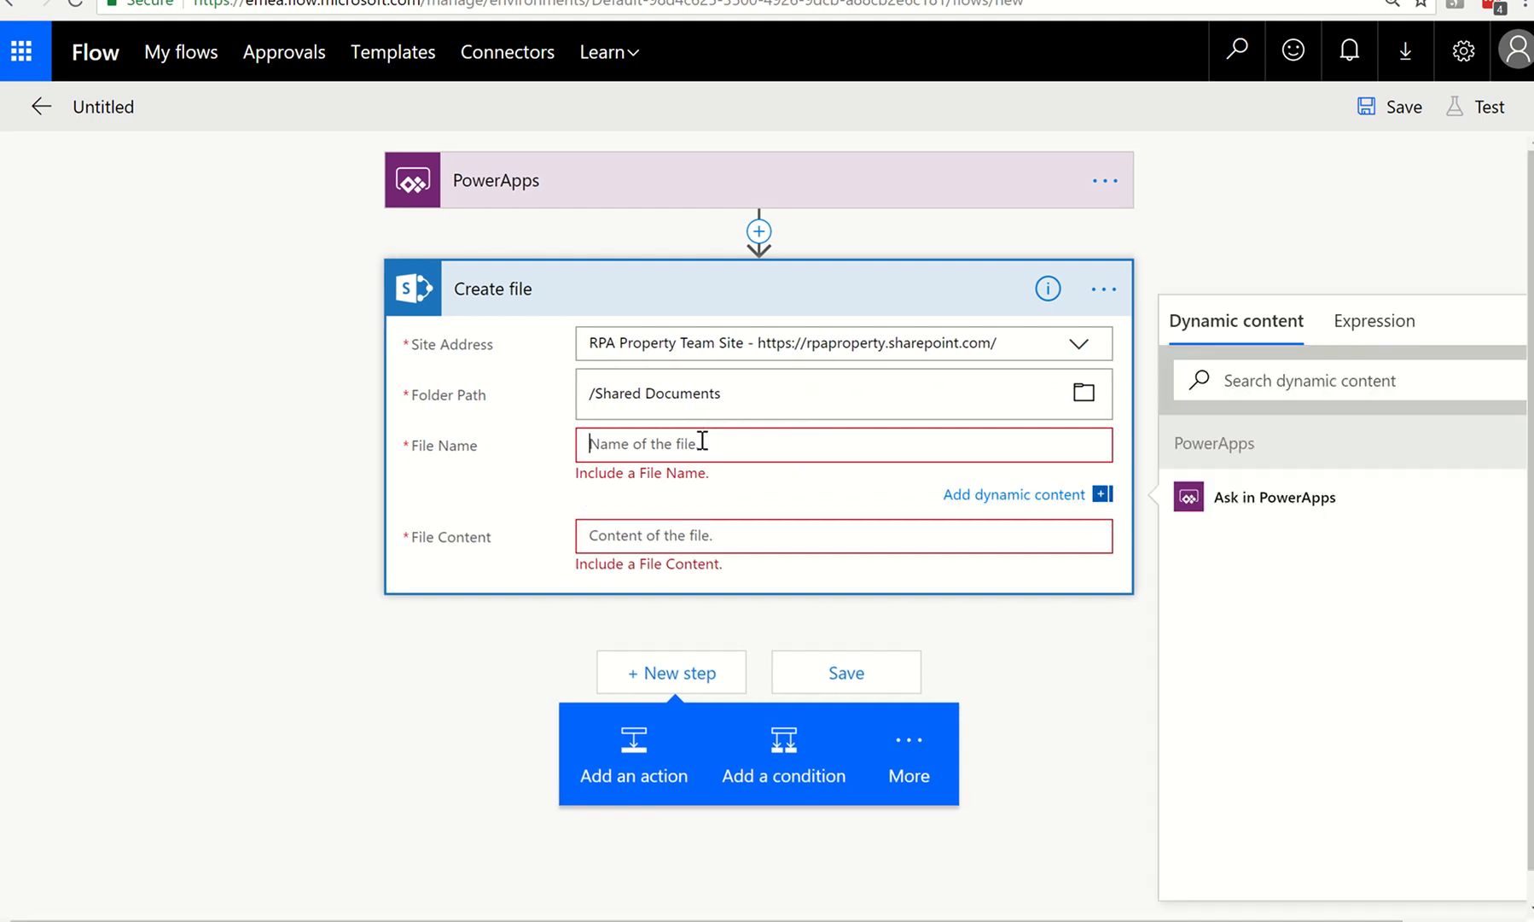
pyautogui.write('Test.j')
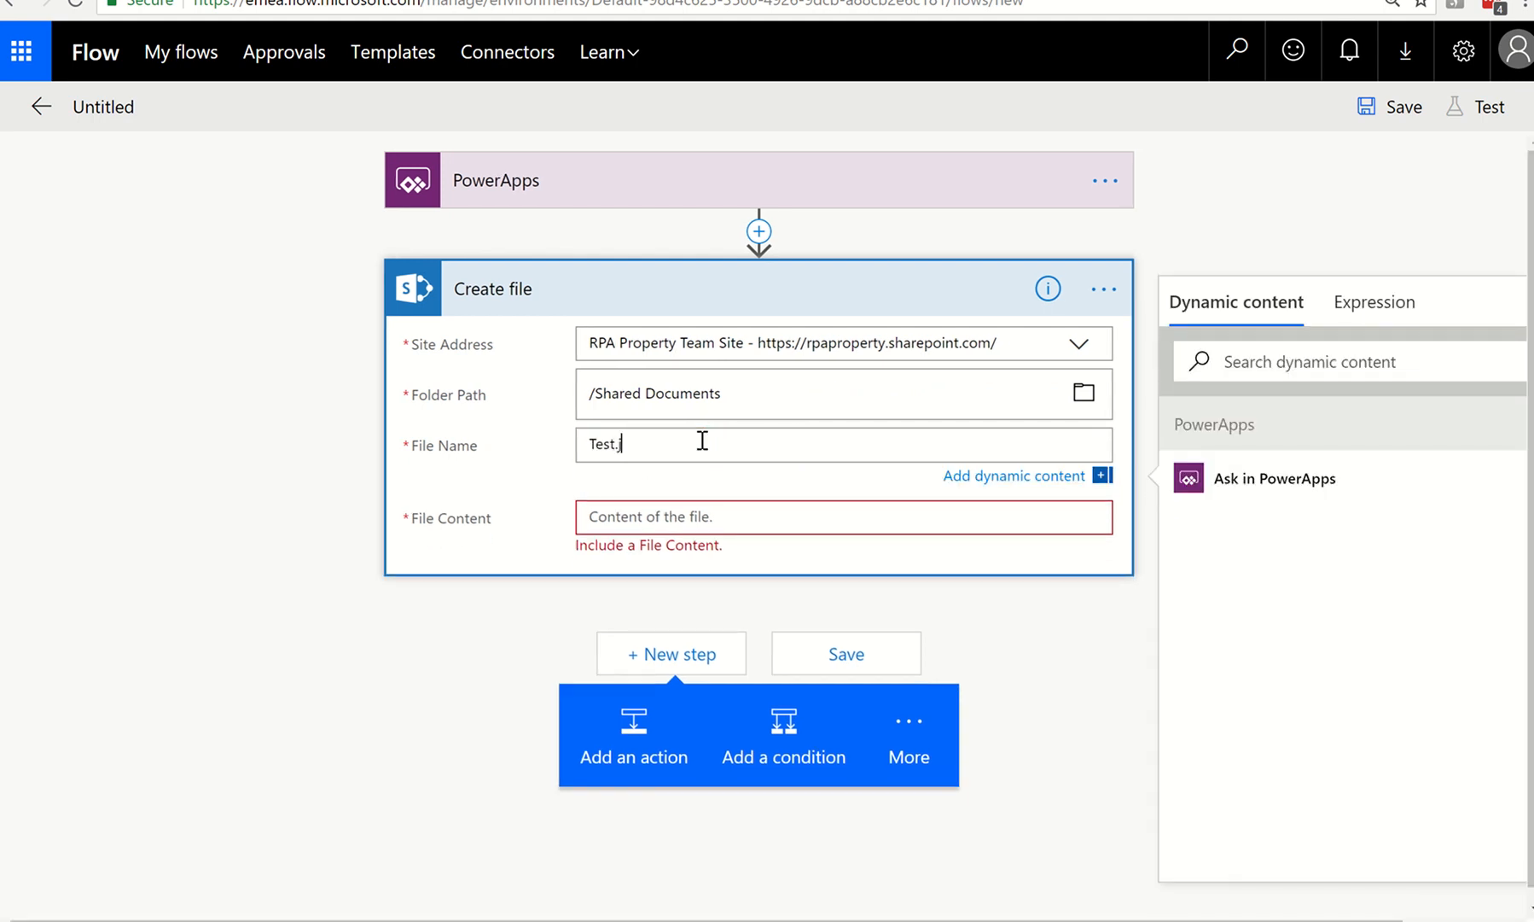
pyautogui.write('pg')
pyautogui.click(705, 513)
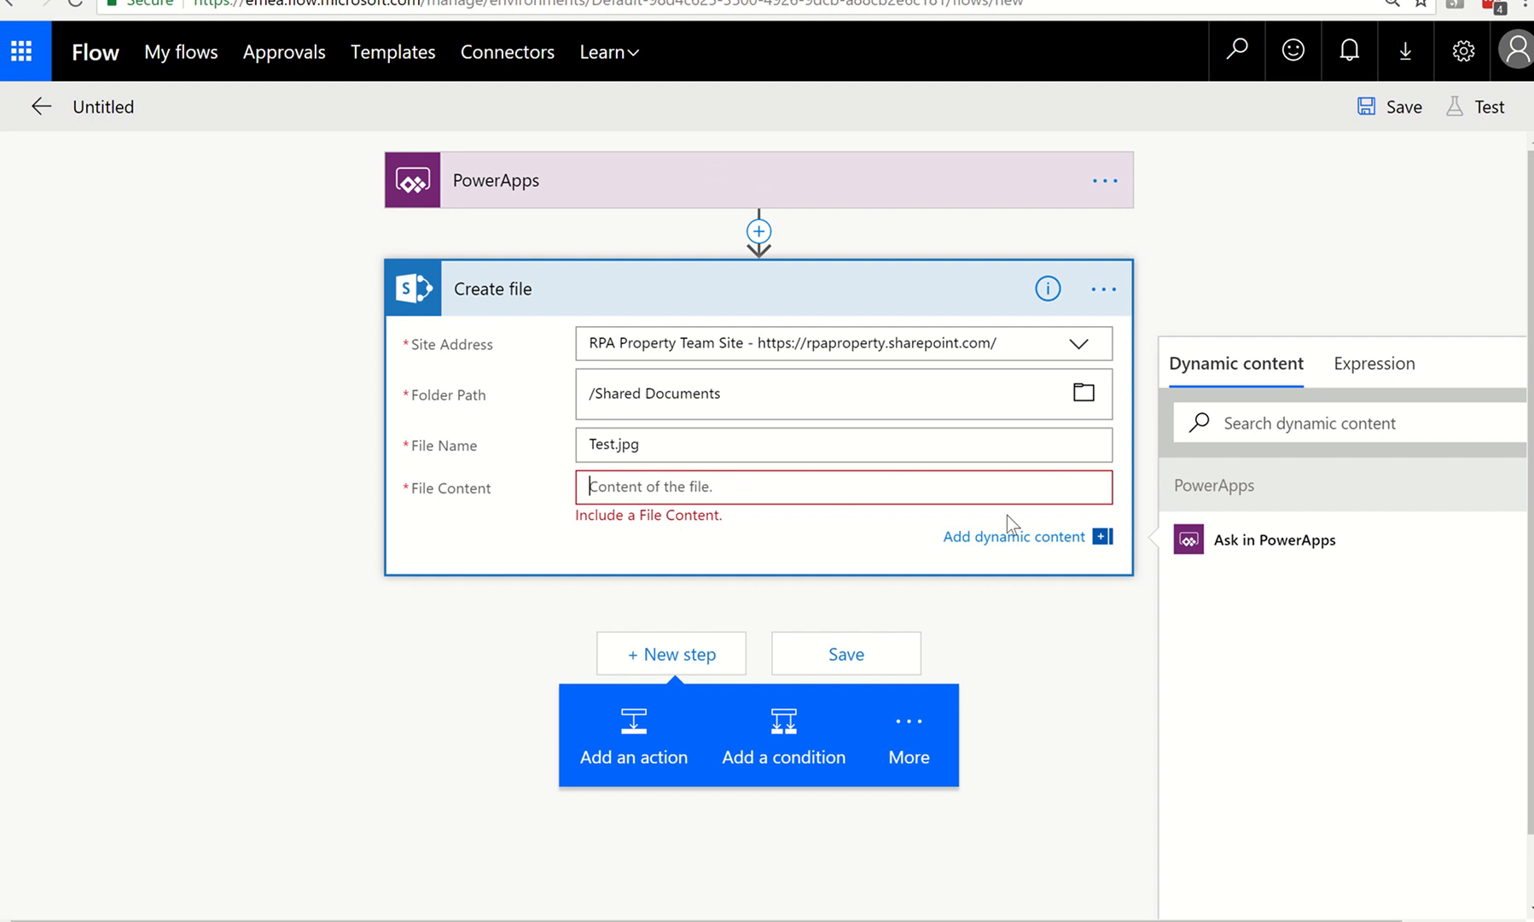
pyautogui.click(1227, 547)
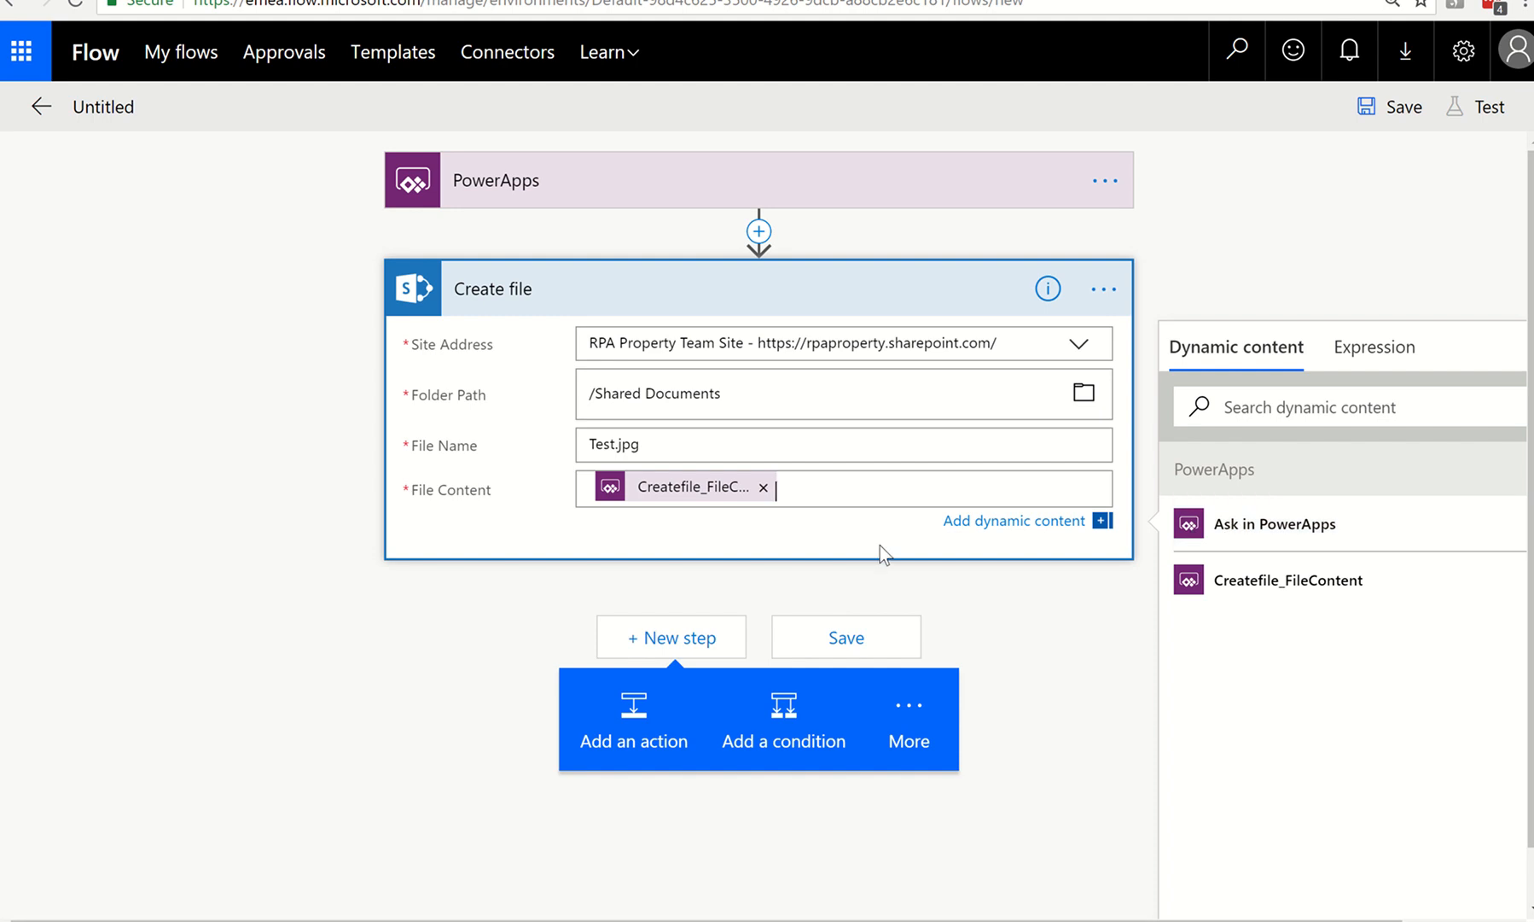
# Search for "computer" and add the Computer Vision API action "Optical Character Recognition (OCR) to Text" after Create file.
pyautogui.click(656, 642)
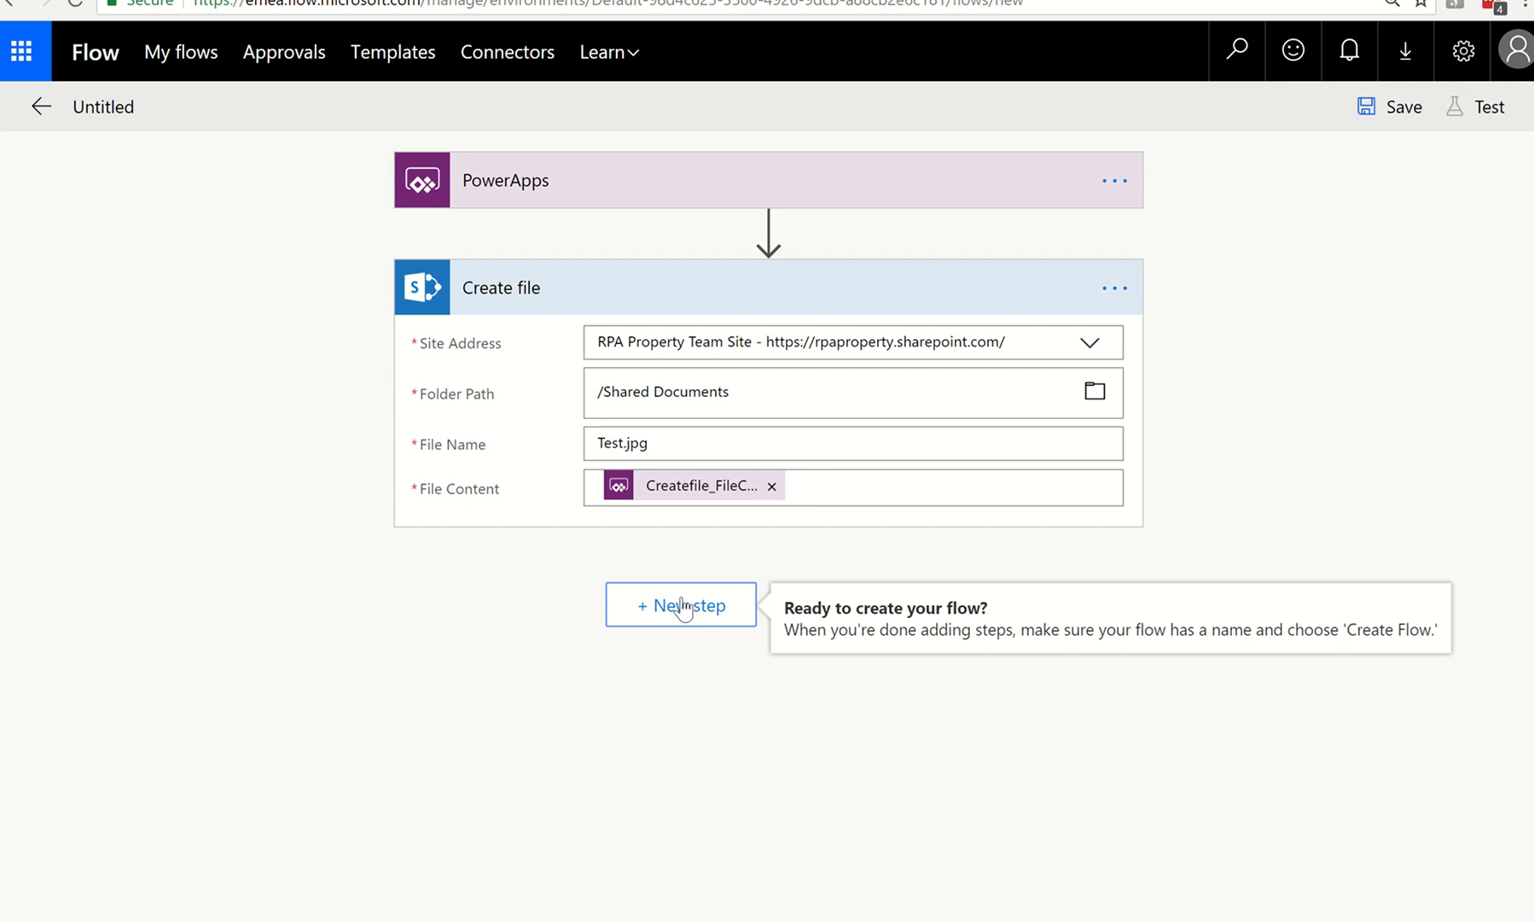
pyautogui.click(683, 608)
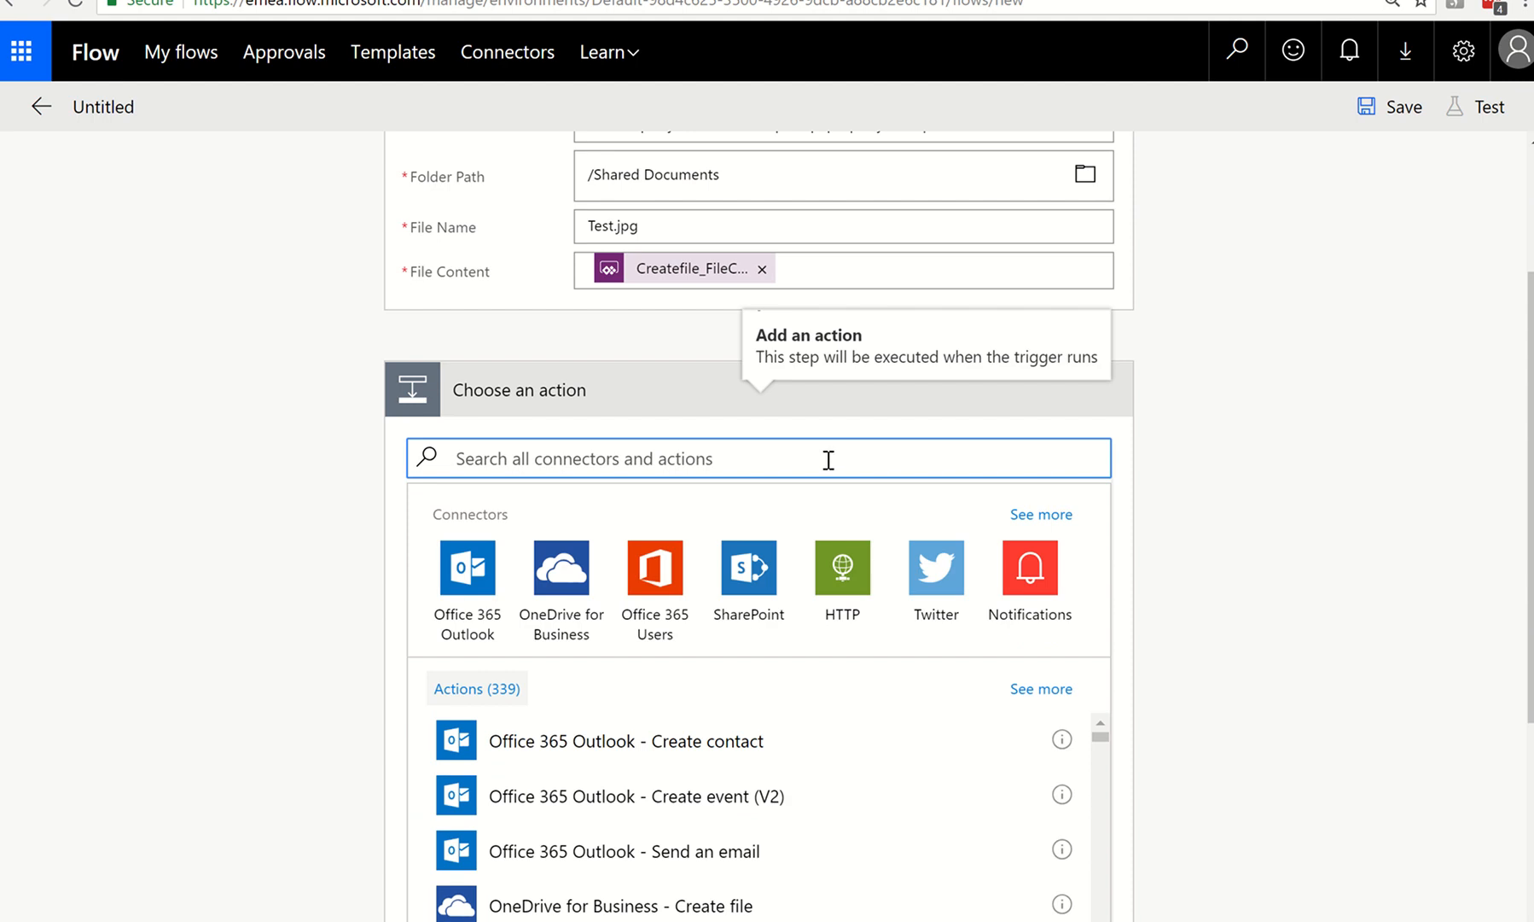
pyautogui.write('compu')
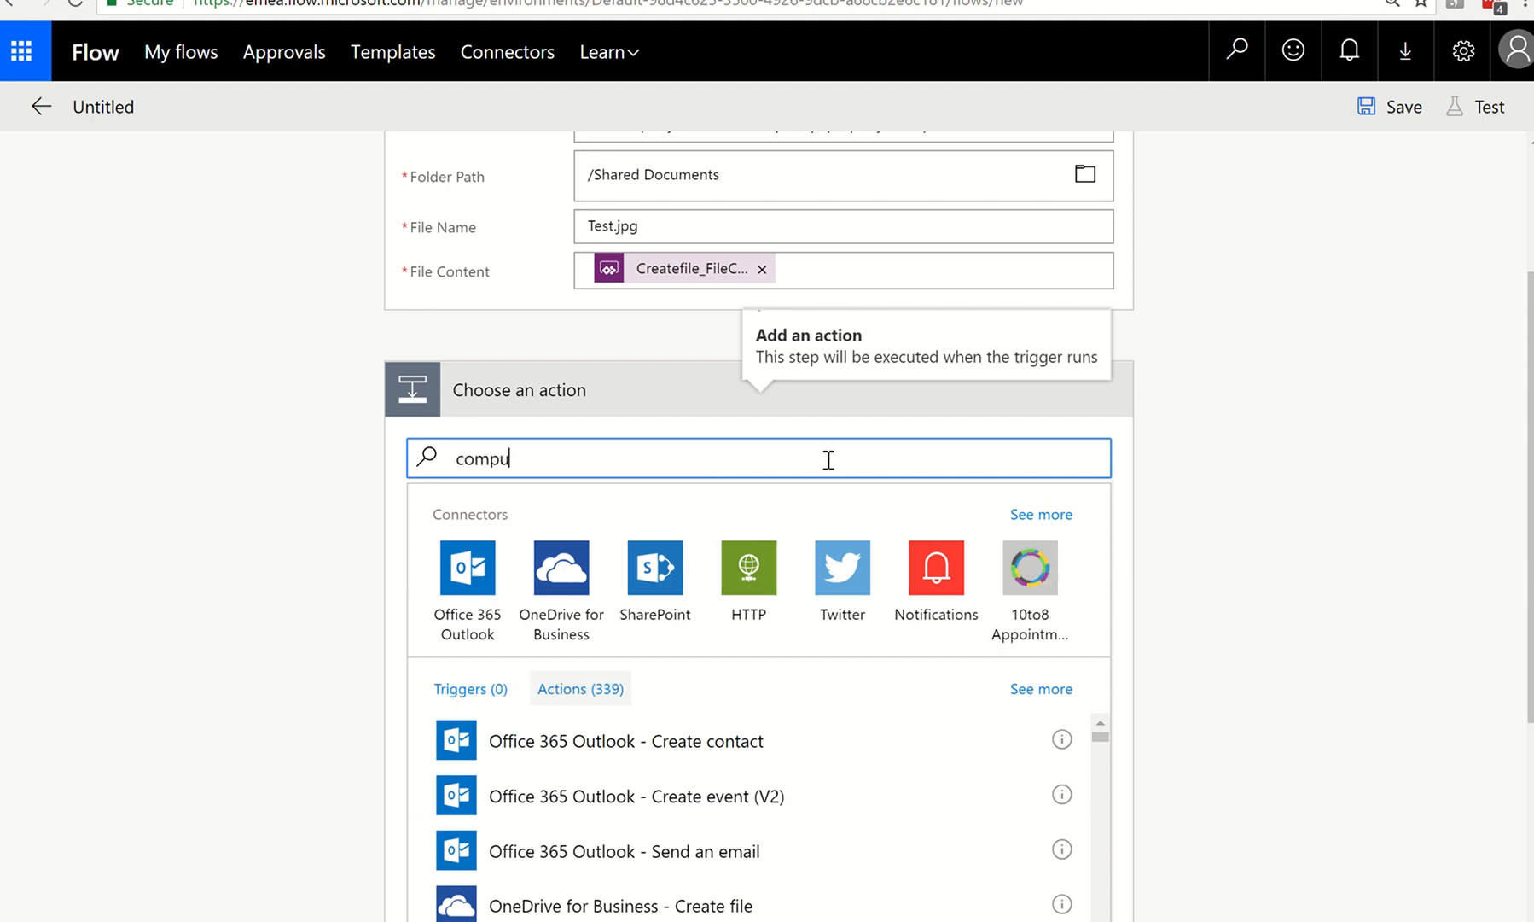
pyautogui.write('ter')
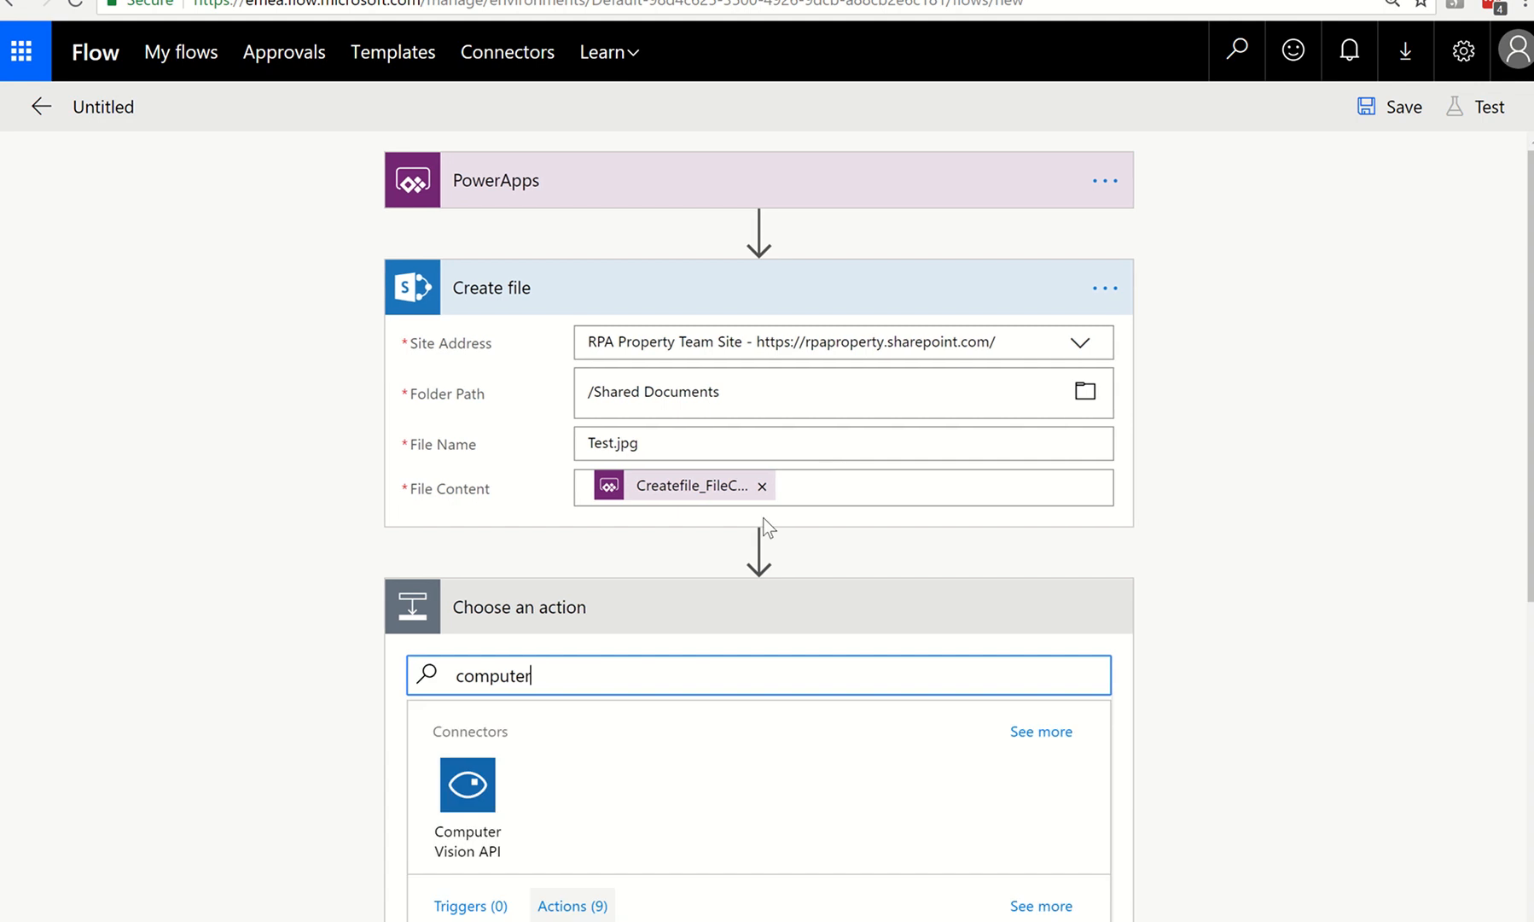
pyautogui.scroll(-3, 563, 685)
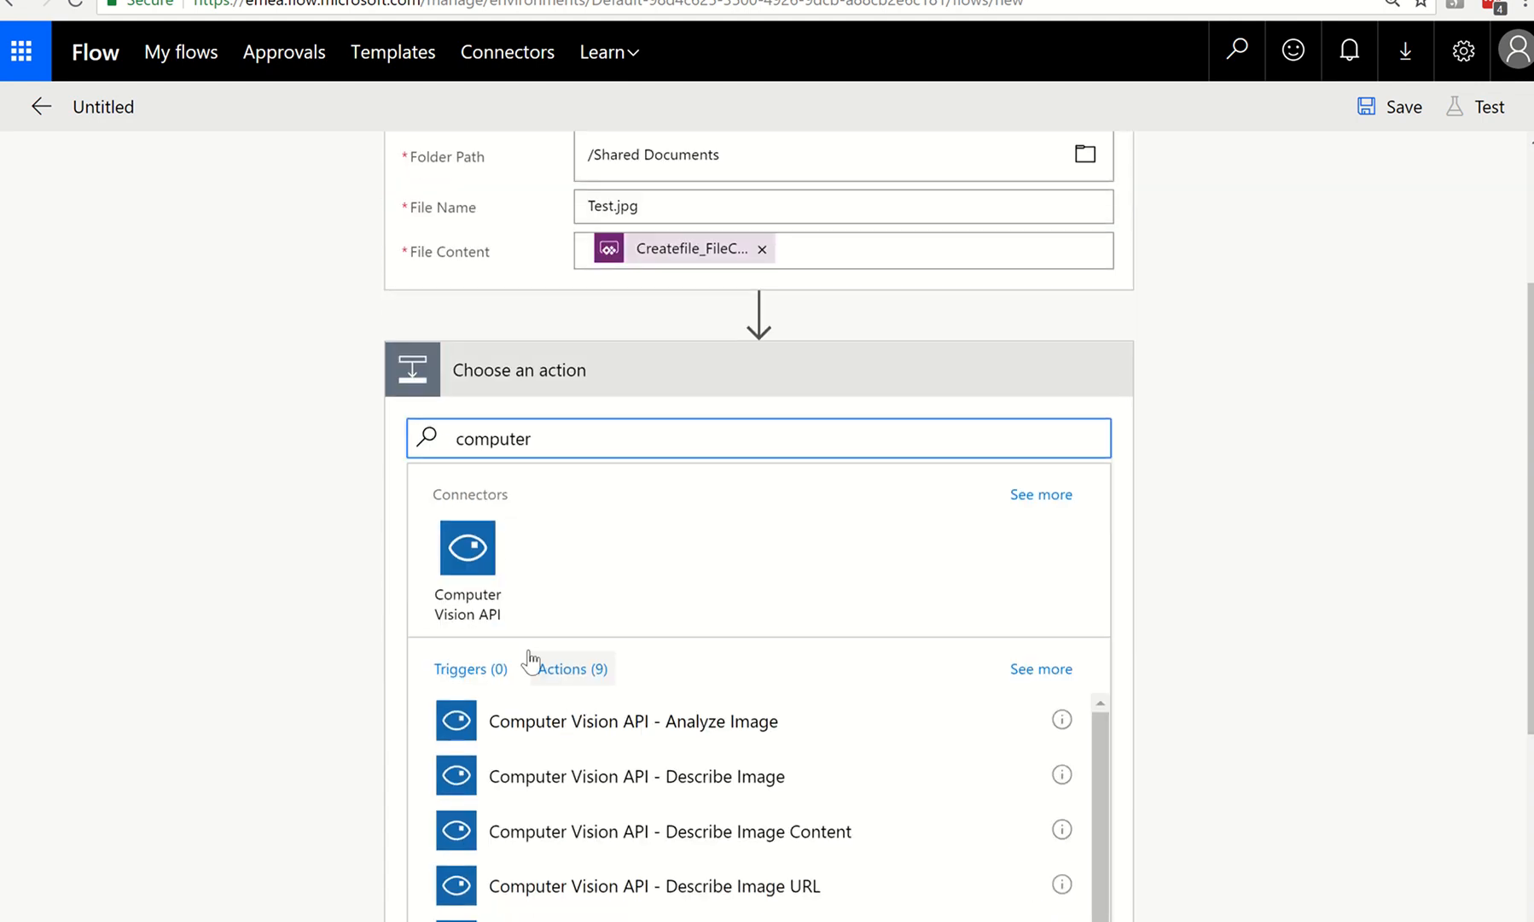
pyautogui.click(463, 554)
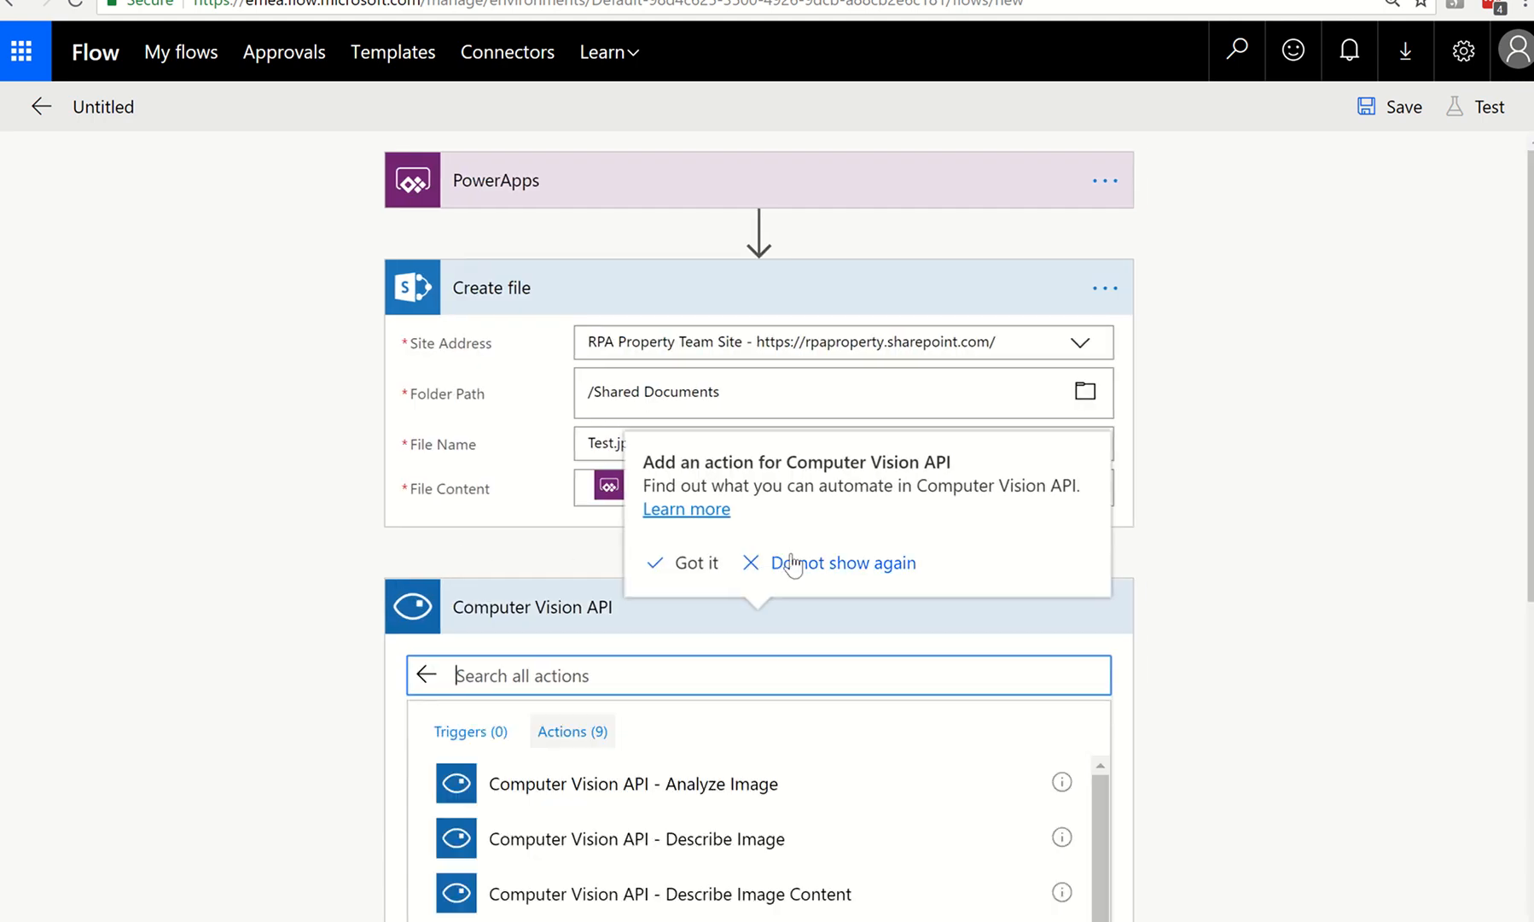
pyautogui.scroll(-5, 762, 651)
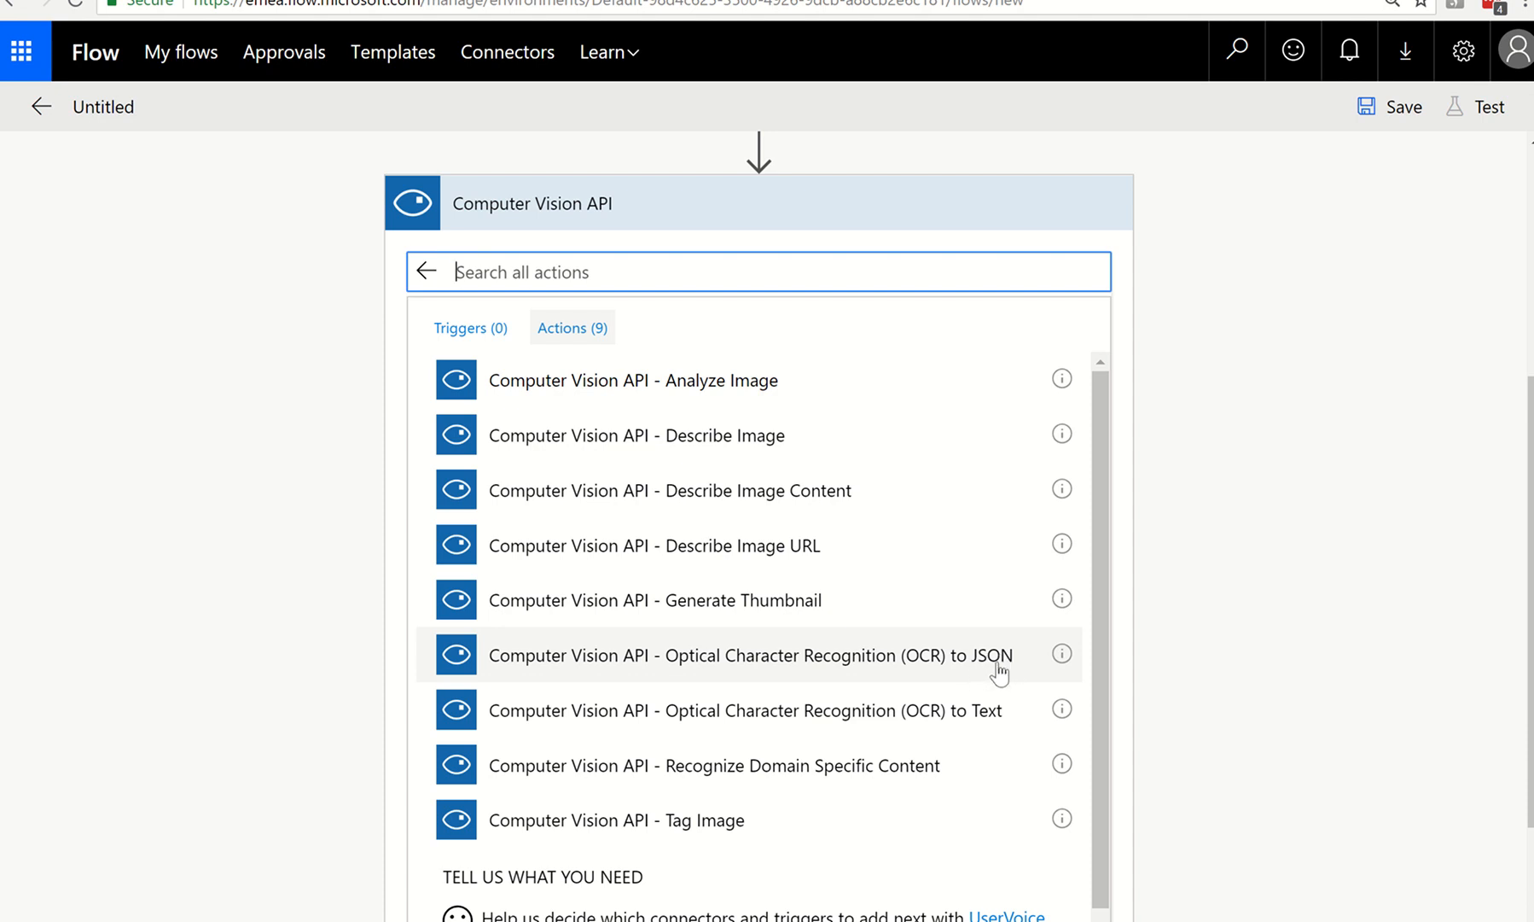
pyautogui.click(881, 723)
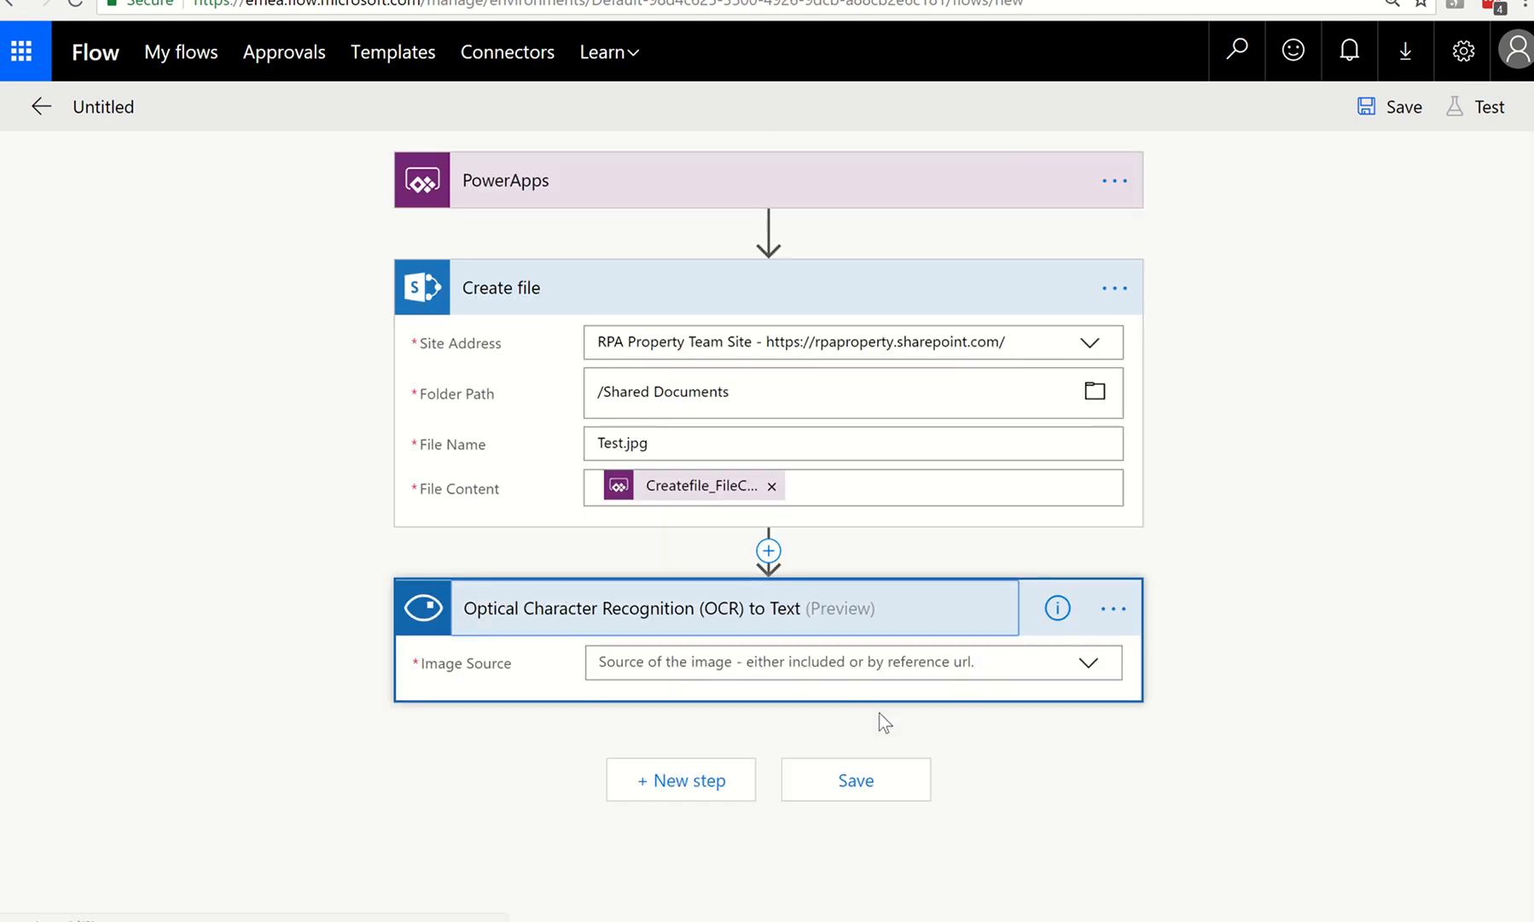
# Set the OCR action's Image Source to Image Content and open the dynamic content choices for its Image Content field.
pyautogui.click(1091, 675)
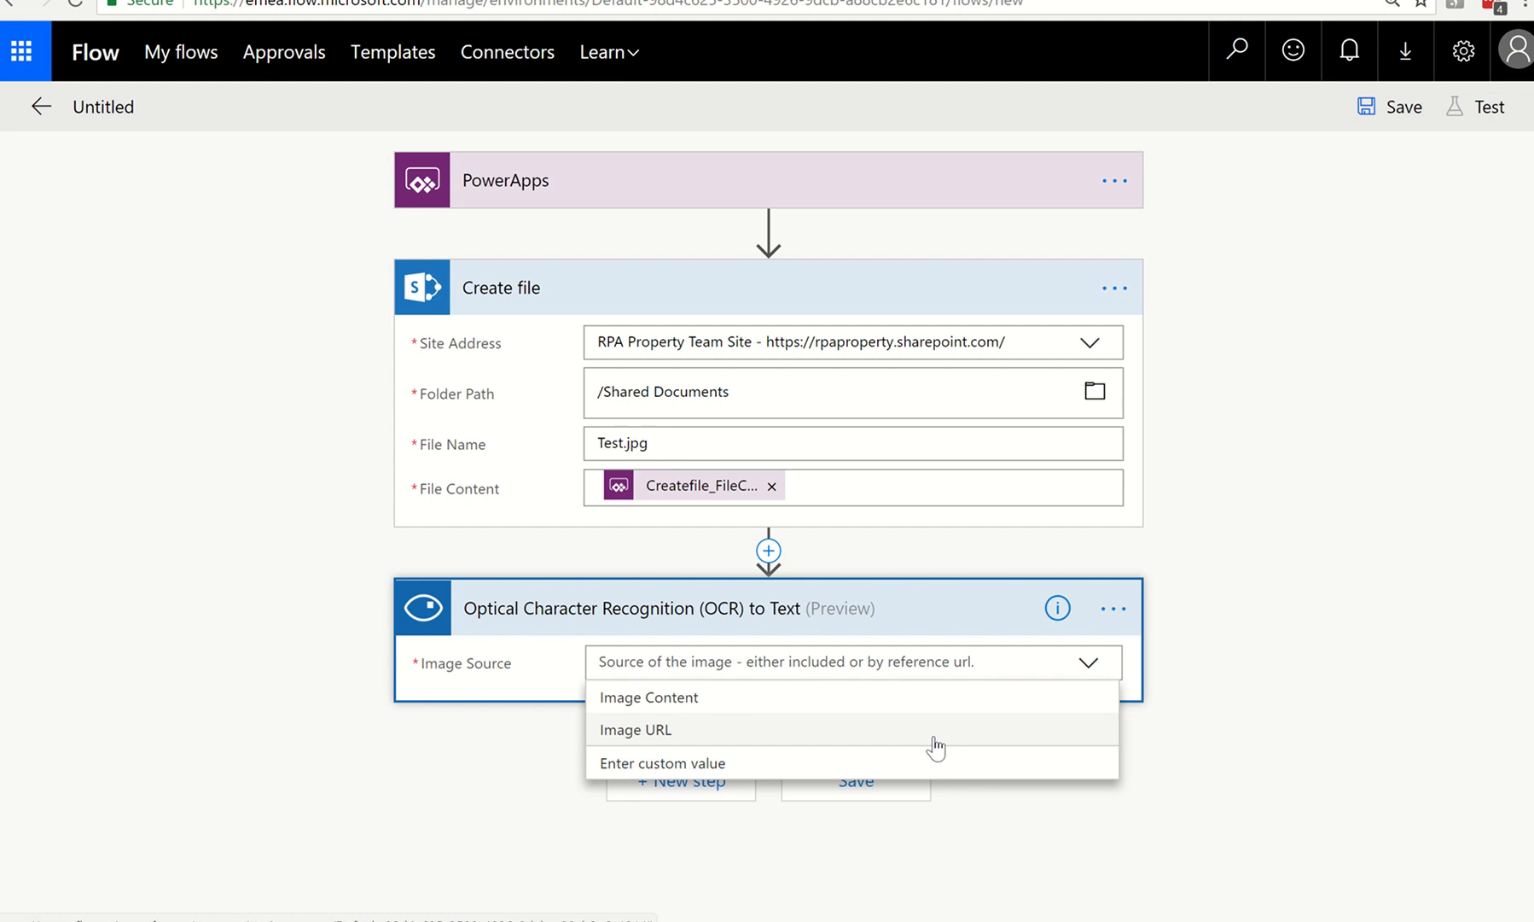
pyautogui.click(691, 698)
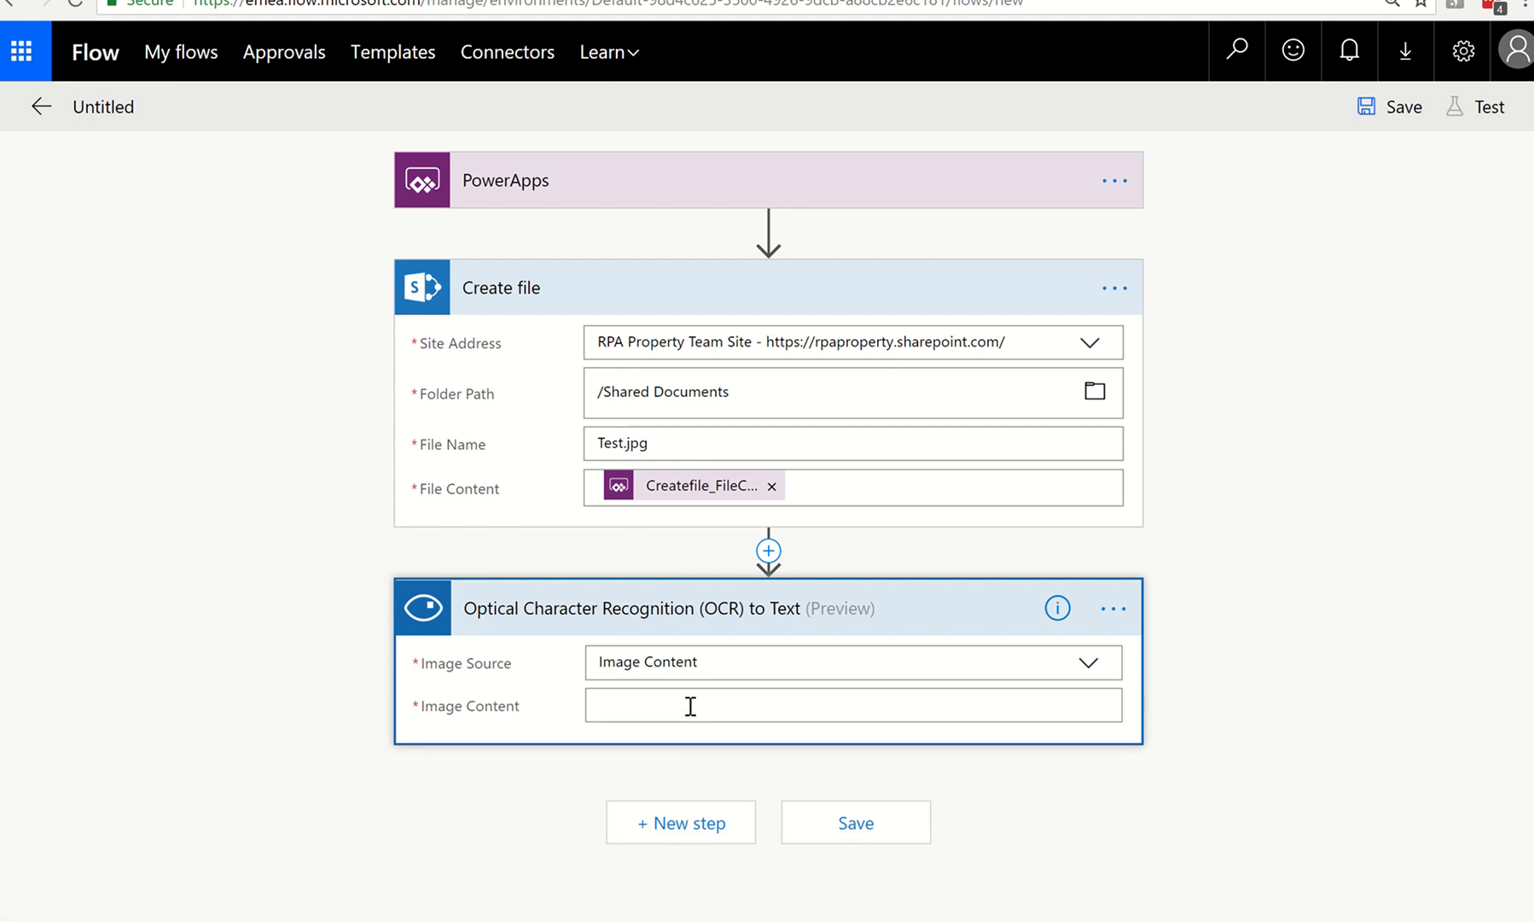
pyautogui.click(691, 706)
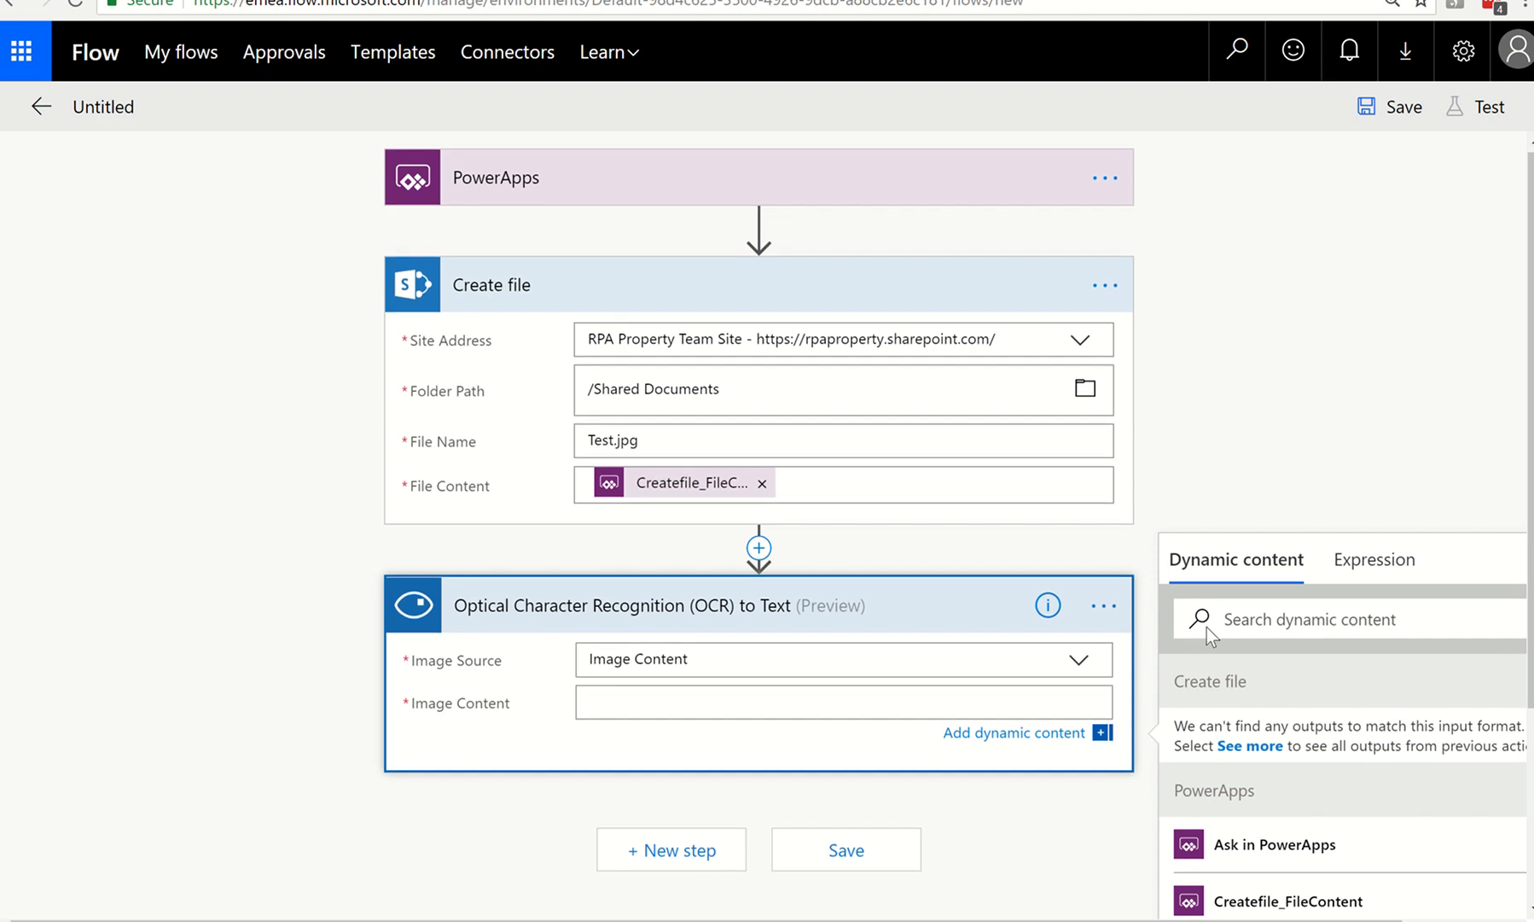
pyautogui.scroll(-2, 1208, 628)
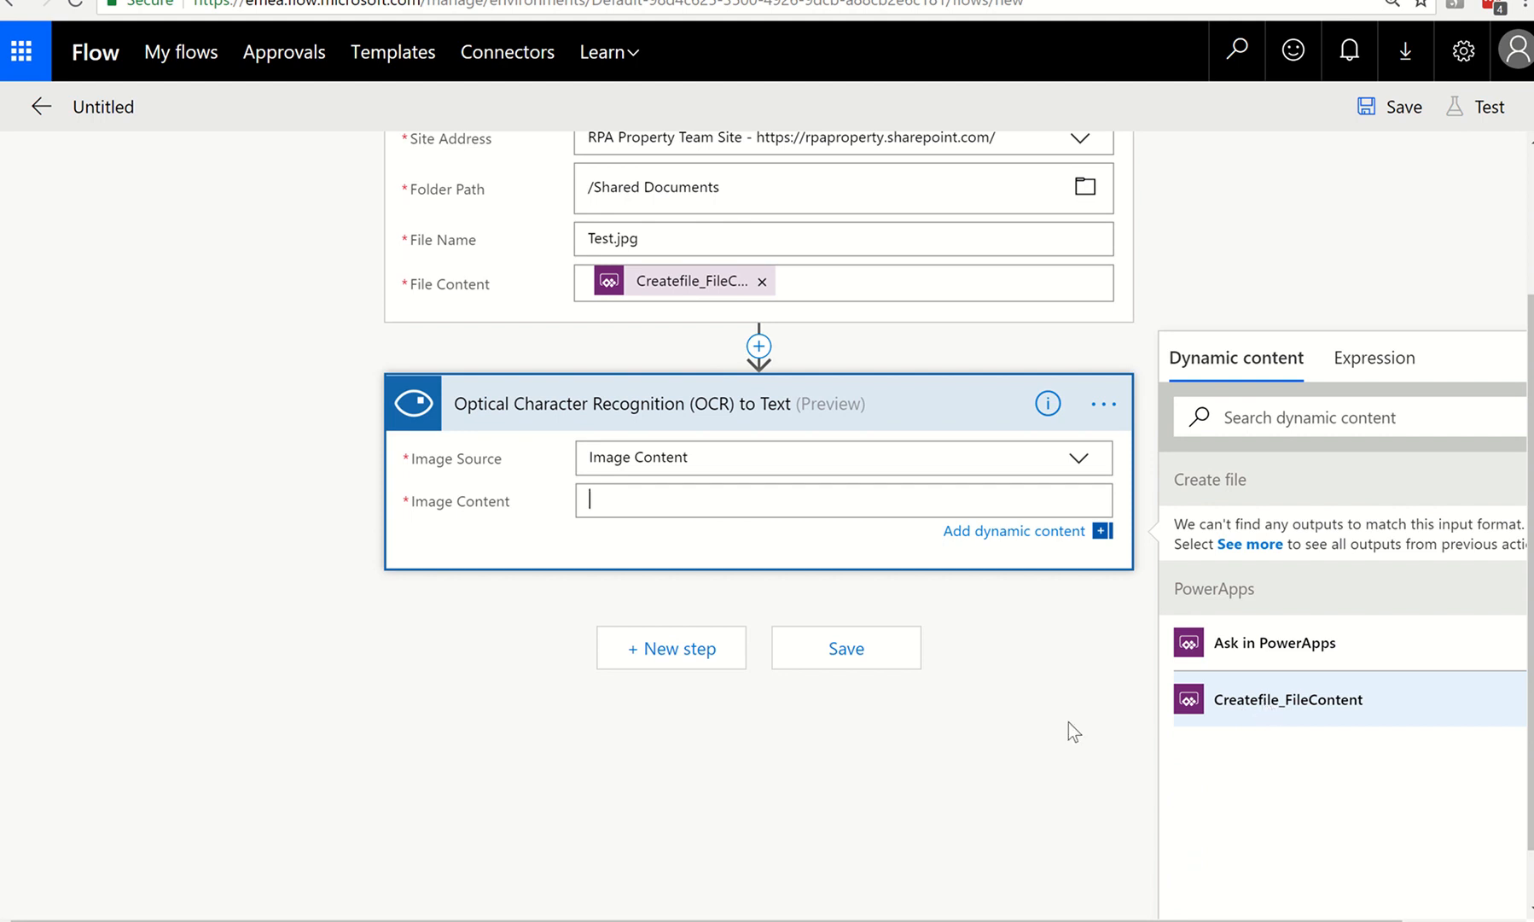
pyautogui.scroll(2, 308, 462)
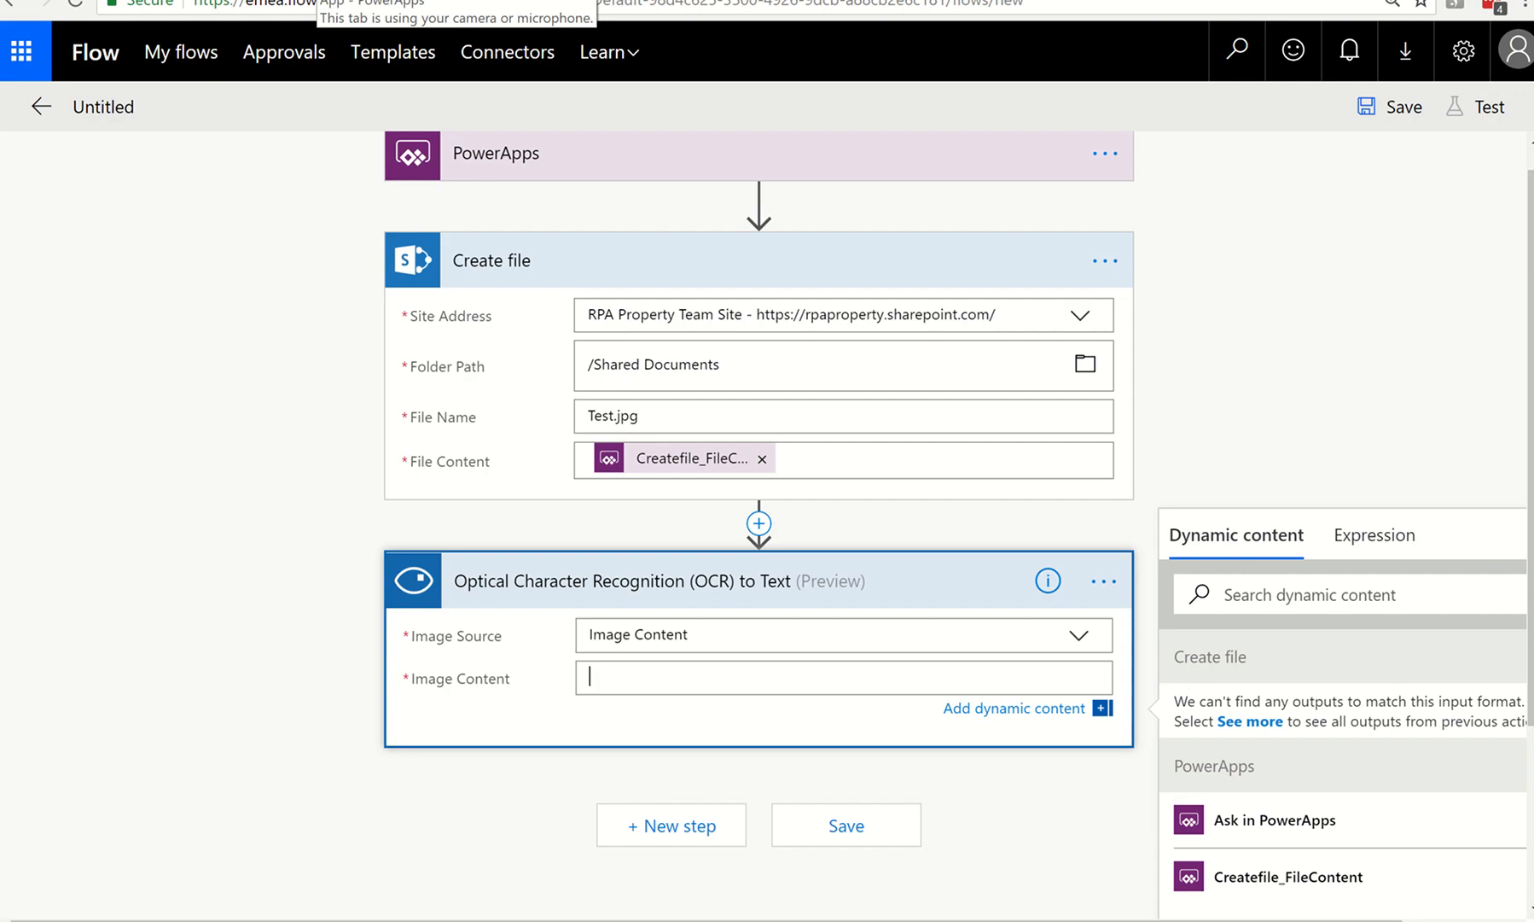
# Switch back to the PowerApps app being edited and close the Data pane and the apps list.
pyautogui.click(318, 0)
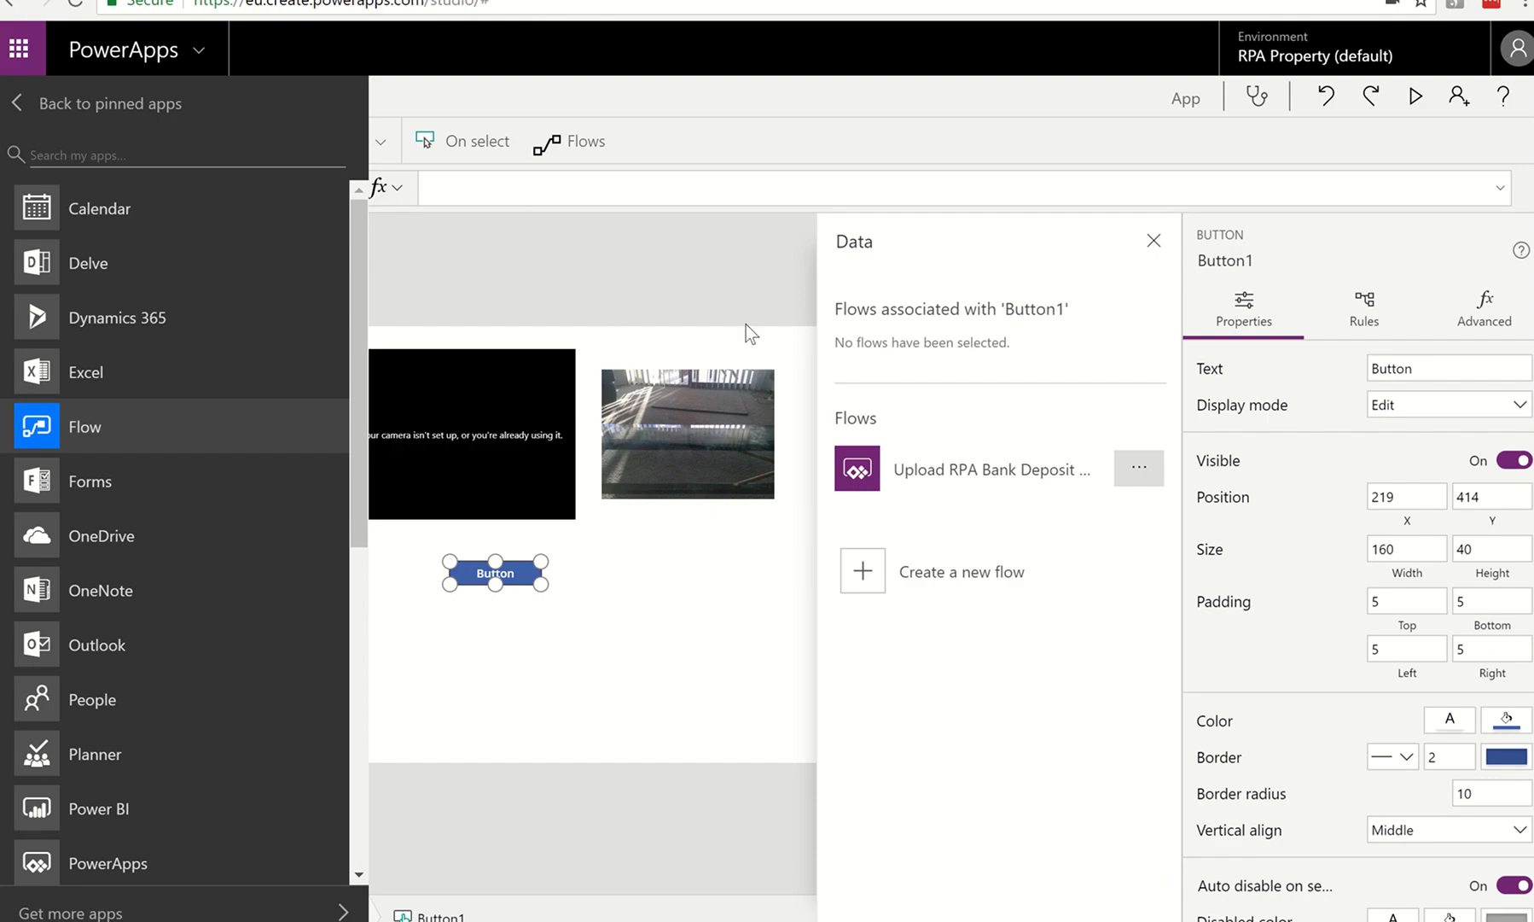
pyautogui.click(1152, 247)
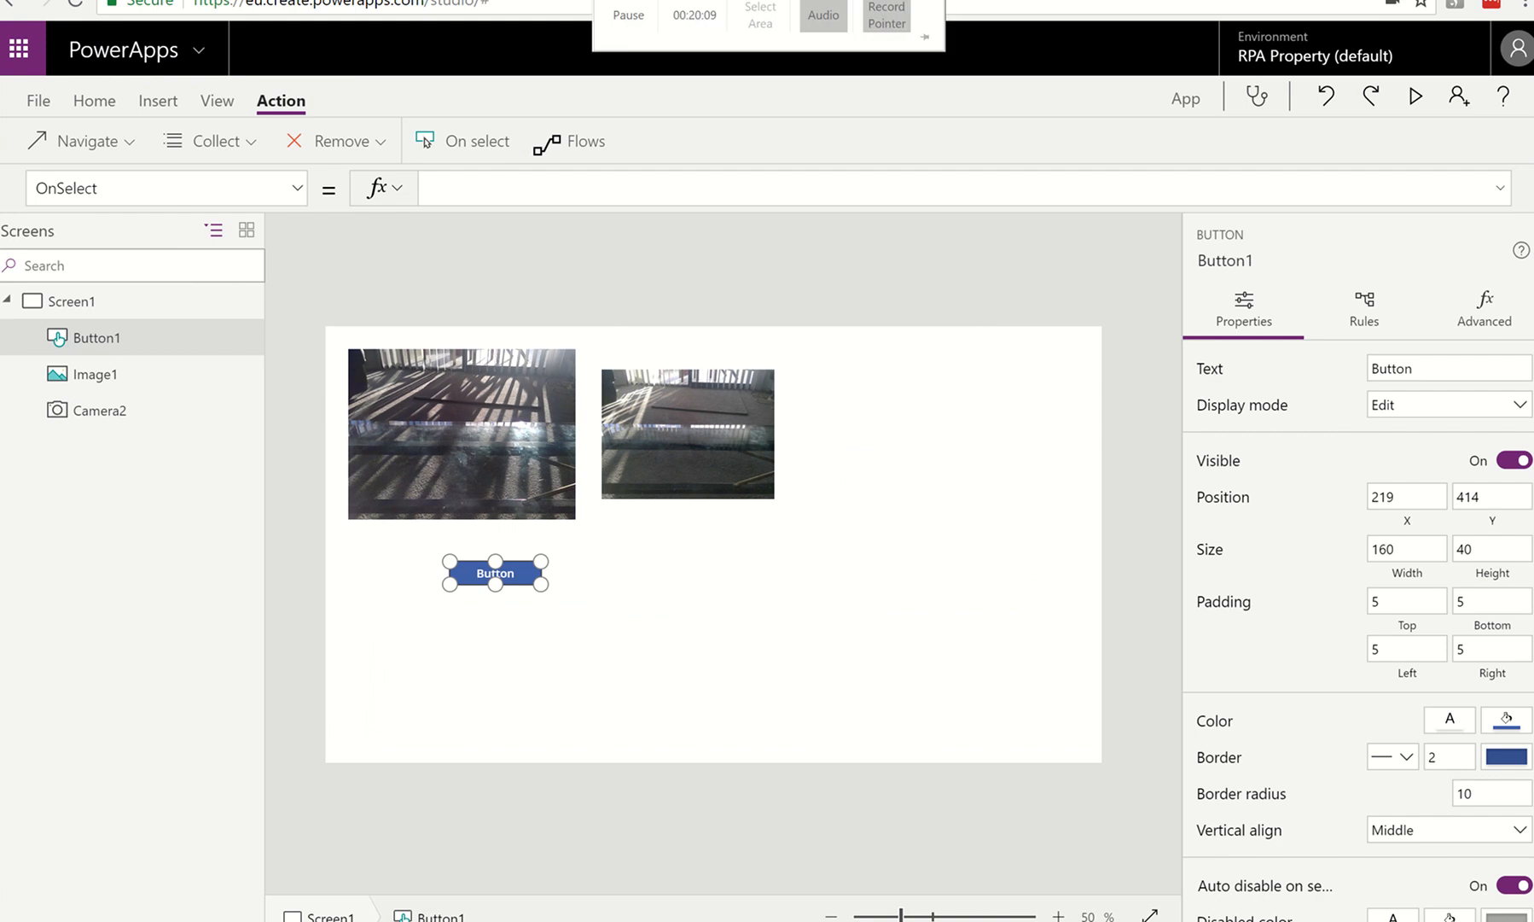
# Switch to the whiteboard and sketch a tall page outline in black, labelled "HTML" near its upper edge.
pyautogui.click(629, 15)
pyautogui.moveTo(769, 1)
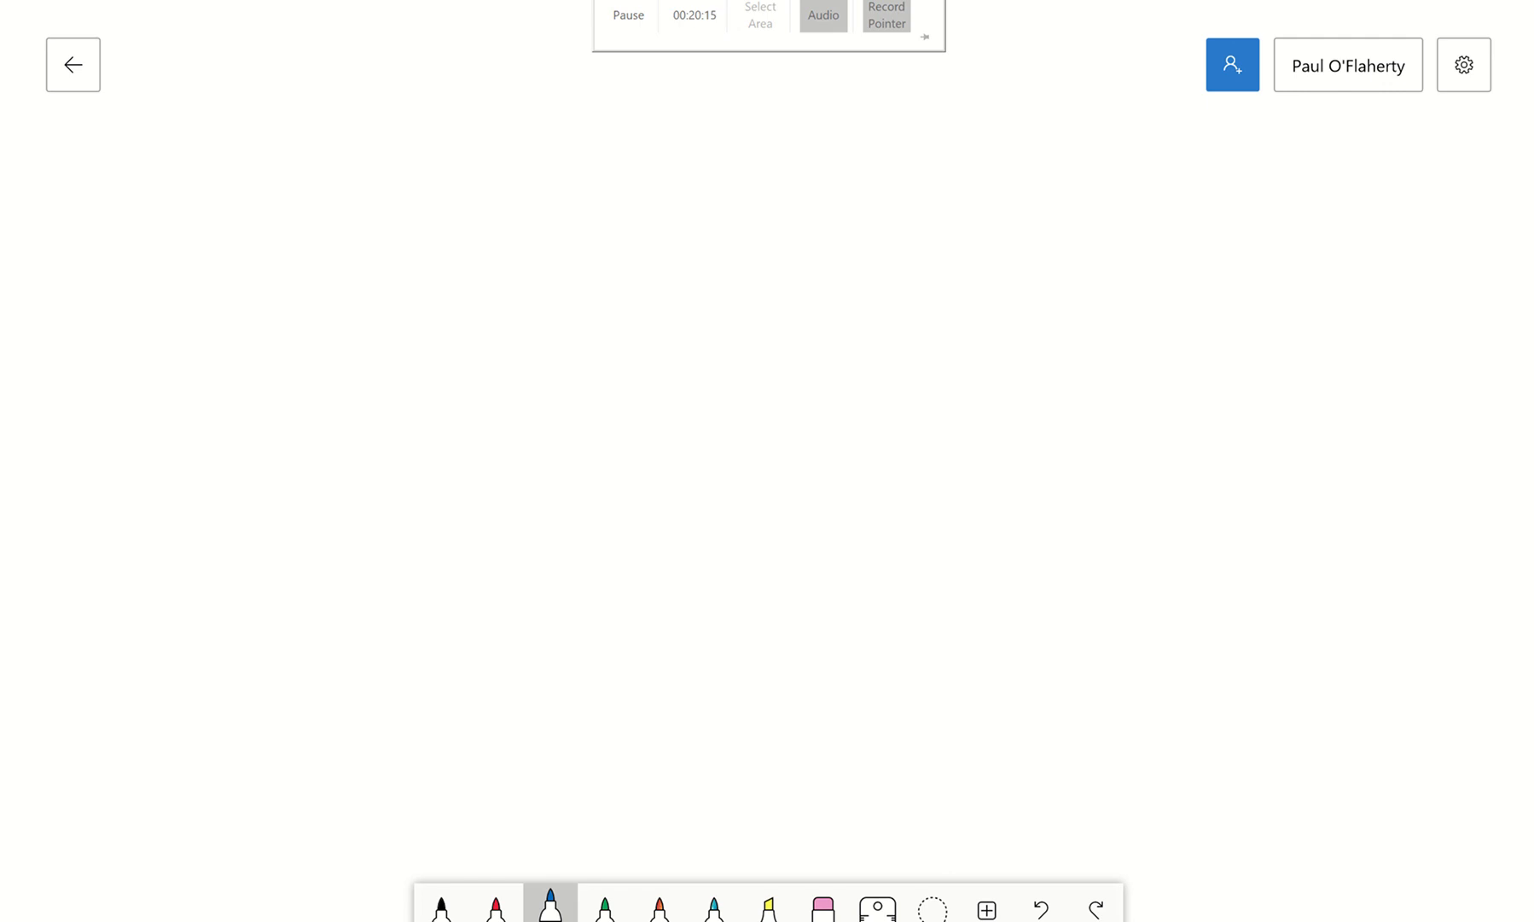
pyautogui.click(441, 906)
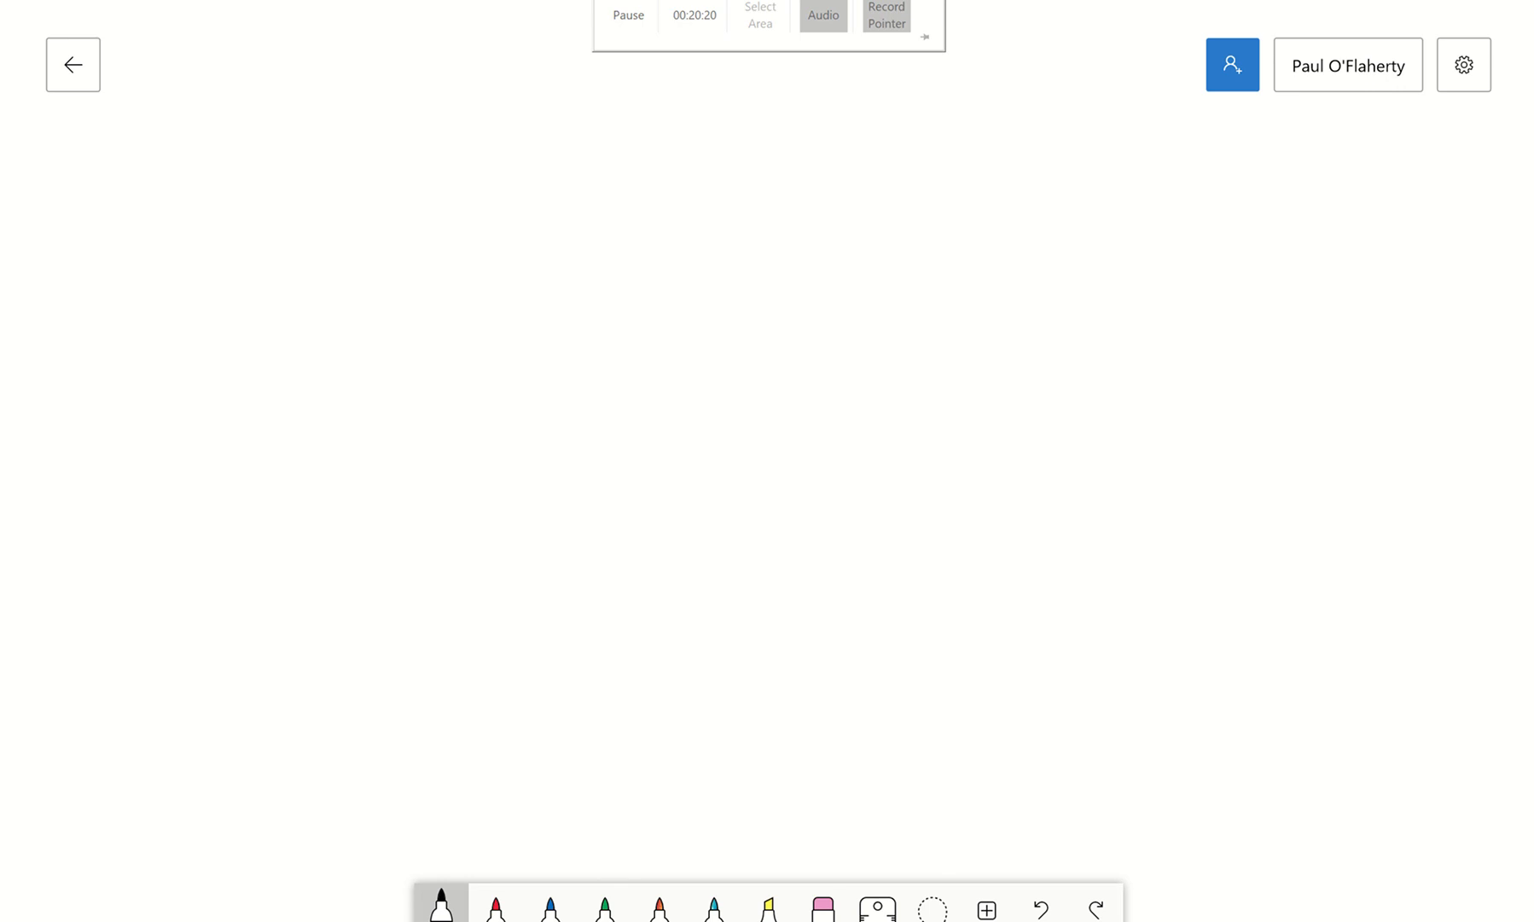
pyautogui.moveTo(175, 176); pyautogui.dragTo(205, 512)
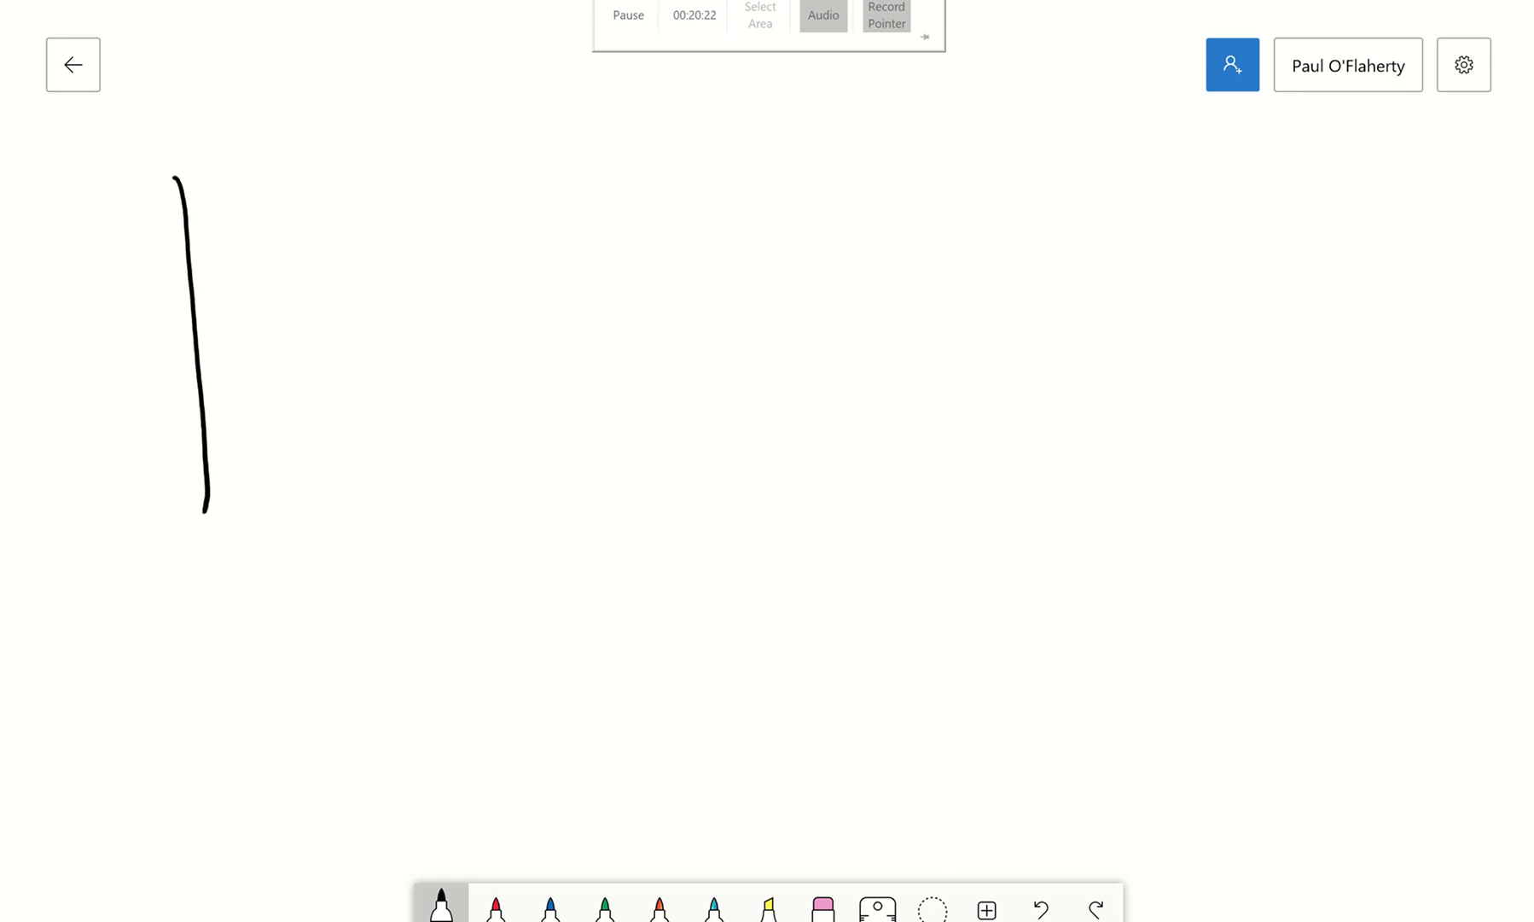
pyautogui.moveTo(175, 177)
pyautogui.mouseDown()
pyautogui.moveTo(536, 161)
pyautogui.moveTo(533, 610)
pyautogui.moveTo(226, 583)
pyautogui.moveTo(191, 512)
pyautogui.mouseUp()
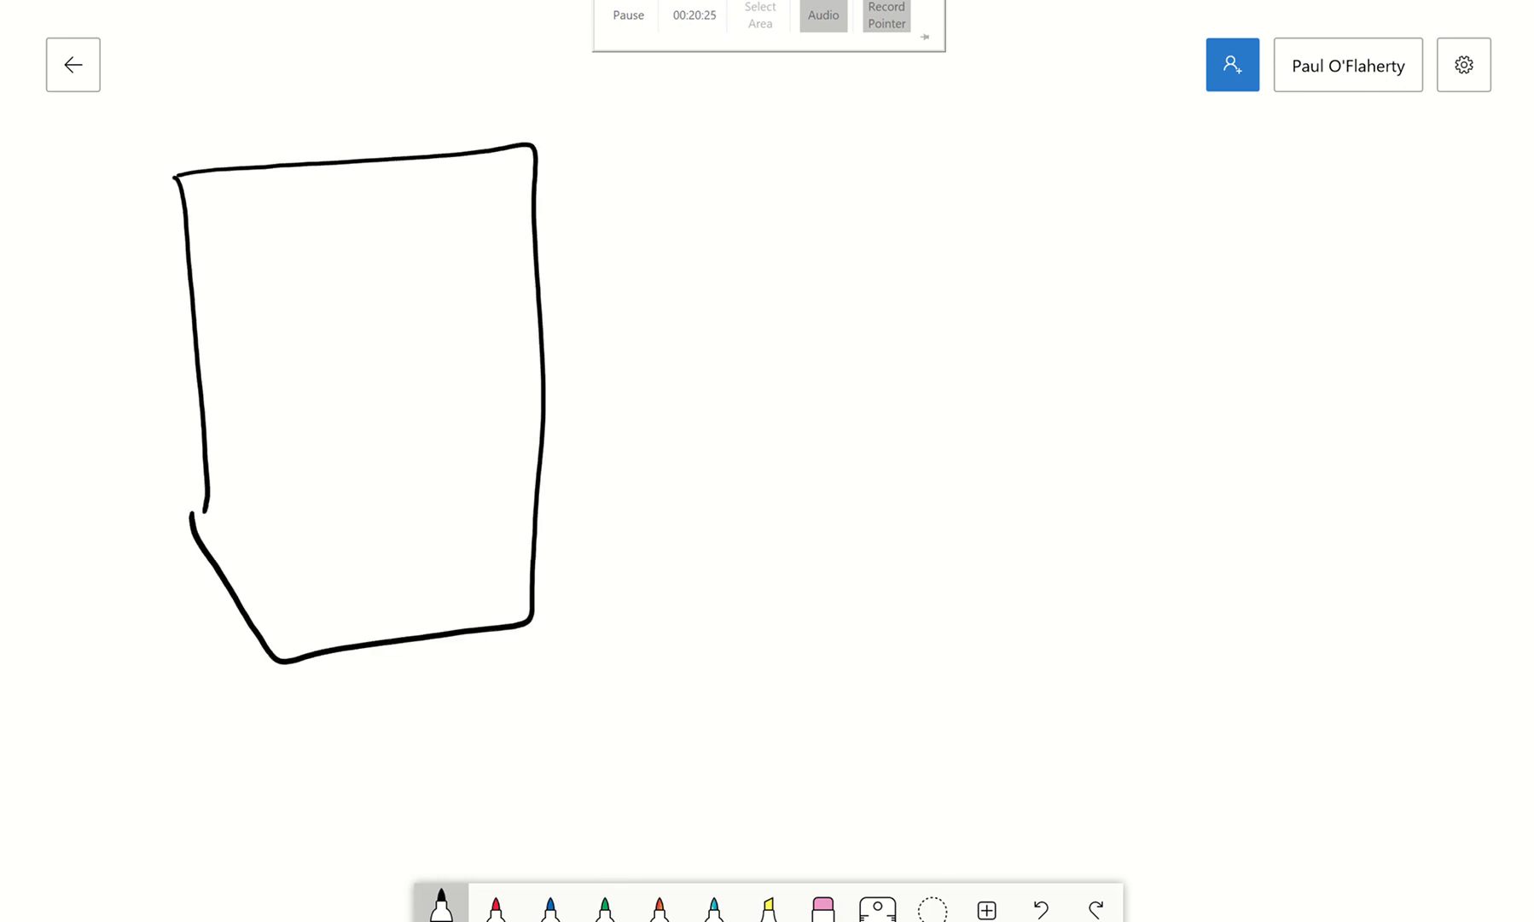
pyautogui.moveTo(228, 238)
pyautogui.mouseDown()
pyautogui.moveTo(227, 279)
pyautogui.moveTo(256, 268)
pyautogui.mouseUp()
pyautogui.moveTo(259, 233)
pyautogui.mouseDown()
pyautogui.moveTo(261, 275)
pyautogui.moveTo(298, 235)
pyautogui.moveTo(289, 270)
pyautogui.mouseUp()
pyautogui.moveTo(305, 266); pyautogui.dragTo(375, 247)
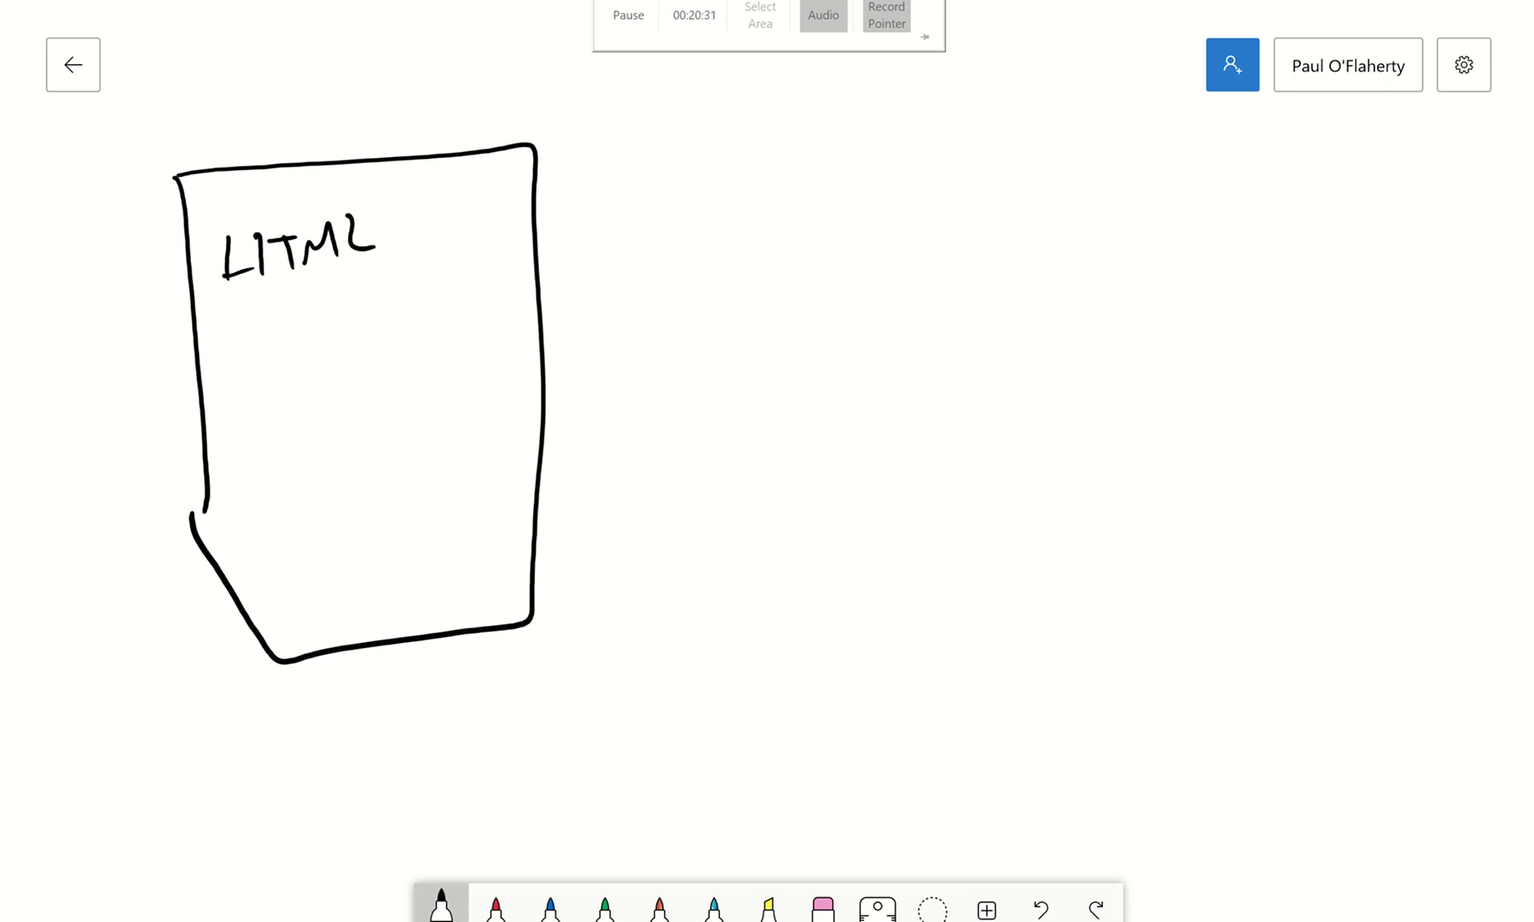
# Sketch an image box on the page and a folder holding a jpeg beside it, linked by an arrow pointing into the box.
pyautogui.moveTo(268, 333)
pyautogui.mouseDown()
pyautogui.moveTo(288, 418)
pyautogui.moveTo(401, 309)
pyautogui.moveTo(458, 426)
pyautogui.moveTo(284, 401)
pyautogui.mouseUp()
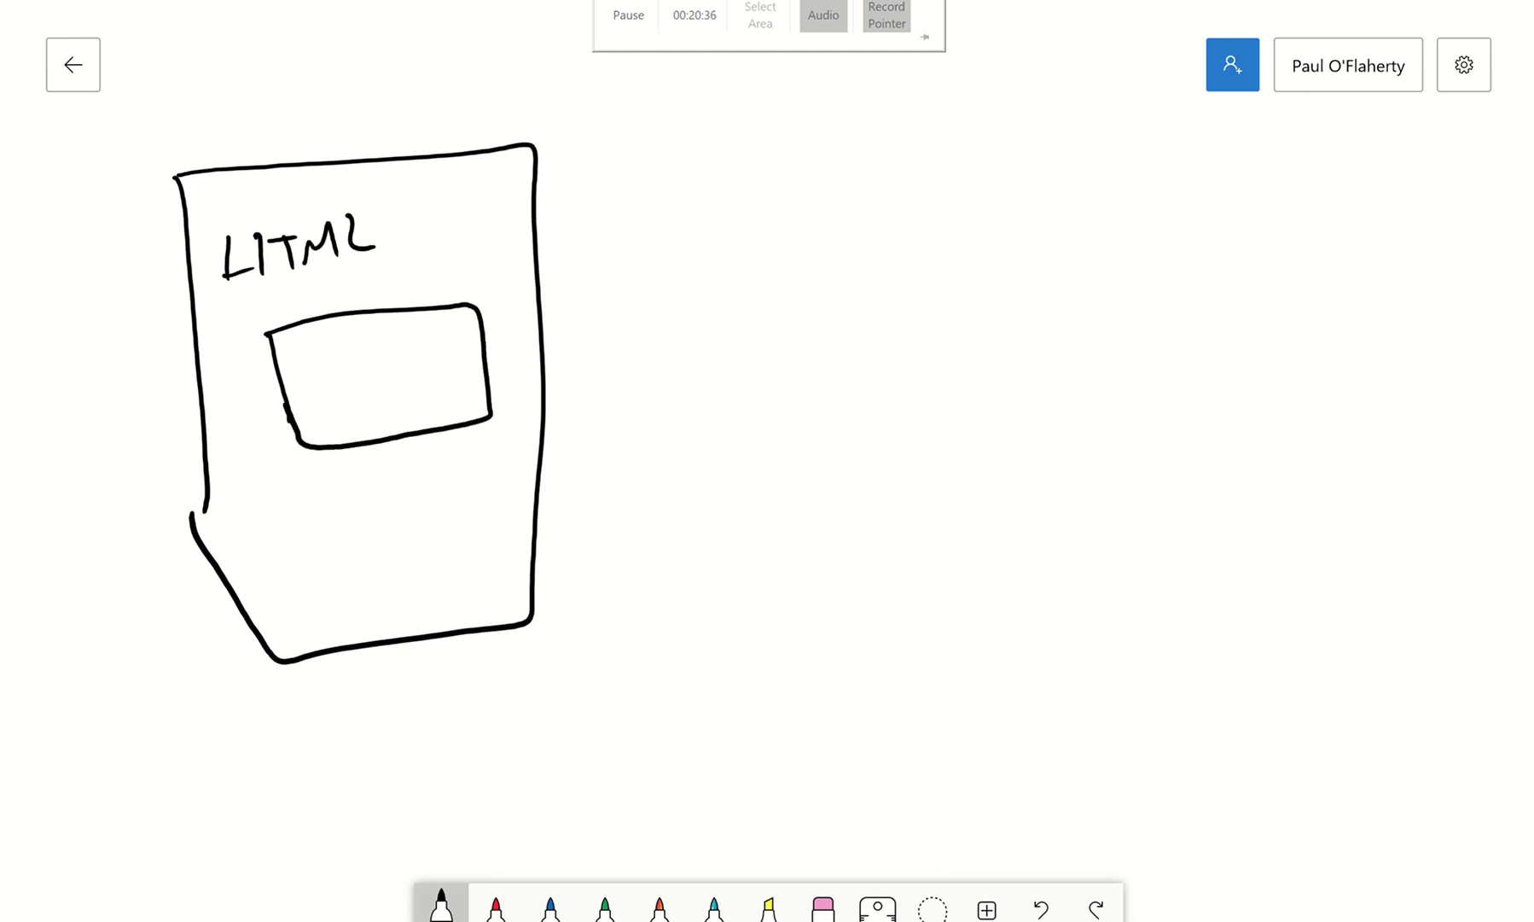
pyautogui.moveTo(739, 216); pyautogui.dragTo(756, 386)
pyautogui.moveTo(734, 206)
pyautogui.mouseDown()
pyautogui.moveTo(814, 227)
pyautogui.moveTo(979, 347)
pyautogui.moveTo(874, 394)
pyautogui.moveTo(748, 375)
pyautogui.mouseUp()
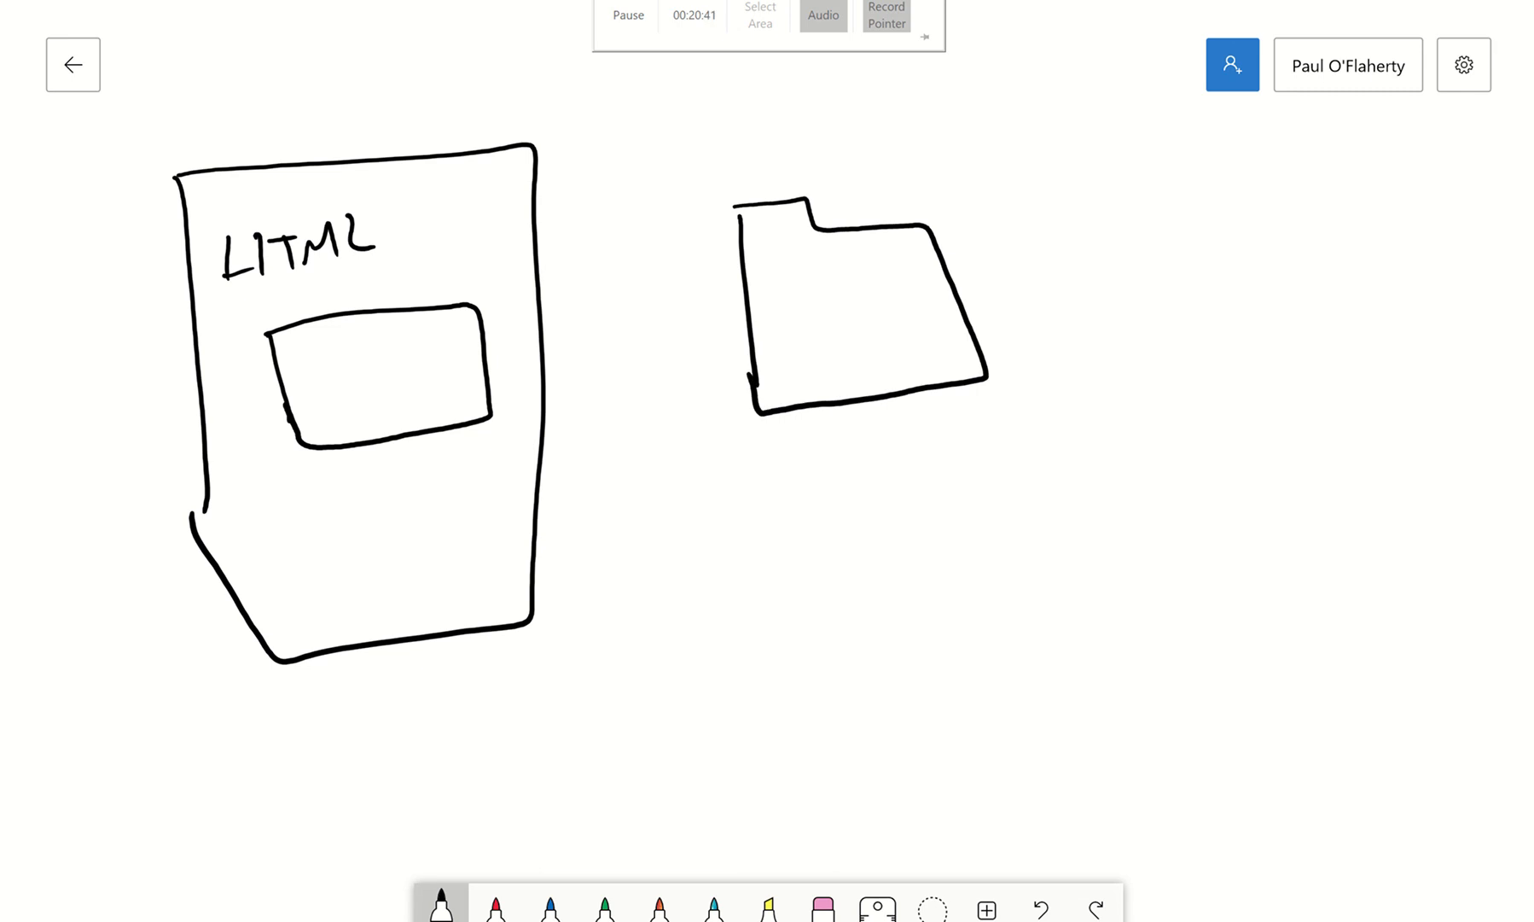
pyautogui.moveTo(781, 278)
pyautogui.mouseDown()
pyautogui.moveTo(787, 318)
pyautogui.moveTo(839, 314)
pyautogui.moveTo(800, 322)
pyautogui.moveTo(794, 360)
pyautogui.moveTo(834, 349)
pyautogui.moveTo(853, 363)
pyautogui.mouseUp()
pyautogui.moveTo(871, 344)
pyautogui.mouseDown()
pyautogui.moveTo(882, 352)
pyautogui.moveTo(852, 367)
pyautogui.mouseUp()
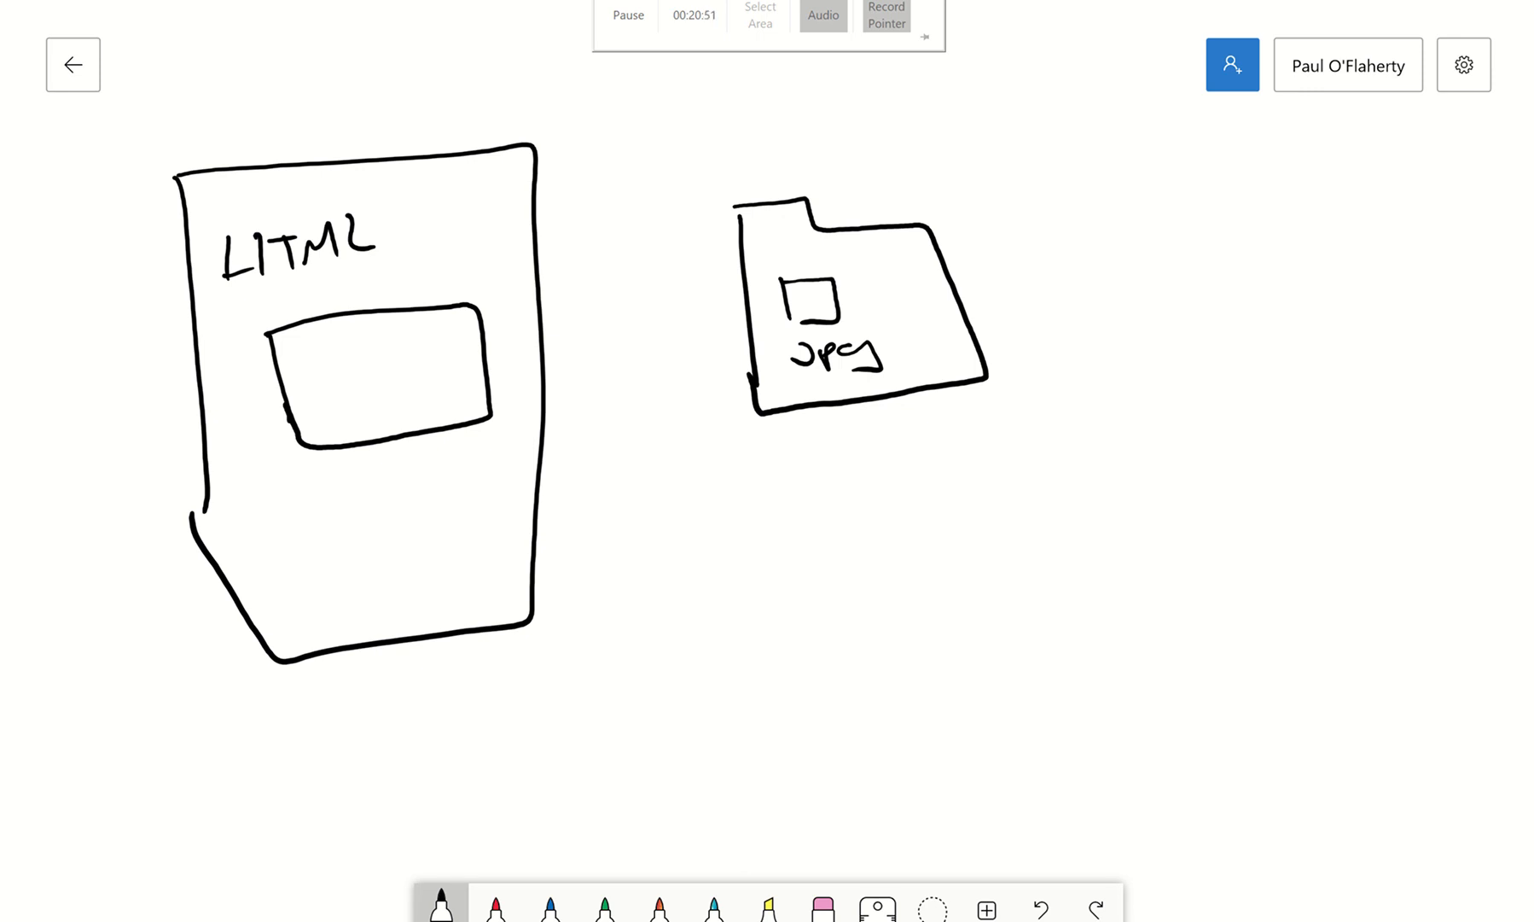
pyautogui.moveTo(786, 309)
pyautogui.mouseDown()
pyautogui.moveTo(449, 356)
pyautogui.moveTo(465, 364)
pyautogui.mouseUp()
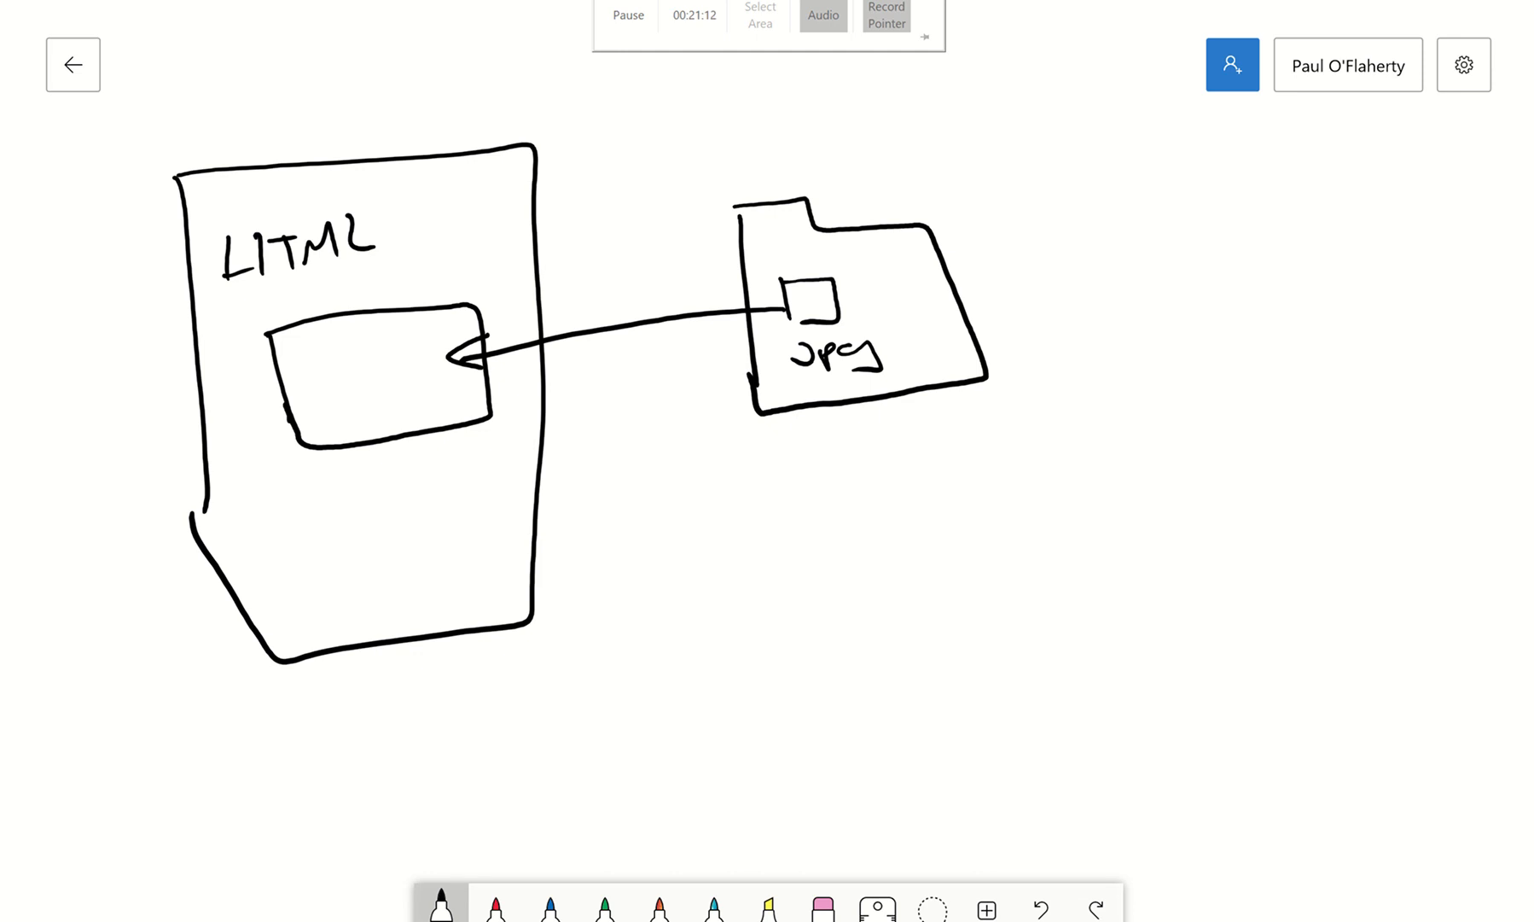
# Erase the image box, folder and arrow, and write "uri" under the HTML label inside the repaired page outline.
pyautogui.moveTo(768, 213)
pyautogui.mouseDown()
pyautogui.moveTo(757, 243)
pyautogui.moveTo(900, 250)
pyautogui.moveTo(924, 377)
pyautogui.moveTo(615, 341)
pyautogui.moveTo(271, 353)
pyautogui.moveTo(383, 384)
pyautogui.moveTo(457, 315)
pyautogui.moveTo(405, 315)
pyautogui.mouseUp()
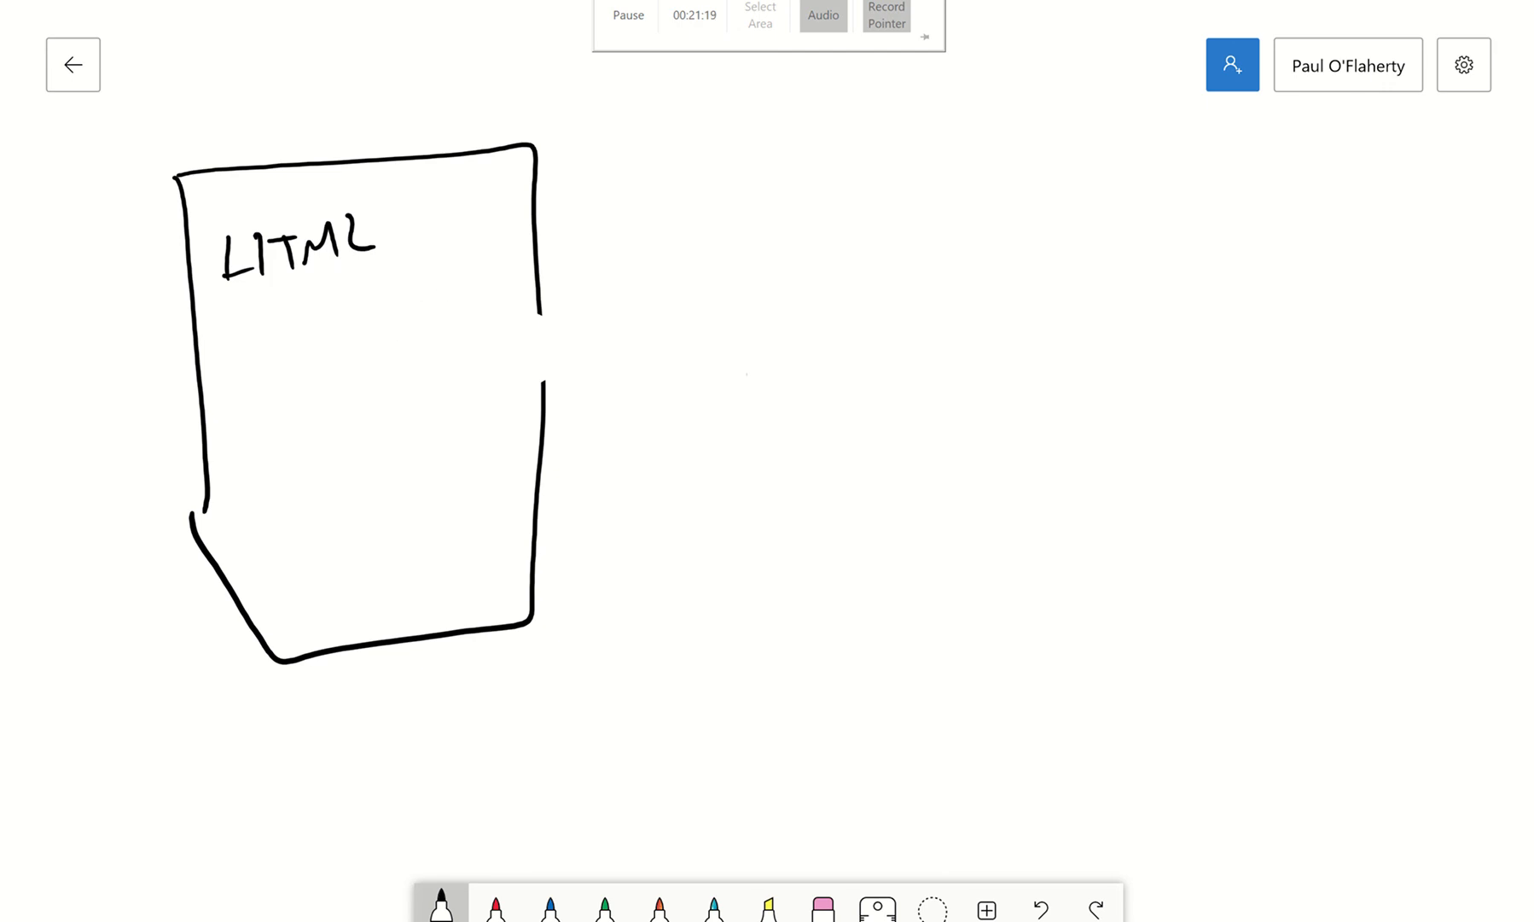
pyautogui.moveTo(539, 300); pyautogui.dragTo(548, 376)
pyautogui.moveTo(274, 338)
pyautogui.mouseDown()
pyautogui.moveTo(305, 362)
pyautogui.moveTo(345, 342)
pyautogui.moveTo(365, 360)
pyautogui.mouseUp()
pyautogui.click(362, 336)
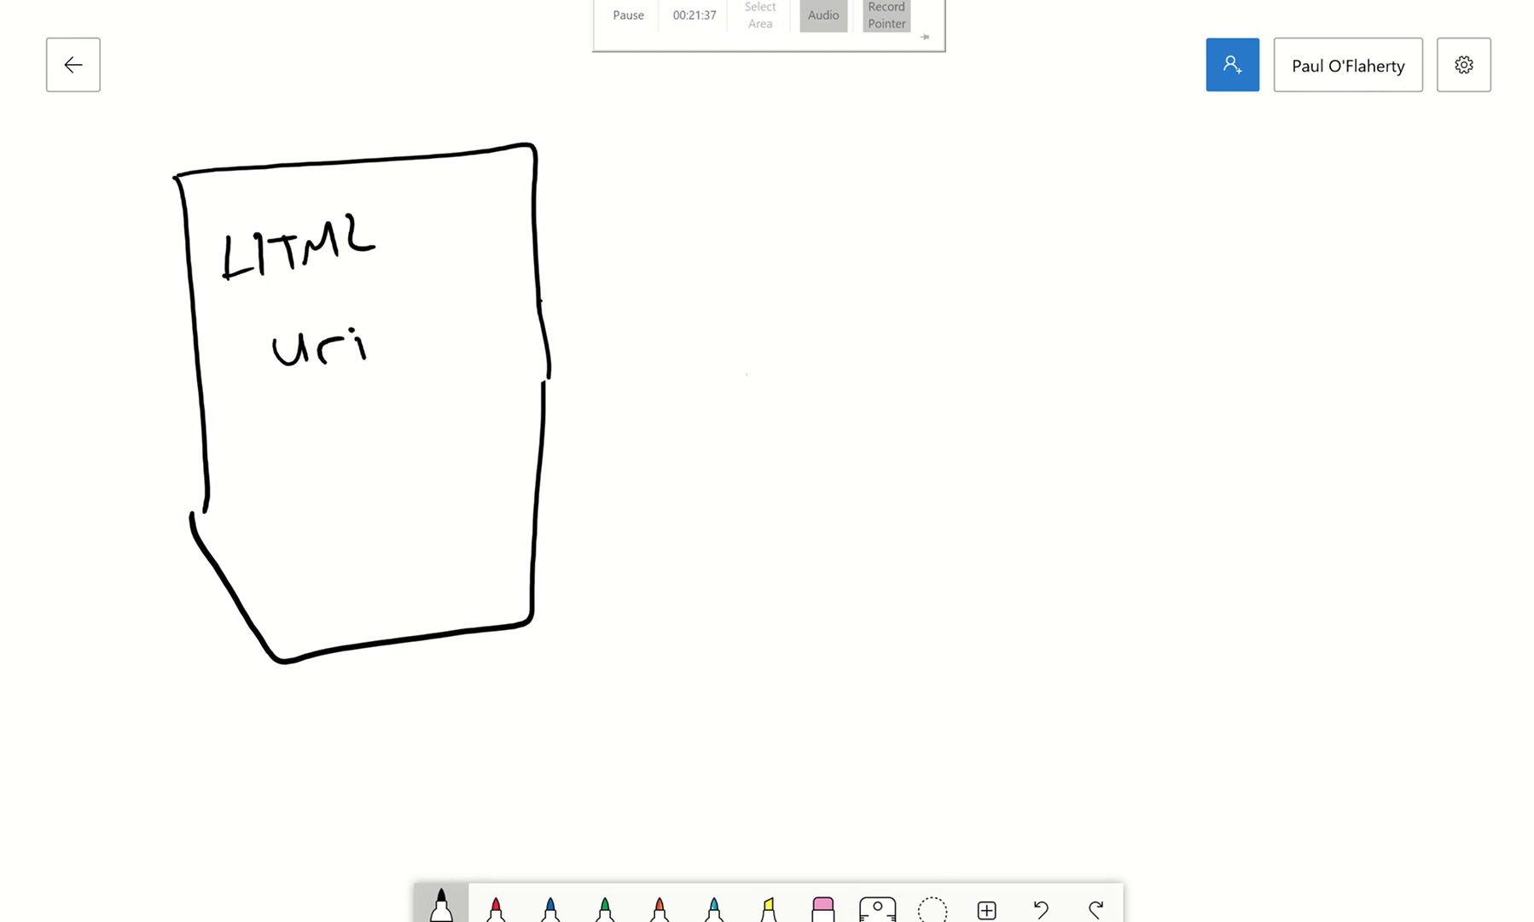
# Write "Binary" beside the page outline on the whiteboard, with "JPG" beneath it.
pyautogui.moveTo(783, 346)
pyautogui.mouseDown()
pyautogui.moveTo(757, 372)
pyautogui.moveTo(807, 384)
pyautogui.mouseUp()
pyautogui.moveTo(798, 350); pyautogui.dragTo(838, 380)
pyautogui.moveTo(700, 291)
pyautogui.mouseDown()
pyautogui.moveTo(734, 244)
pyautogui.moveTo(739, 293)
pyautogui.moveTo(767, 277)
pyautogui.mouseUp()
pyautogui.moveTo(784, 285)
pyautogui.mouseDown()
pyautogui.moveTo(792, 258)
pyautogui.moveTo(810, 275)
pyautogui.mouseUp()
pyautogui.moveTo(826, 256)
pyautogui.mouseDown()
pyautogui.moveTo(815, 272)
pyautogui.moveTo(853, 271)
pyautogui.mouseUp()
pyautogui.moveTo(855, 271); pyautogui.dragTo(887, 256)
pyautogui.moveTo(892, 252)
pyautogui.mouseDown()
pyautogui.moveTo(910, 249)
pyautogui.moveTo(869, 283)
pyautogui.mouseUp()
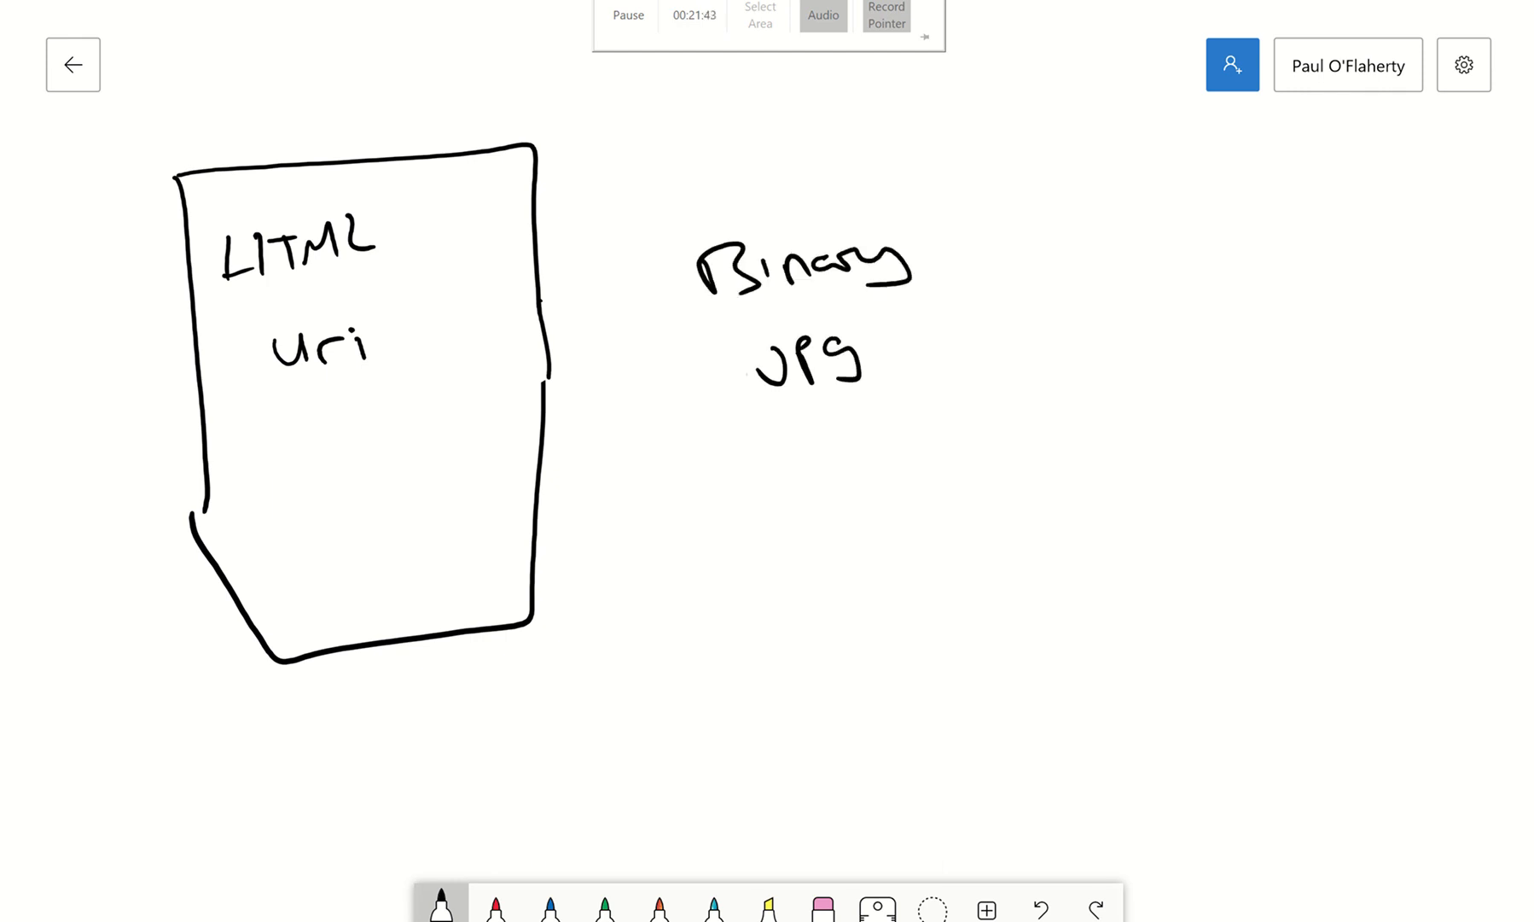
# Underline the word "Binary" and circle both "uri" and "Binary" in black.
pyautogui.moveTo(711, 315); pyautogui.dragTo(945, 292)
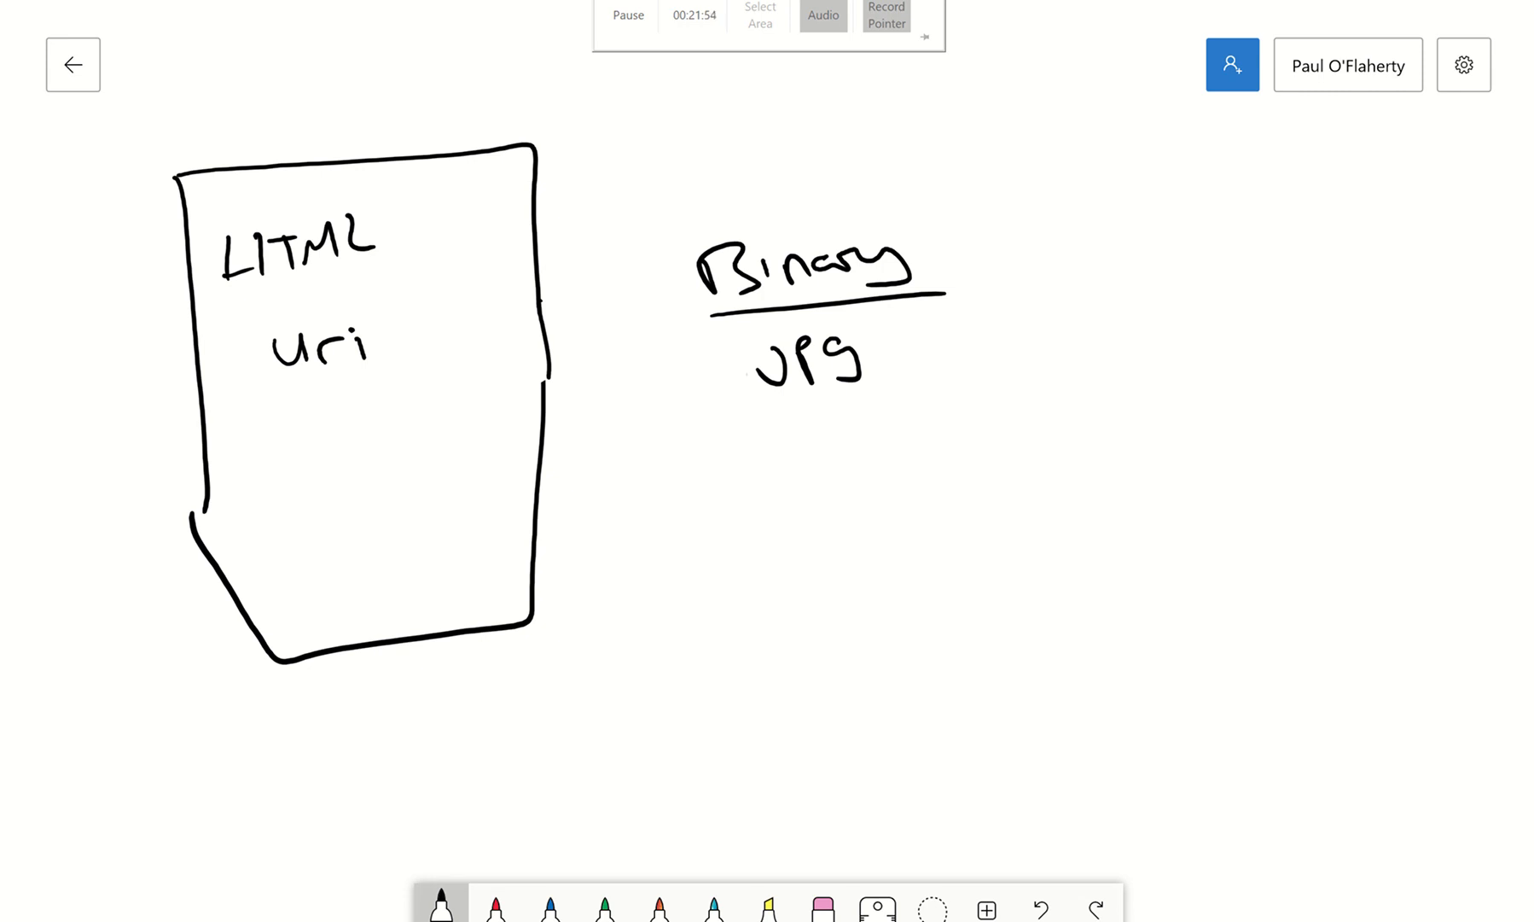
pyautogui.moveTo(402, 313)
pyautogui.mouseDown()
pyautogui.moveTo(295, 304)
pyautogui.moveTo(414, 336)
pyautogui.moveTo(329, 301)
pyautogui.mouseUp()
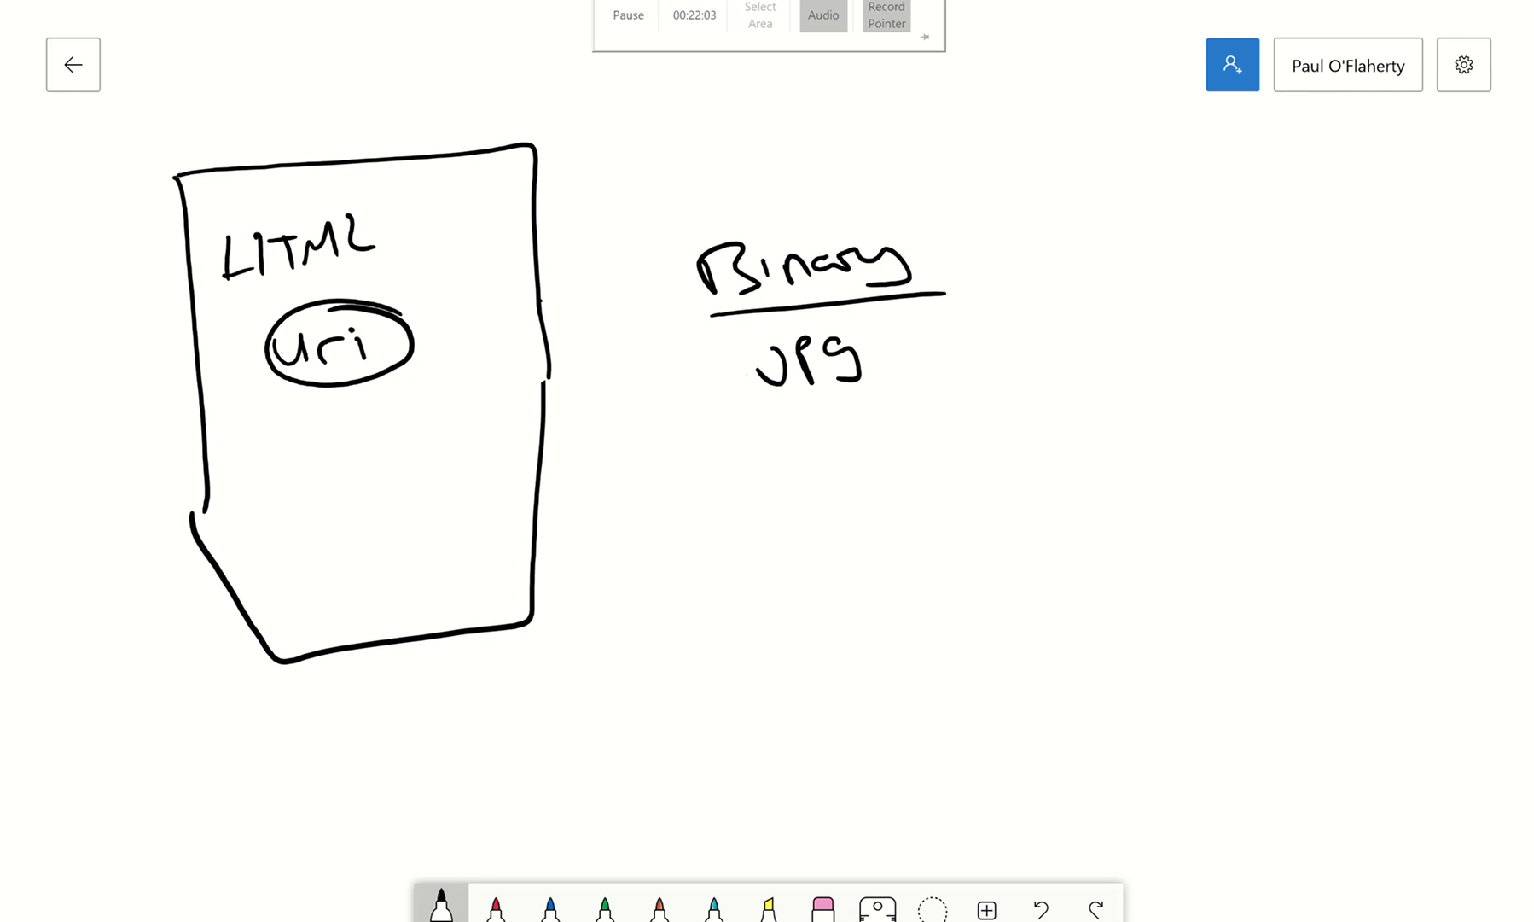
pyautogui.moveTo(856, 195)
pyautogui.mouseDown()
pyautogui.moveTo(726, 318)
pyautogui.moveTo(930, 224)
pyautogui.moveTo(758, 193)
pyautogui.mouseUp()
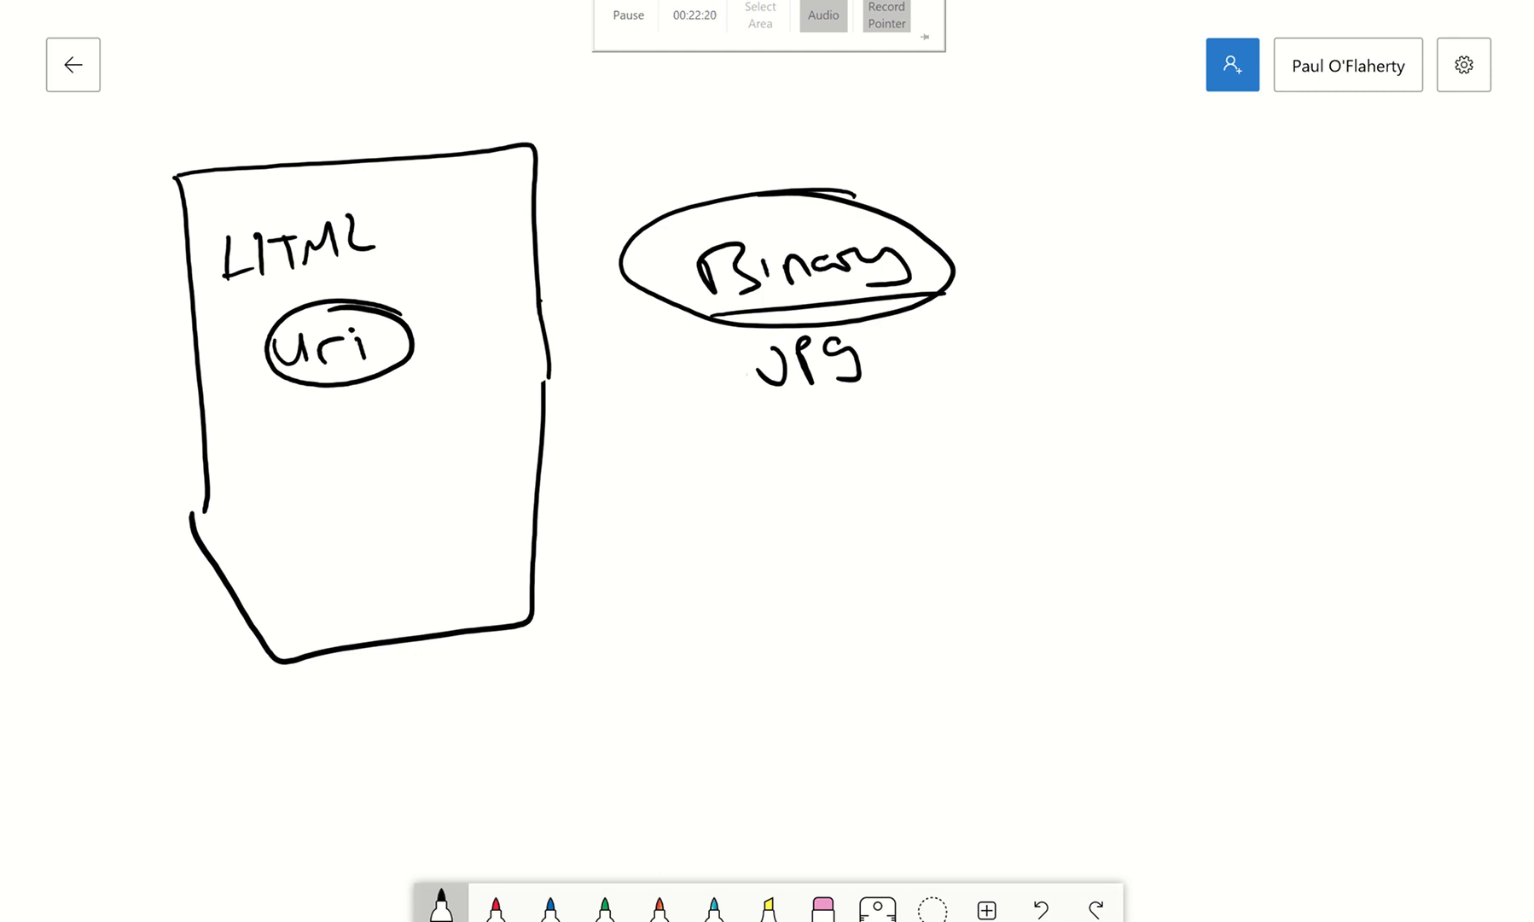
# Switch to the Flow being edited, dismiss the touch keyboard and activate the OCR action's Image Content field.
pyautogui.hotkey('alt', 'Tab')
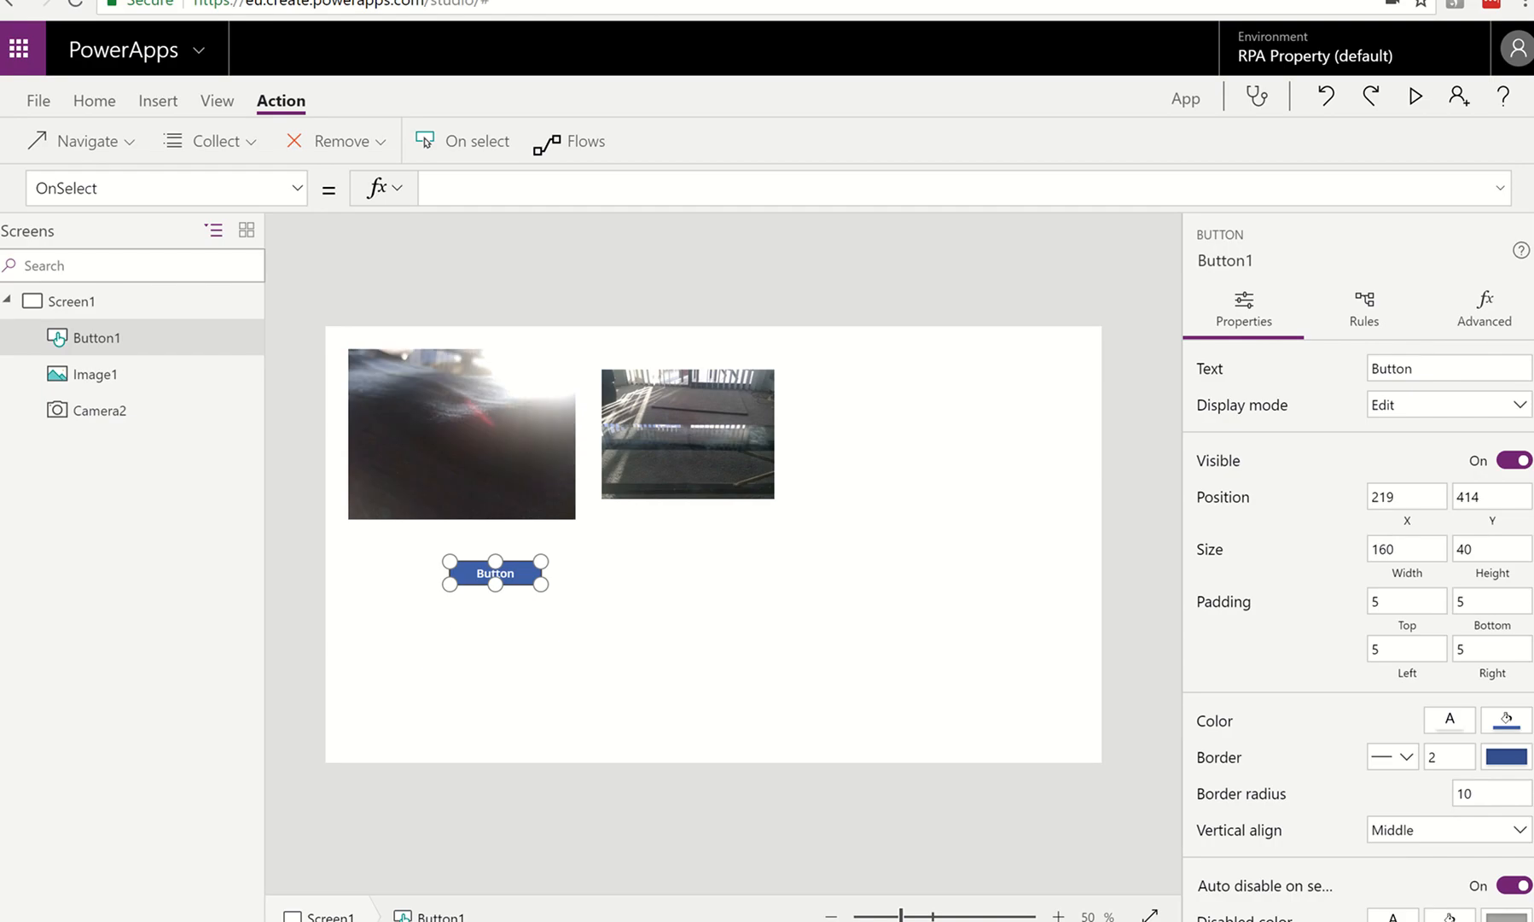
pyautogui.hotkey('ctrl', 'Tab')
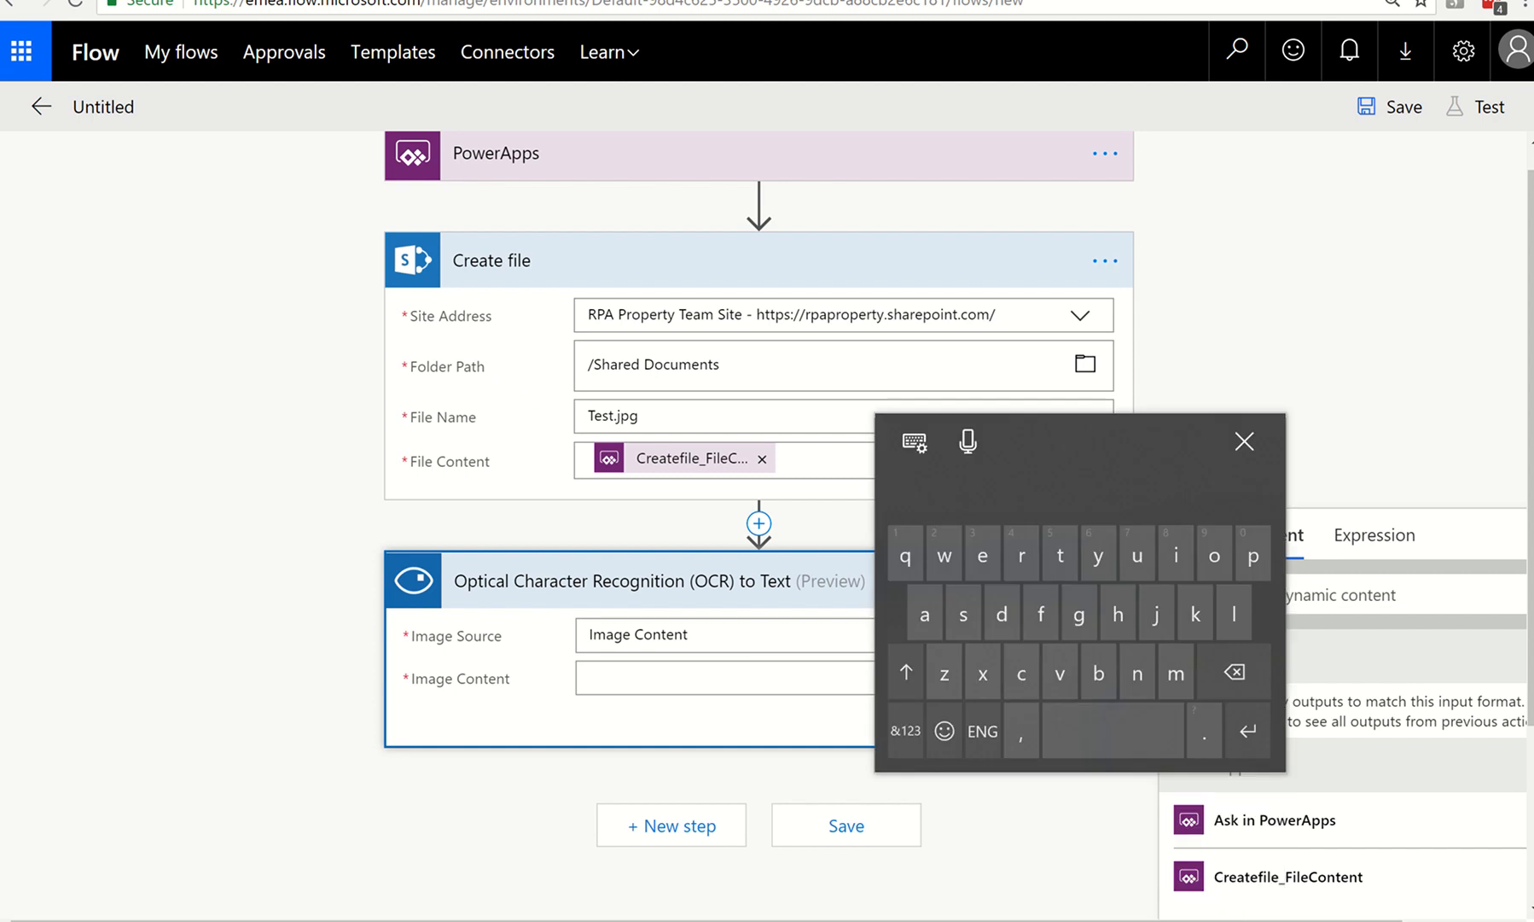
pyautogui.click(1244, 440)
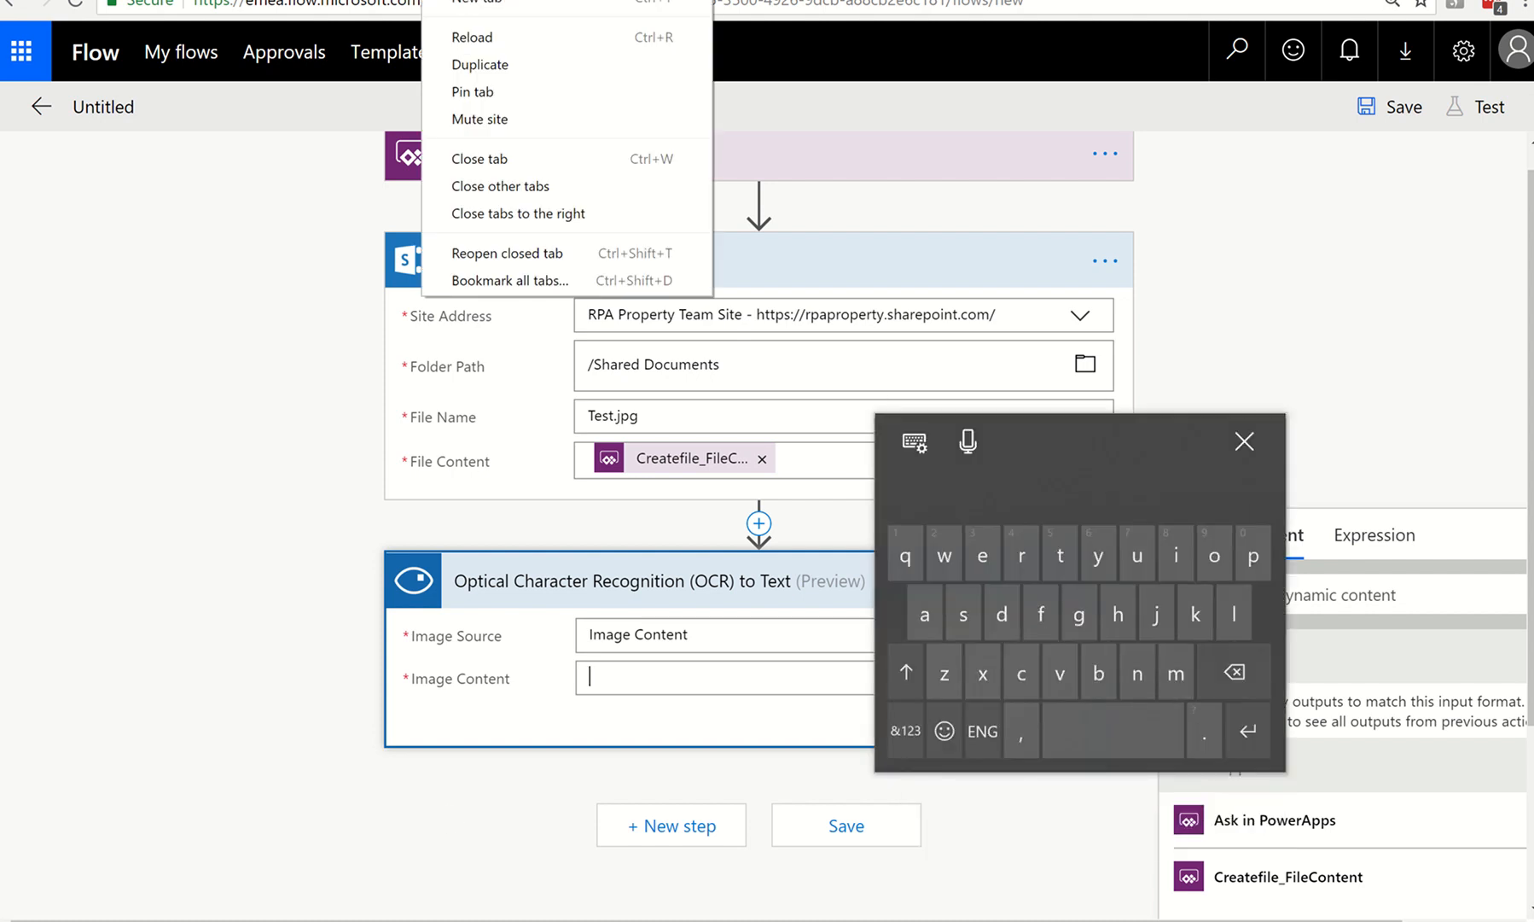
pyautogui.click(649, 678)
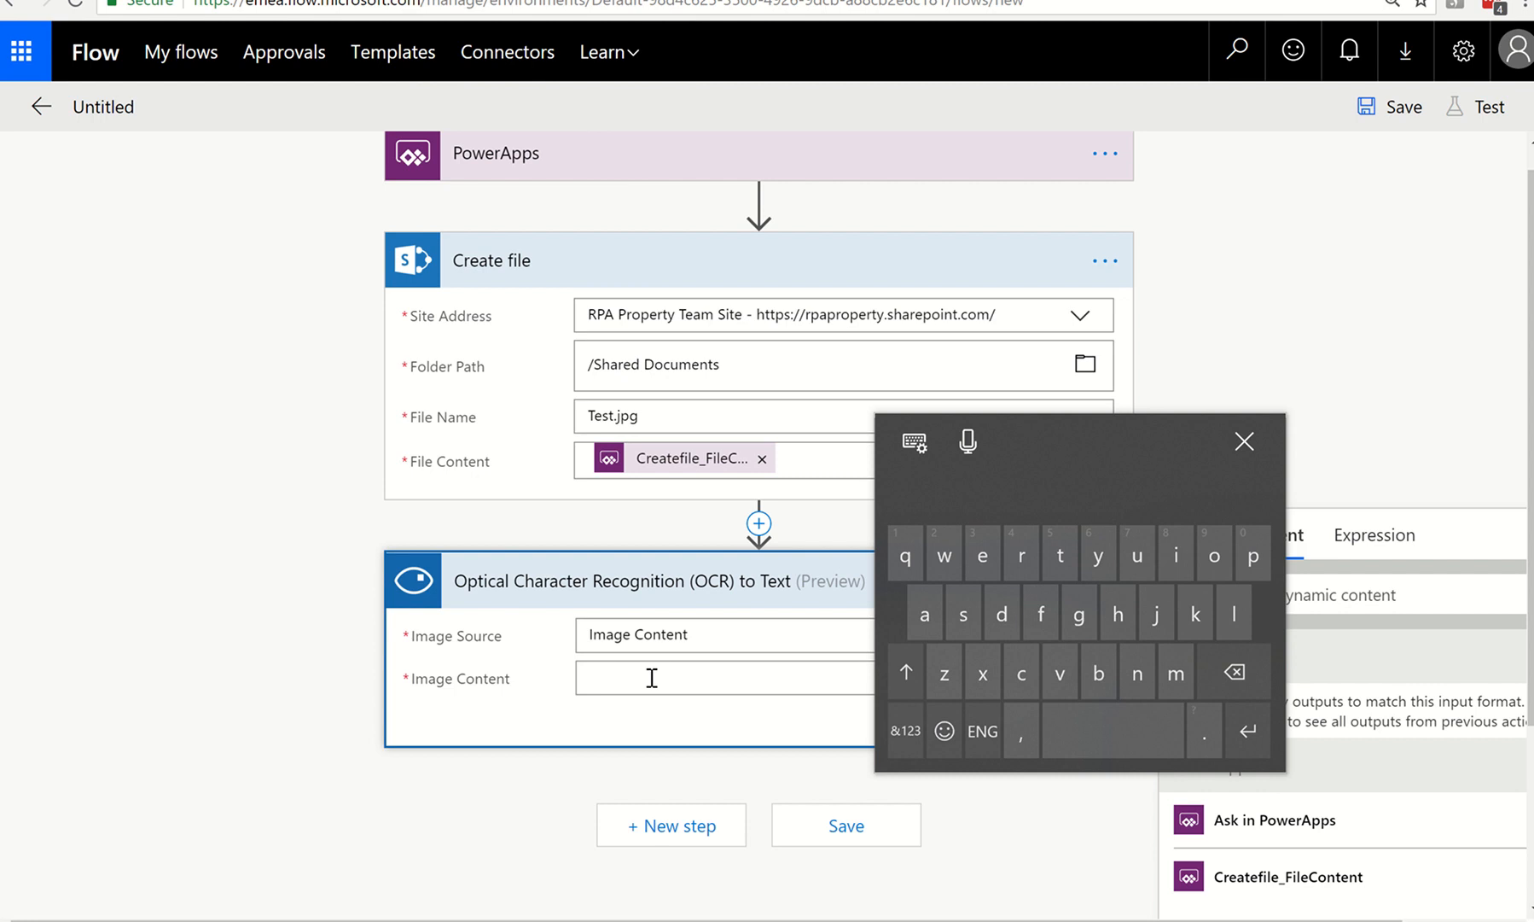
pyautogui.click(1253, 442)
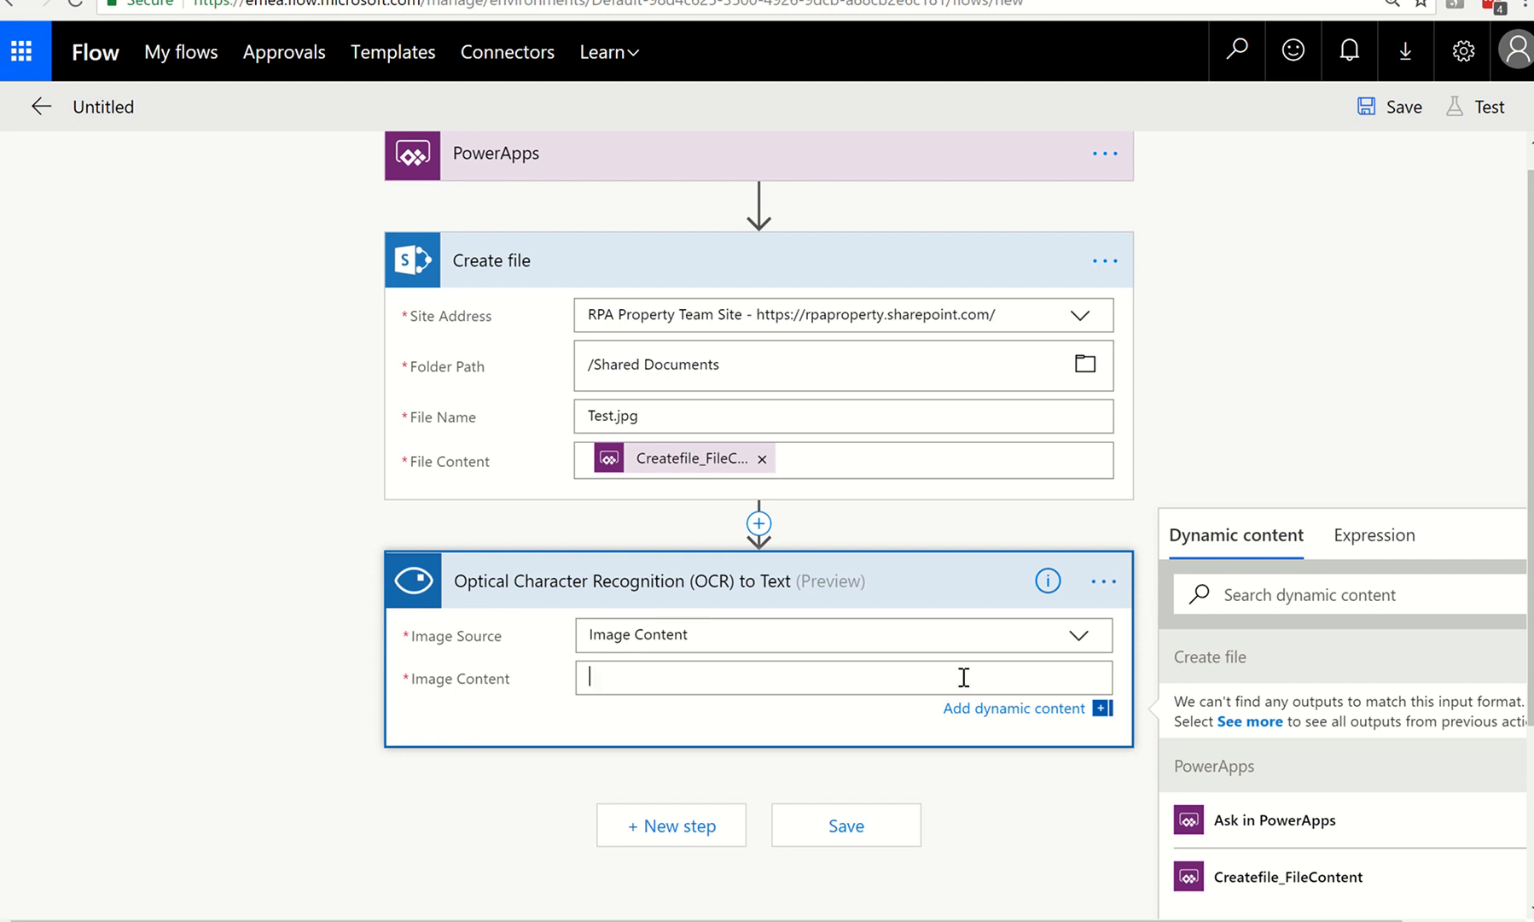
# Clear the directly inserted Createfile_FileContent token from Image Content and start a dataUriToBinary() expression for that field instead.
pyautogui.click(1233, 881)
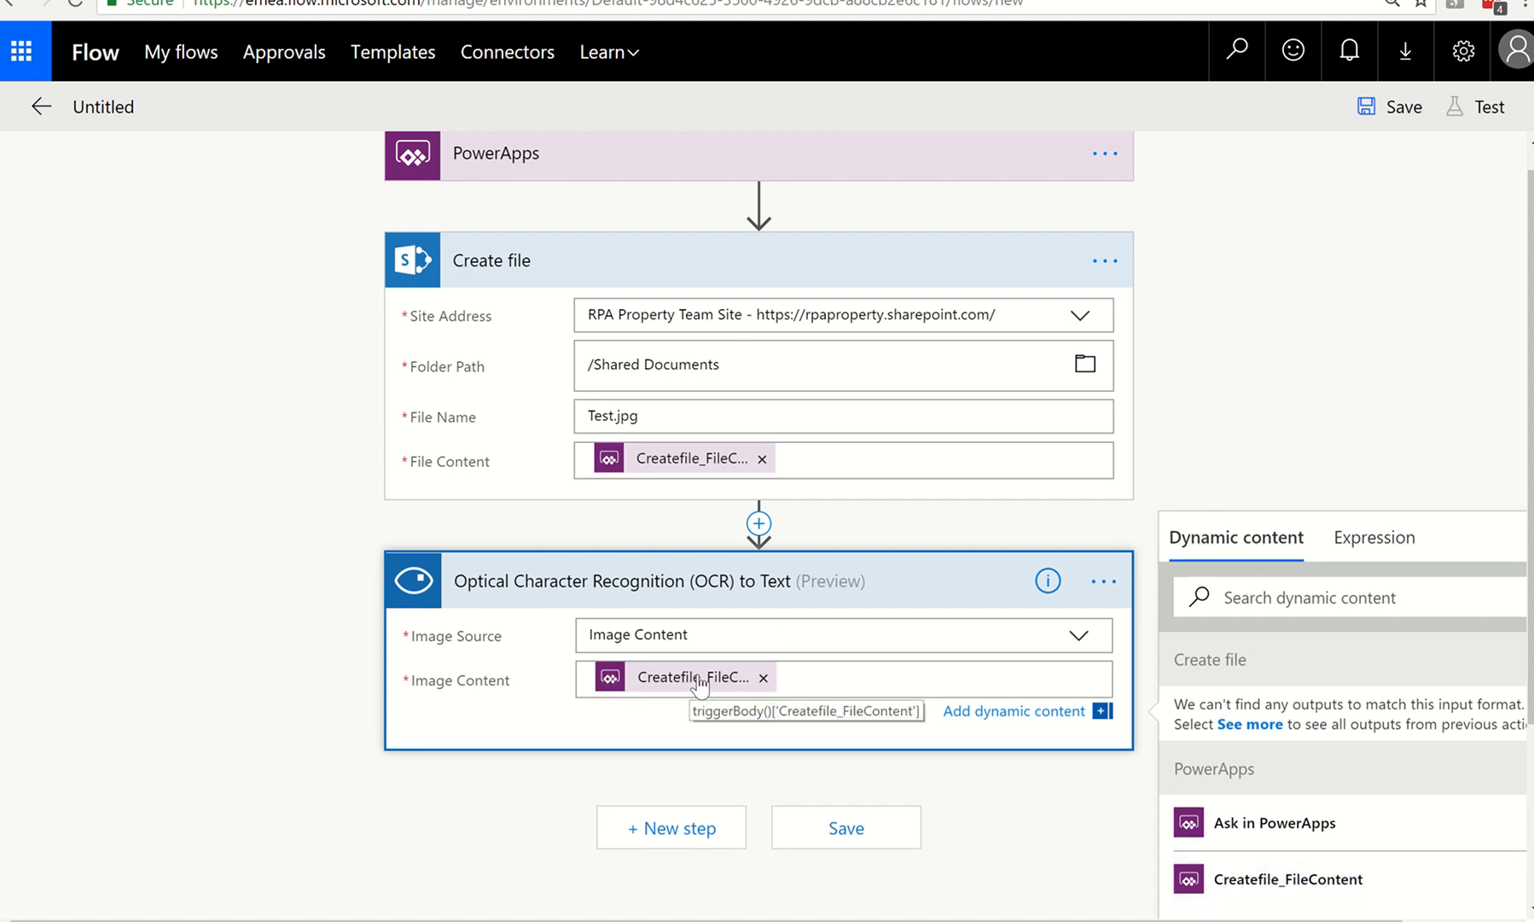
pyautogui.click(765, 679)
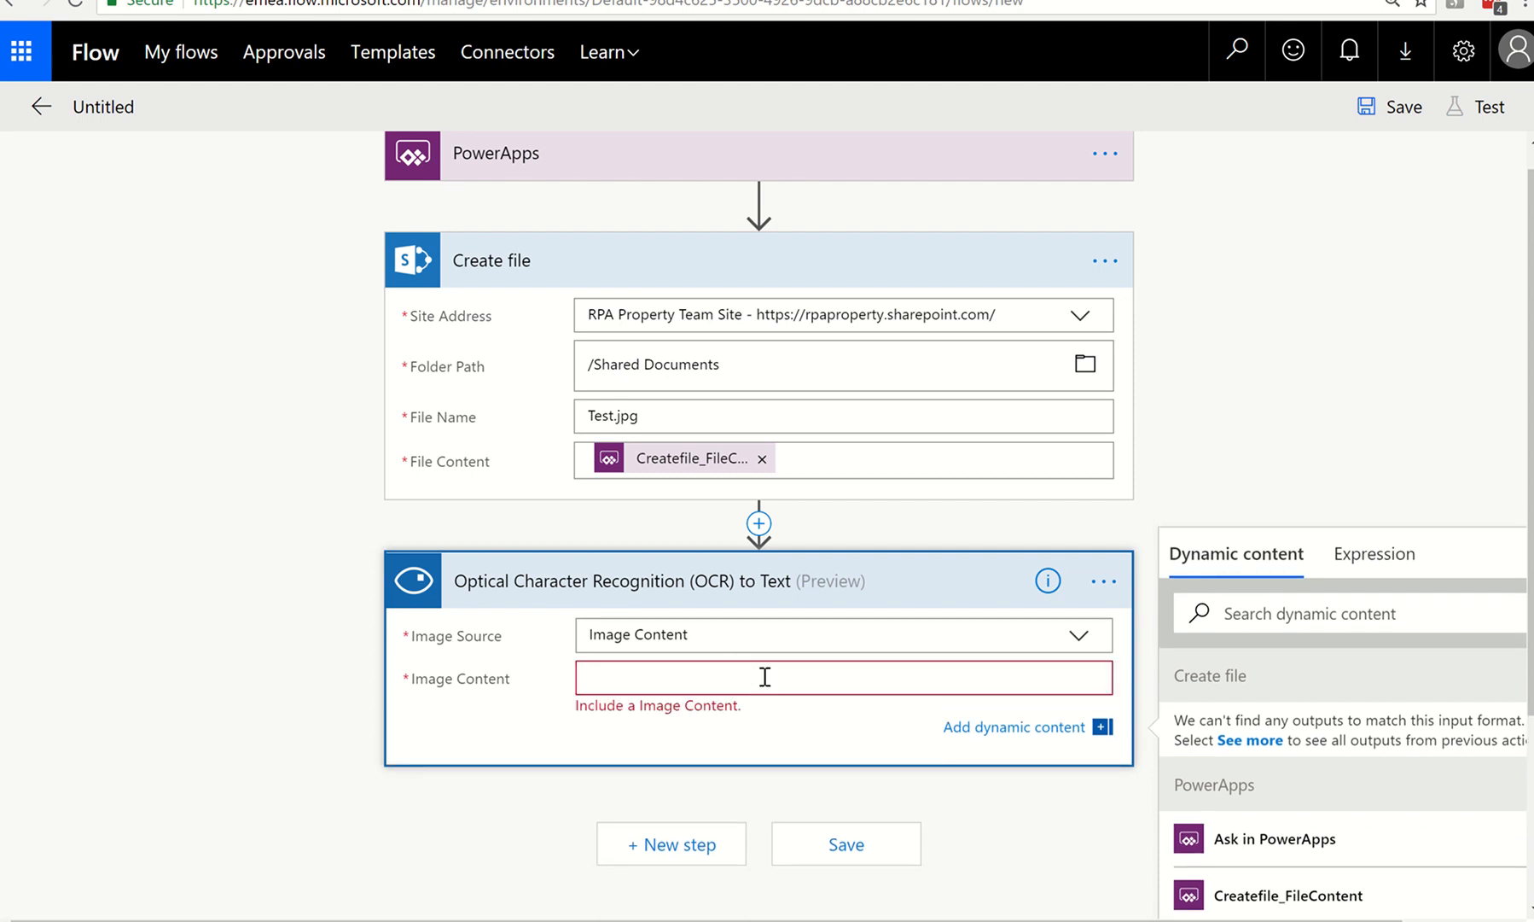
pyautogui.click(1369, 561)
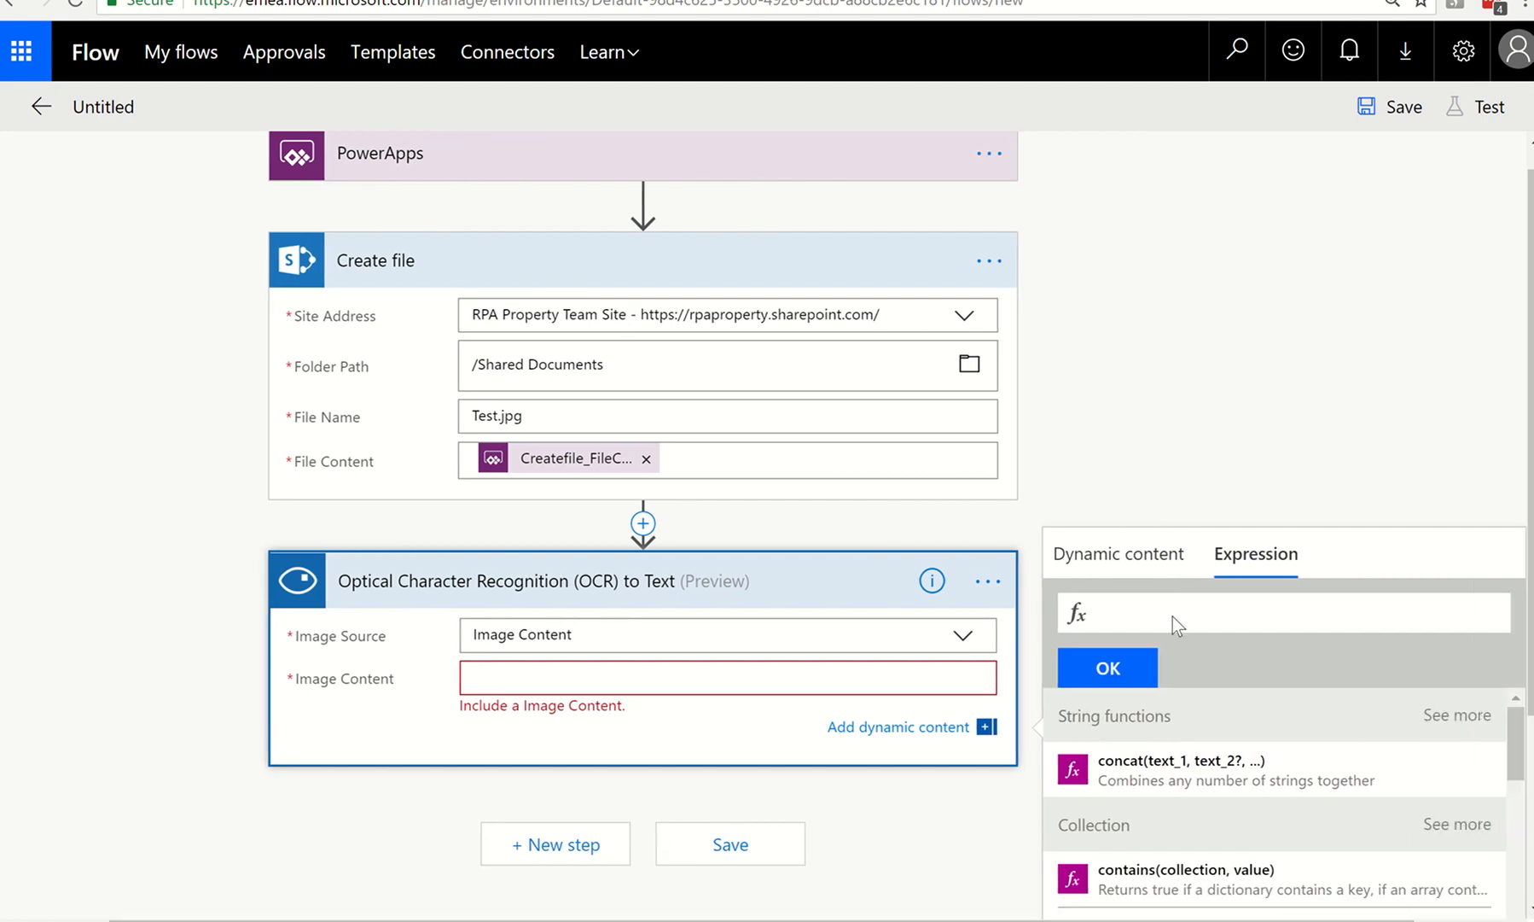
pyautogui.click(1205, 613)
pyautogui.write('dat')
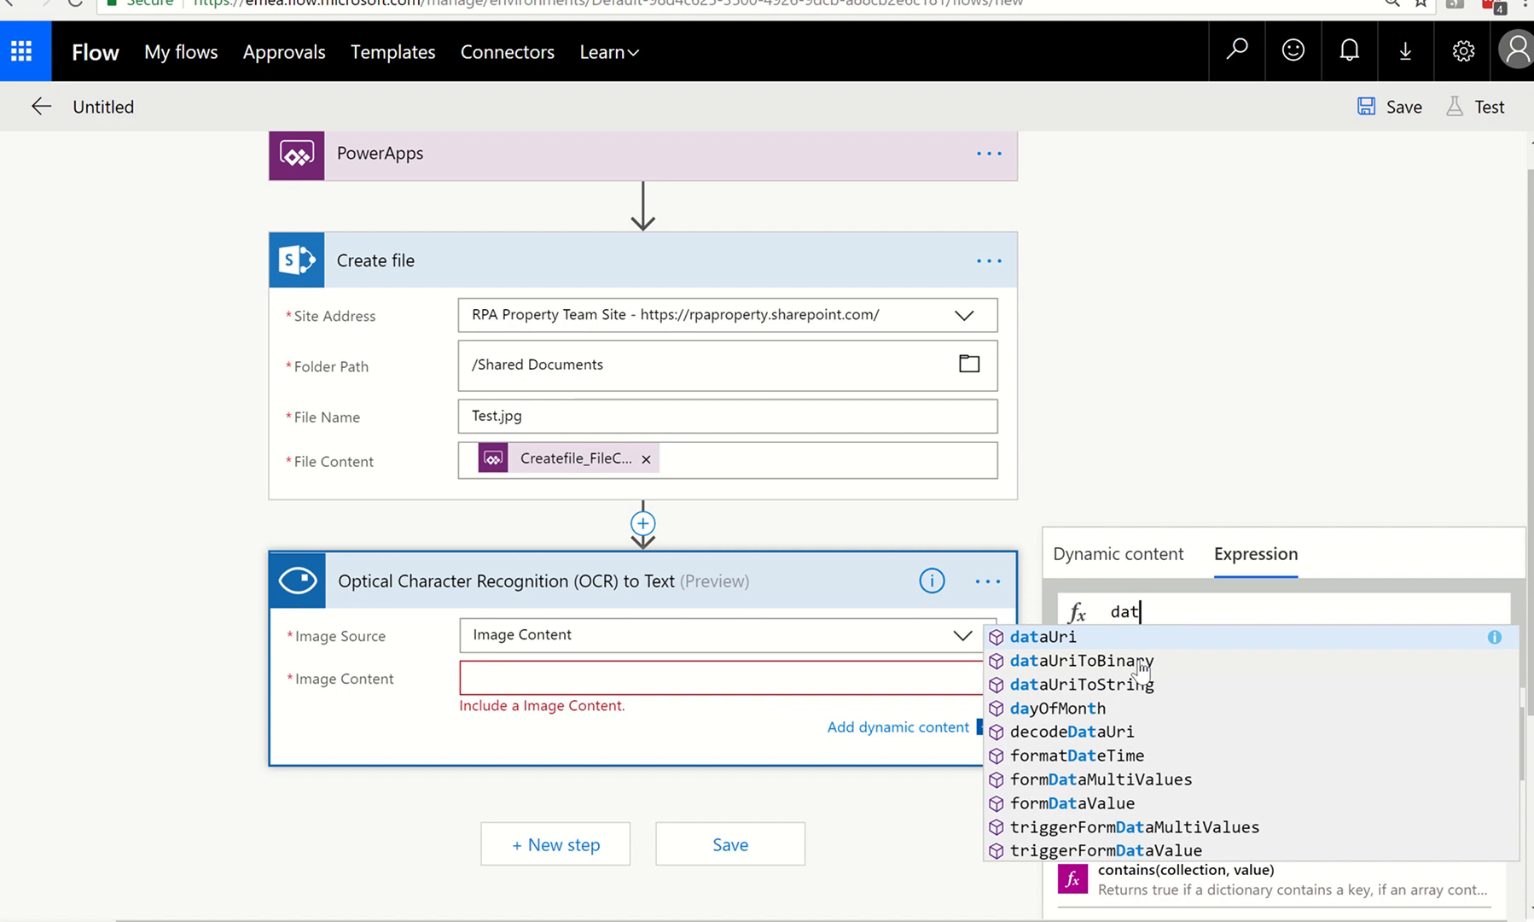
pyautogui.click(1141, 664)
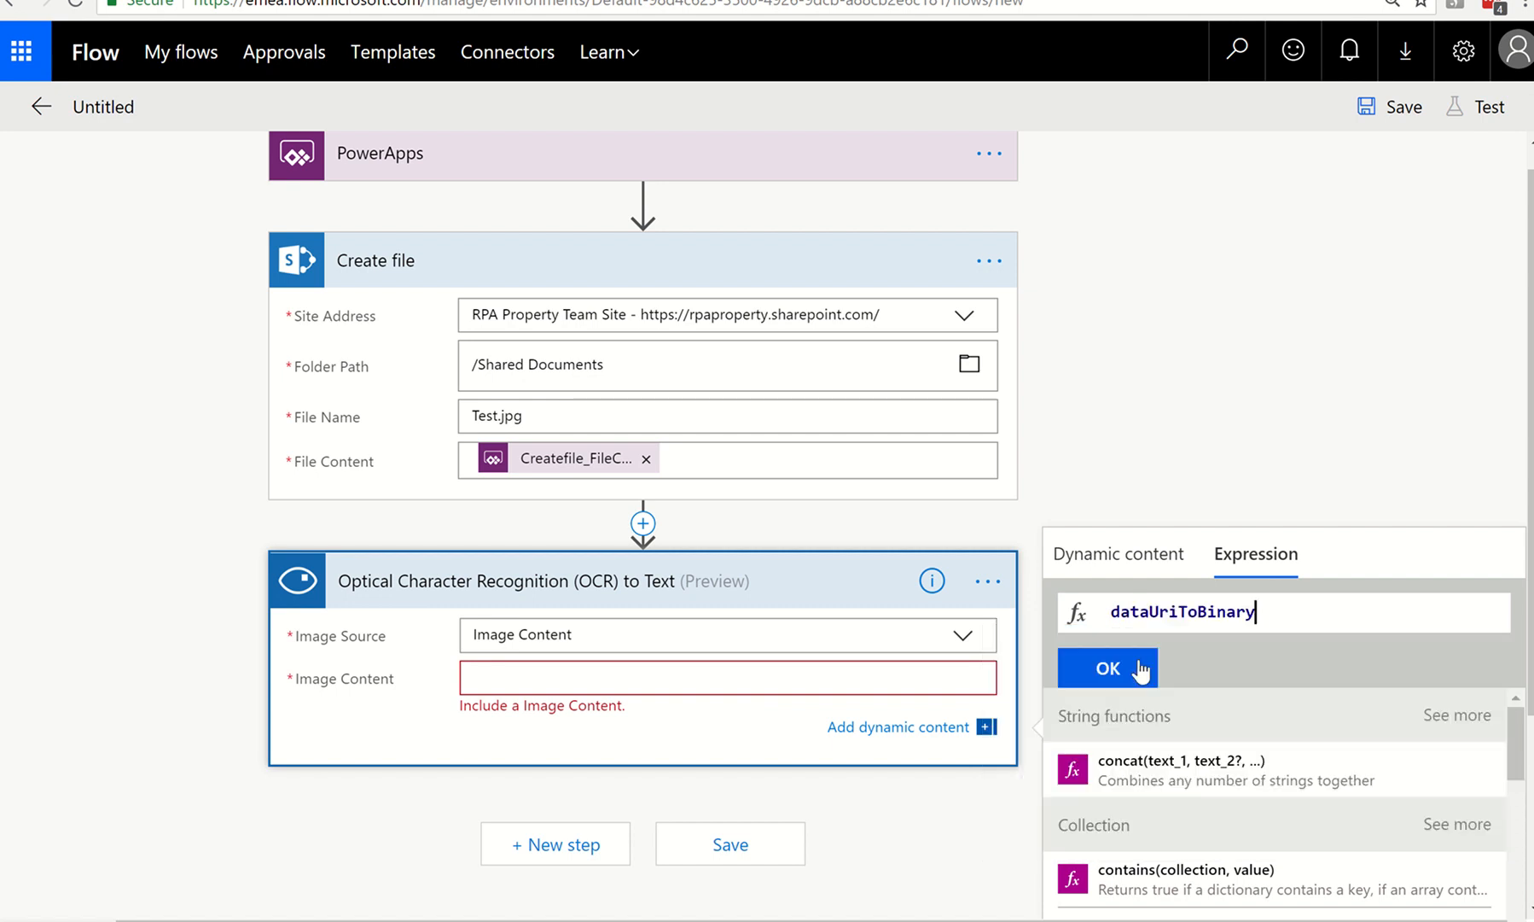
pyautogui.write('(')
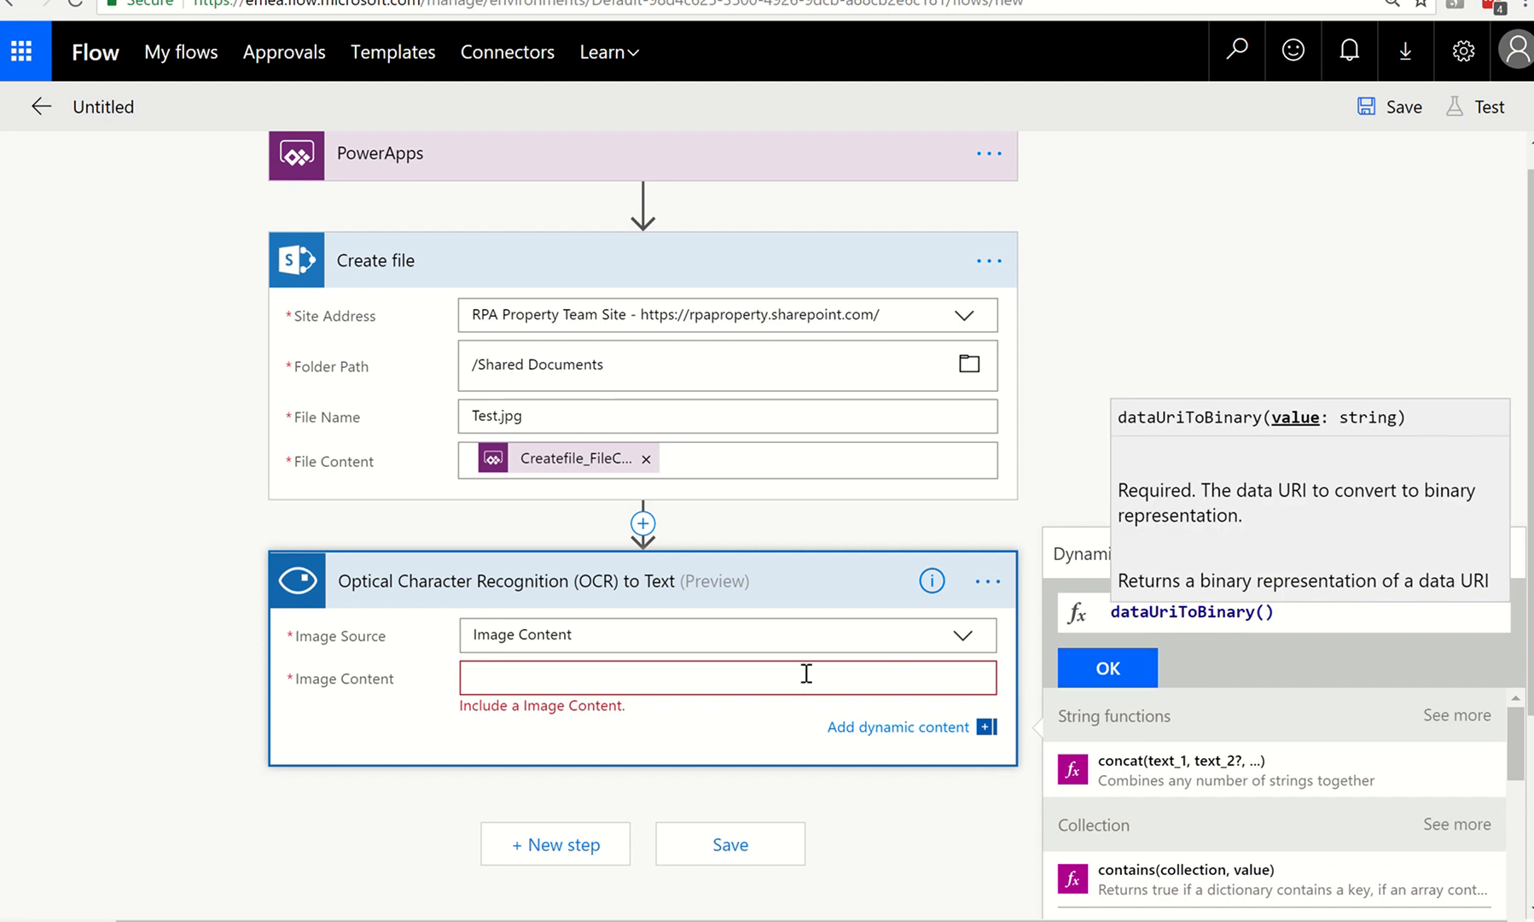
# Insert the PowerApps Createfile_FileContent value inside dataUriToBinary() and apply the expression to the OCR action's Image Content.
pyautogui.click(1079, 560)
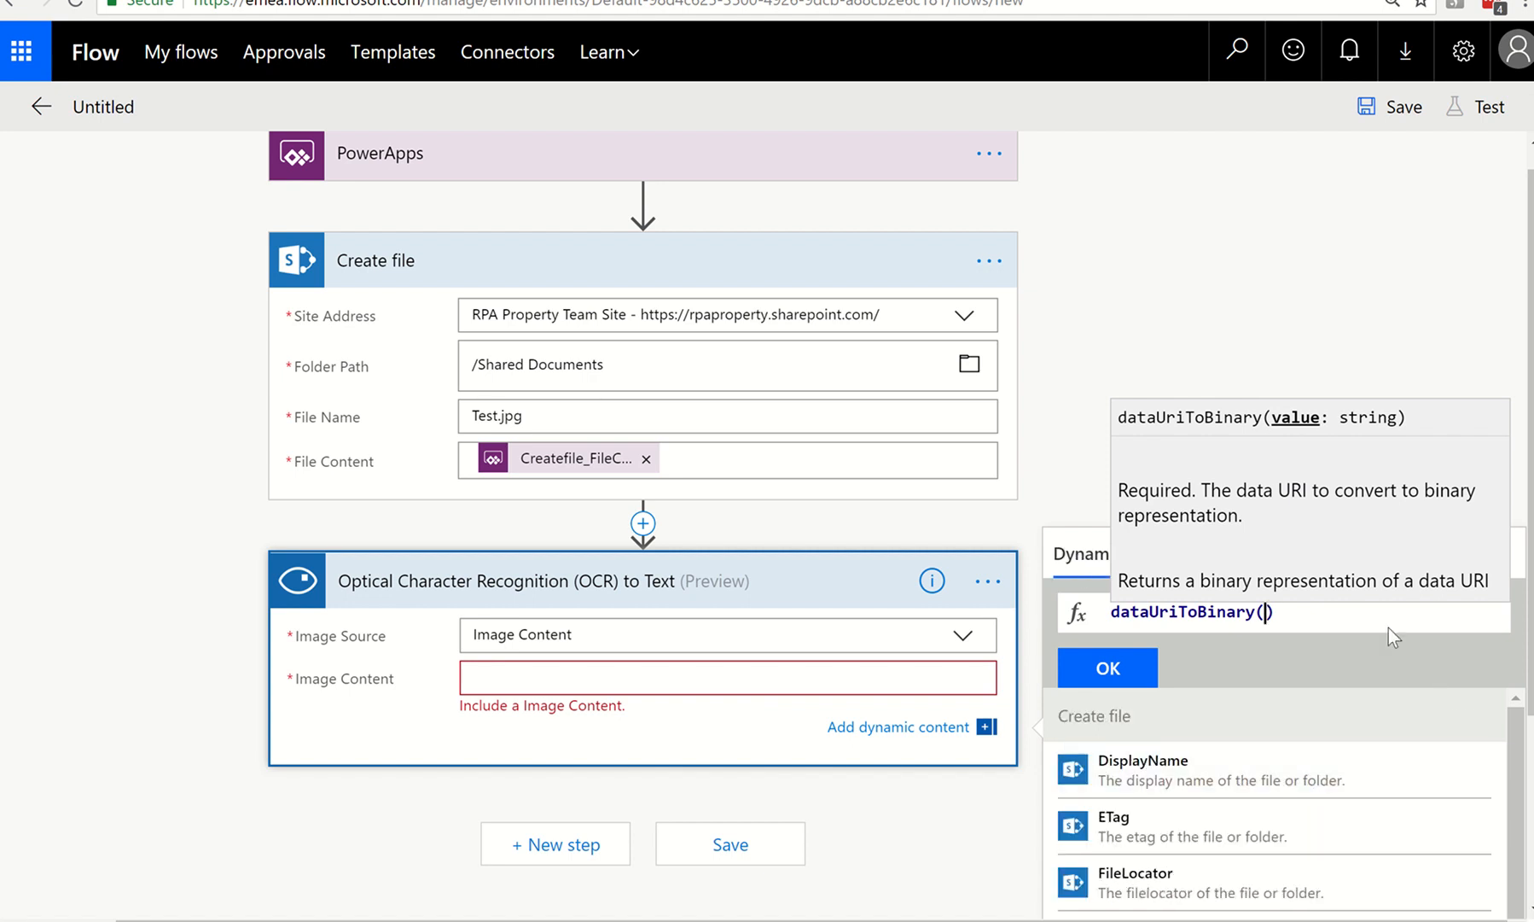
pyautogui.scroll(-3, 1389, 628)
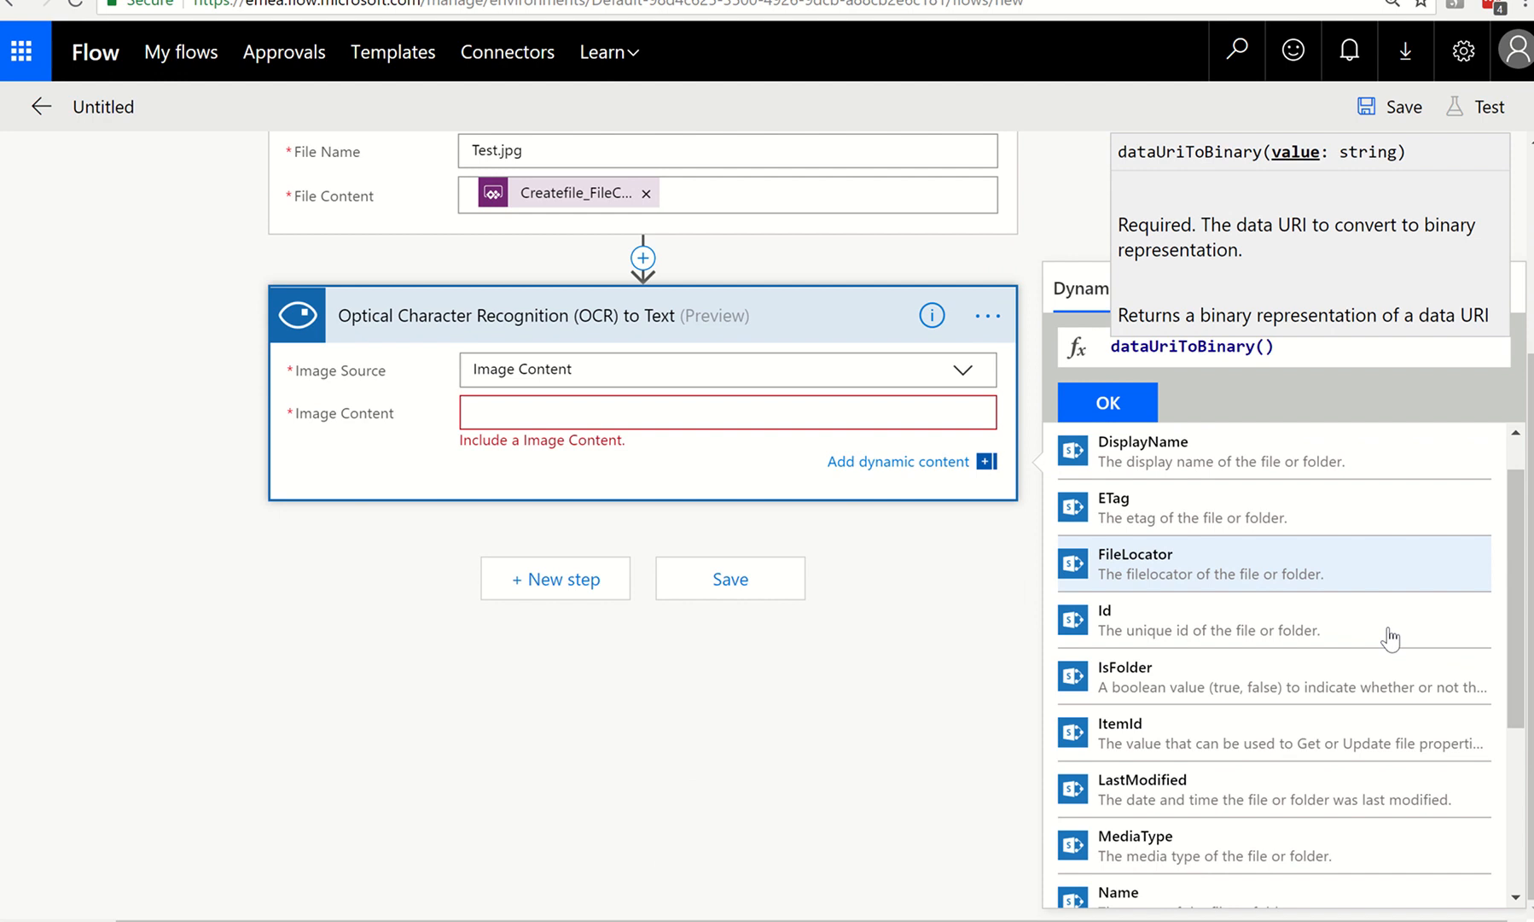
pyautogui.scroll(-1, 1388, 636)
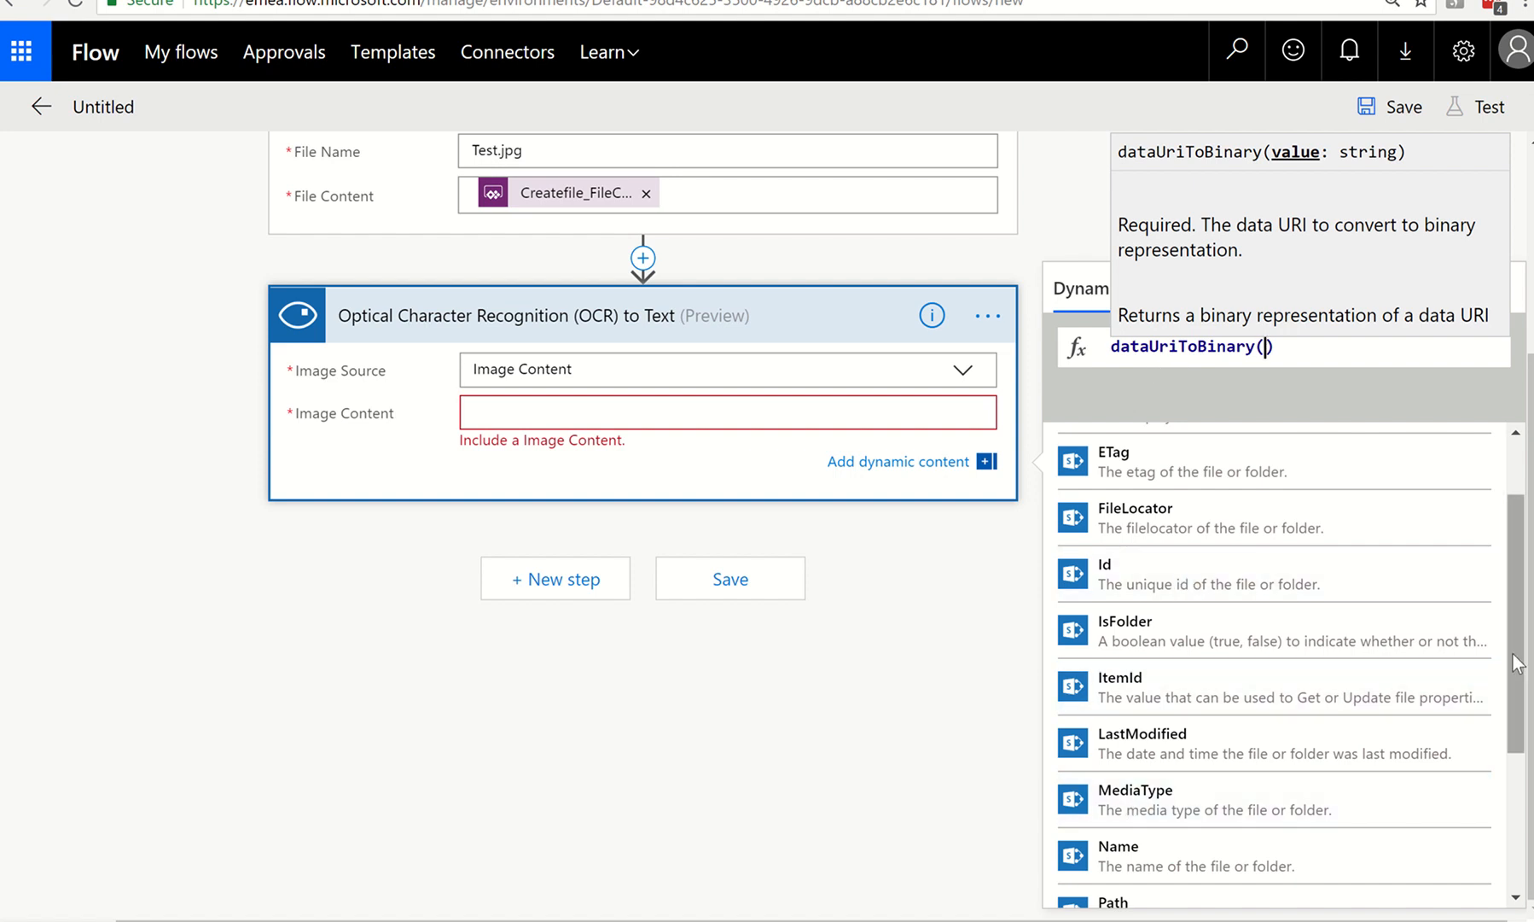
pyautogui.moveTo(1512, 652); pyautogui.dragTo(1518, 830)
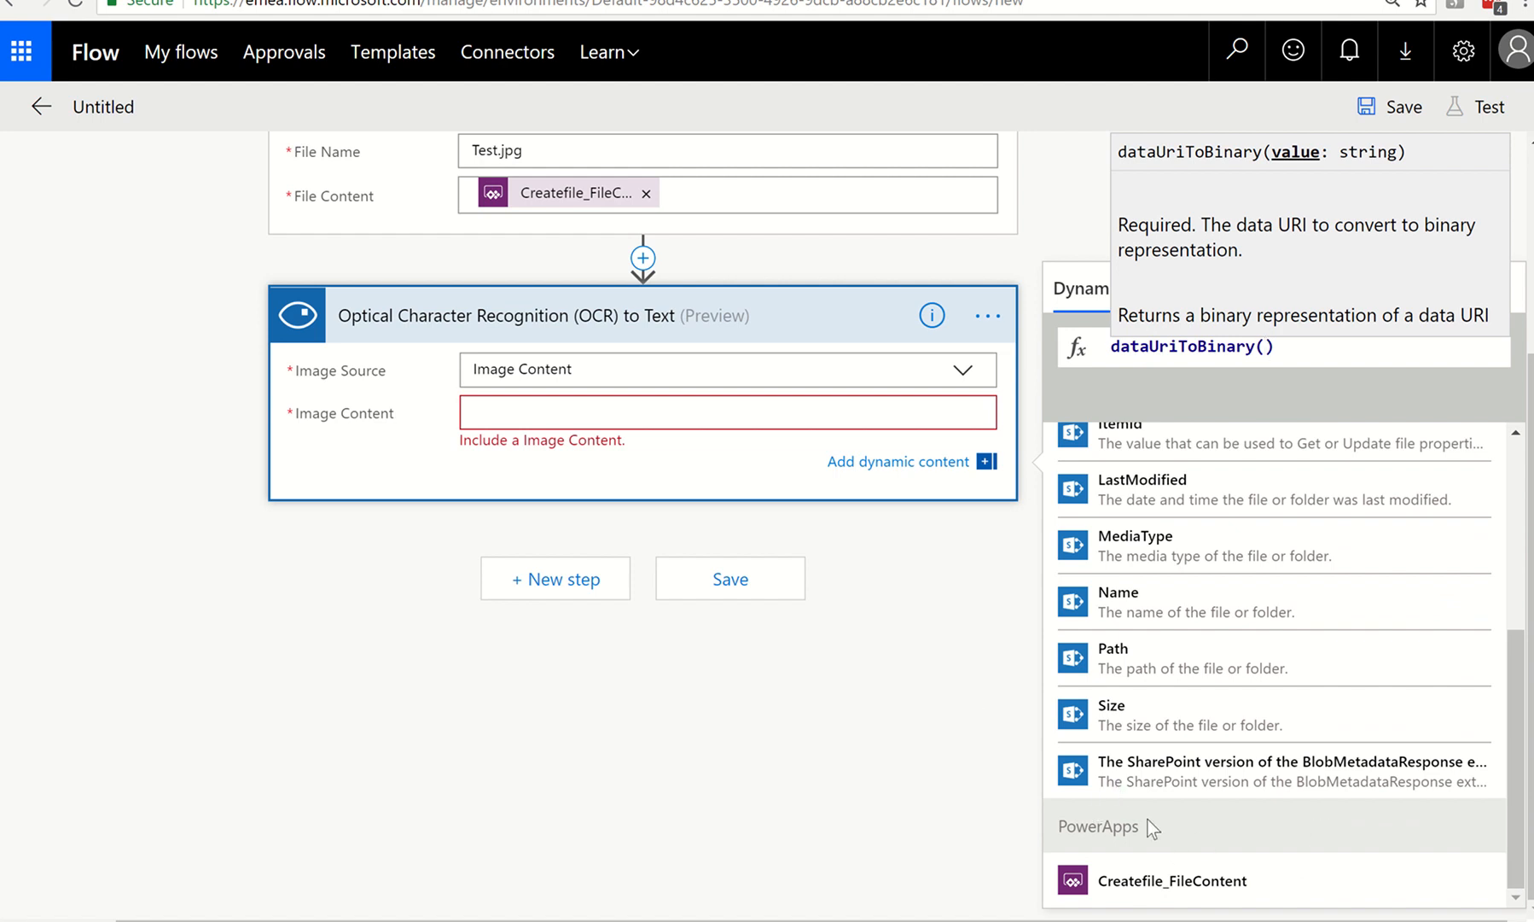
pyautogui.click(1166, 887)
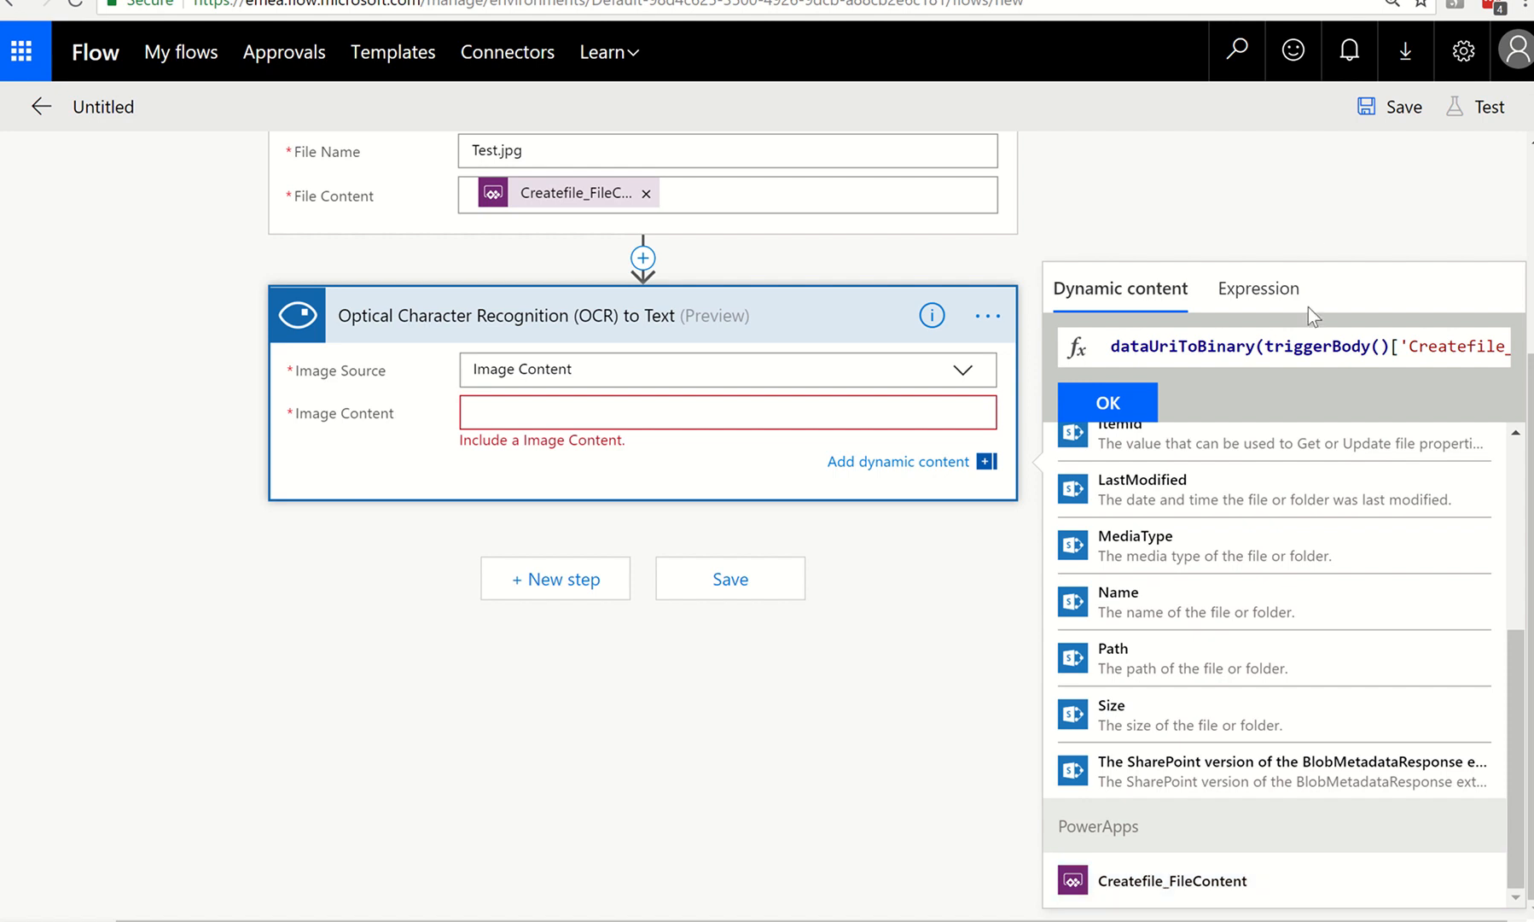
pyautogui.click(1109, 403)
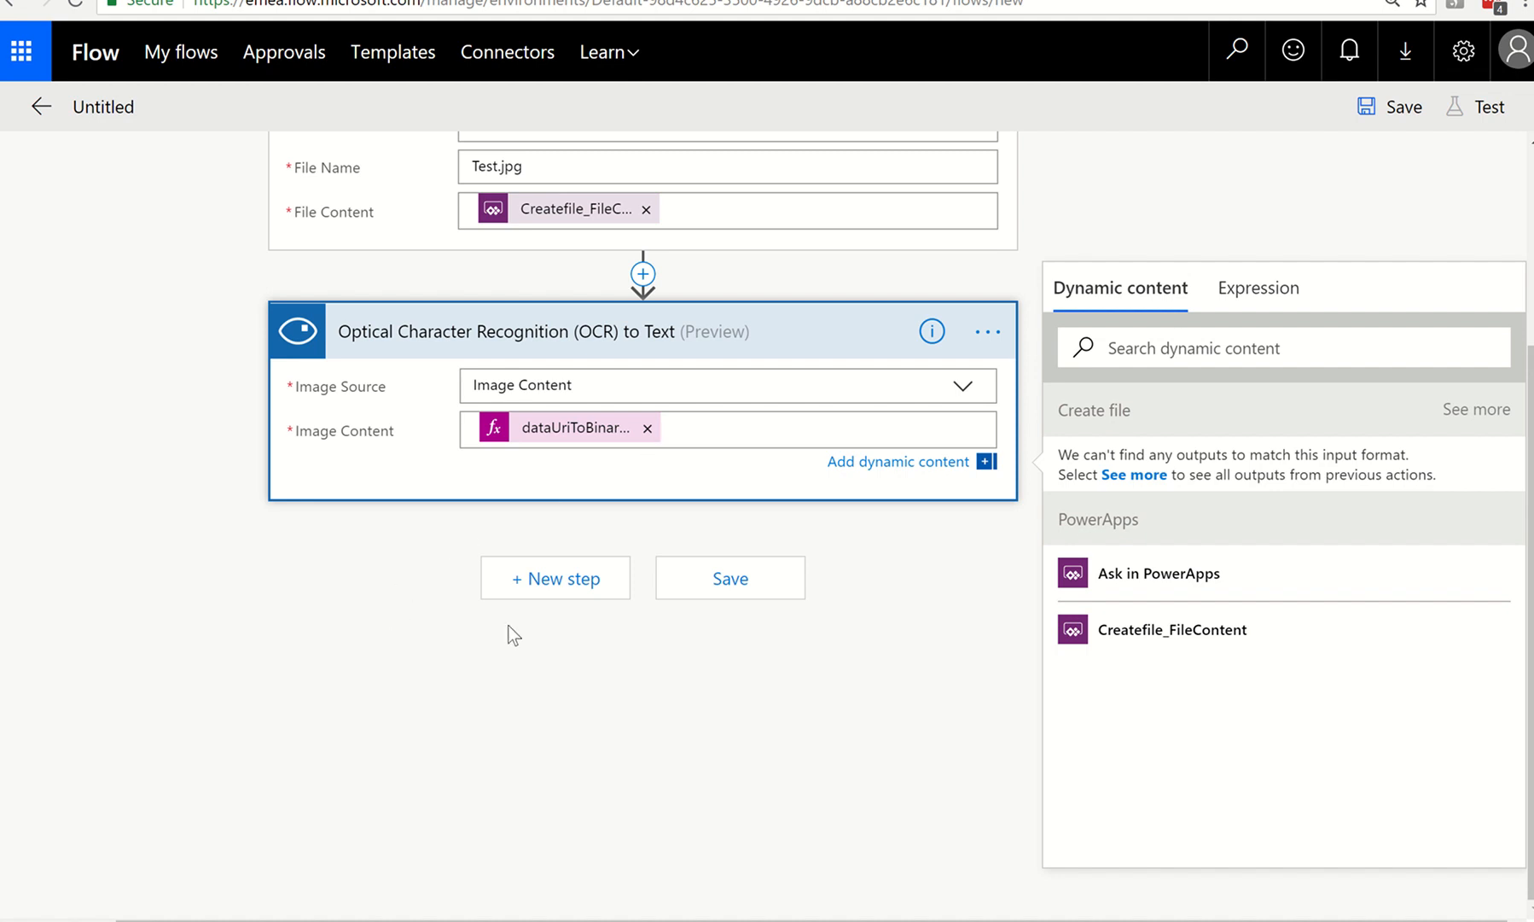
# Add a "Respond to PowerApps" action after the OCR action, finding it by searching for "Powera".
pyautogui.click(566, 588)
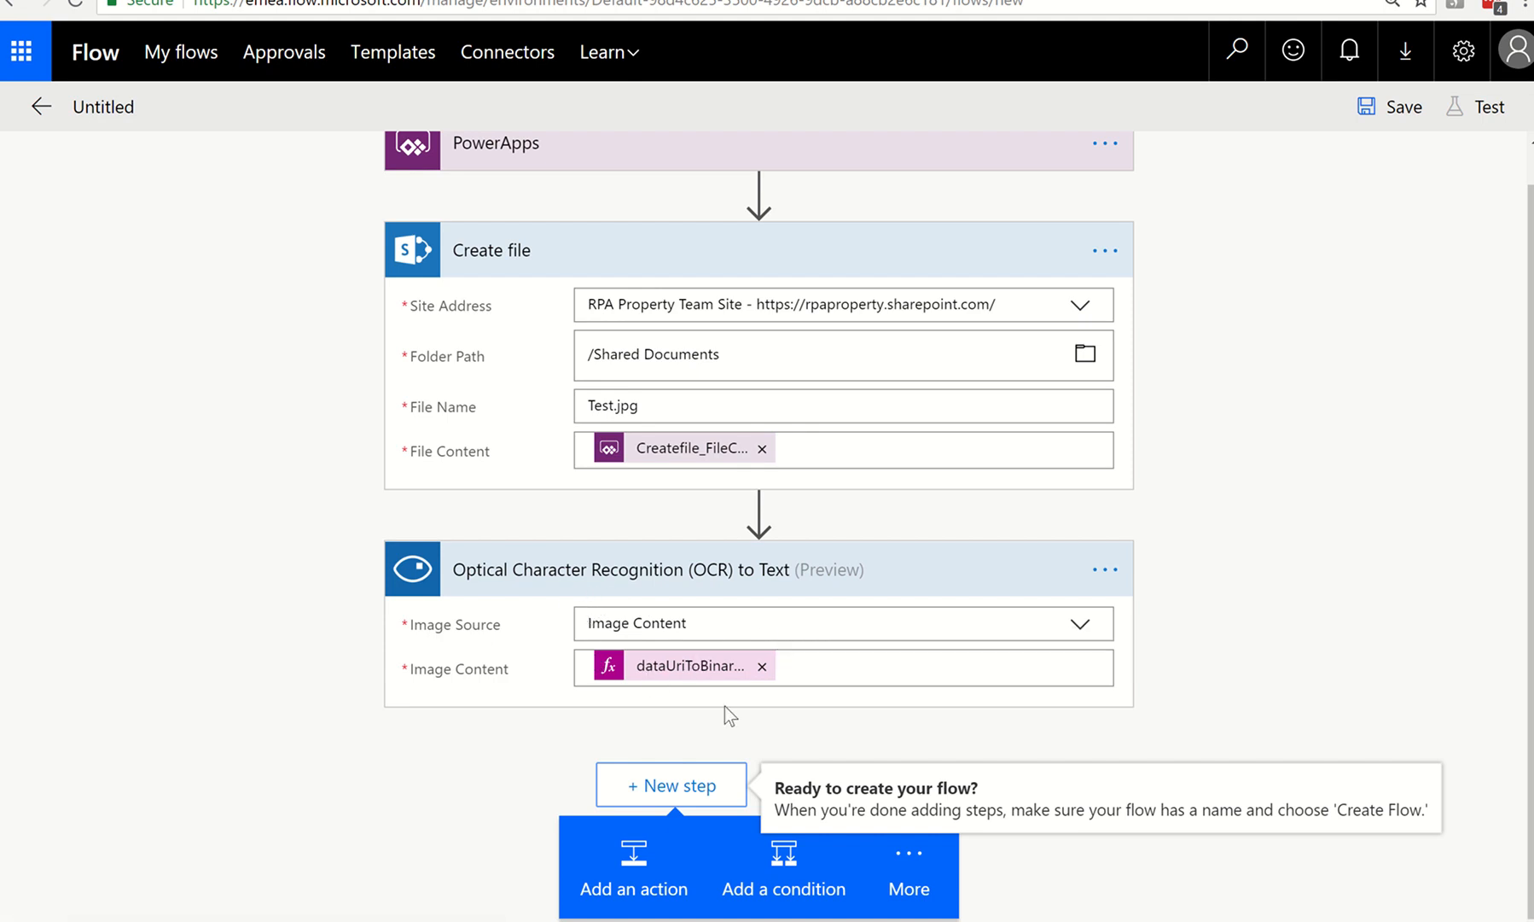
pyautogui.click(635, 862)
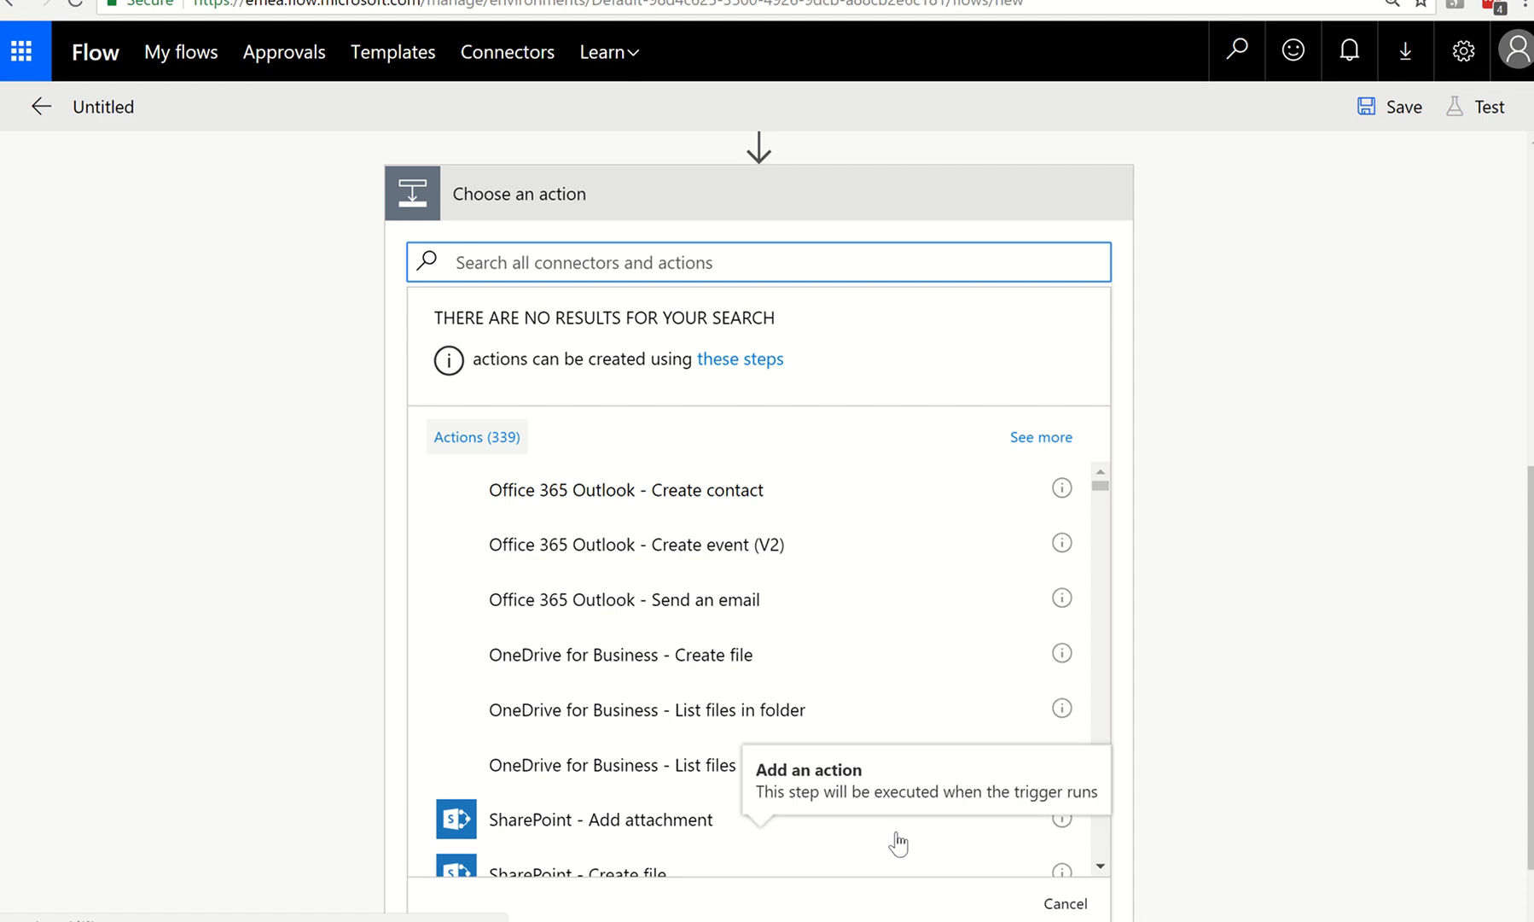
pyautogui.write('Poe')
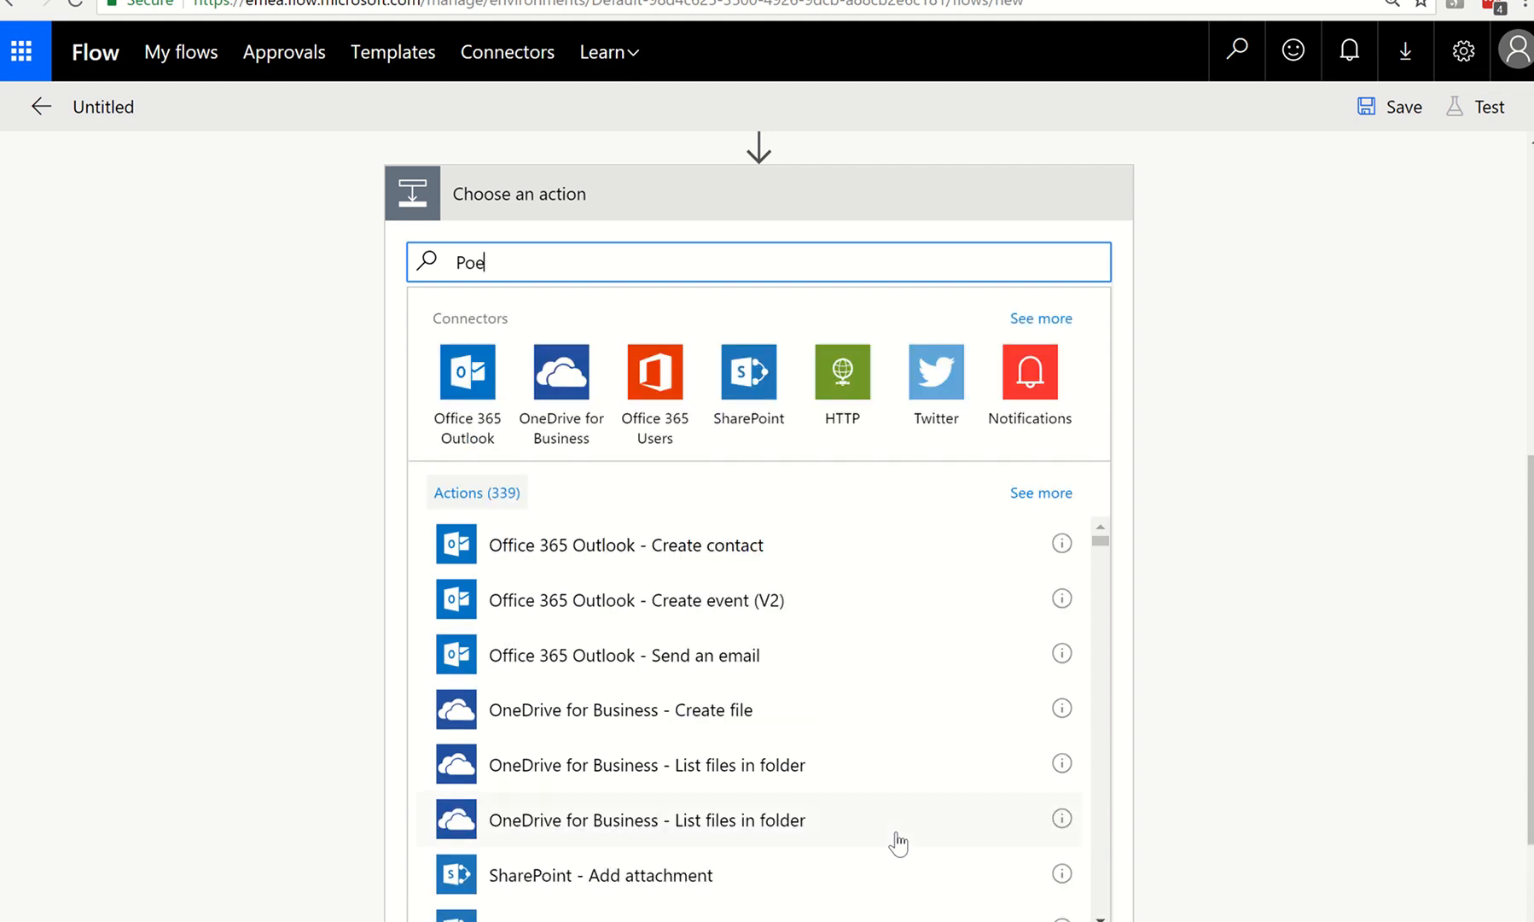
pyautogui.press('BackSpace')
pyautogui.write('wera')
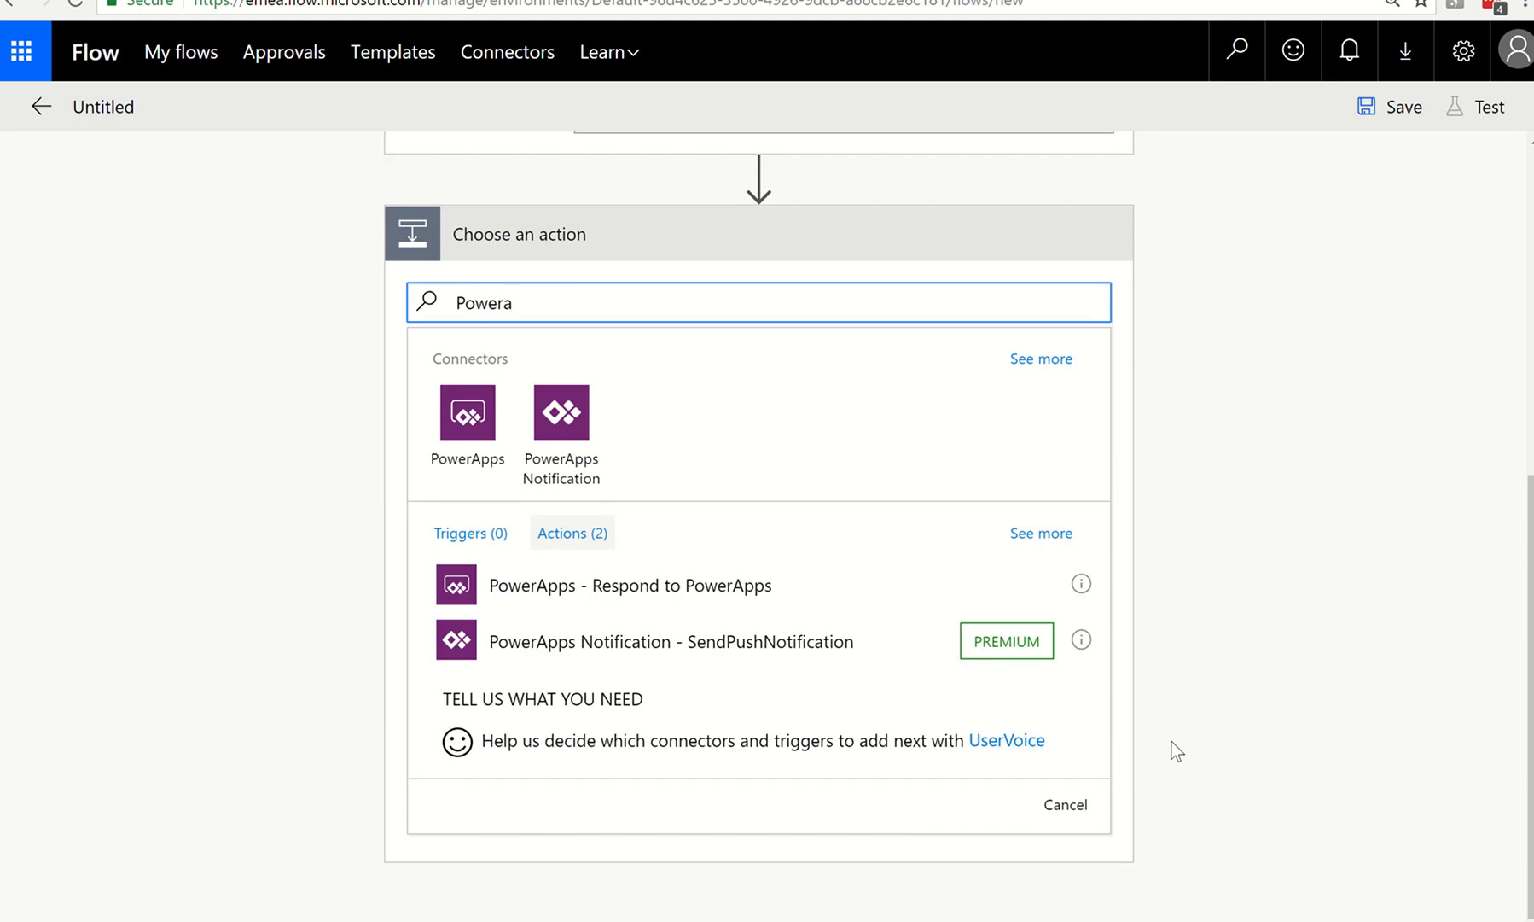
pyautogui.click(687, 587)
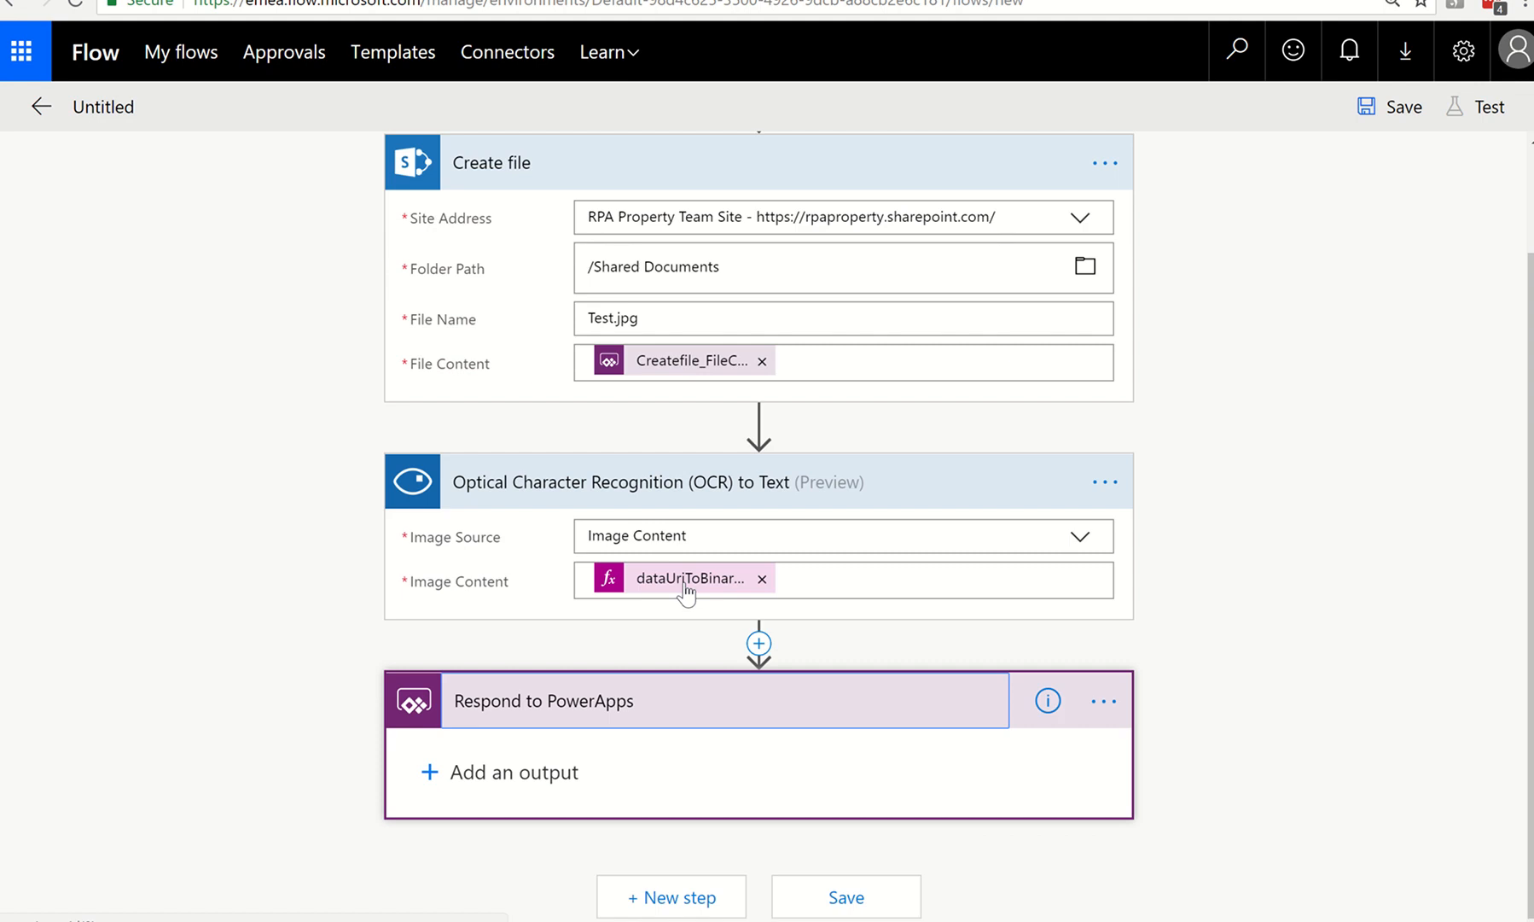
# Add a Text output titled "OcrText" to the Respond to PowerApps action, returning the OCR action's Detected Text.
pyautogui.click(505, 772)
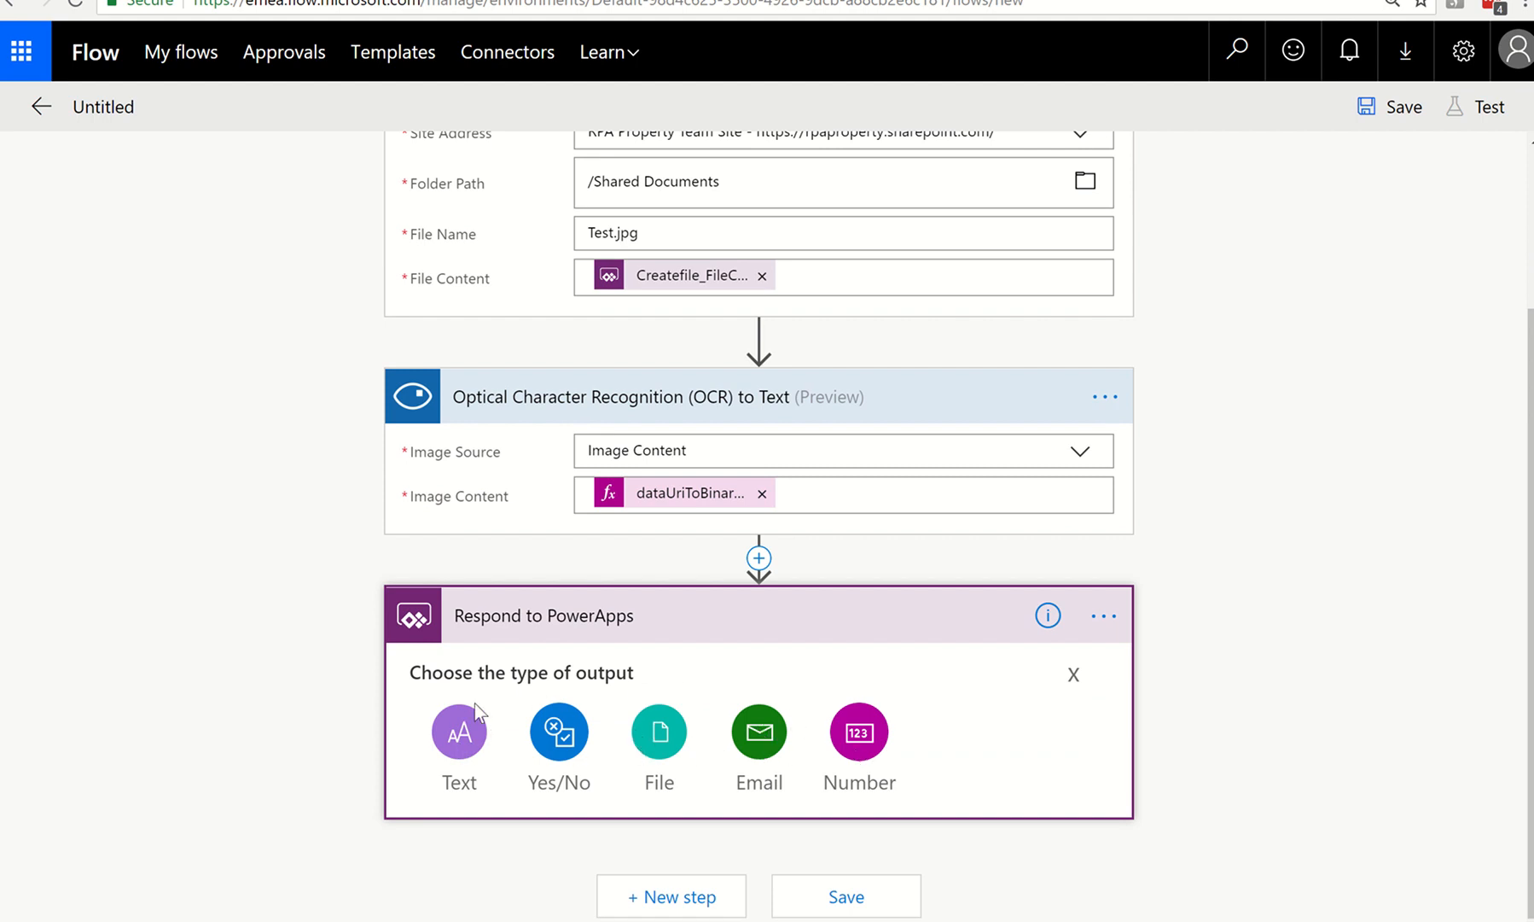
pyautogui.click(455, 732)
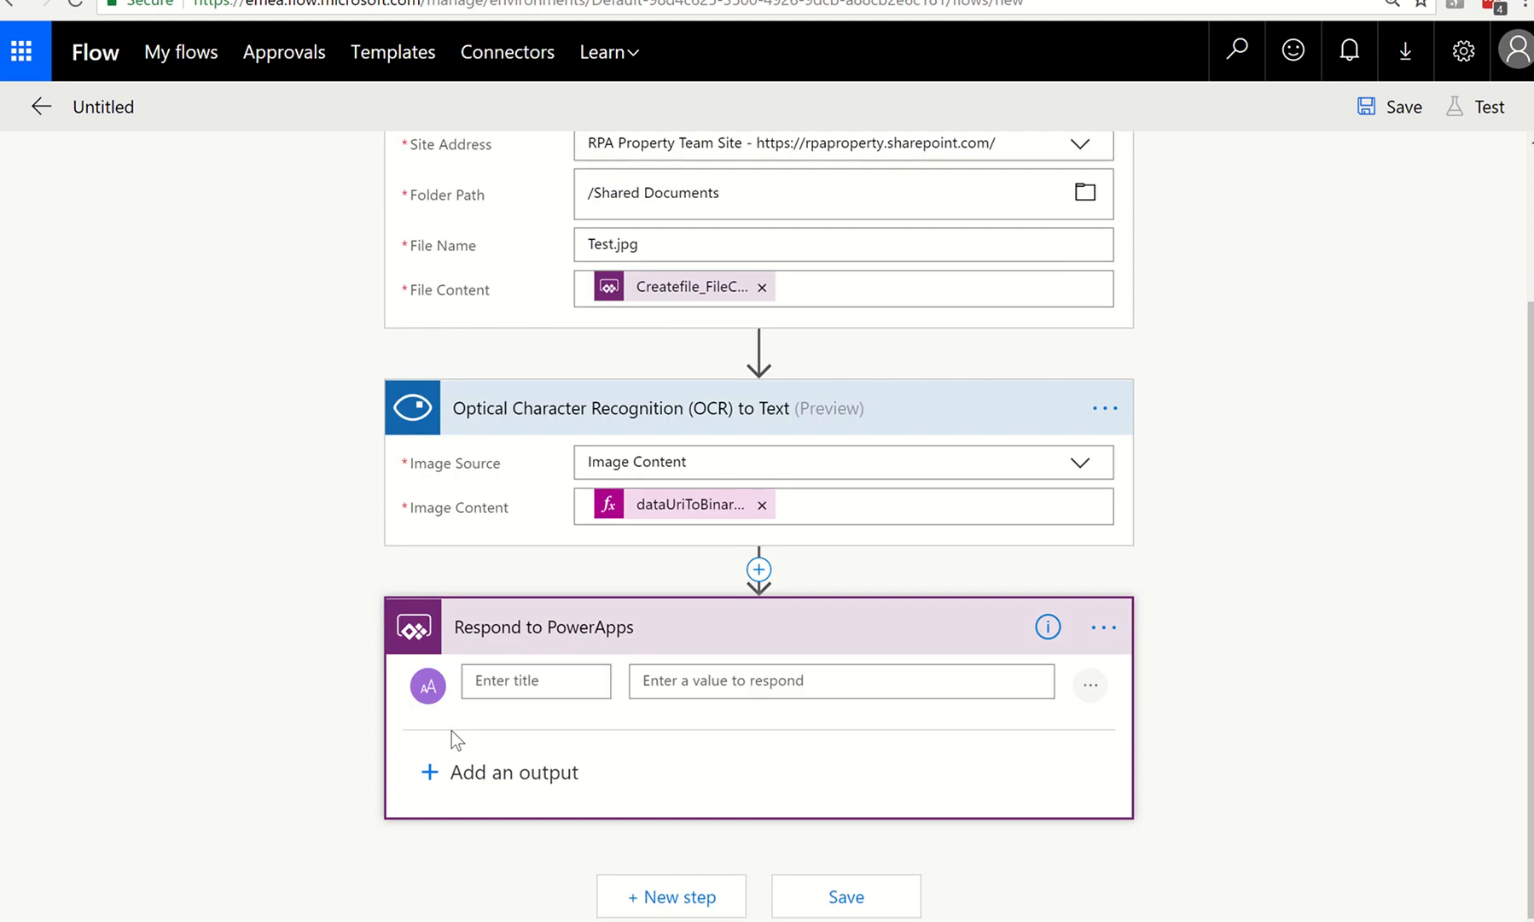
pyautogui.click(683, 690)
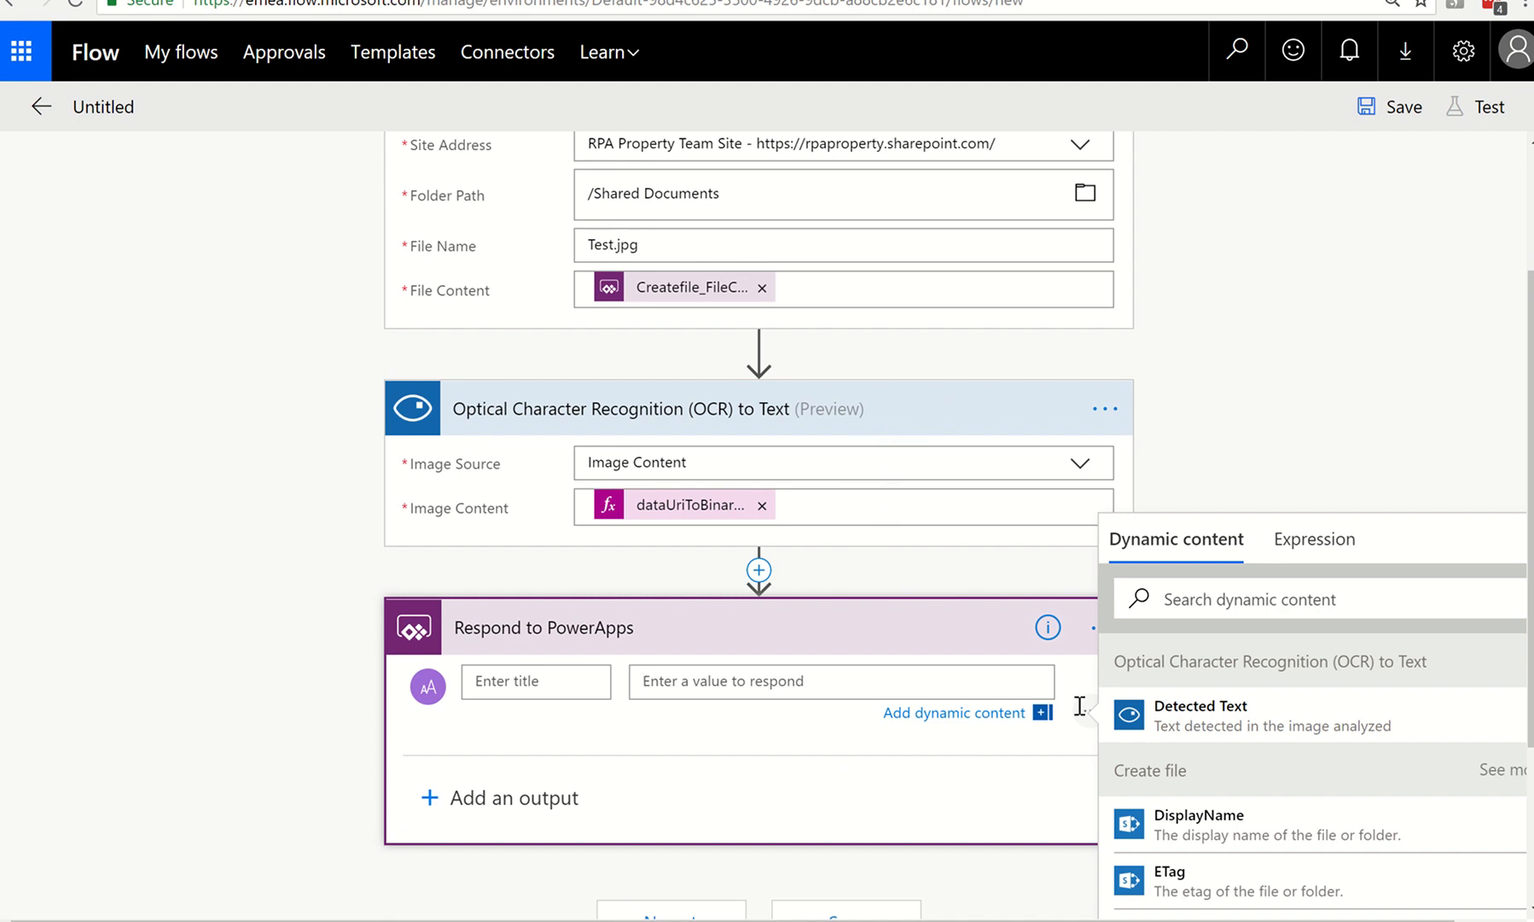
pyautogui.click(1199, 717)
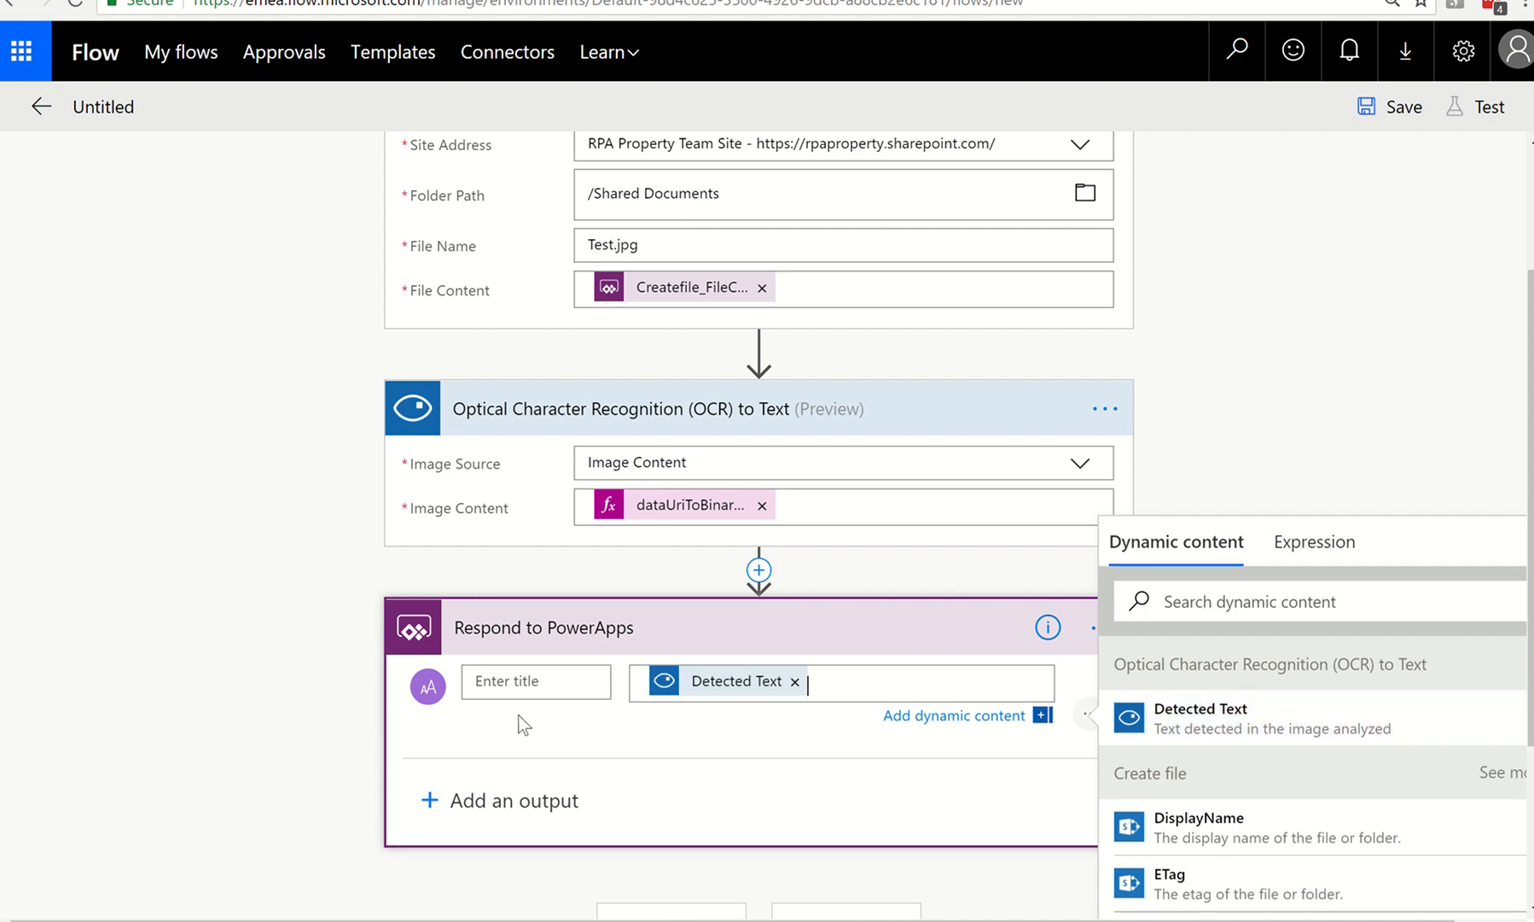
pyautogui.click(524, 683)
pyautogui.write('O')
pyautogui.scroll(-3, 524, 690)
pyautogui.write('c')
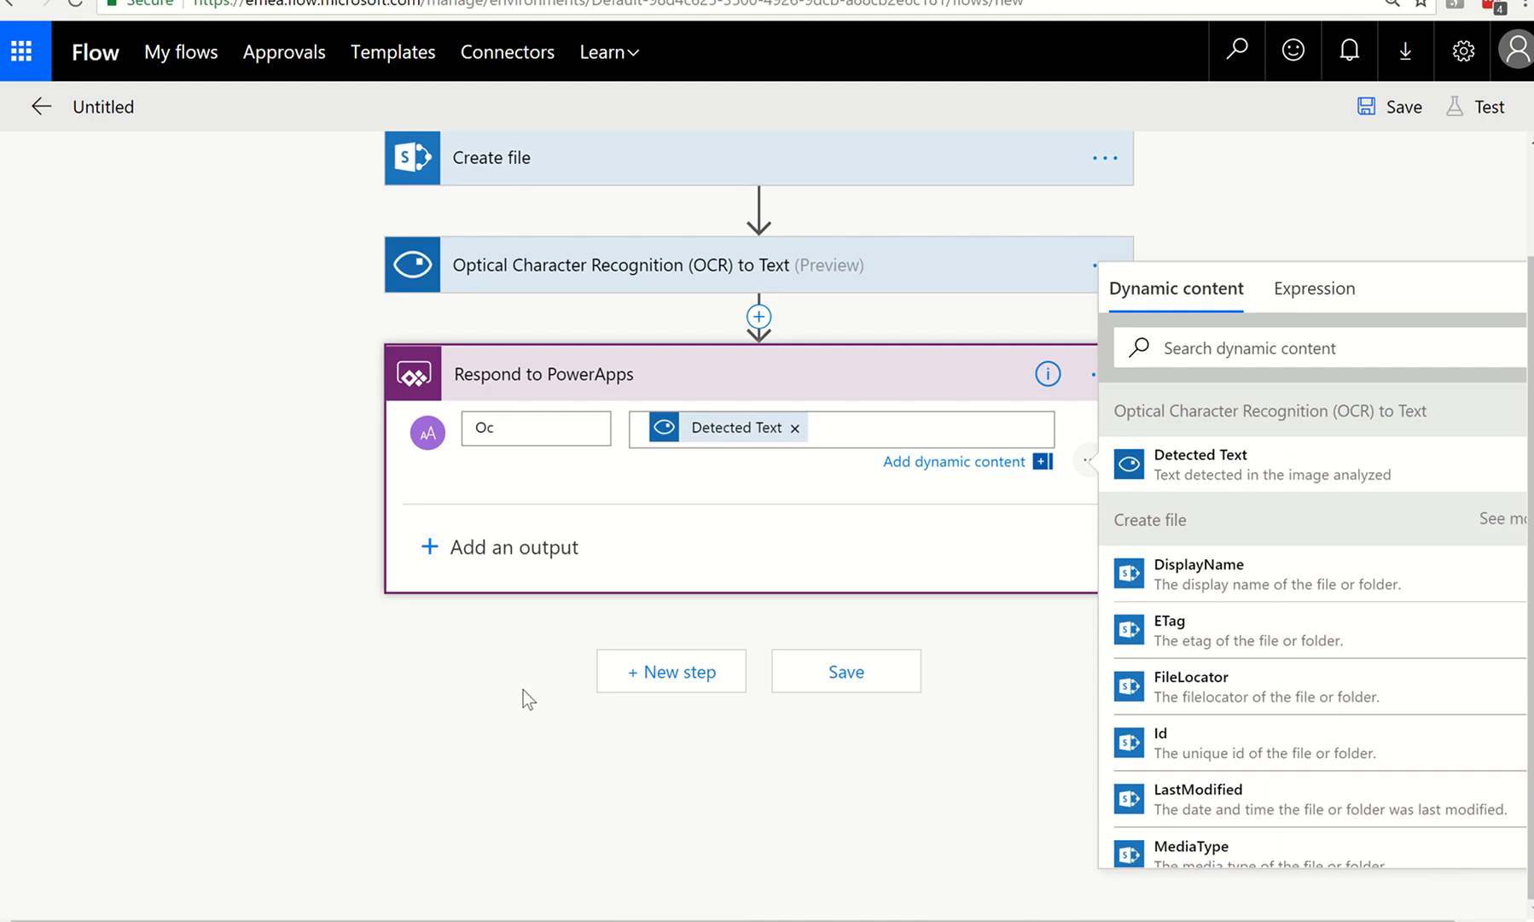
pyautogui.write('rText')
# Name the flow "PA Ocr Text" and save it.
pyautogui.click(114, 118)
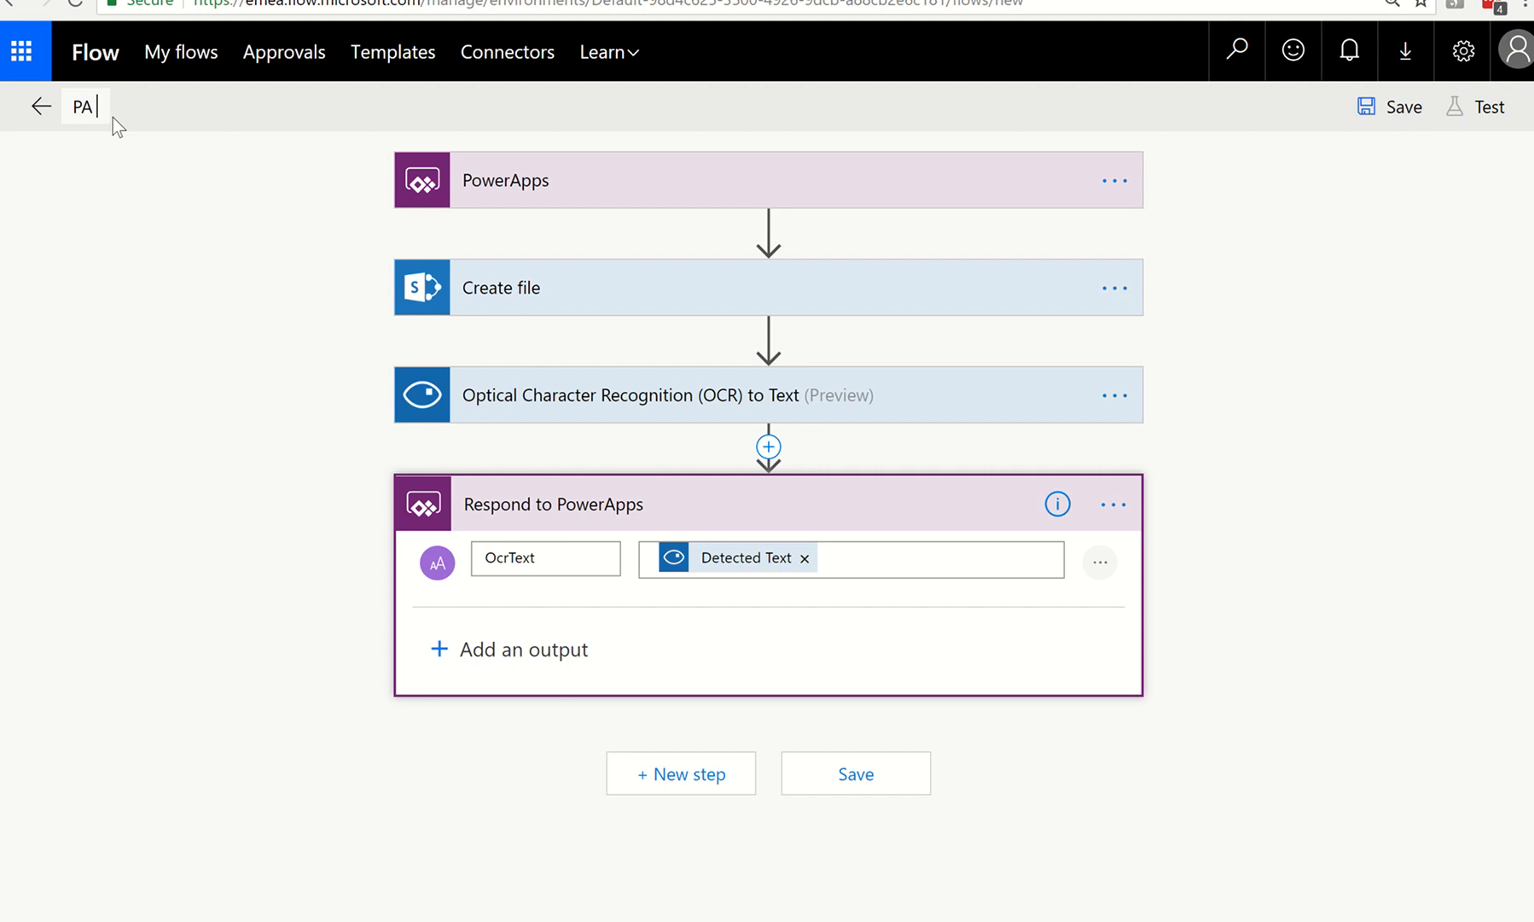
pyautogui.write('Ocr Text')
pyautogui.click(1389, 120)
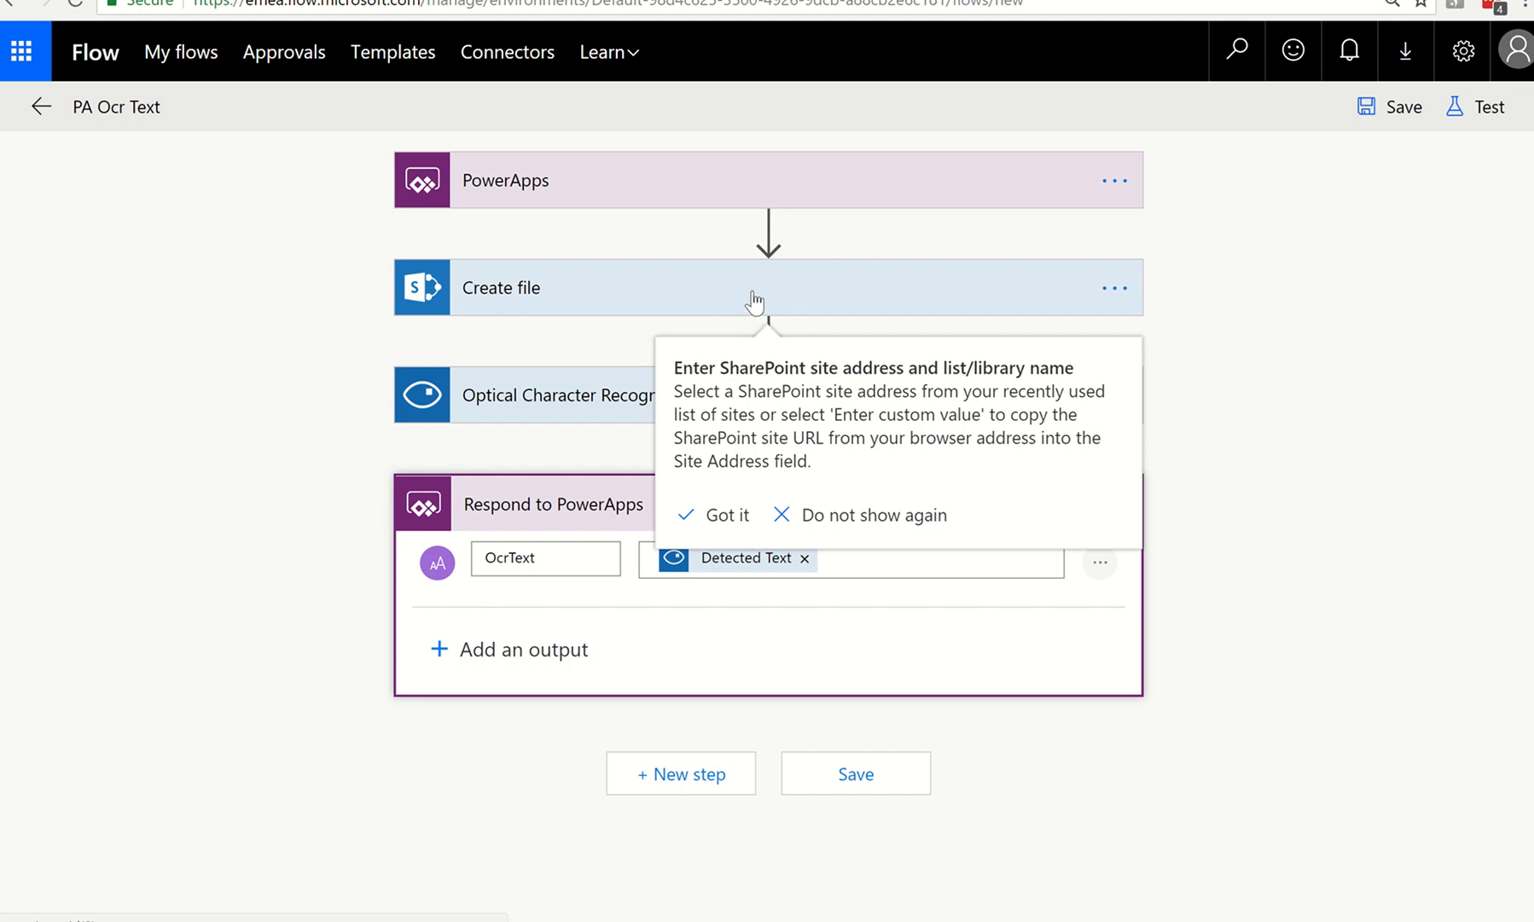
# Switch back to the PowerApps app being edited.
pyautogui.moveTo(769, 231)
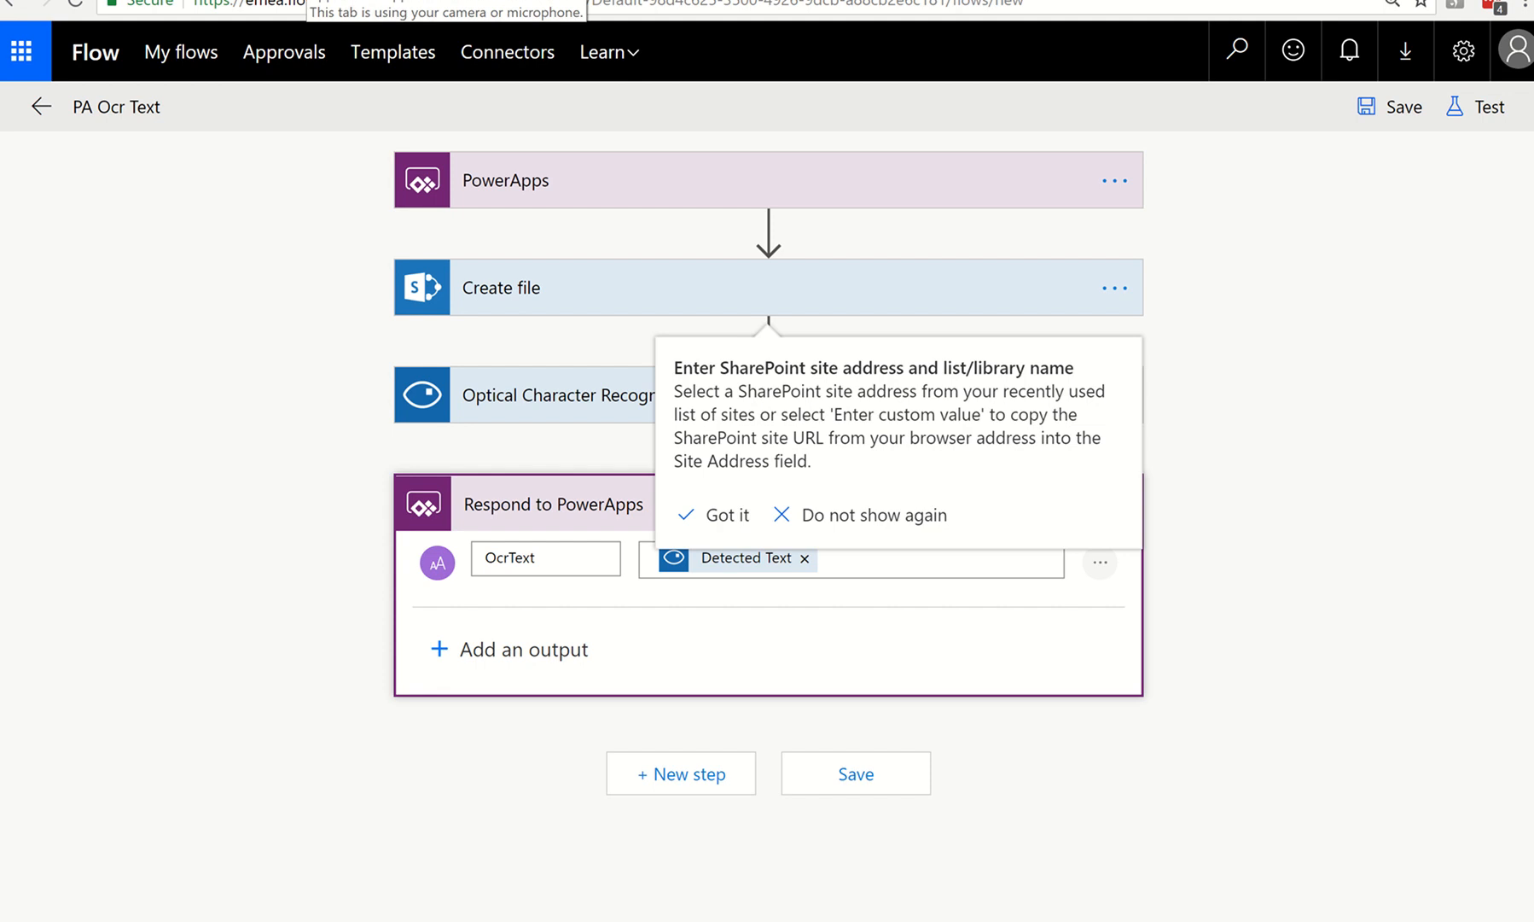
pyautogui.click(305, 0)
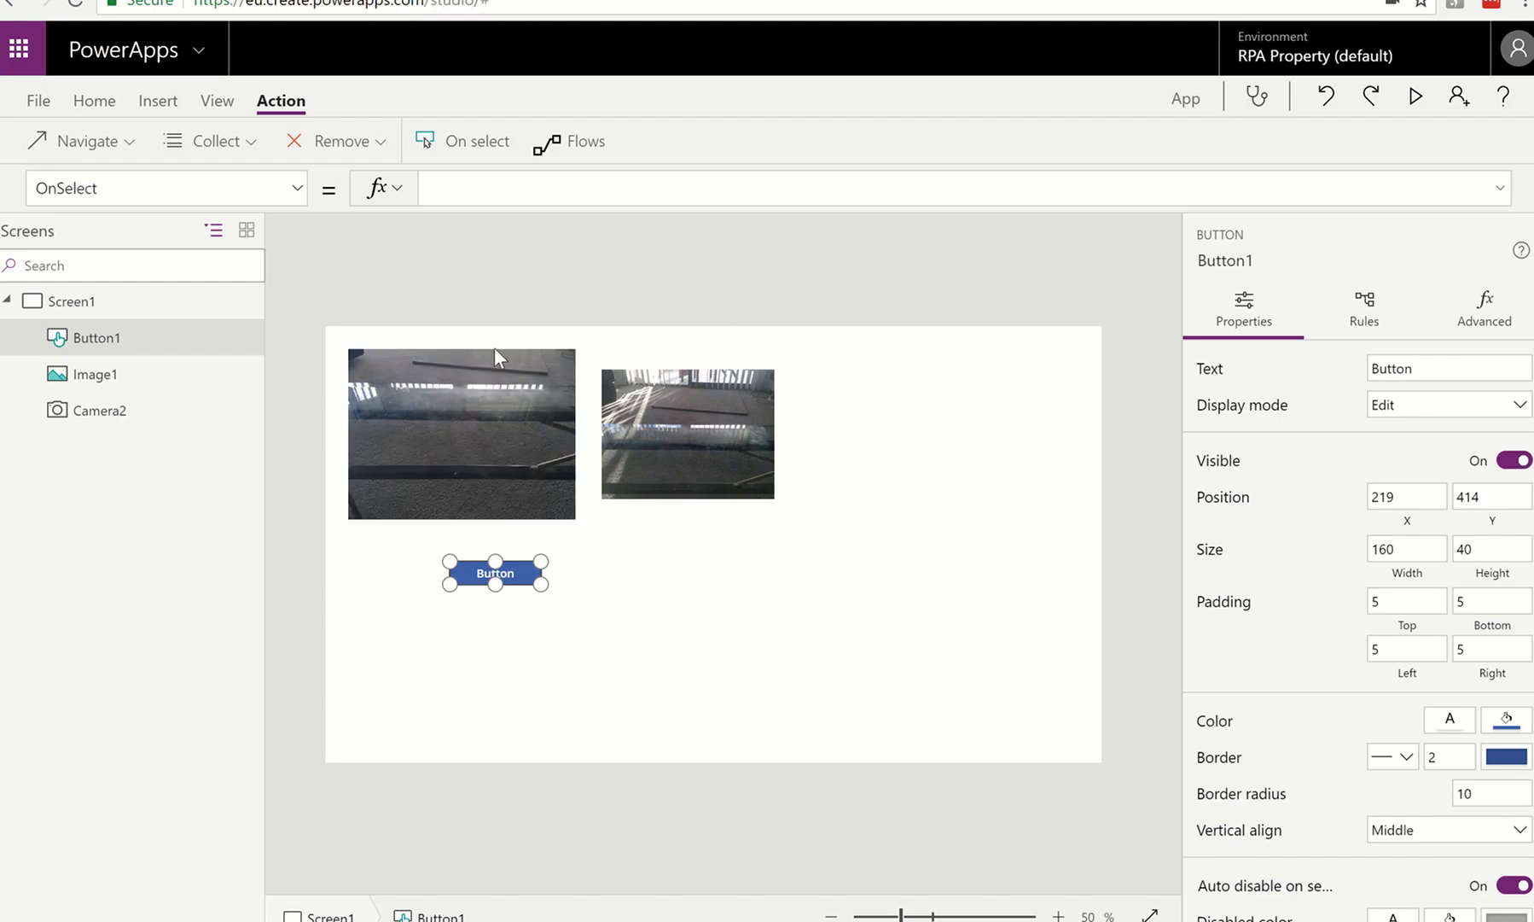
# Attach the PA Ocr Text flow to the button's OnSelect with the formula PAOcrText.Run(First(colPhoto).Url).
pyautogui.click(570, 146)
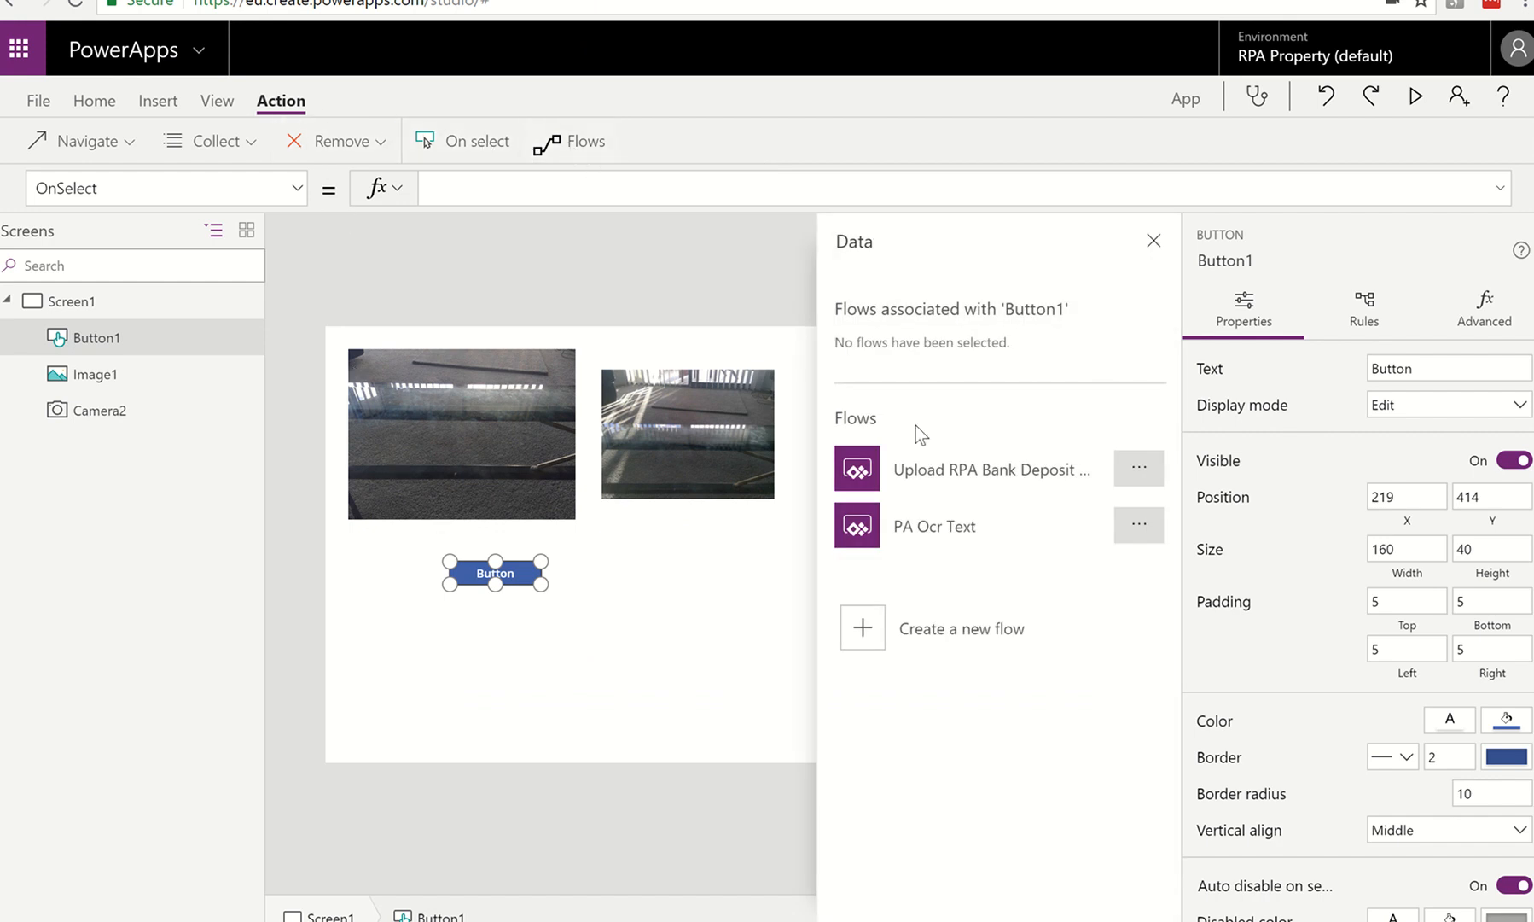
pyautogui.click(969, 533)
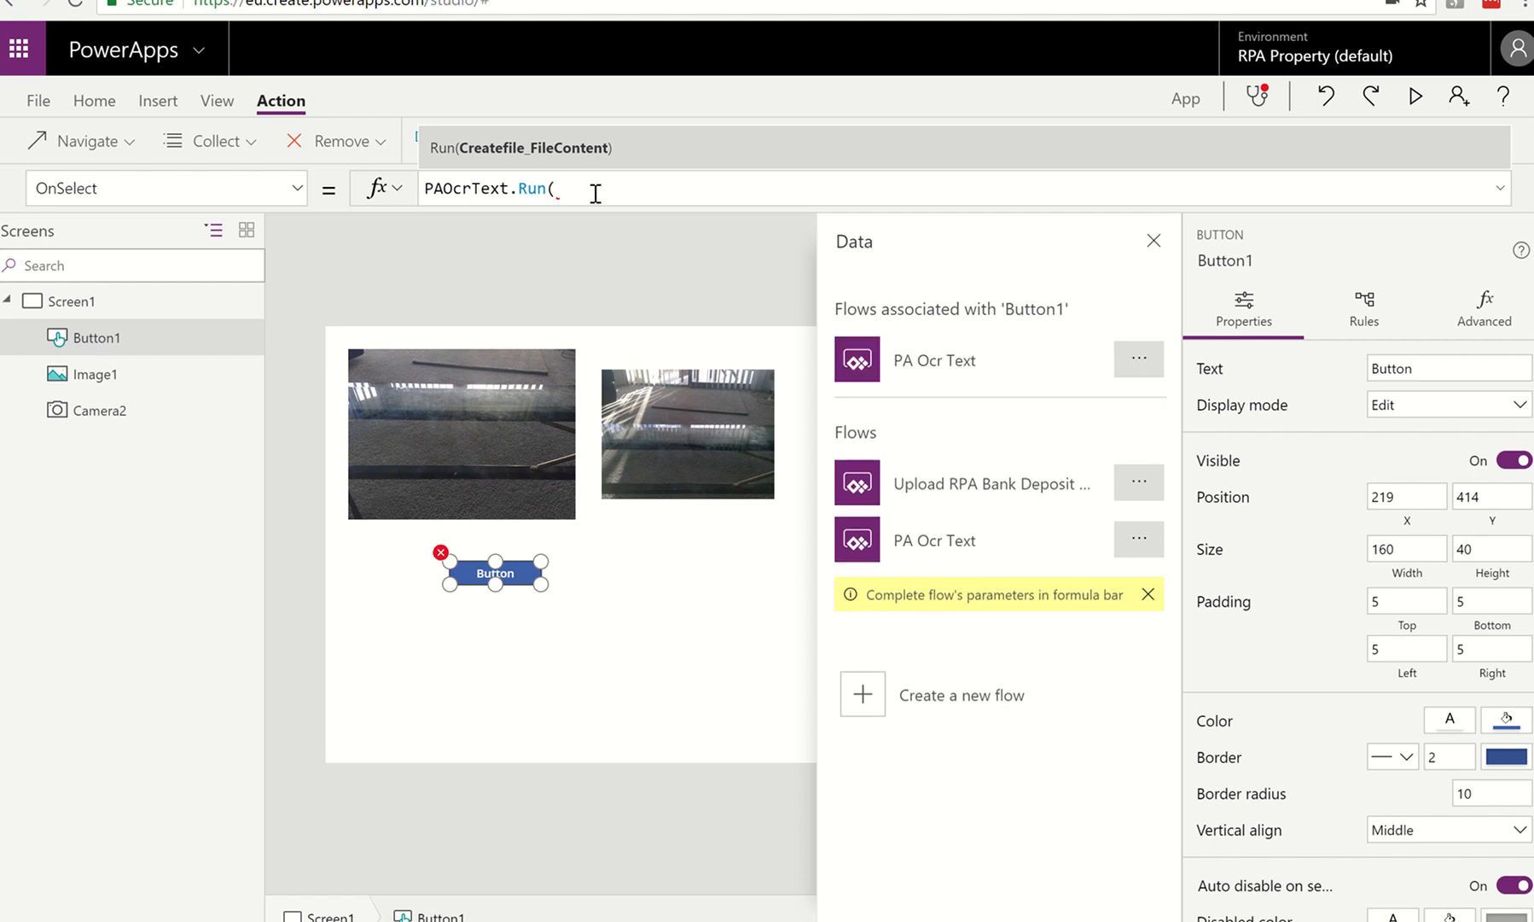
pyautogui.write('First')
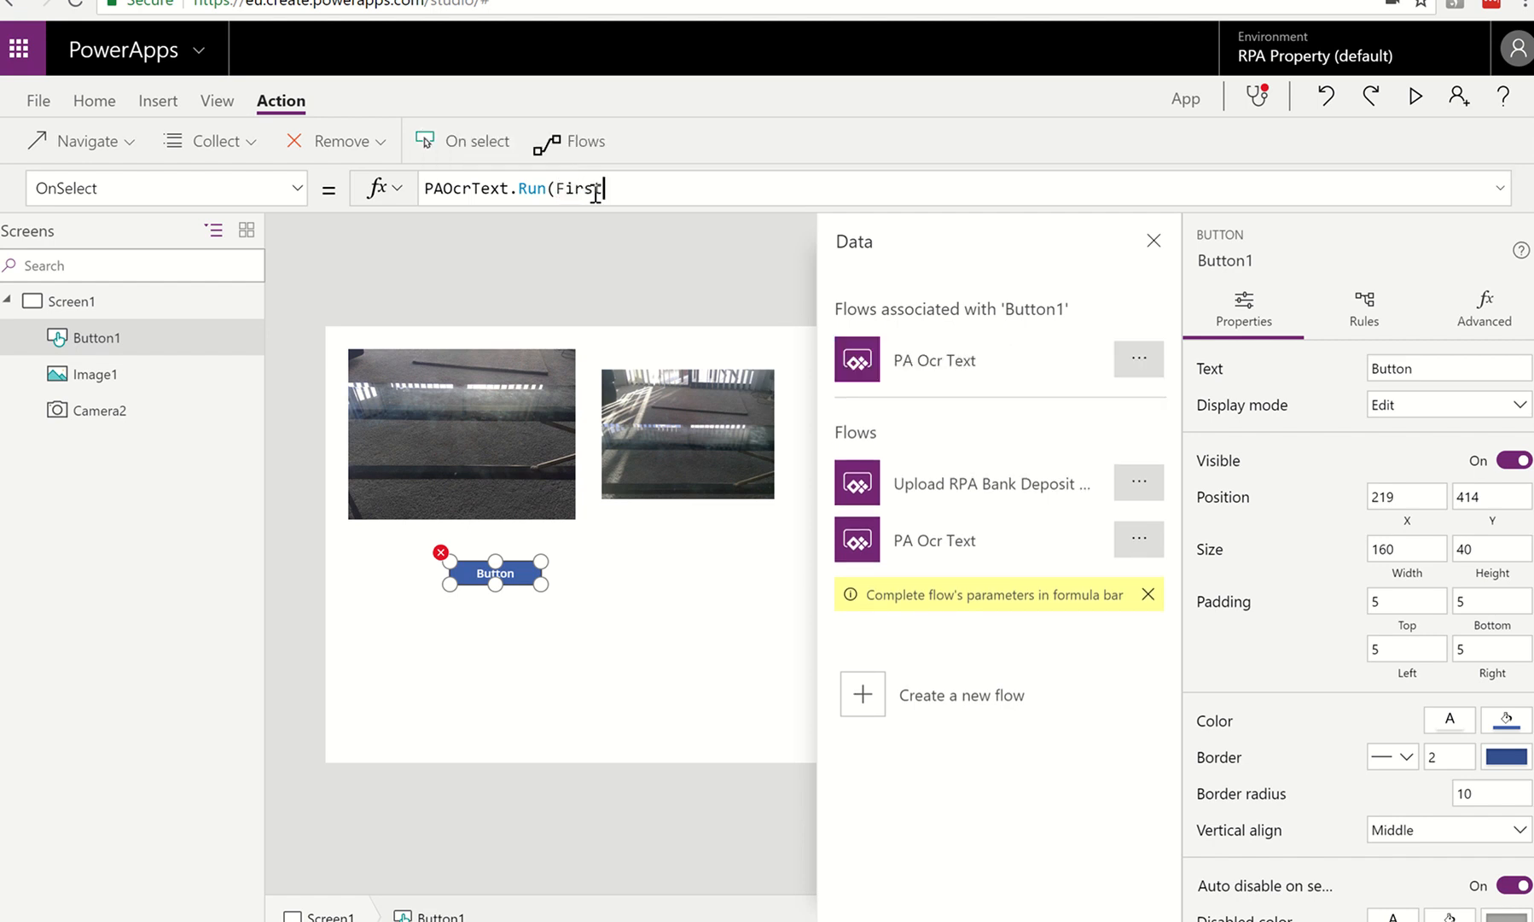
pyautogui.write('(')
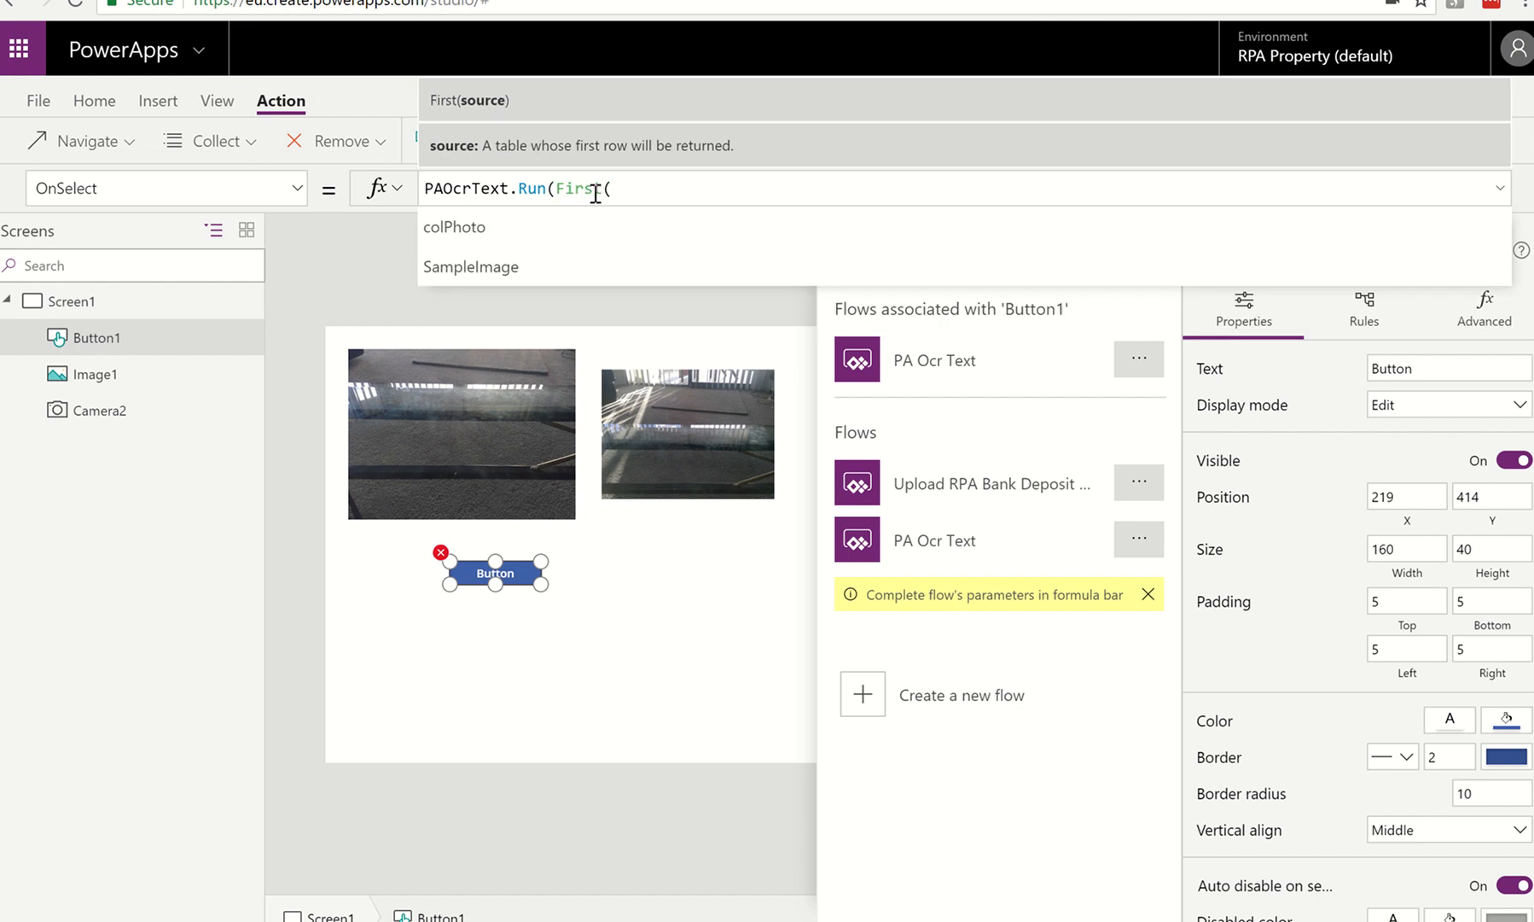
pyautogui.write('col')
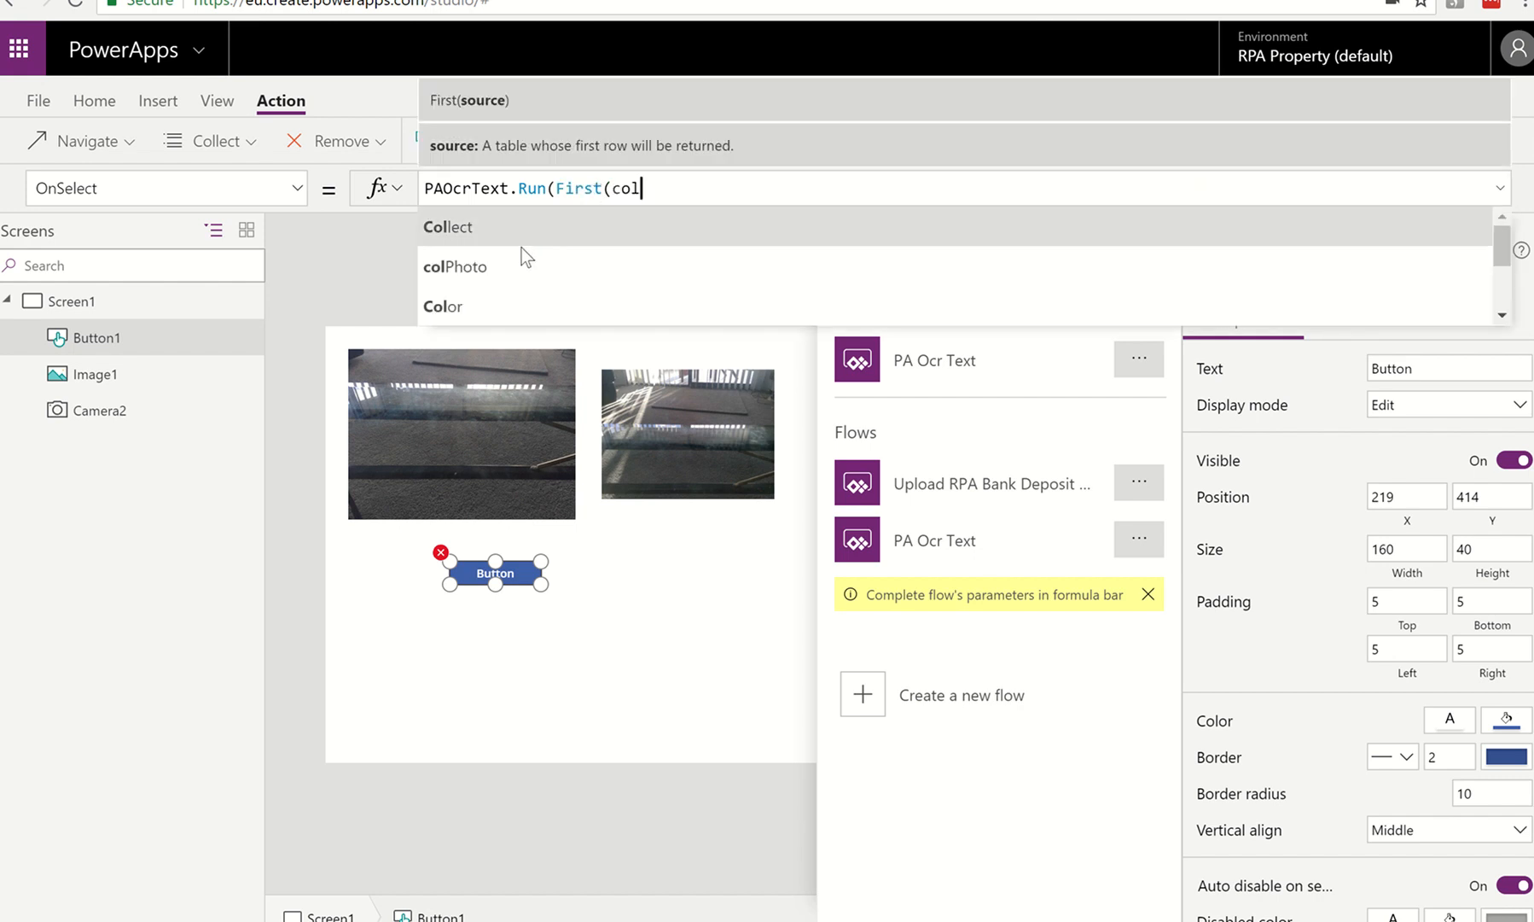
pyautogui.click(512, 273)
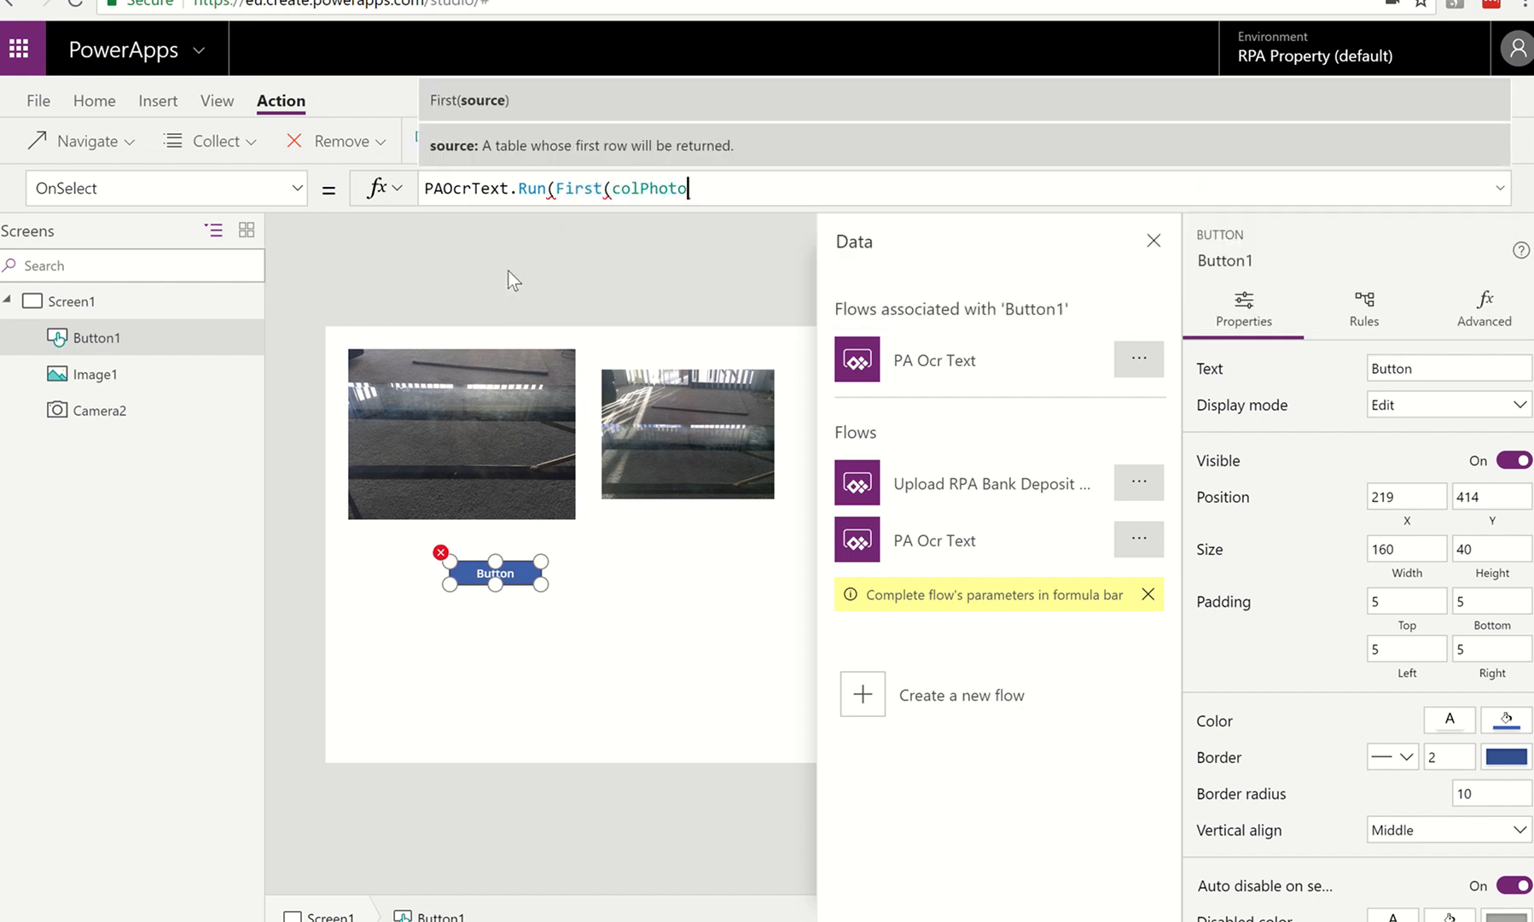
pyautogui.write(')')
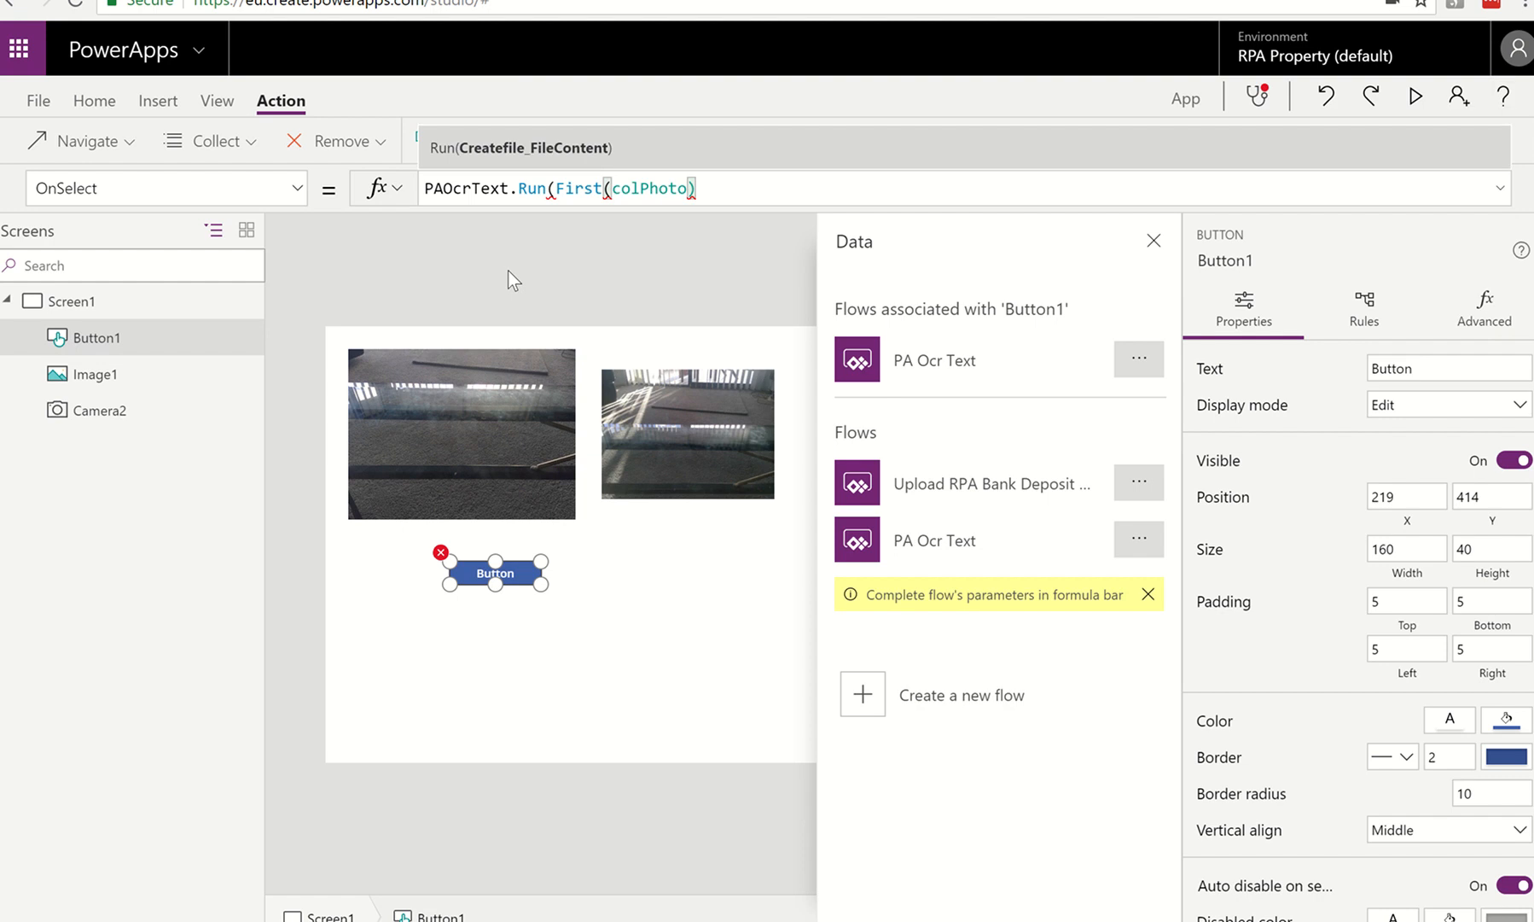
pyautogui.write('.Ur')
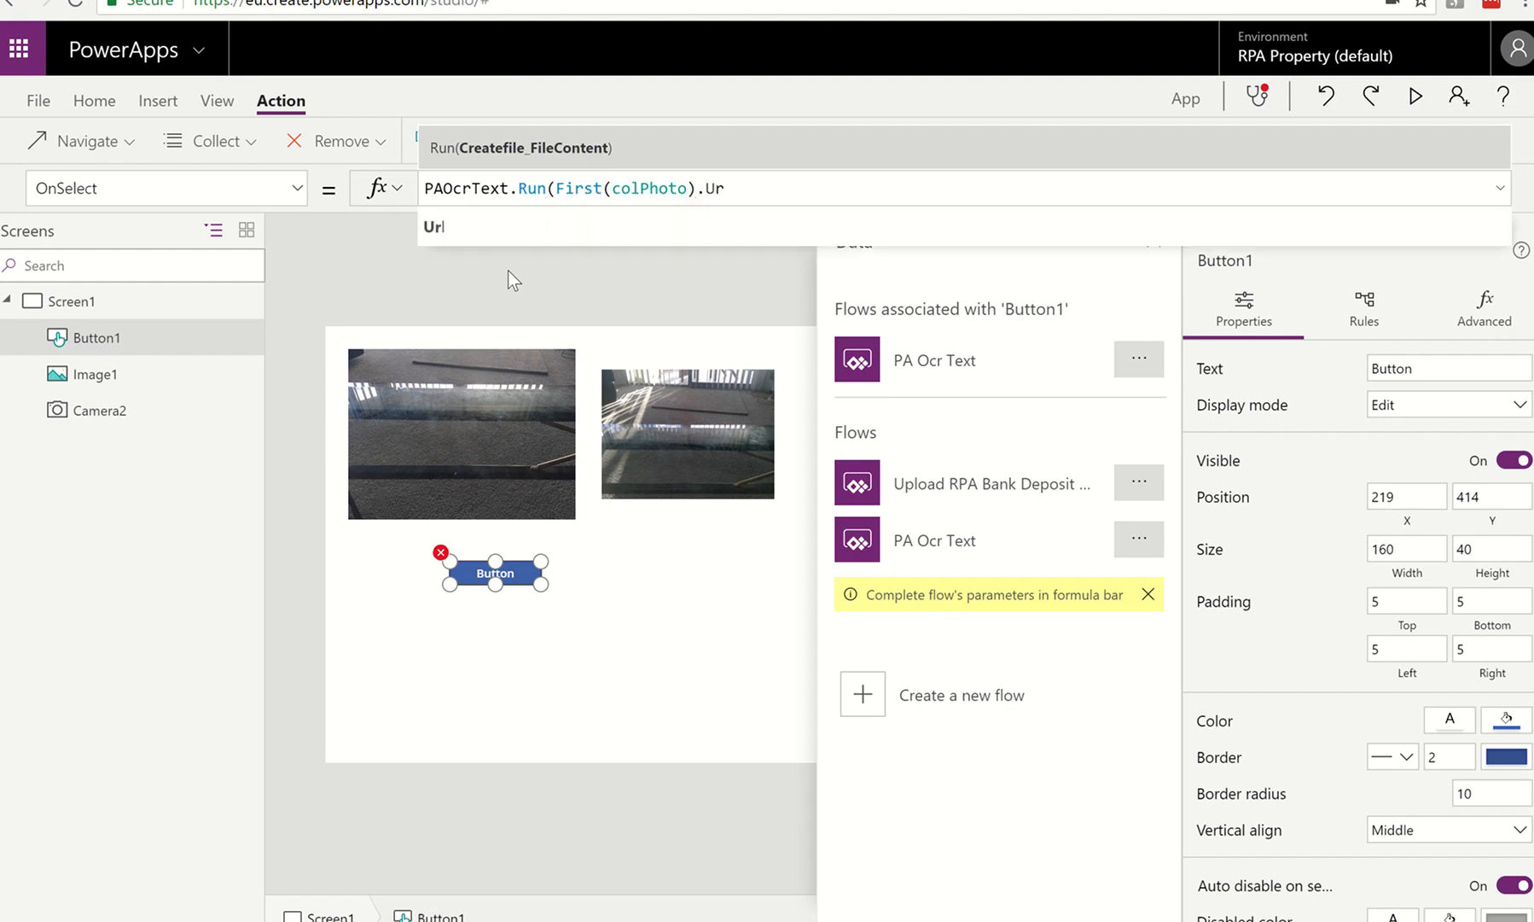
pyautogui.write('l')
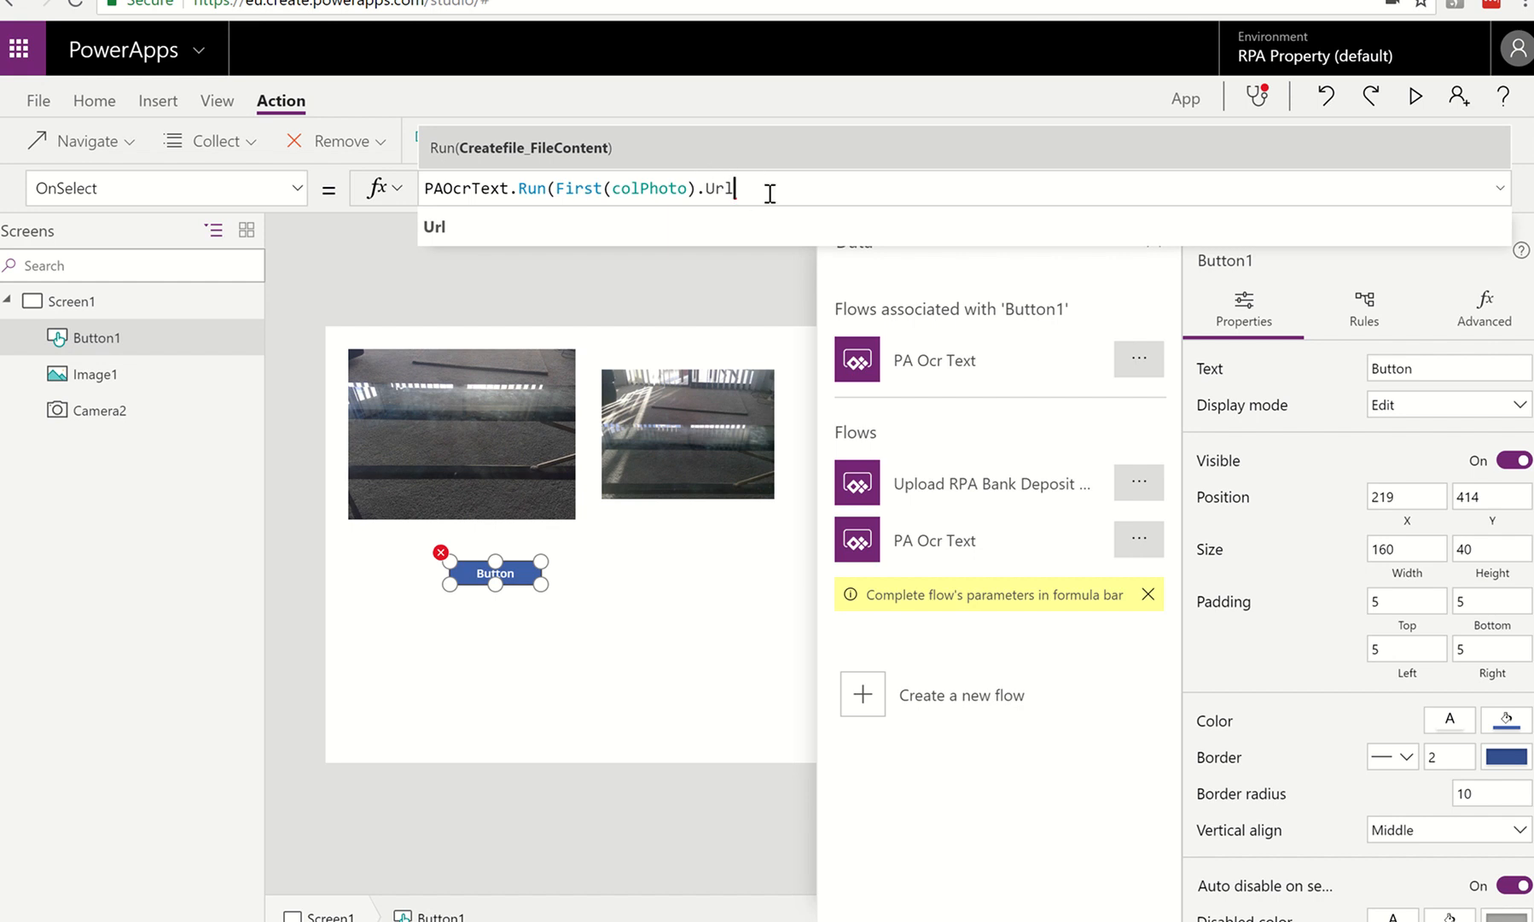
pyautogui.write(')')
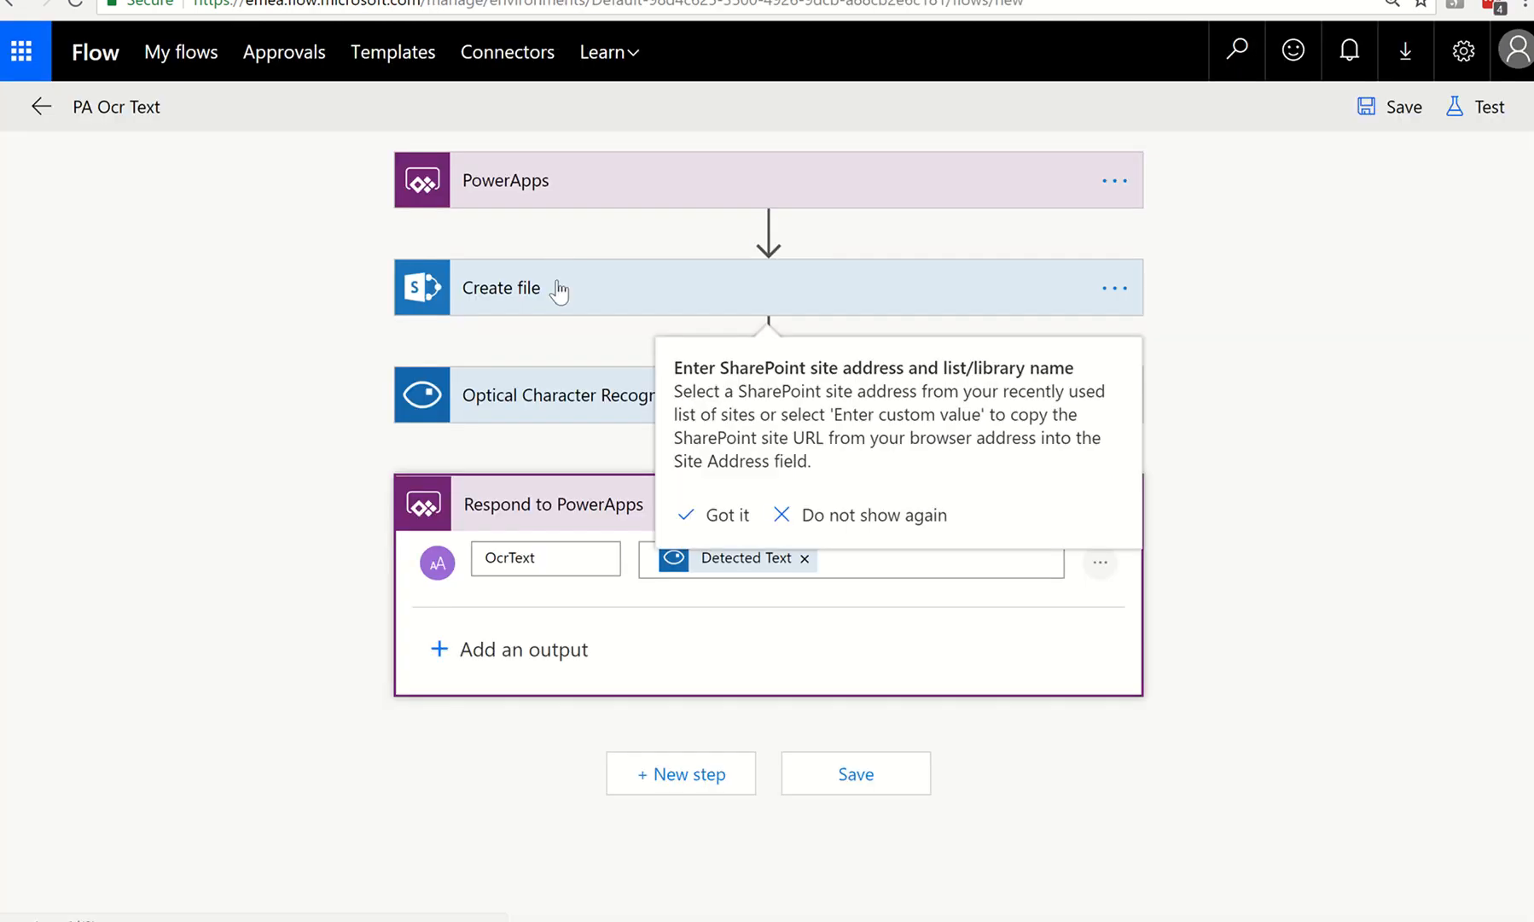
# Review the Create file action's settings in the PA Ocr Text flow, dismissing the SharePoint address tip.
pyautogui.click(559, 292)
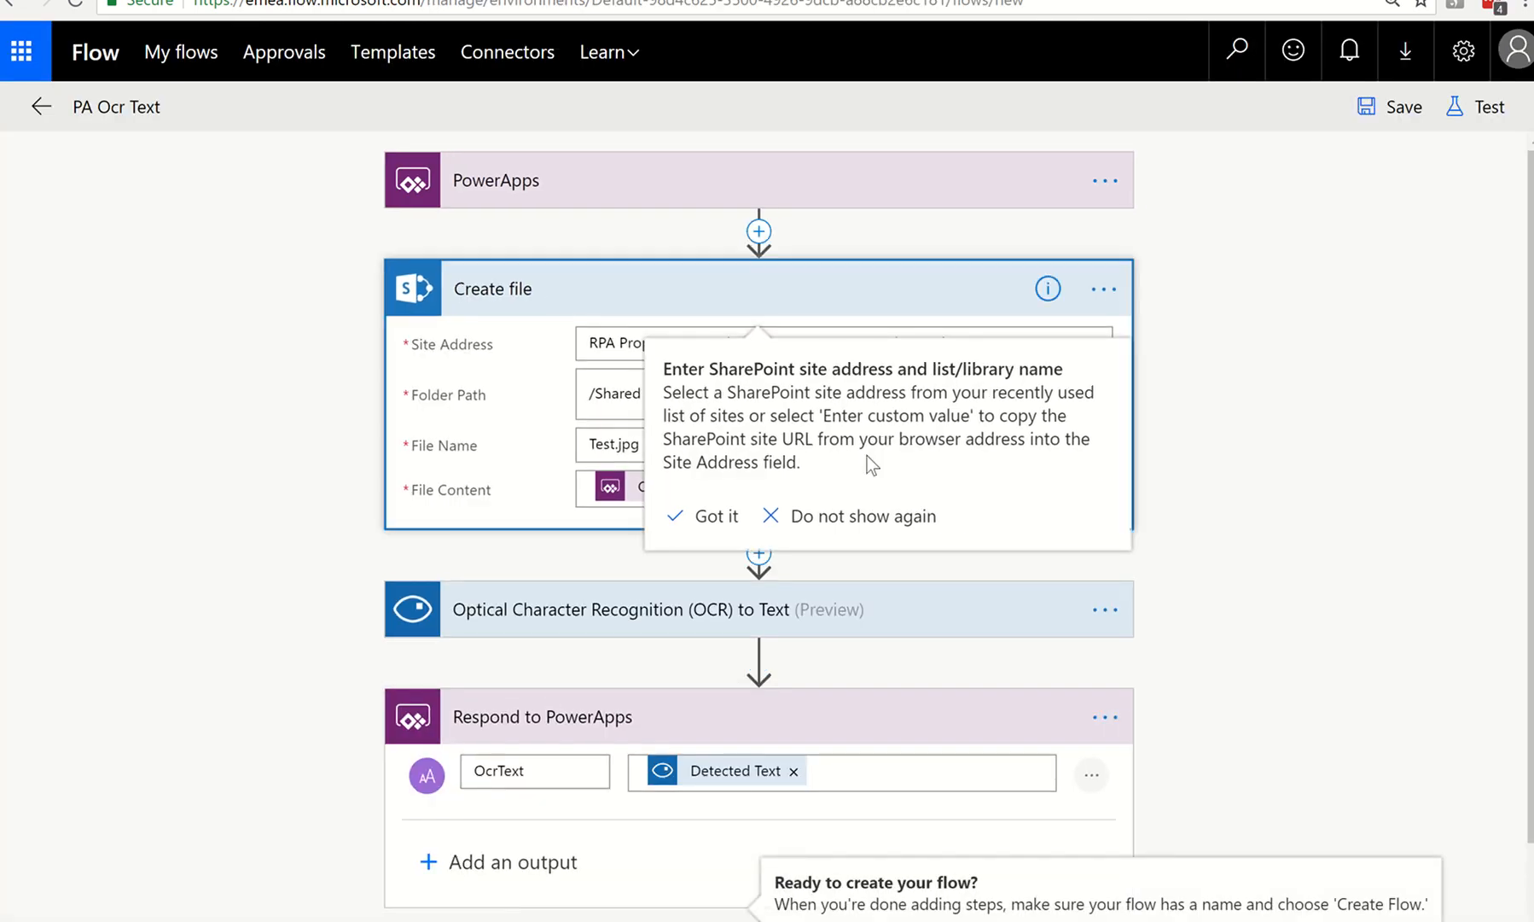
pyautogui.click(715, 517)
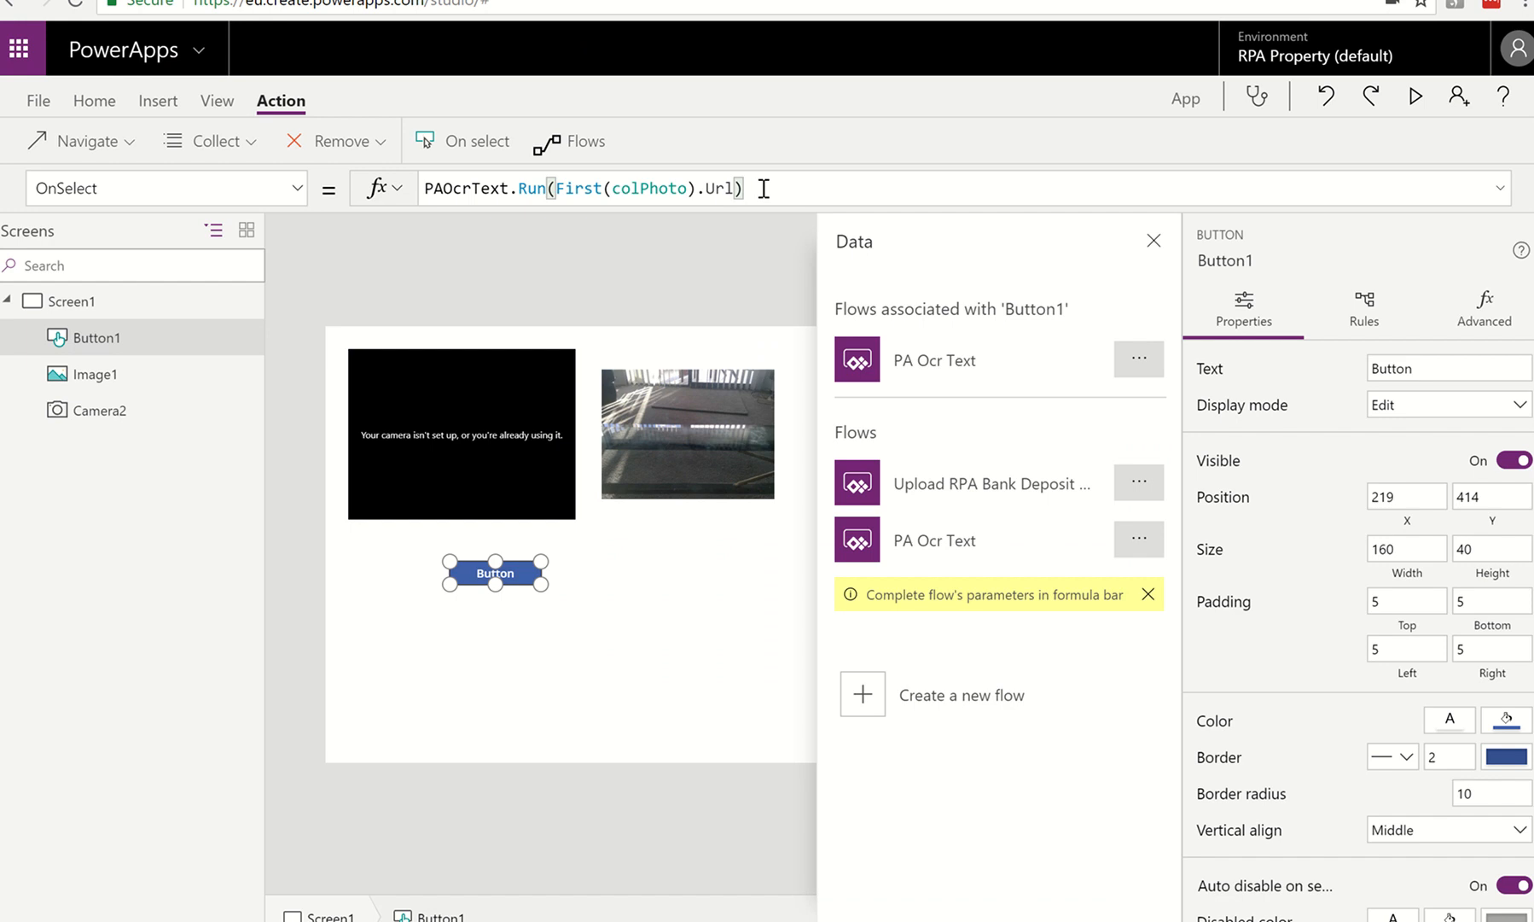
# Store the flow's ocrtext output in a variable by making the button's OnSelect formula Set(varOCR,PAOcrText.Run(First(colPhoto).Url).ocrtext).
pyautogui.write('.')
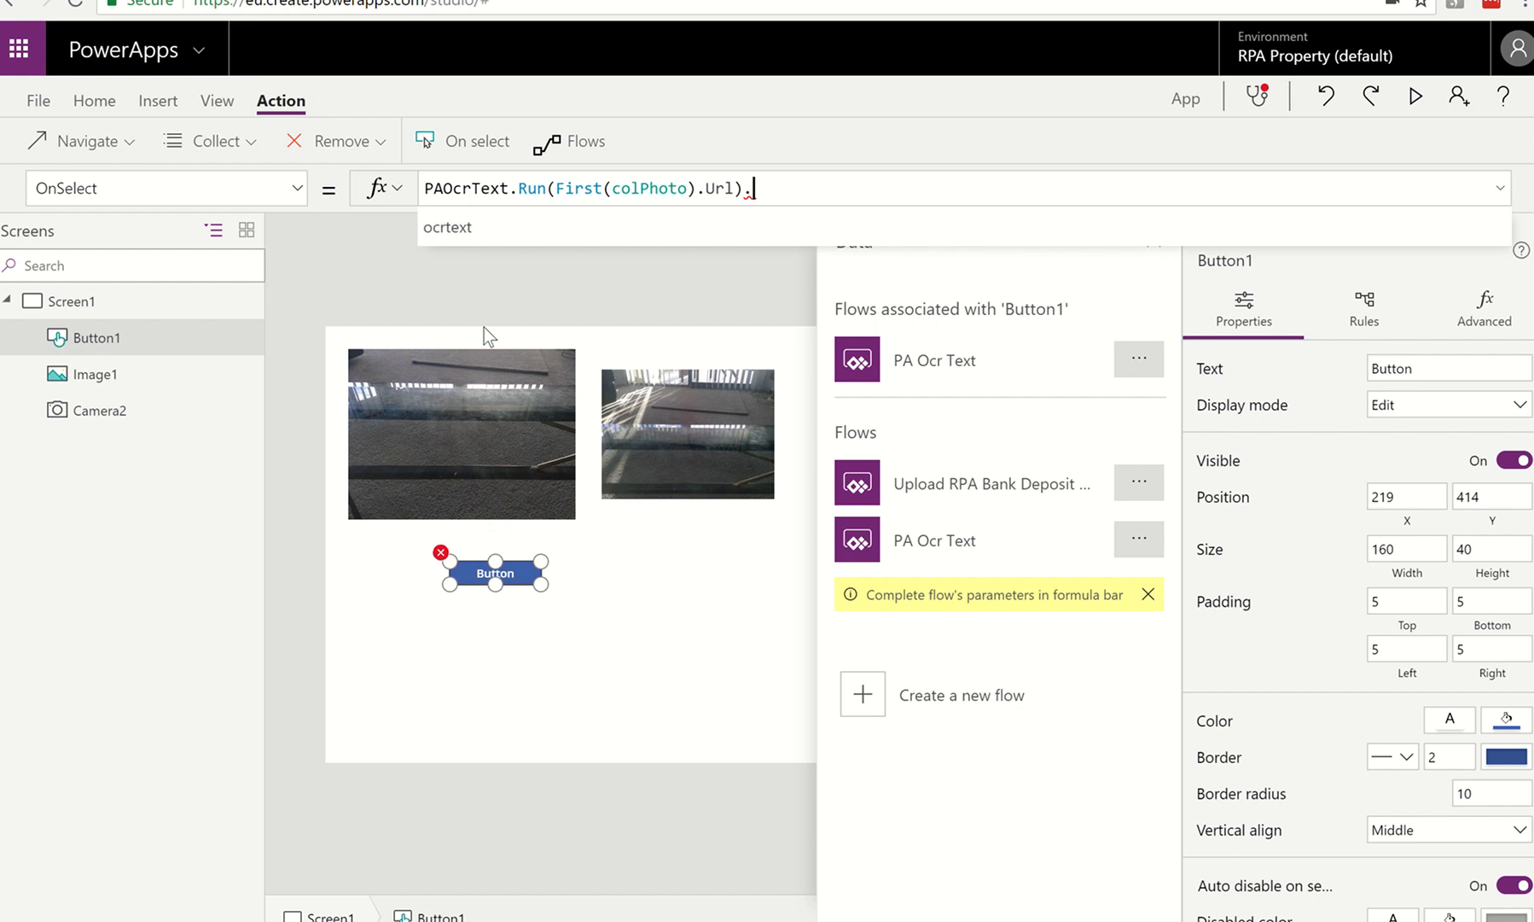
pyautogui.click(474, 228)
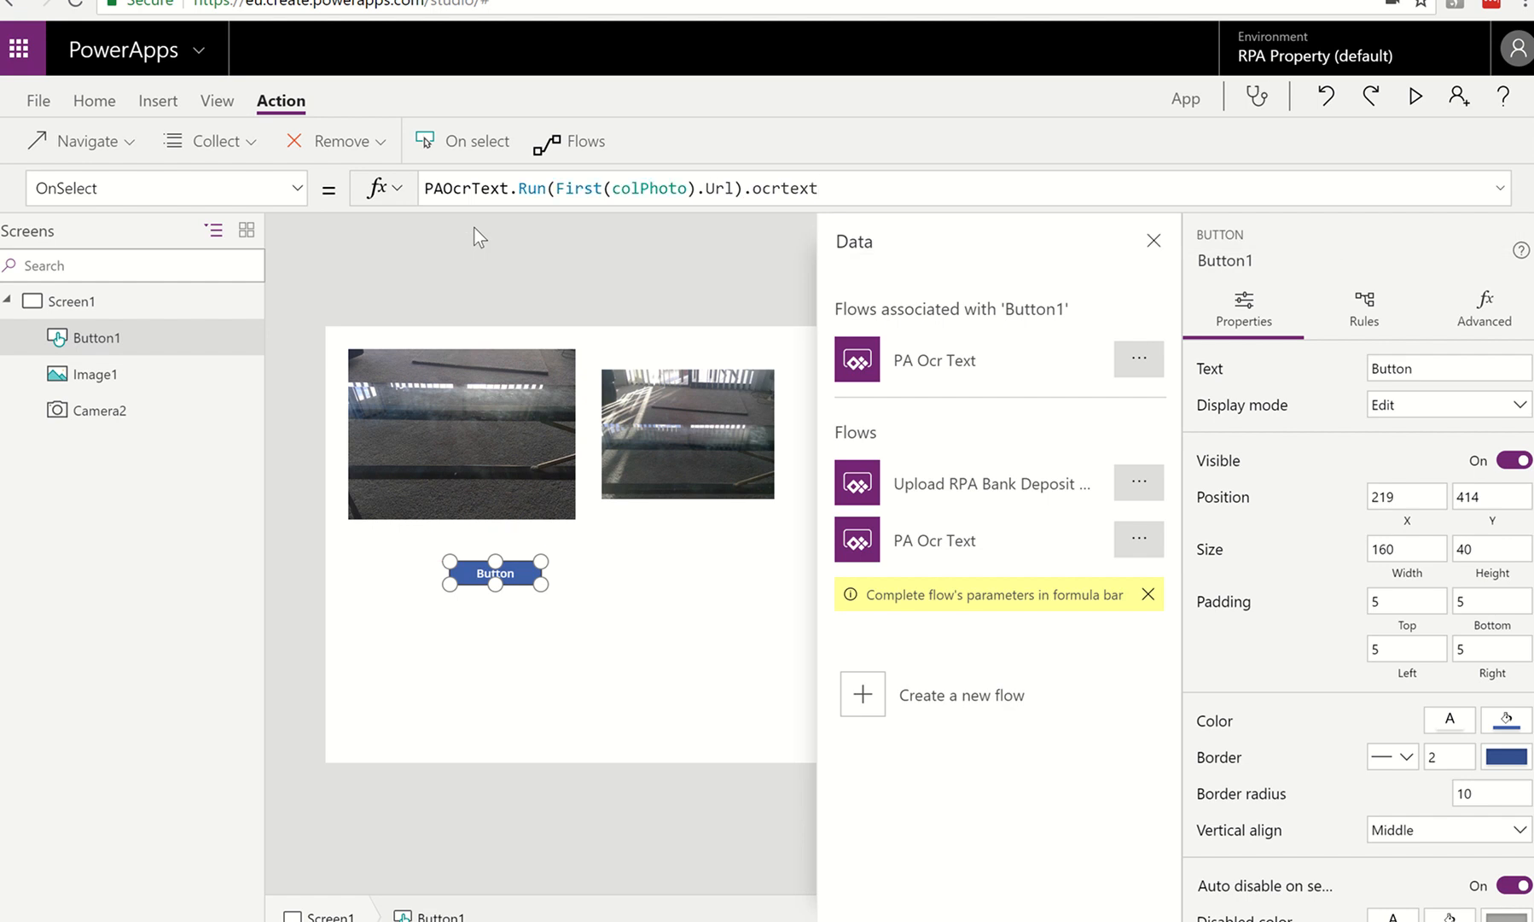
pyautogui.click(427, 188)
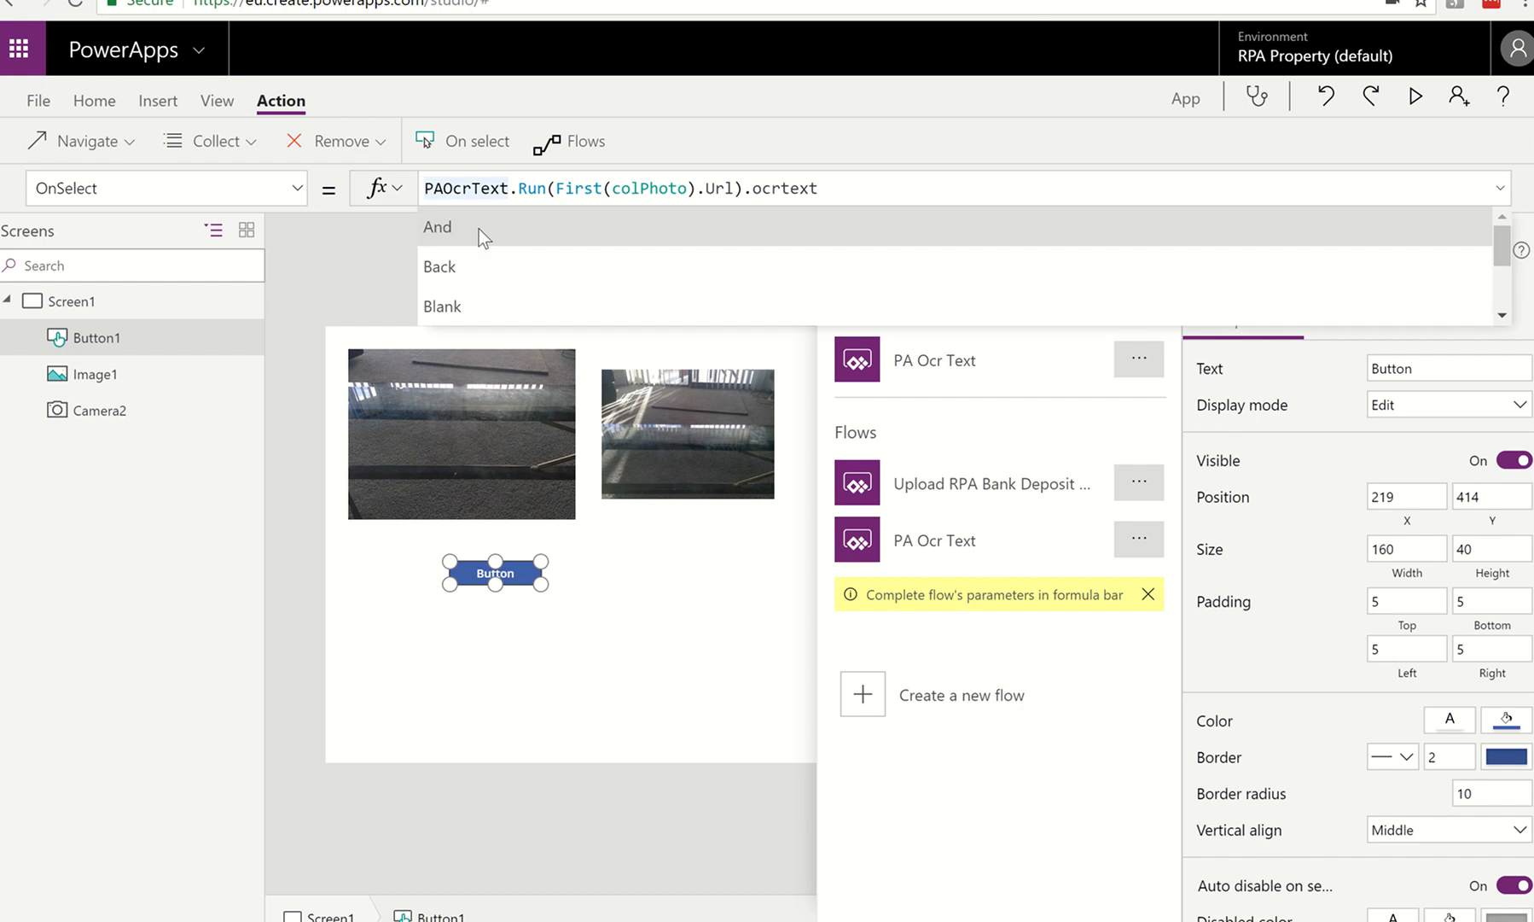
pyautogui.write('S')
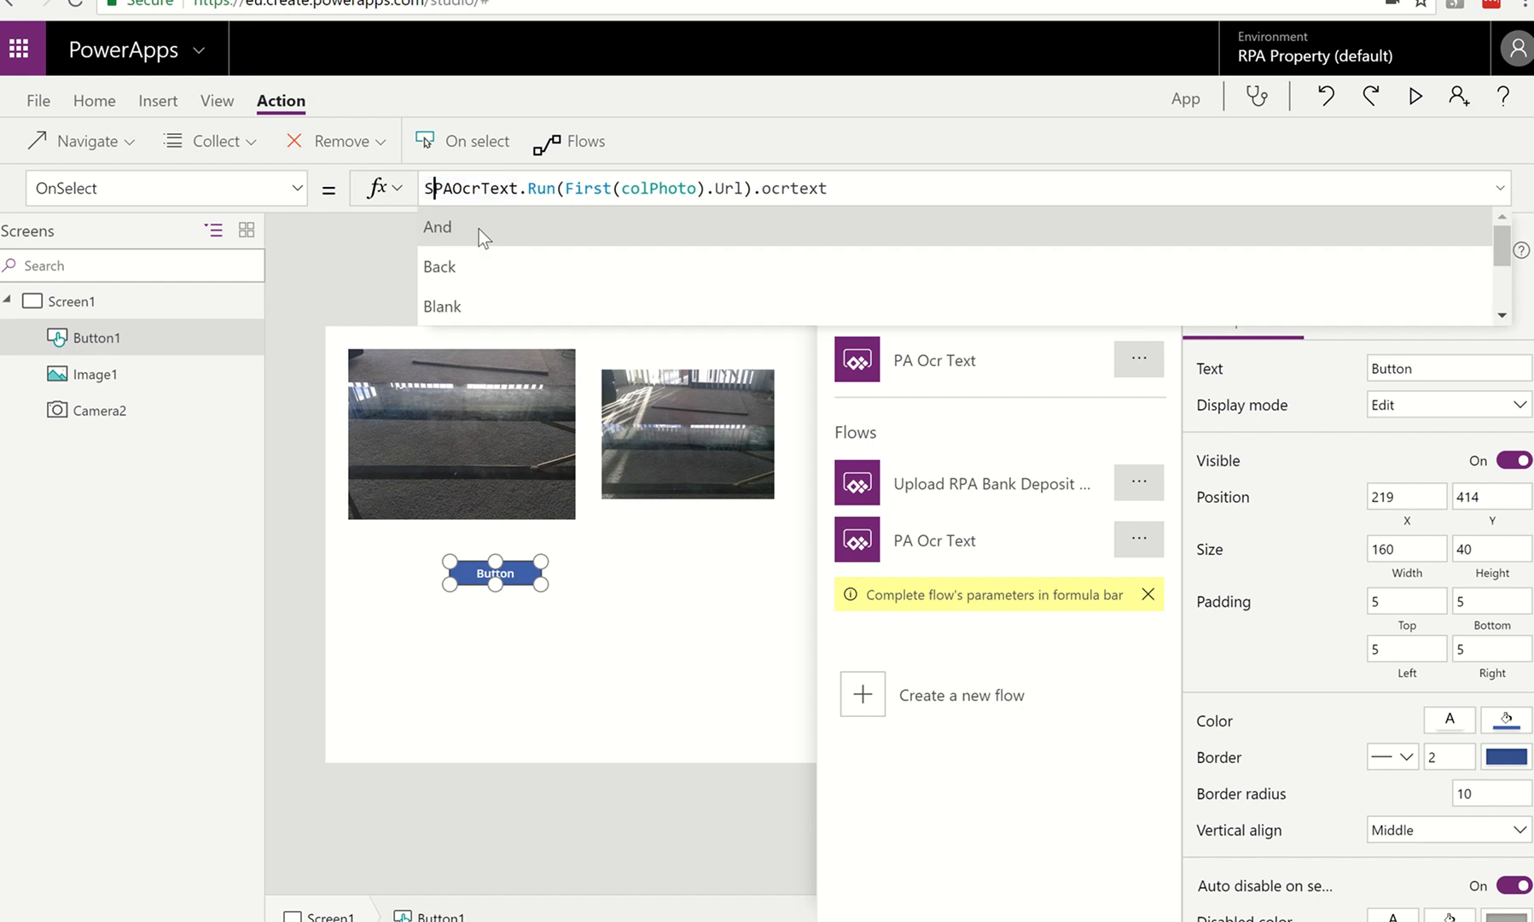
pyautogui.write('et')
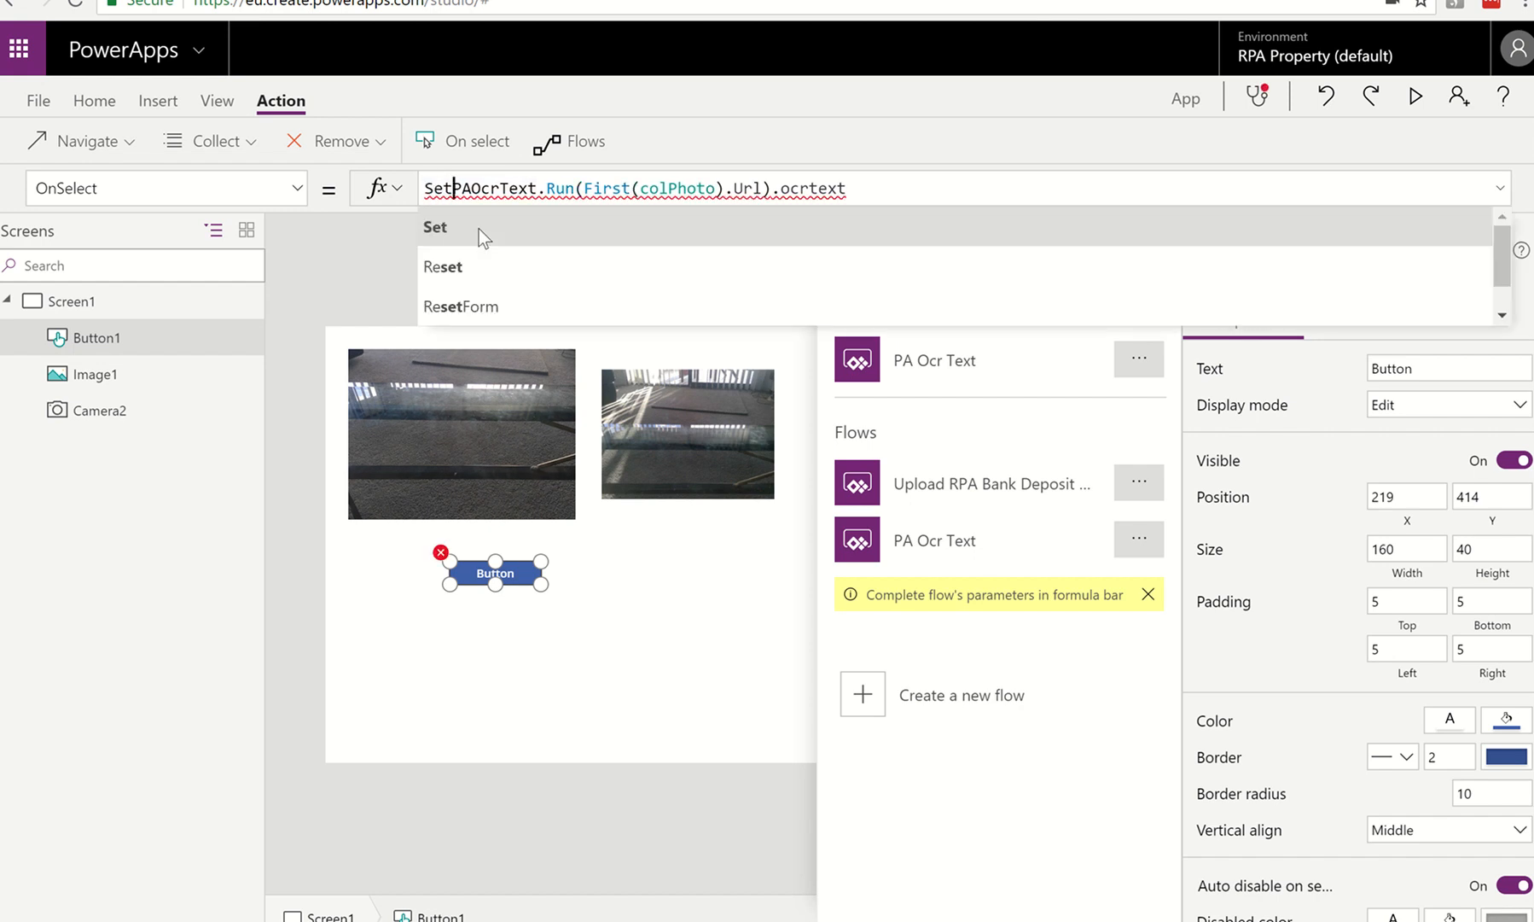
pyautogui.write('(varO')
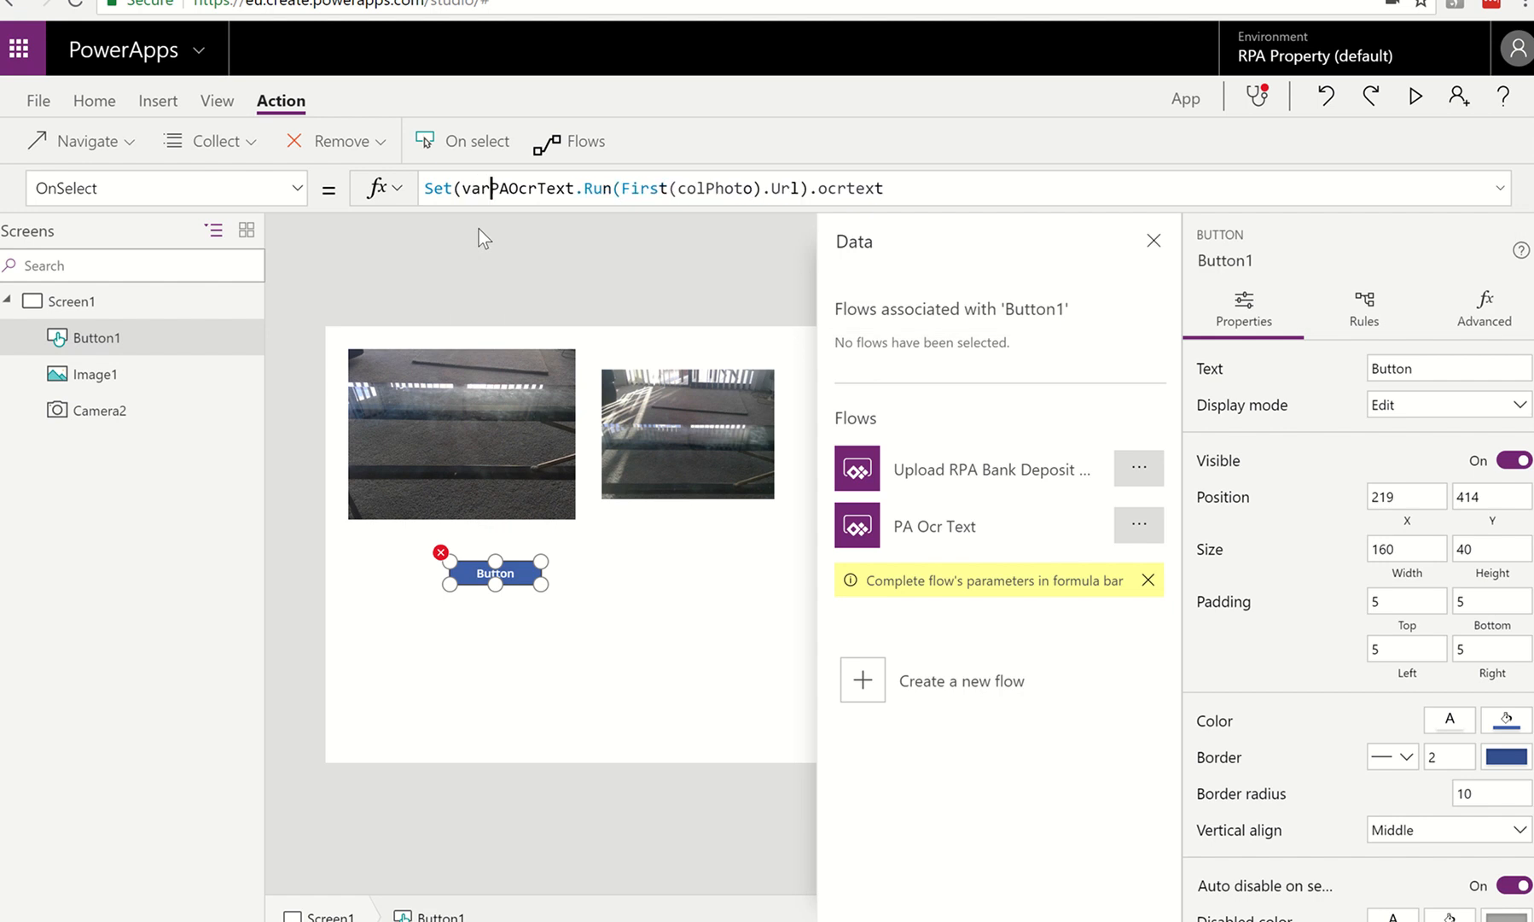
pyautogui.write('CR')
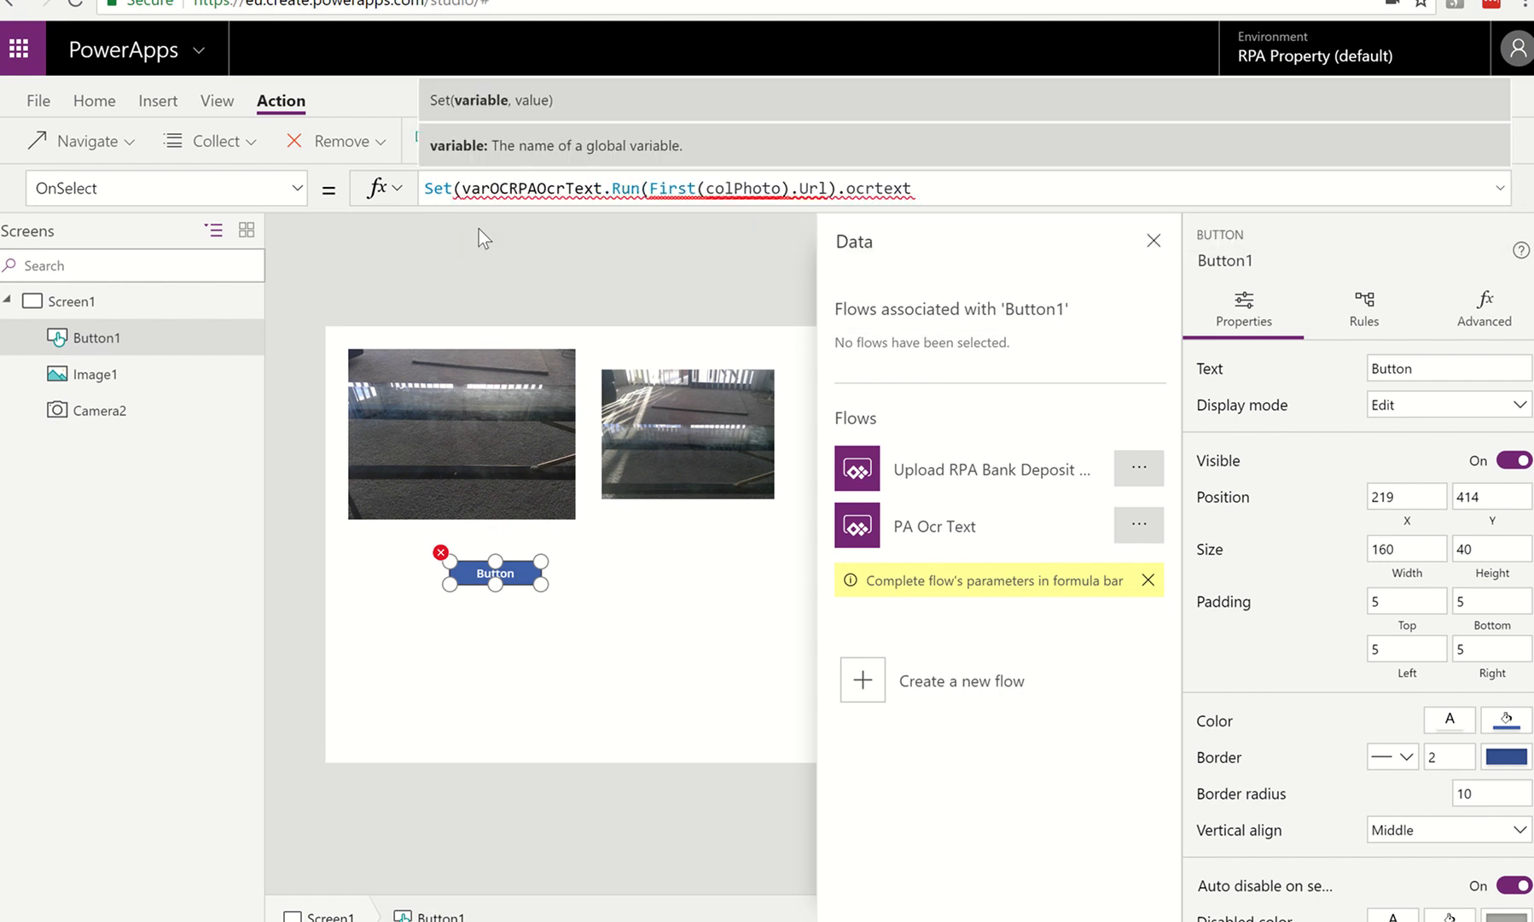
pyautogui.write(',')
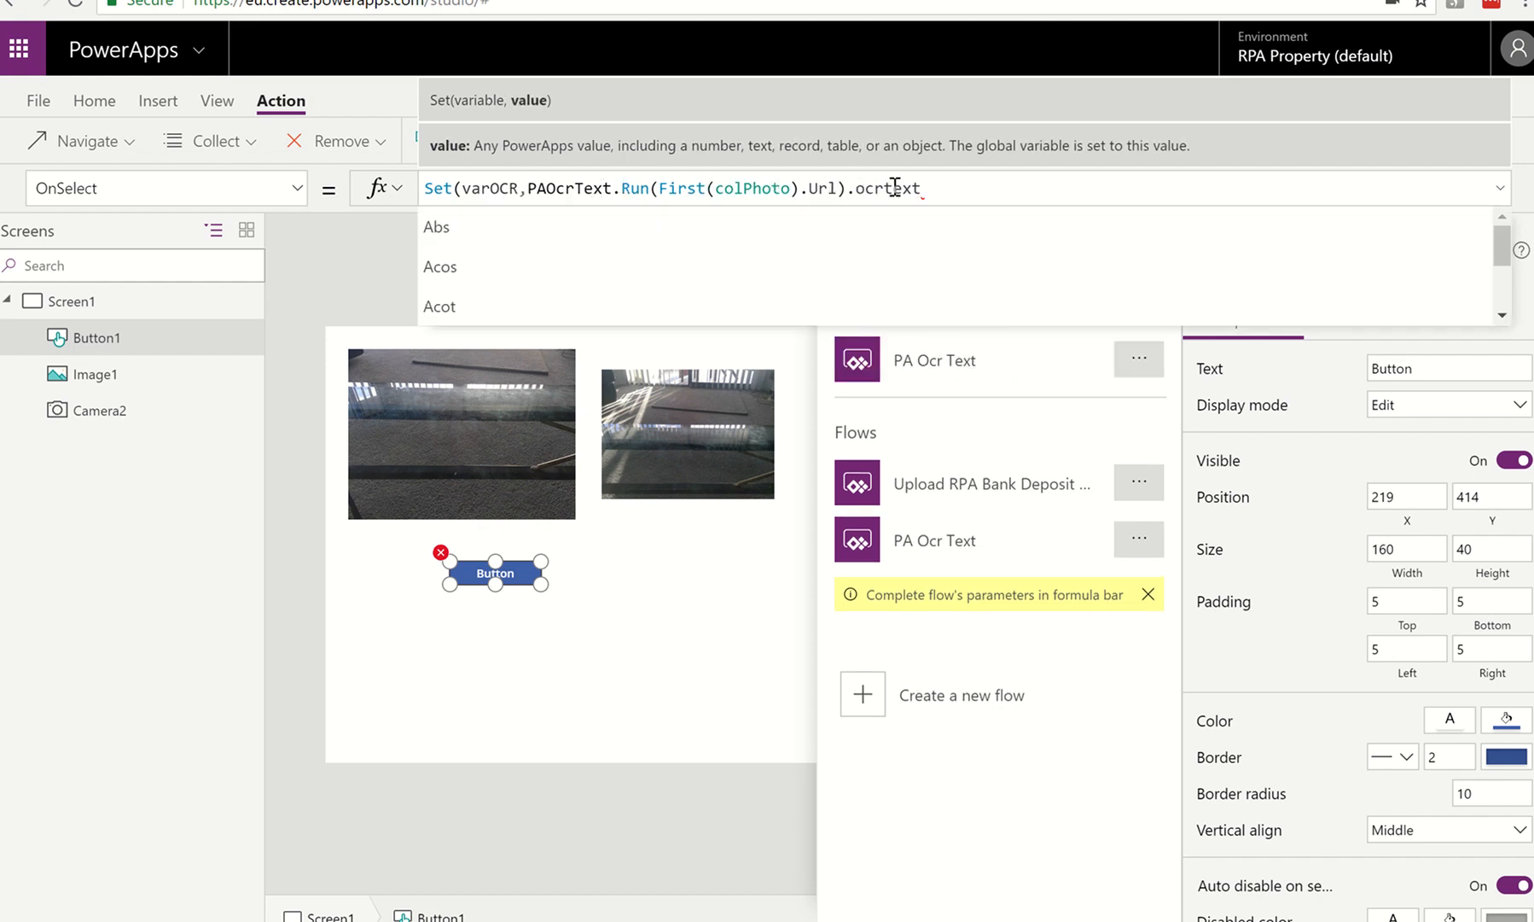
pyautogui.click(928, 186)
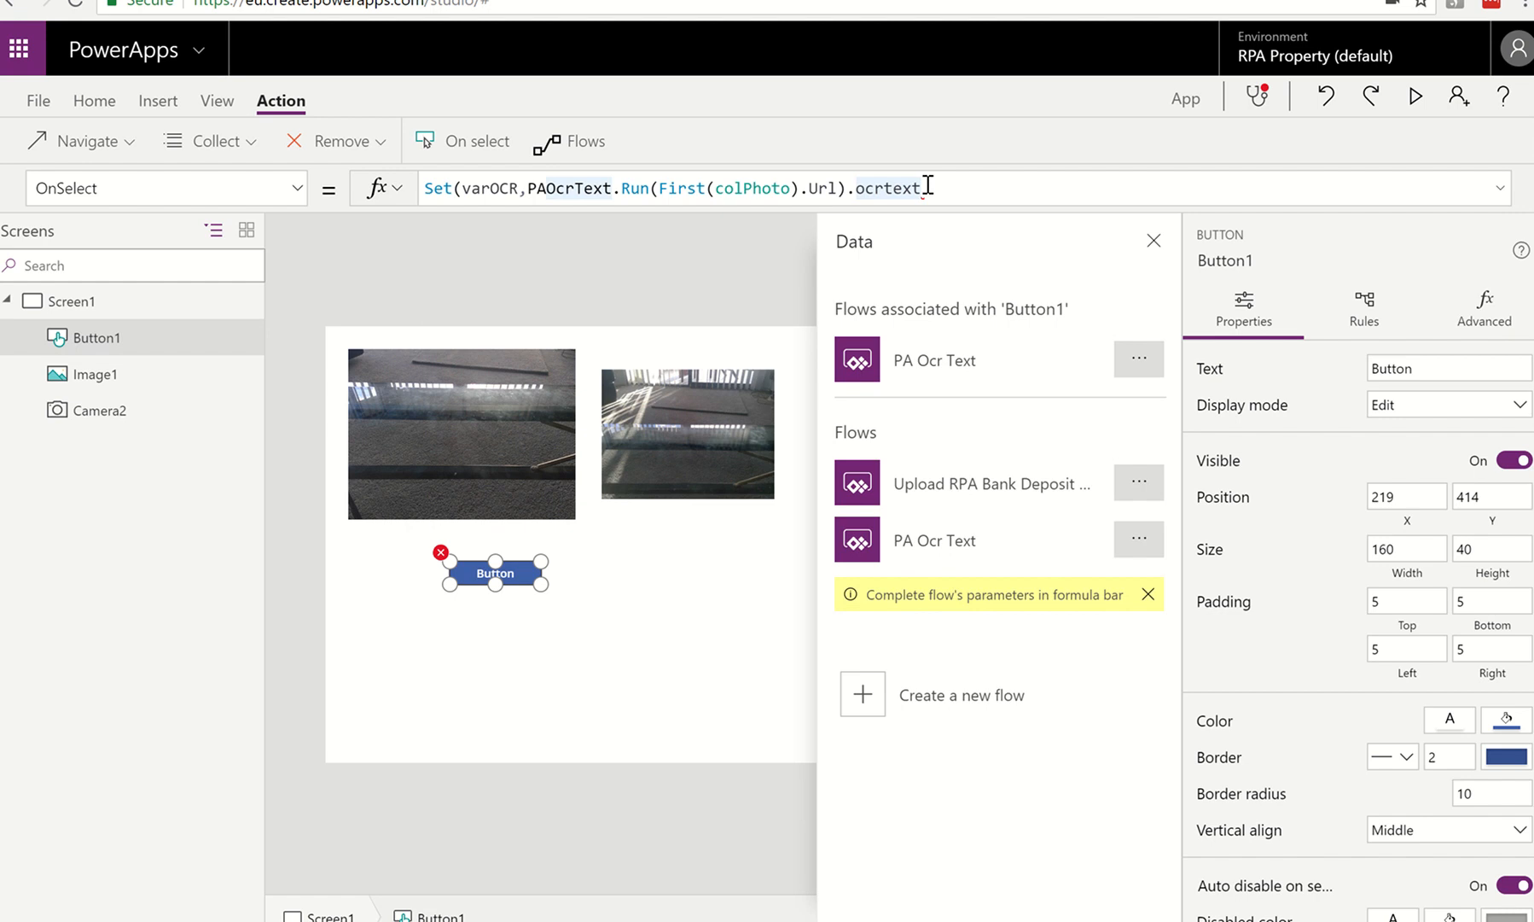
pyautogui.write(')')
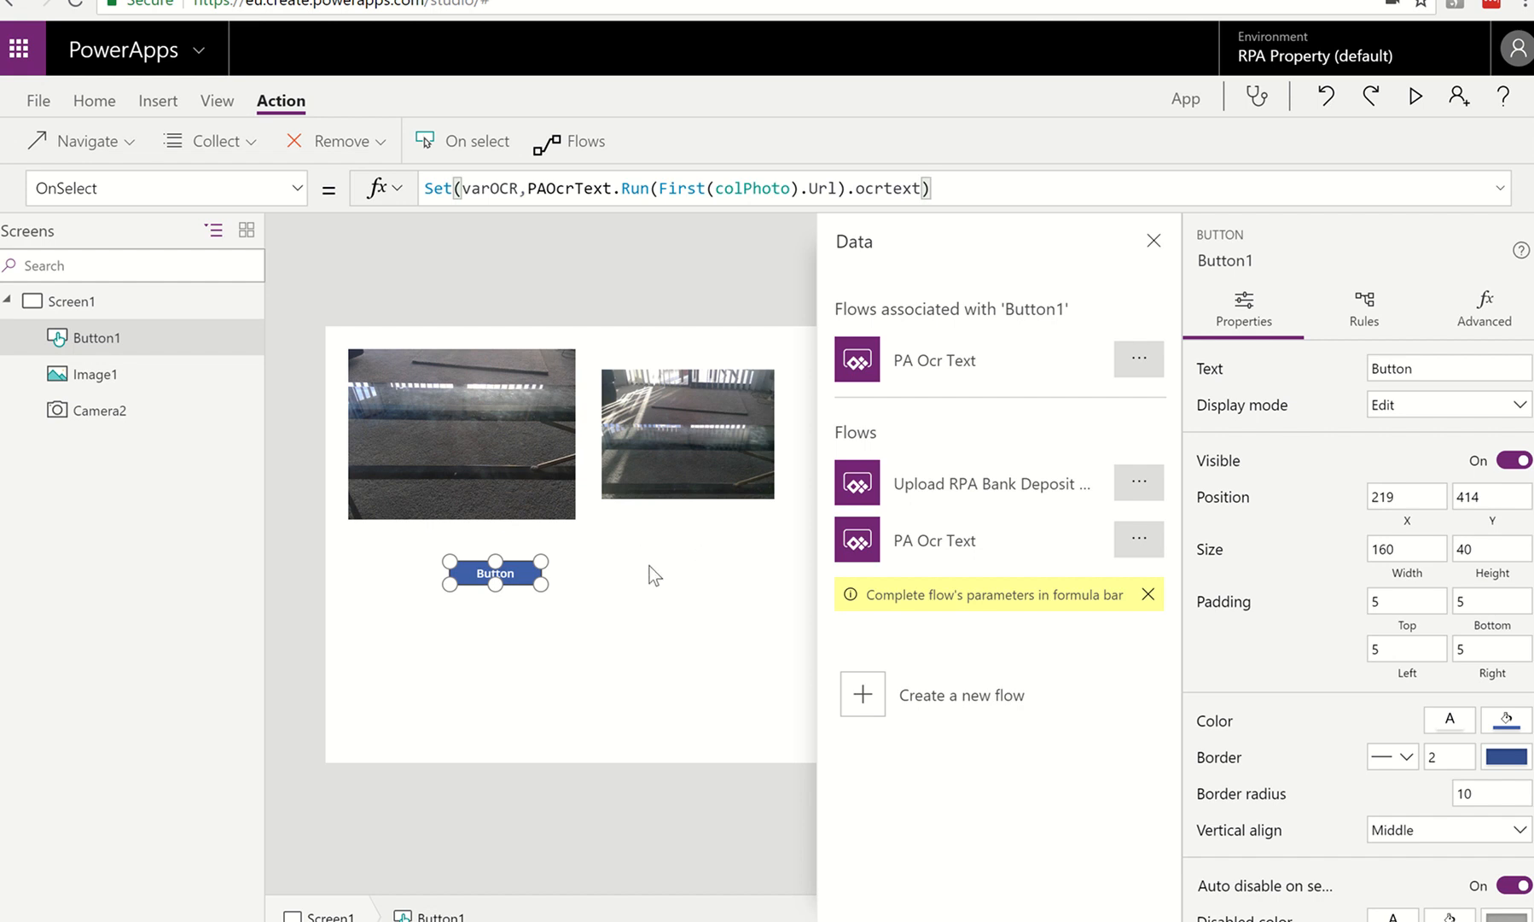
# Check the OcrText output of Respond to PowerApps in the flow and return to the PowerApps app.
pyautogui.click(598, 2)
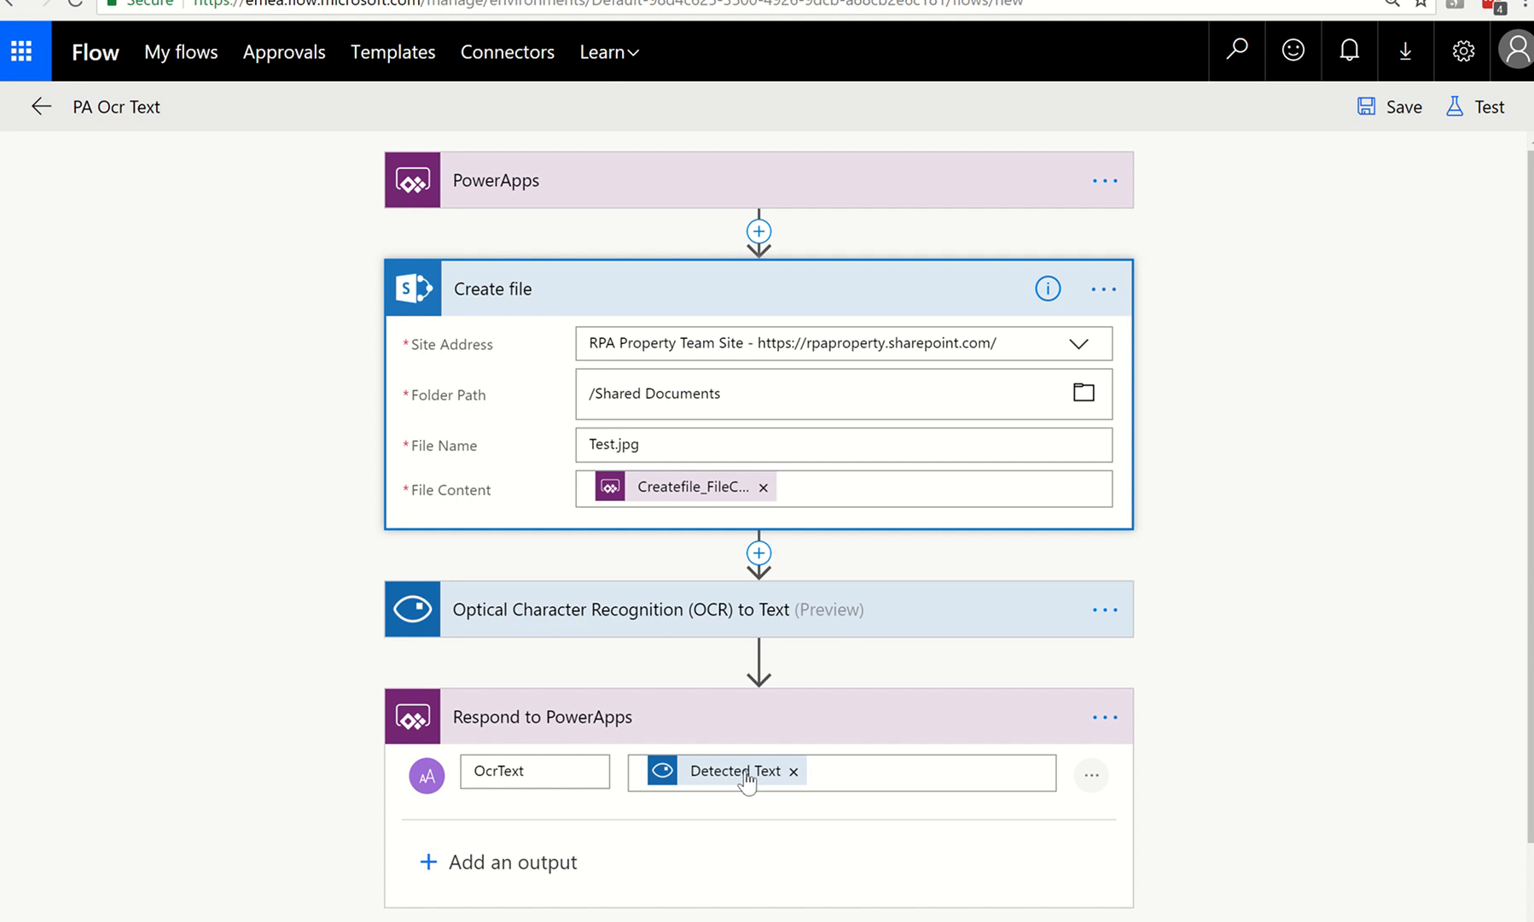
pyautogui.moveTo(745, 776)
pyautogui.click(322, 0)
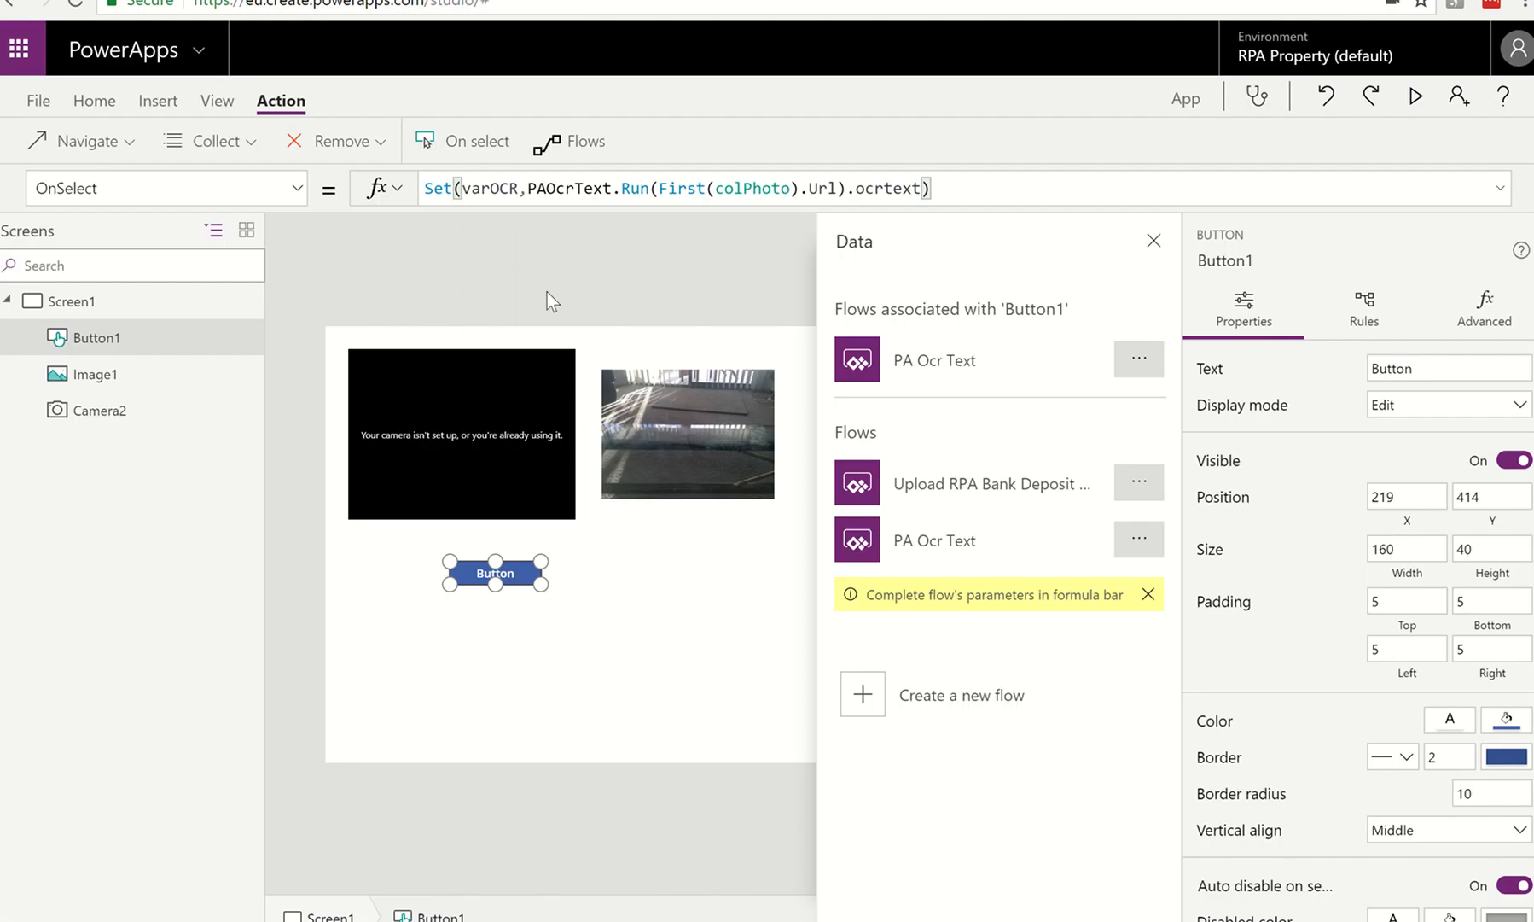
# Close the flow list and insert a label below the image, sized 728 by 374 at position X 504, Y 357.
pyautogui.click(1154, 246)
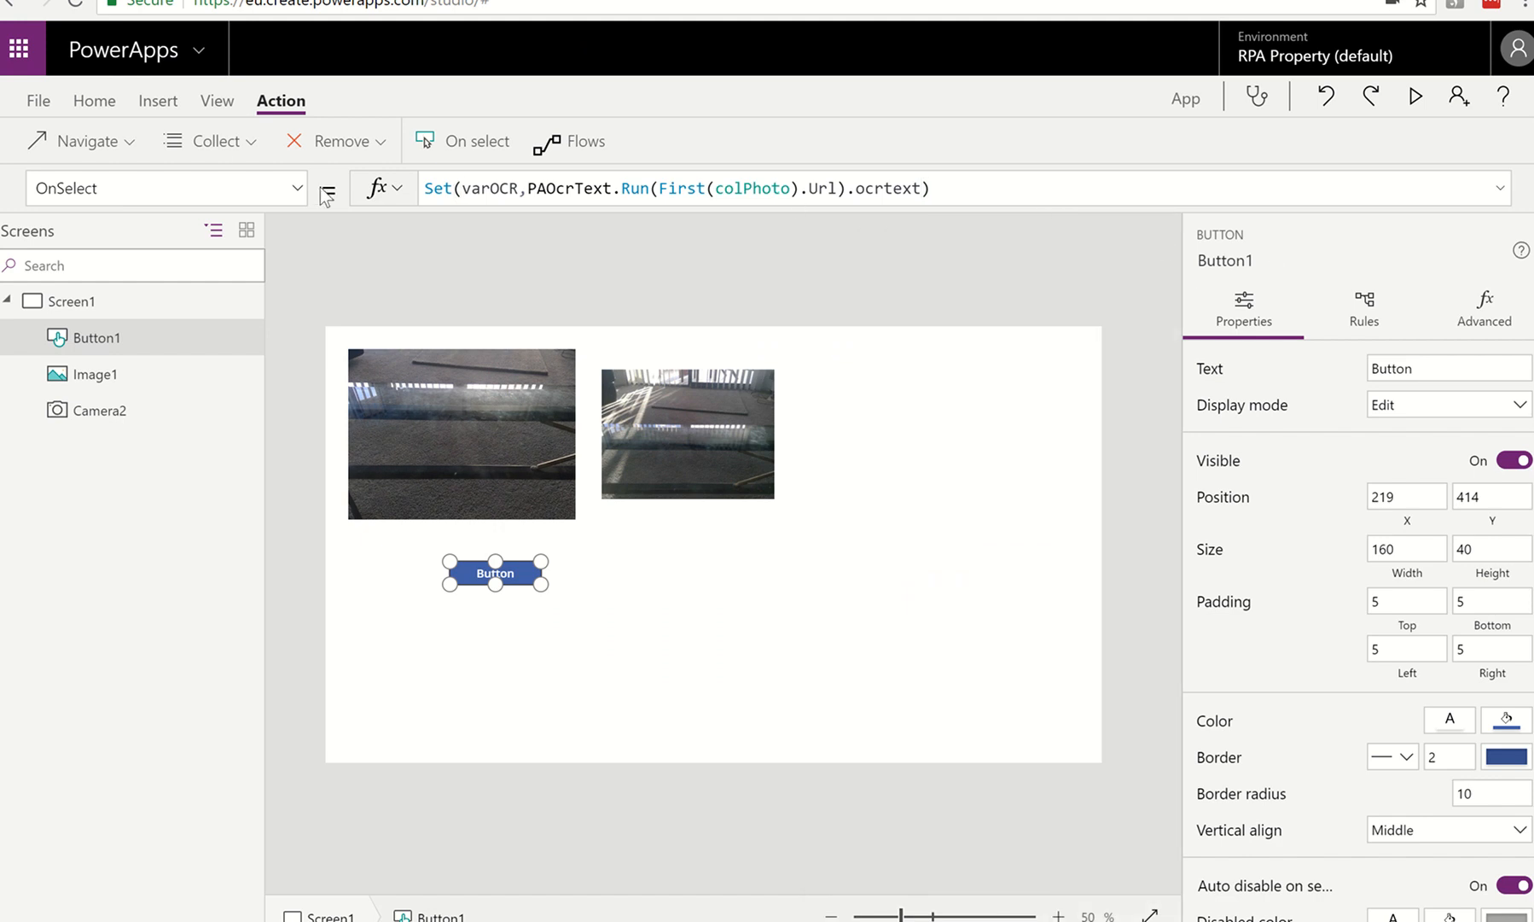
pyautogui.click(145, 102)
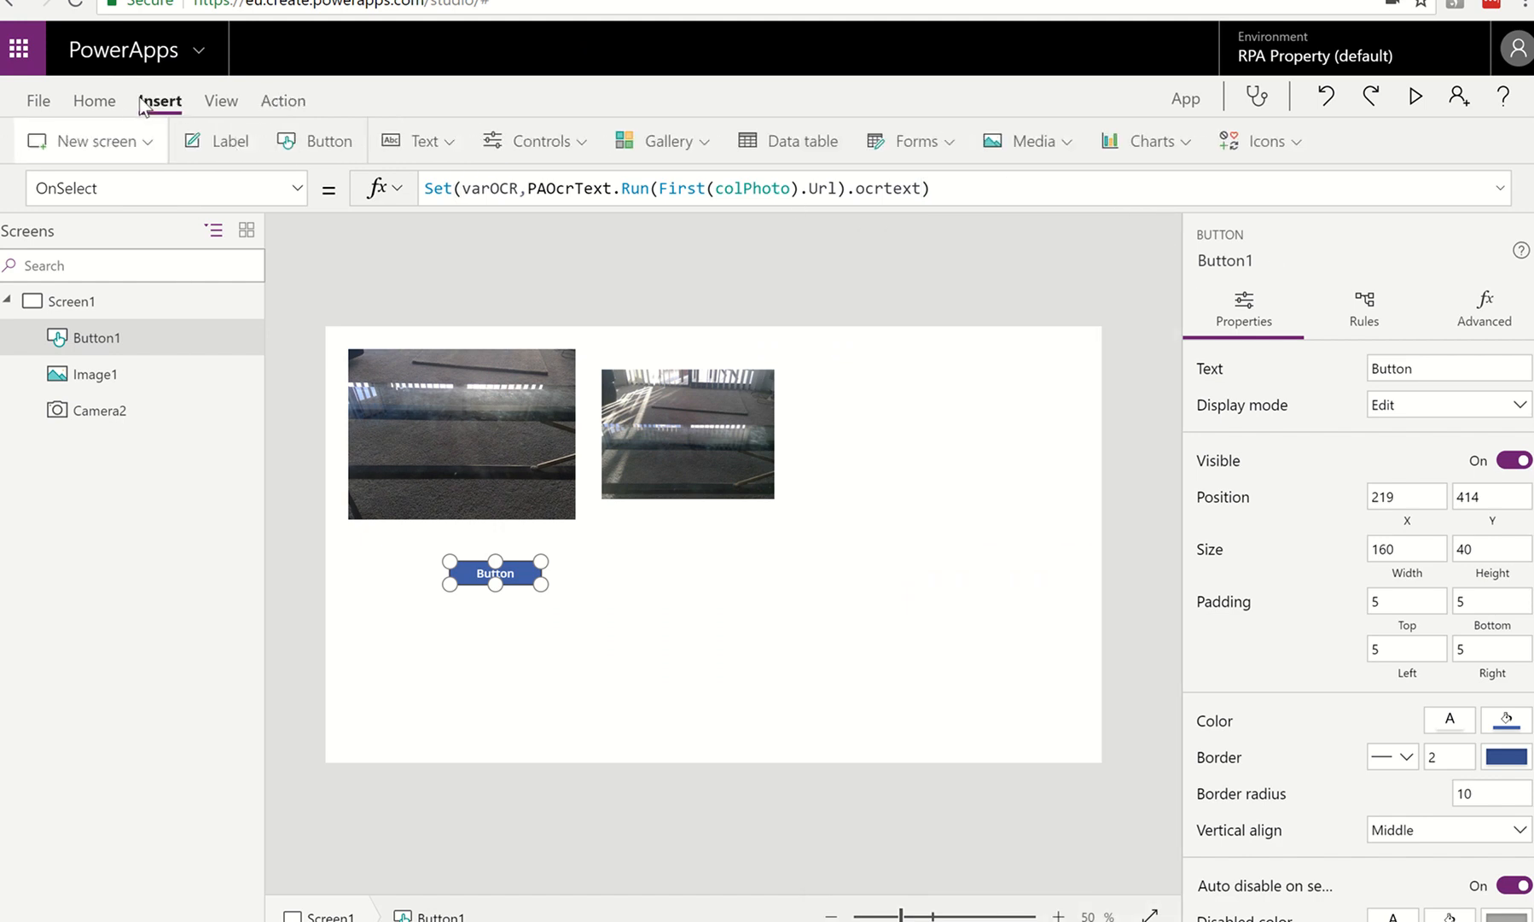
pyautogui.click(227, 143)
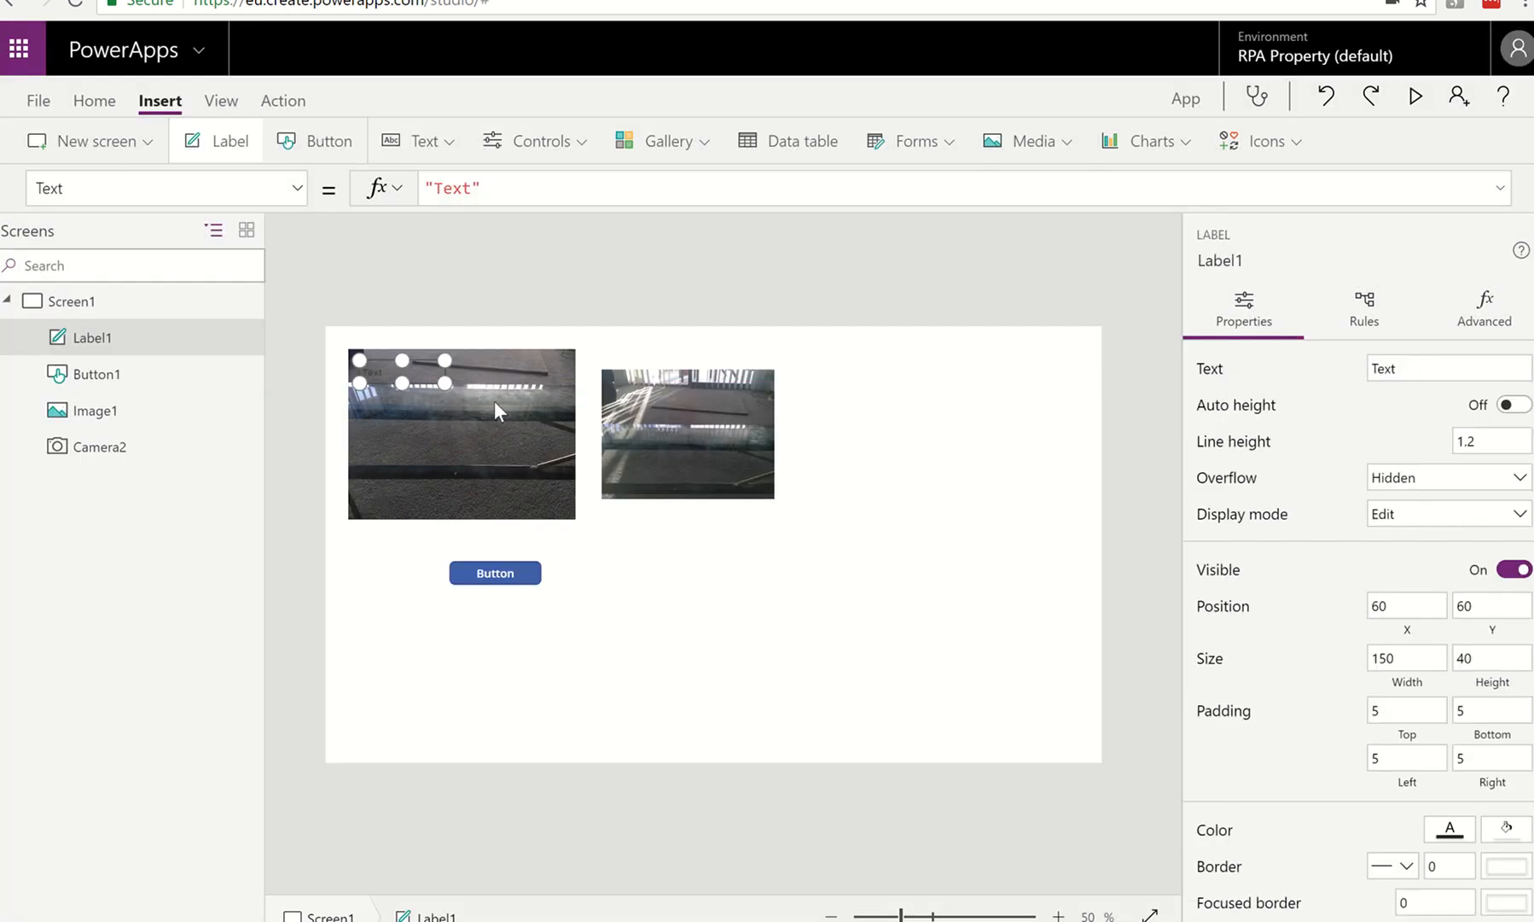
pyautogui.moveTo(424, 371); pyautogui.dragTo(598, 503)
pyautogui.moveTo(704, 580); pyautogui.dragTo(1025, 739)
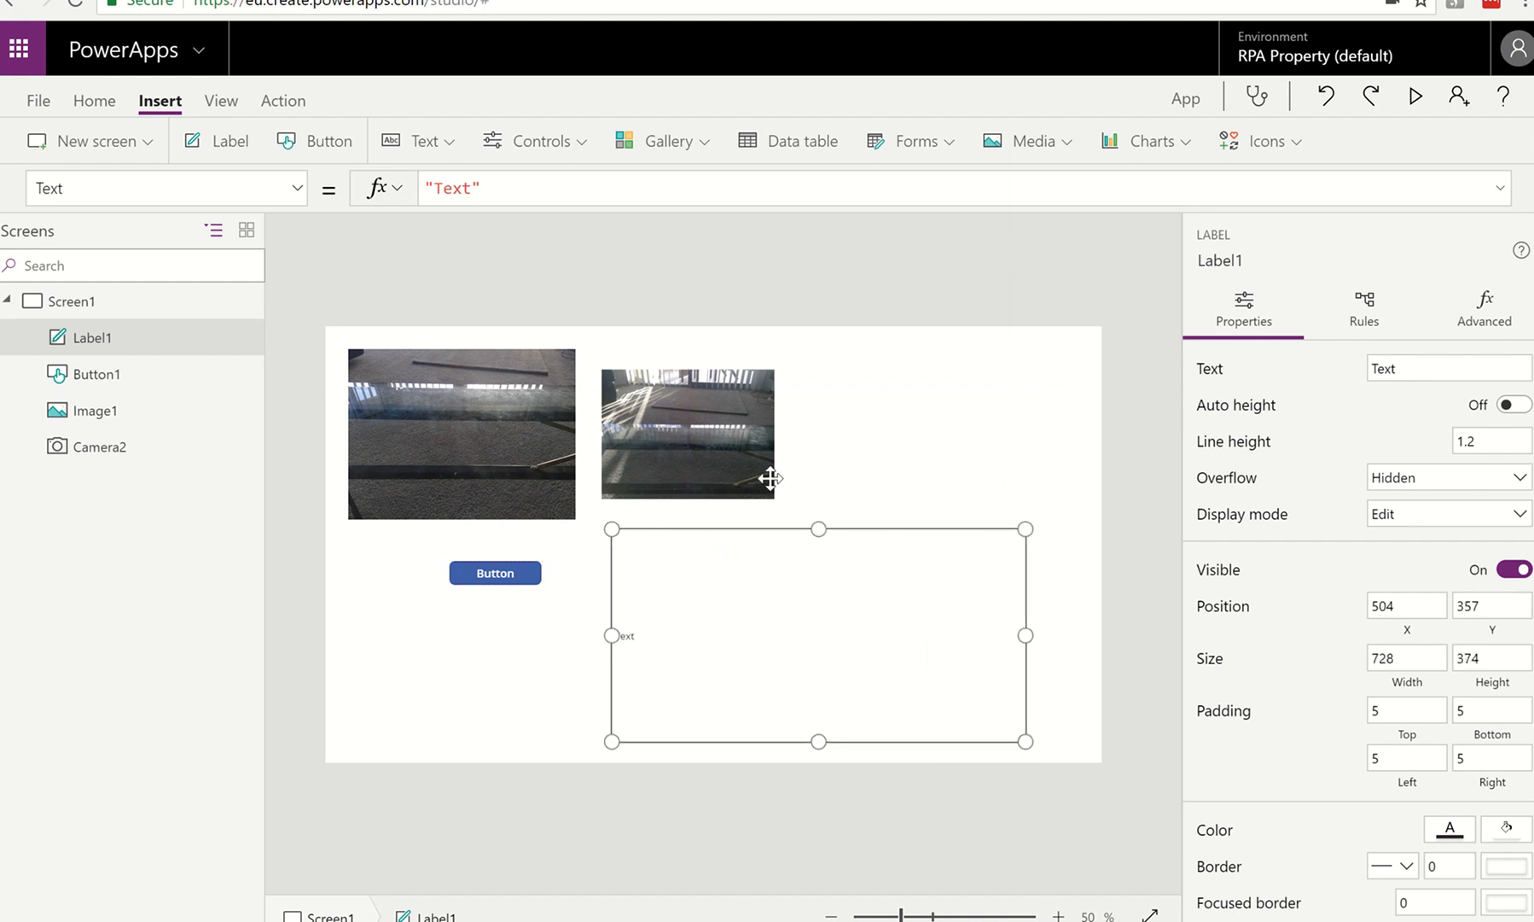
# Set the label's Overflow property to Overflow.Scroll.
pyautogui.click(130, 189)
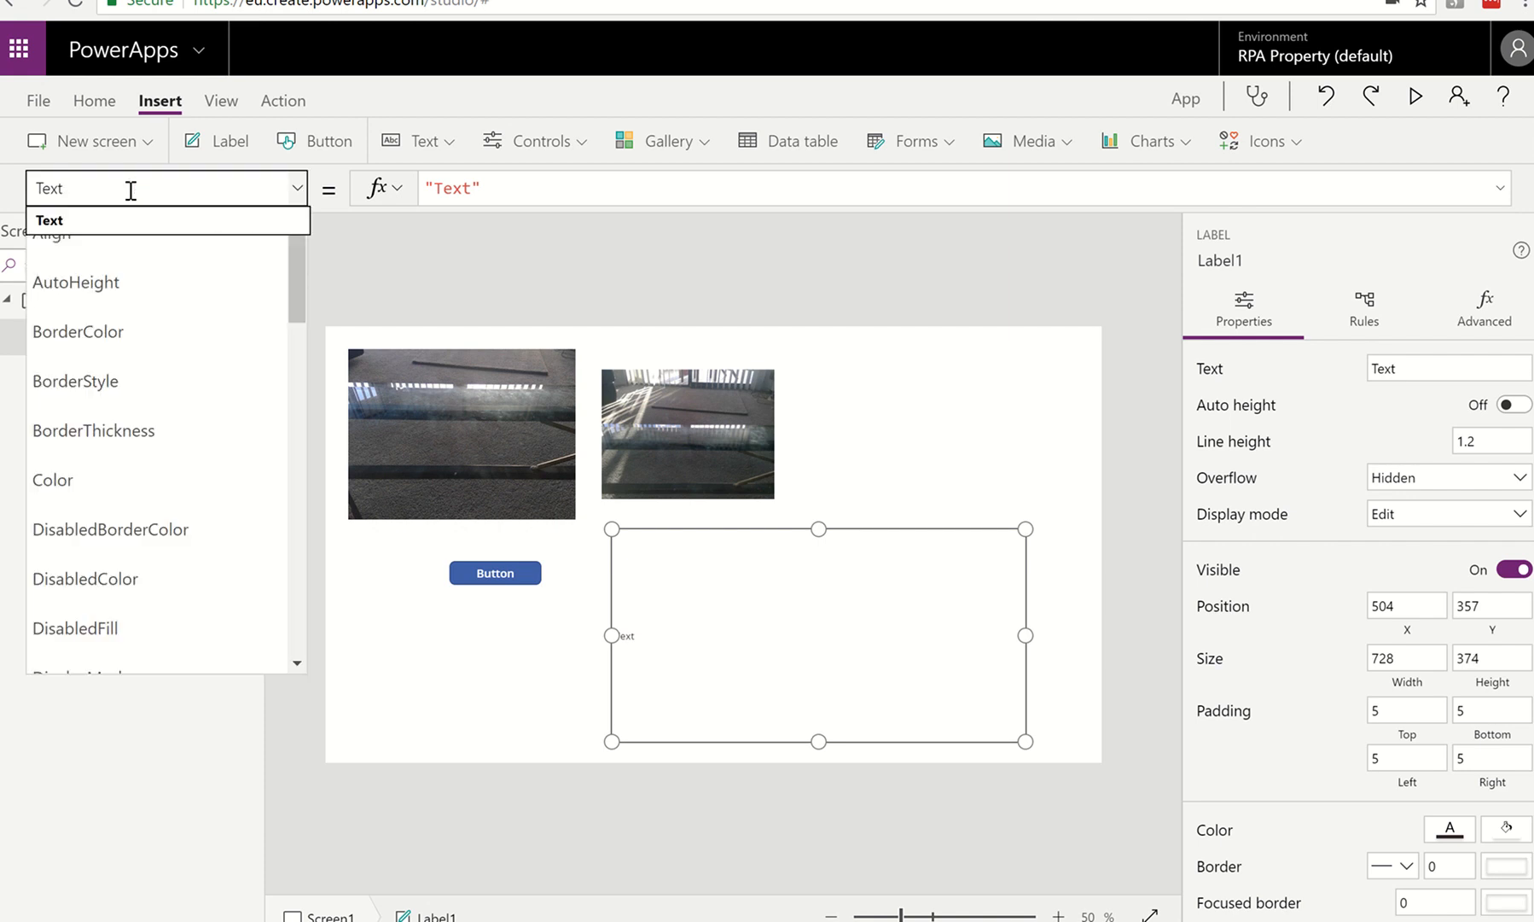
pyautogui.press('BackSpace')
pyautogui.press('BackSpace')
pyautogui.press('BackSpace')
pyautogui.press('BackSpace')
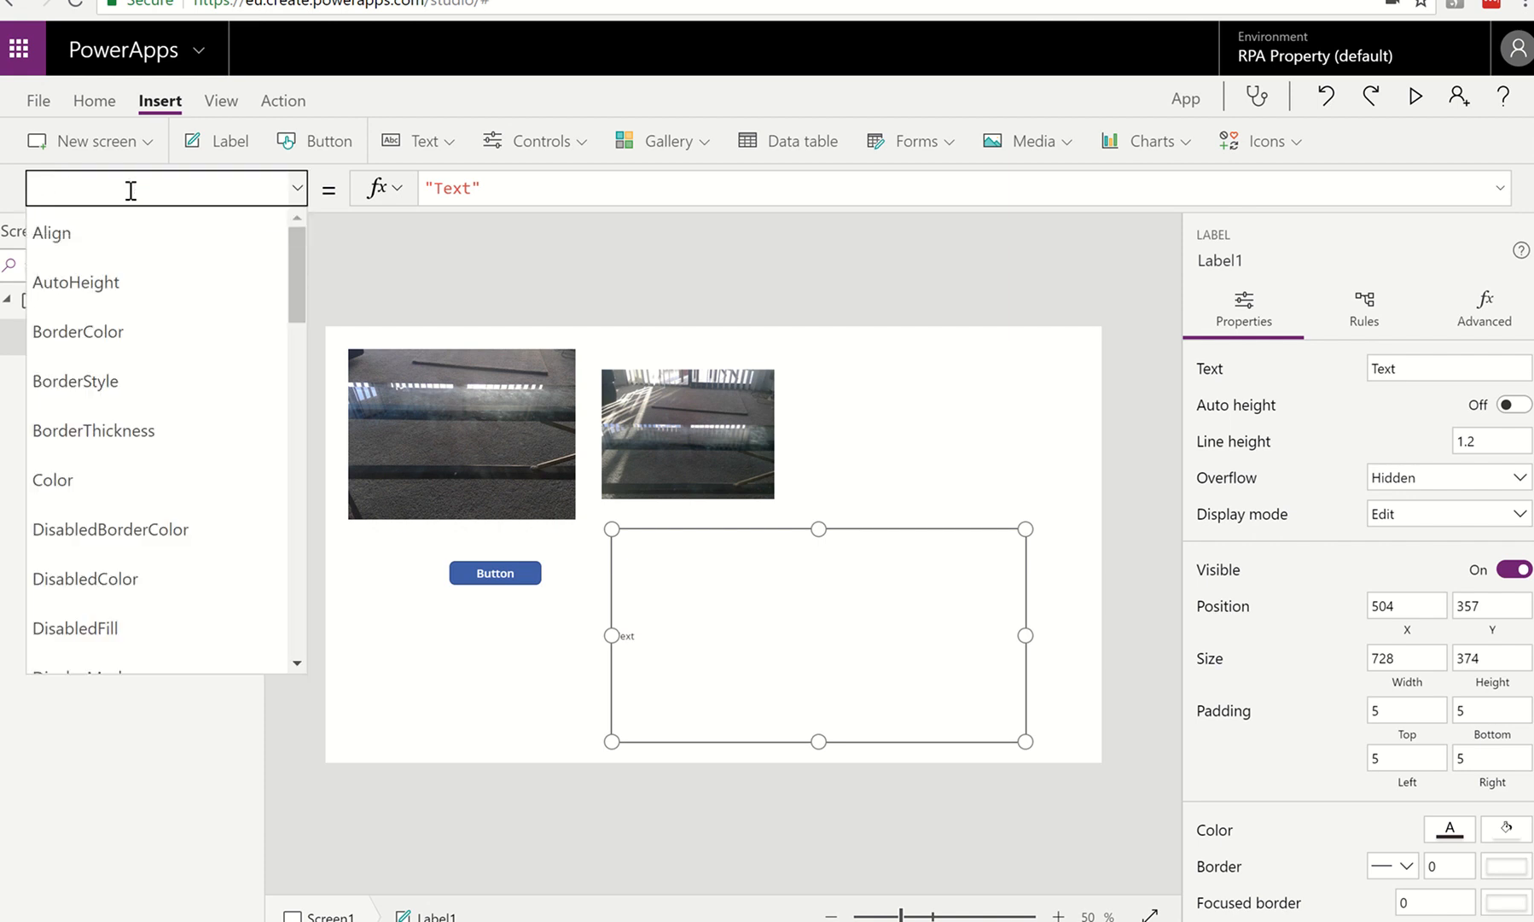
pyautogui.write('Over')
pyautogui.press('Return')
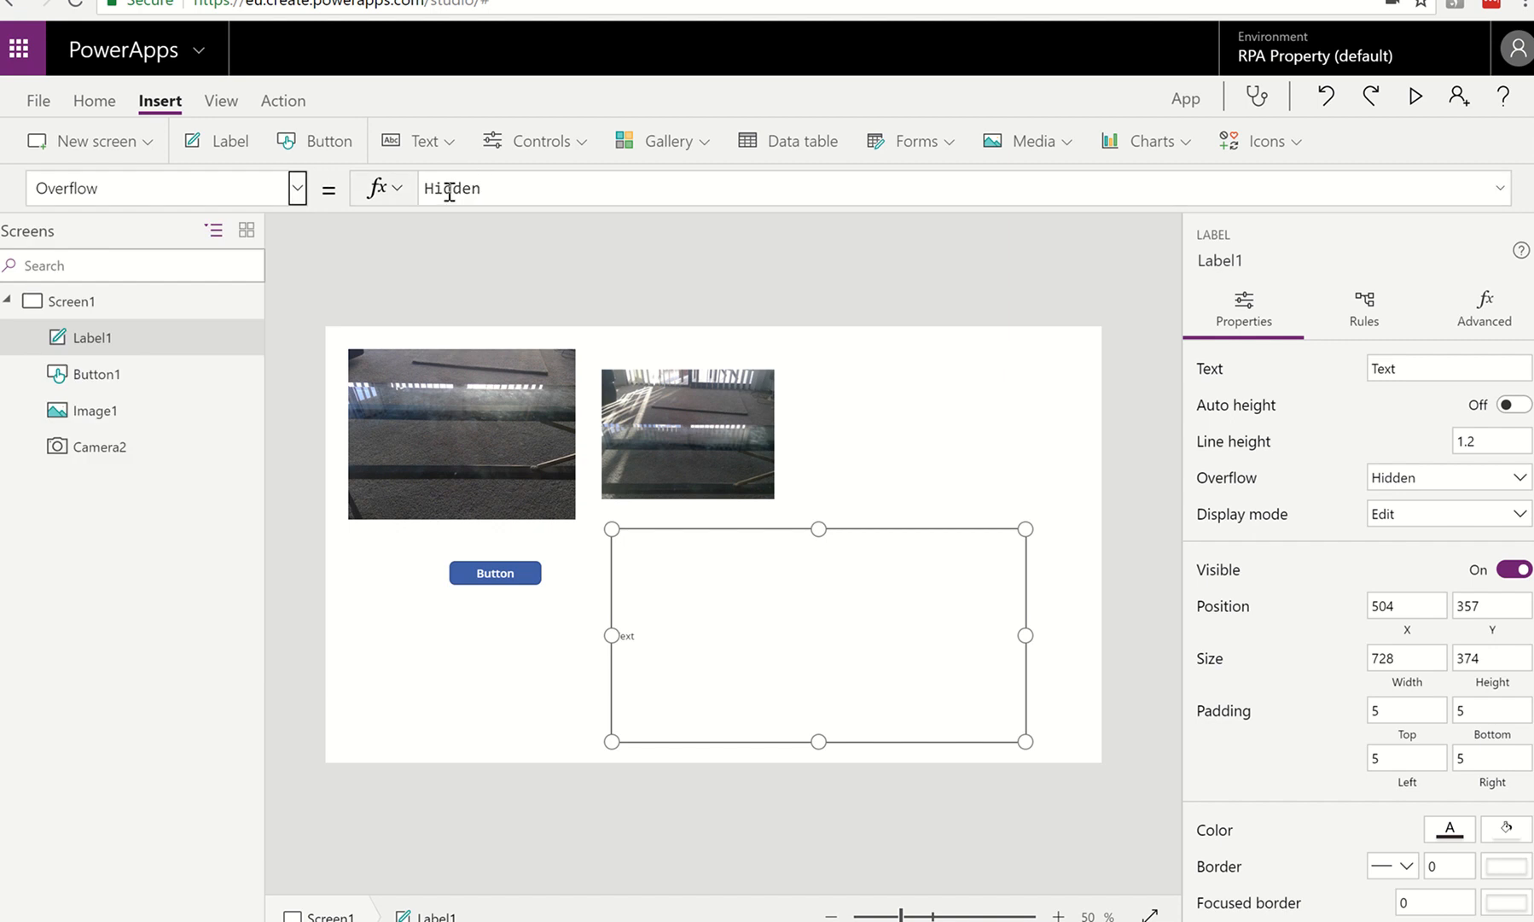
pyautogui.doubleClick(450, 188)
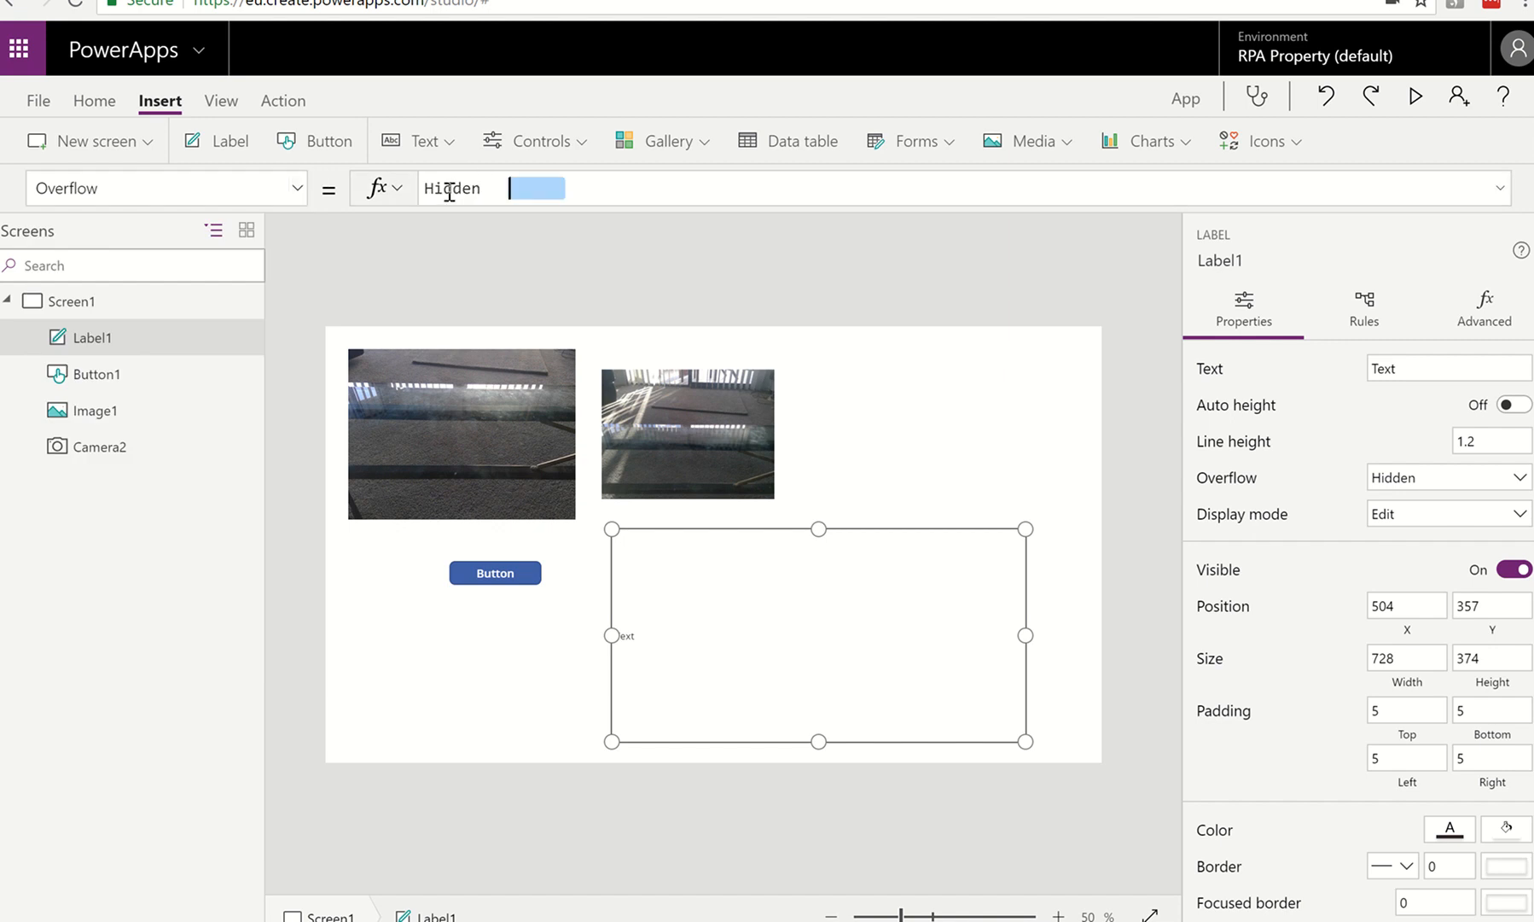
pyautogui.click(618, 188)
pyautogui.press('BackSpace')
pyautogui.press('BackSpace')
pyautogui.press('BackSpace')
pyautogui.press('BackSpace')
pyautogui.press('BackSpace')
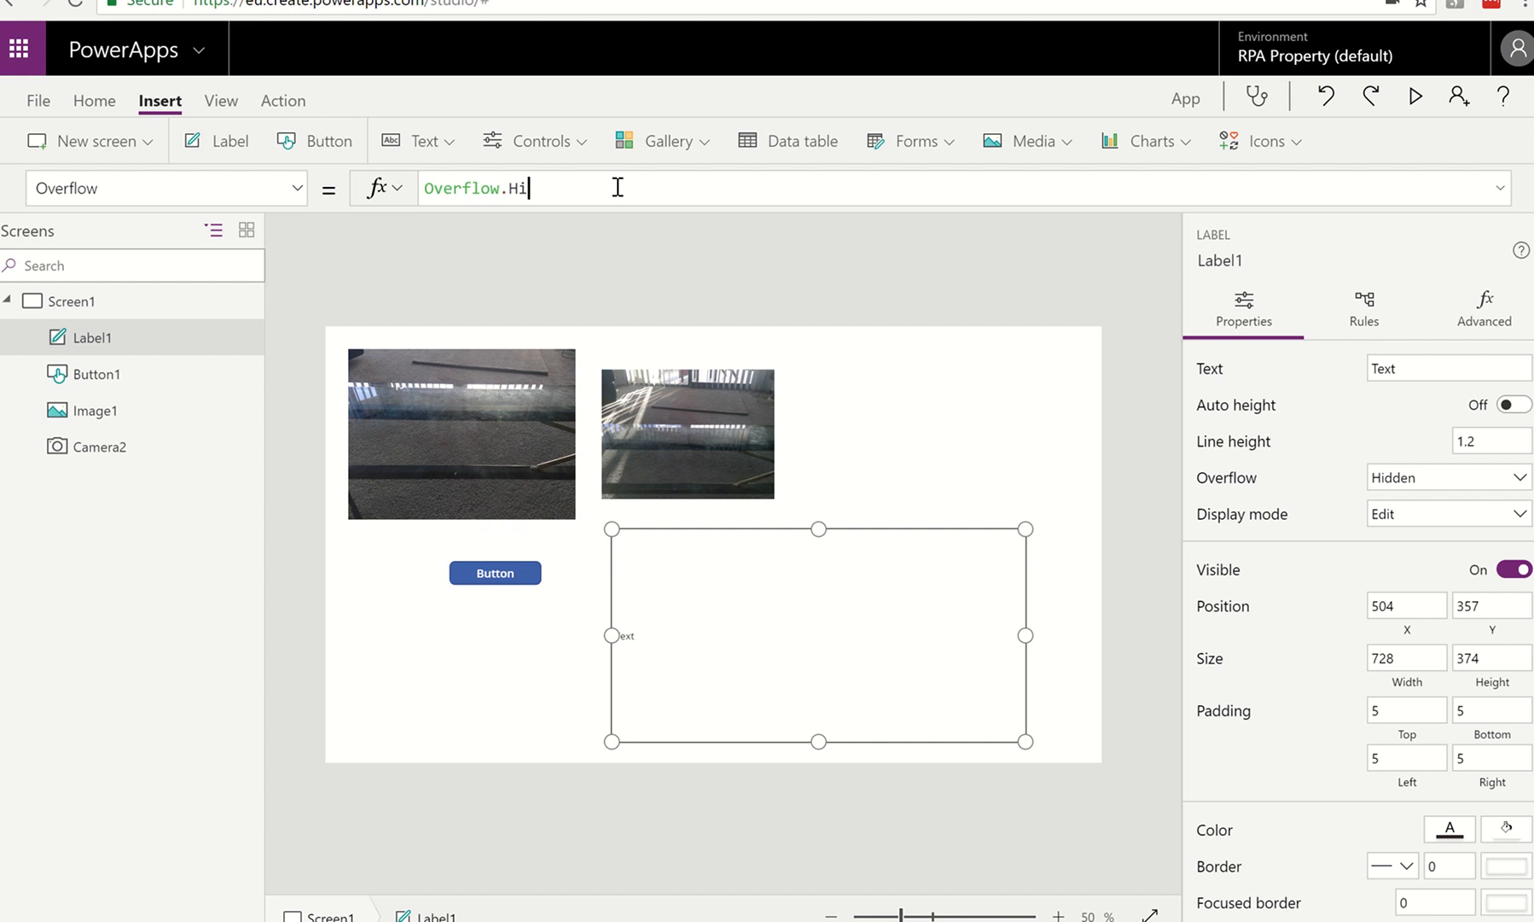
pyautogui.press('BackSpace')
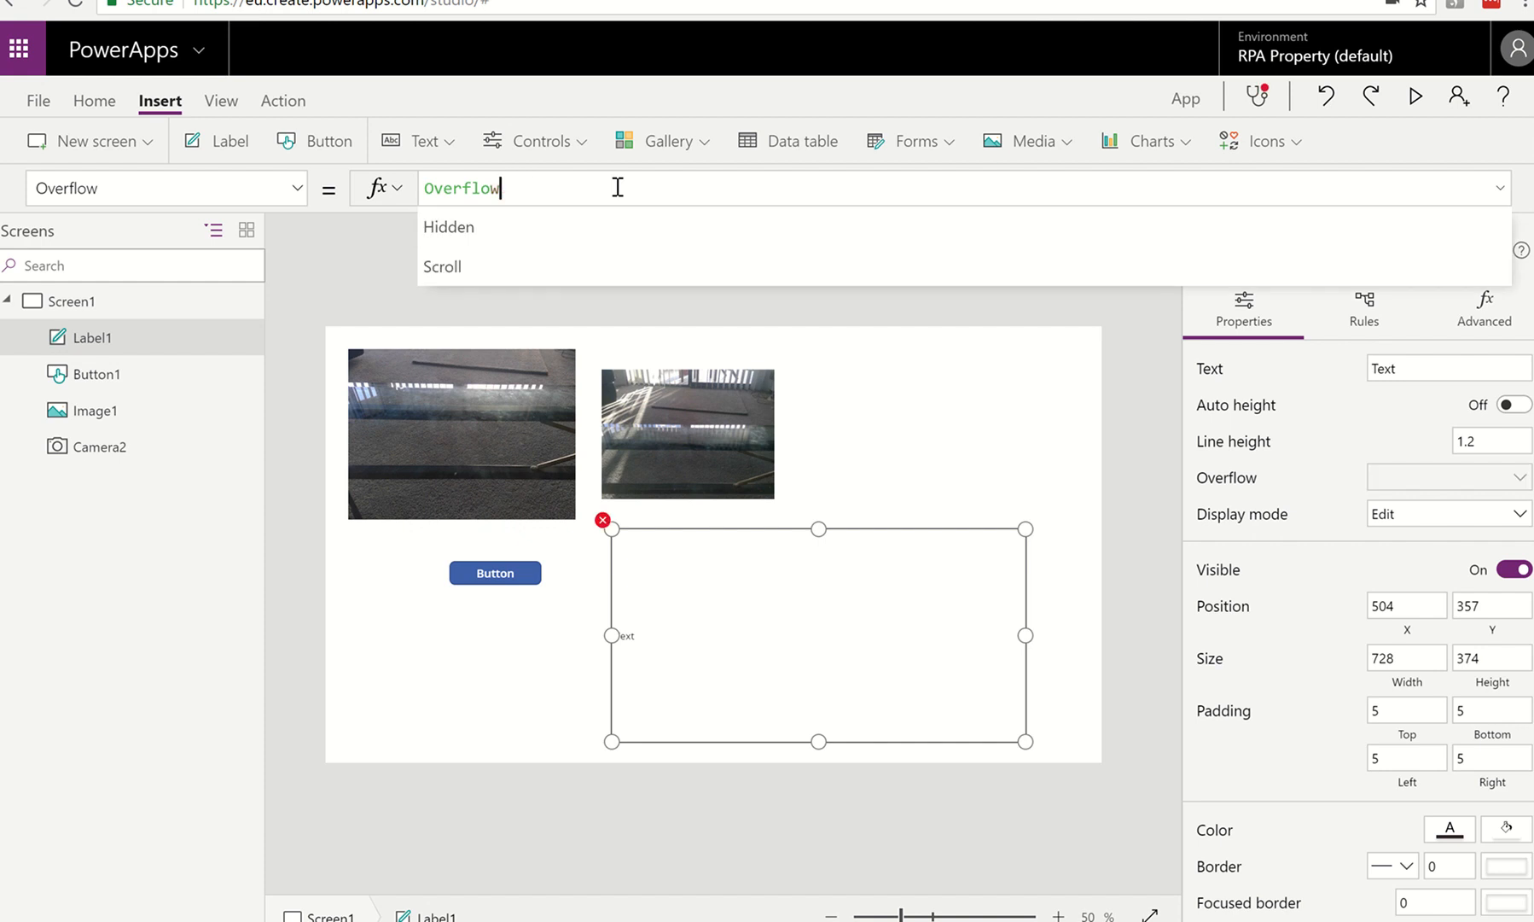
pyautogui.write('.S')
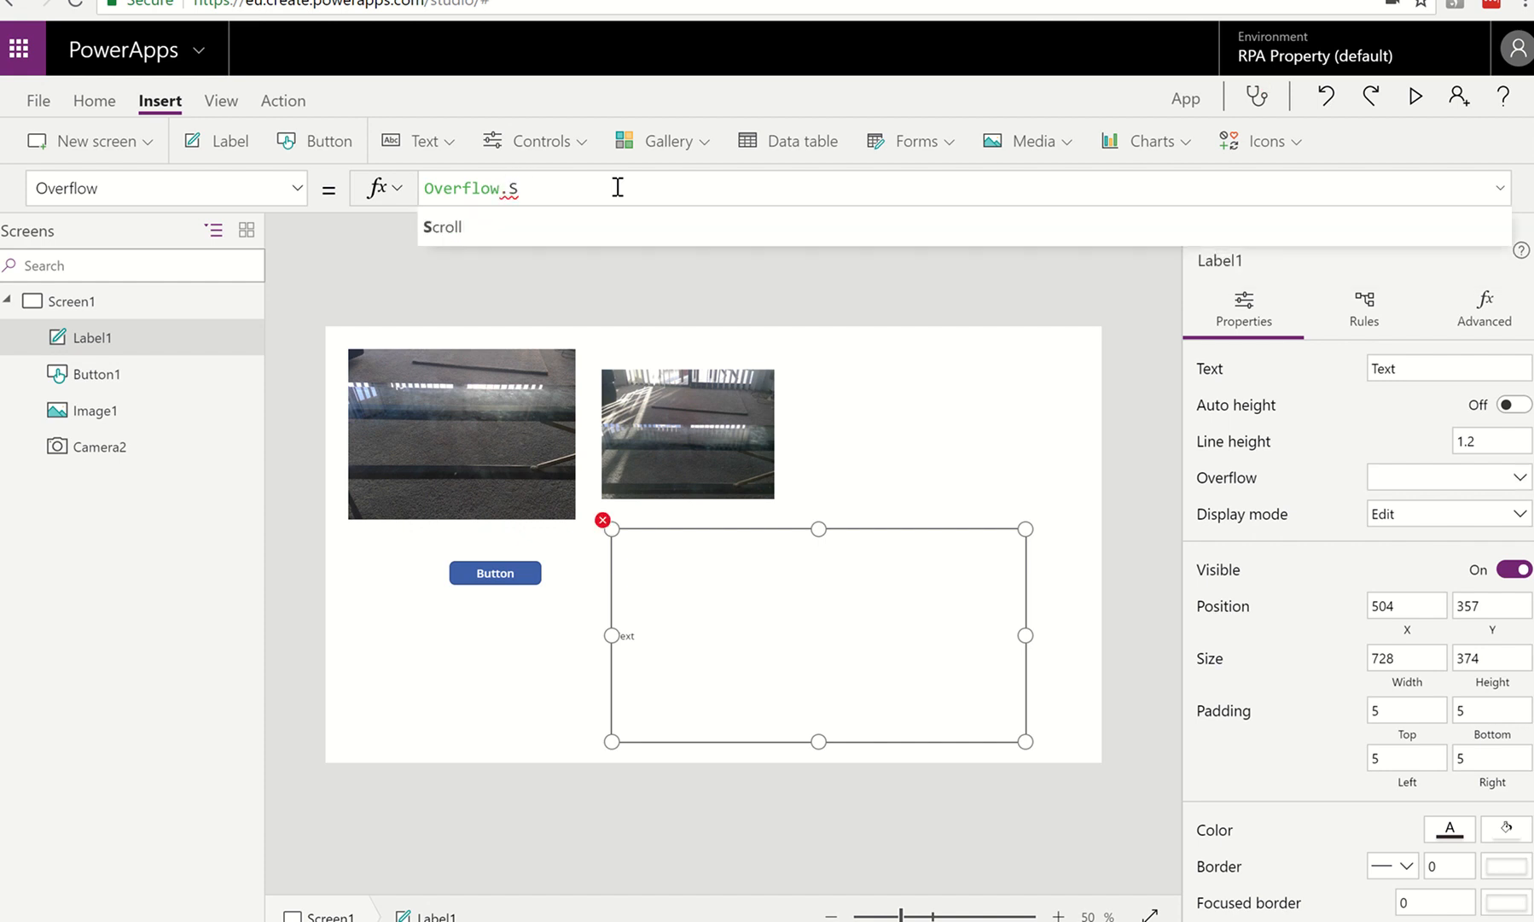
pyautogui.click(528, 232)
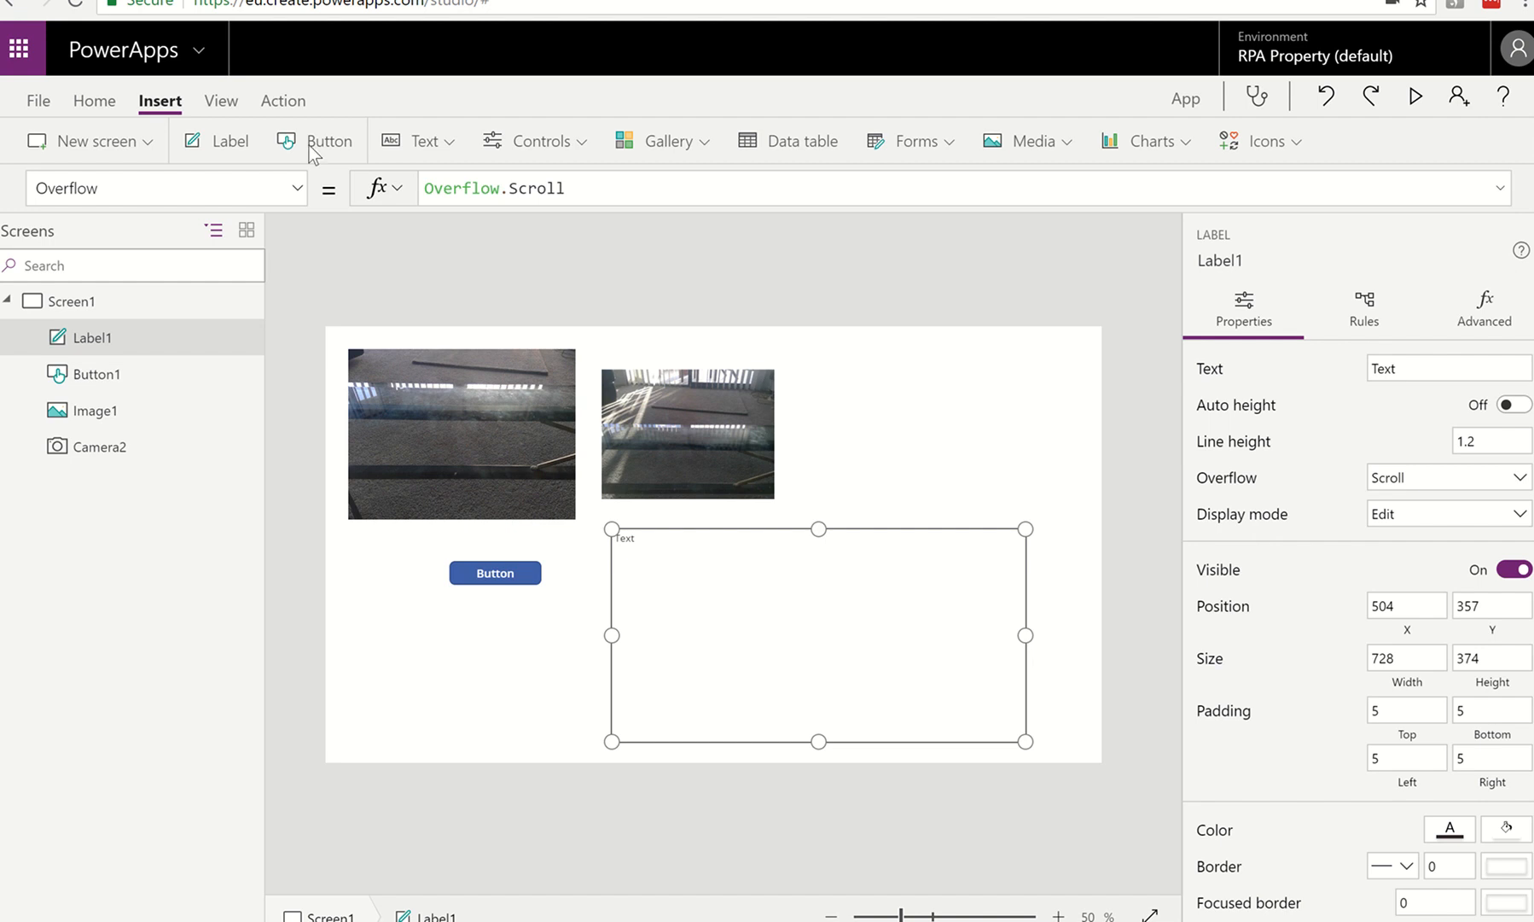
# Set the label's Text property to the varOCR variable and deselect the label.
pyautogui.click(213, 186)
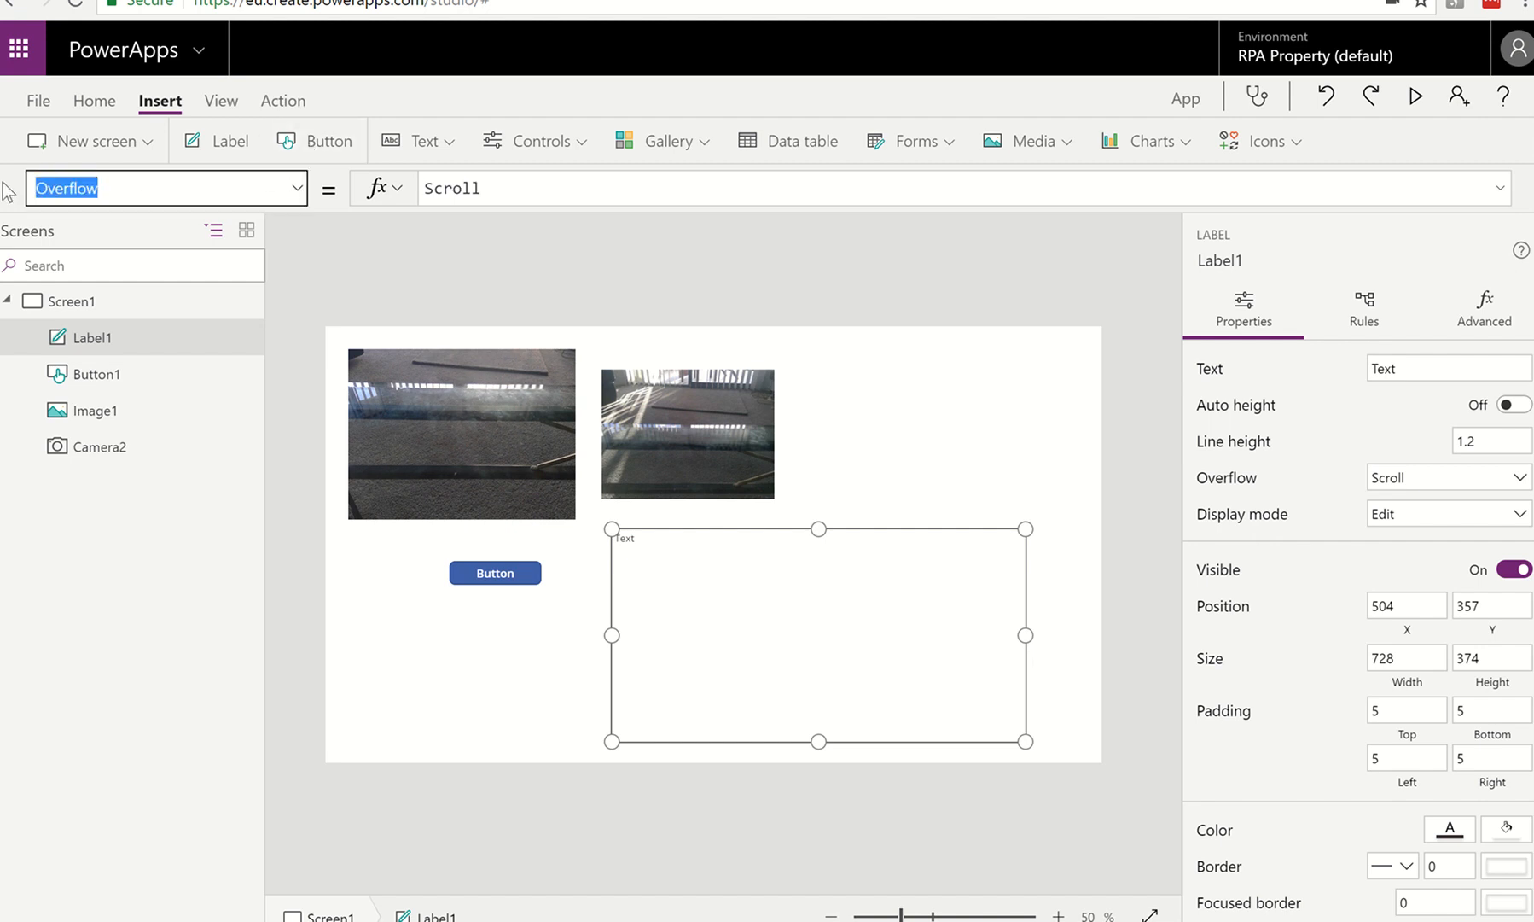
pyautogui.write('Text')
pyautogui.press('Return')
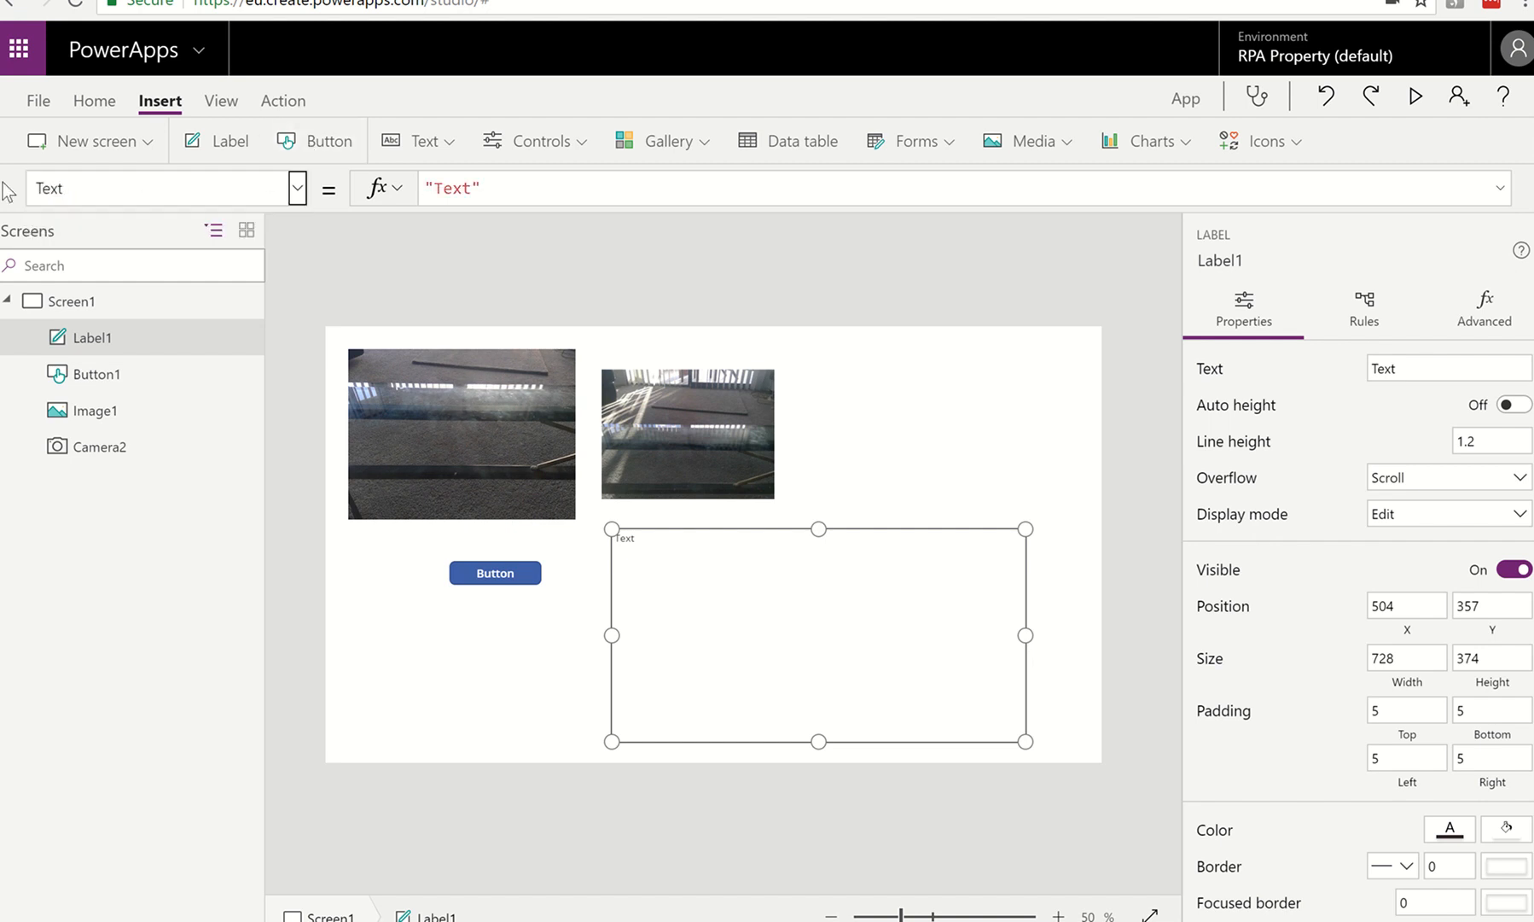
pyautogui.click(535, 188)
pyautogui.press('BackSpace')
pyautogui.press('BackSpace')
pyautogui.press('BackSpace')
pyautogui.press('BackSpace')
pyautogui.press('BackSpace')
pyautogui.press('BackSpace')
pyautogui.write('varText')
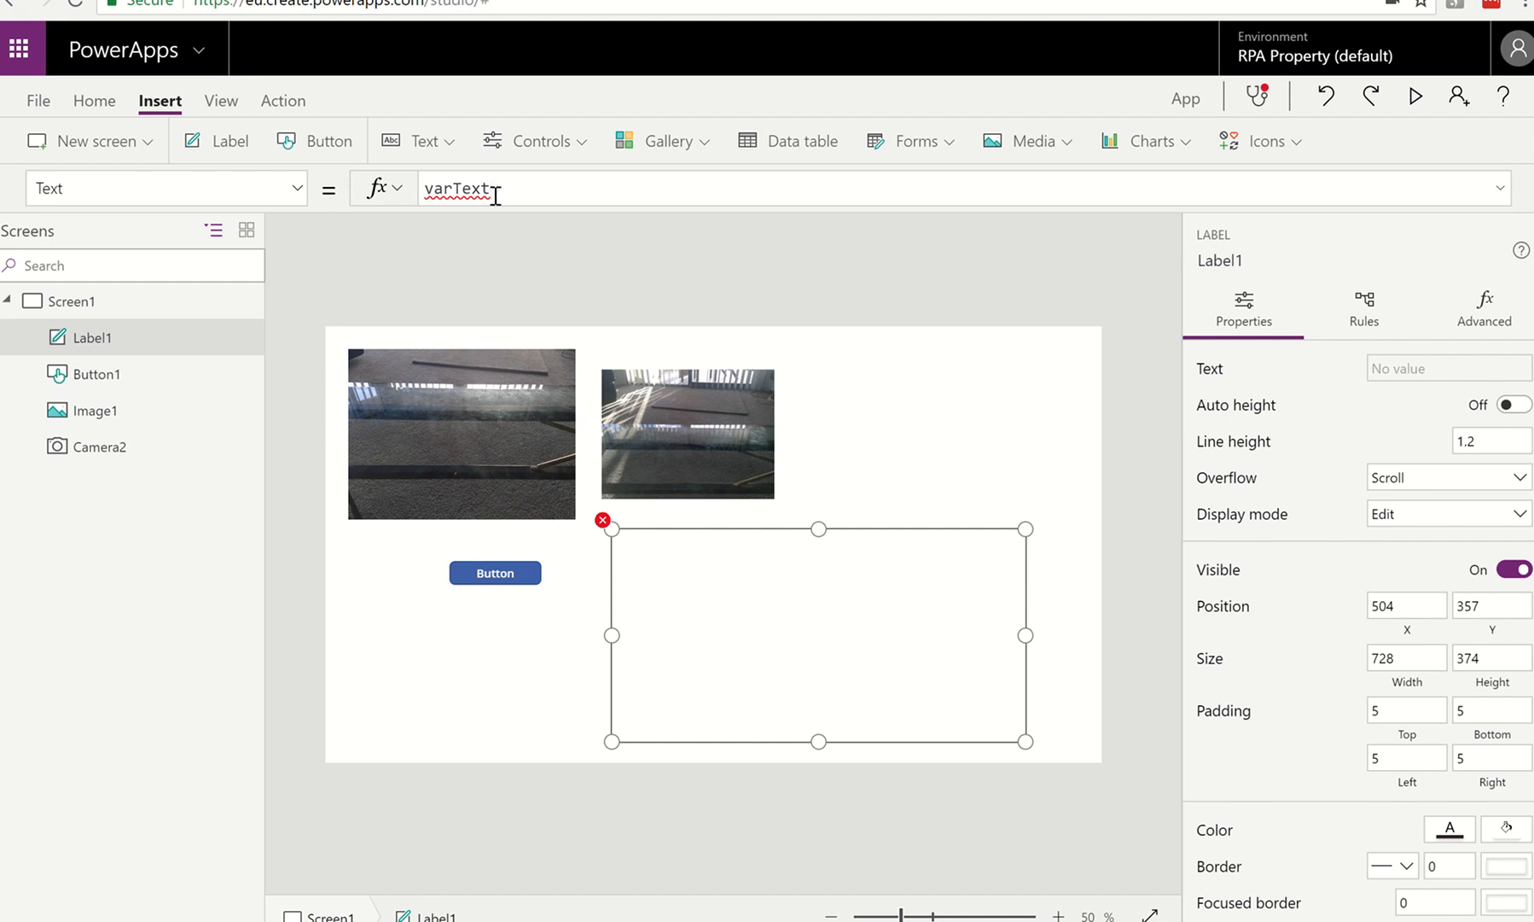
pyautogui.press('BackSpace')
pyautogui.press('BackSpace')
pyautogui.press('BackSpace')
pyautogui.press('BackSpace')
pyautogui.write('O')
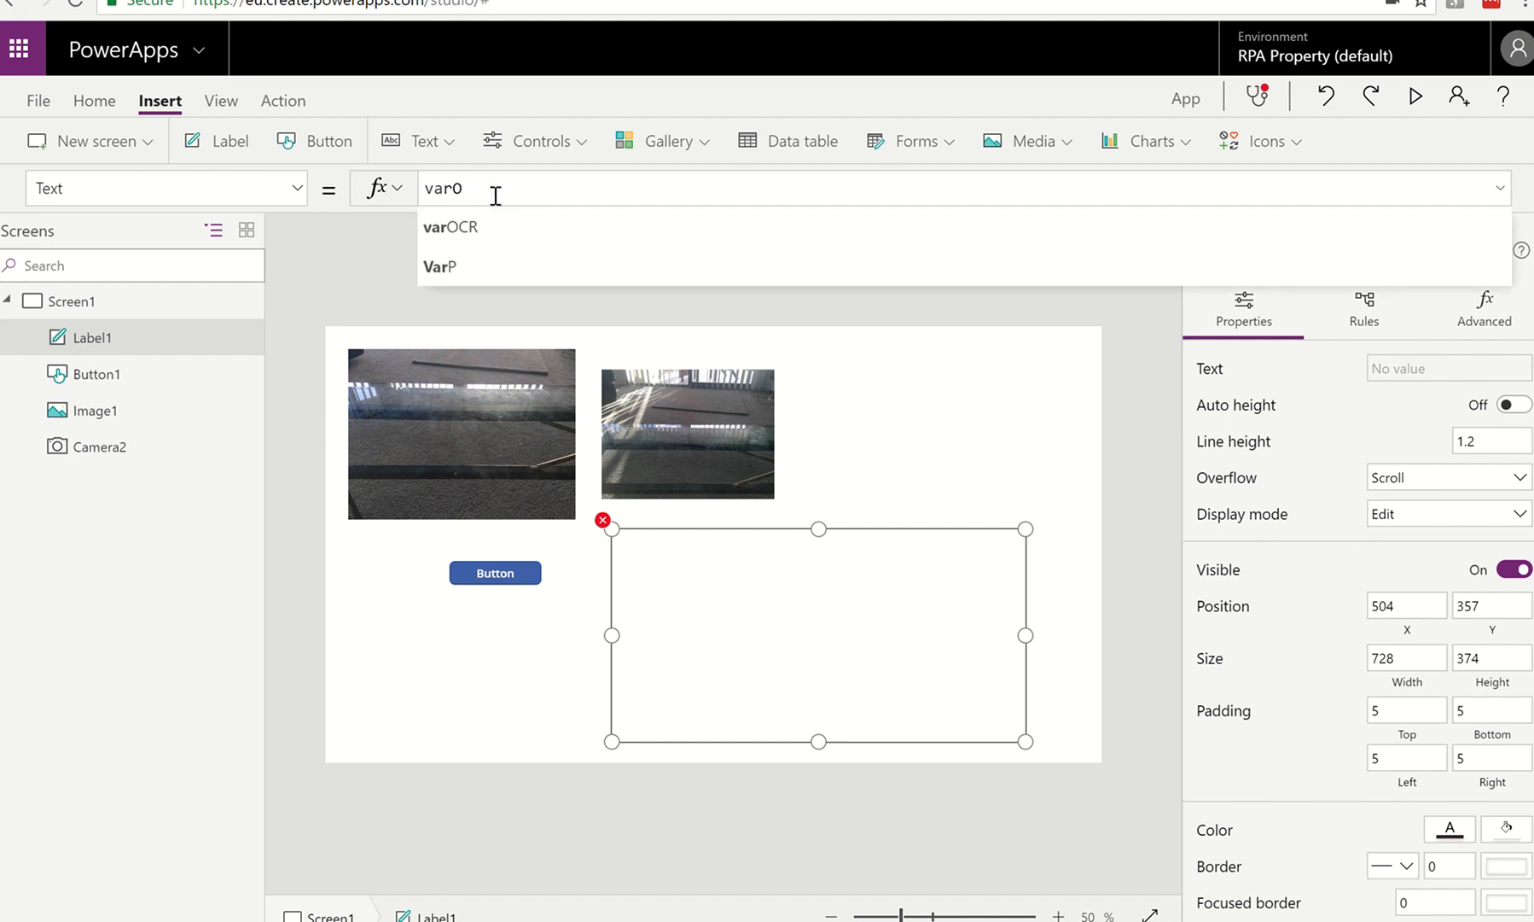
pyautogui.click(478, 226)
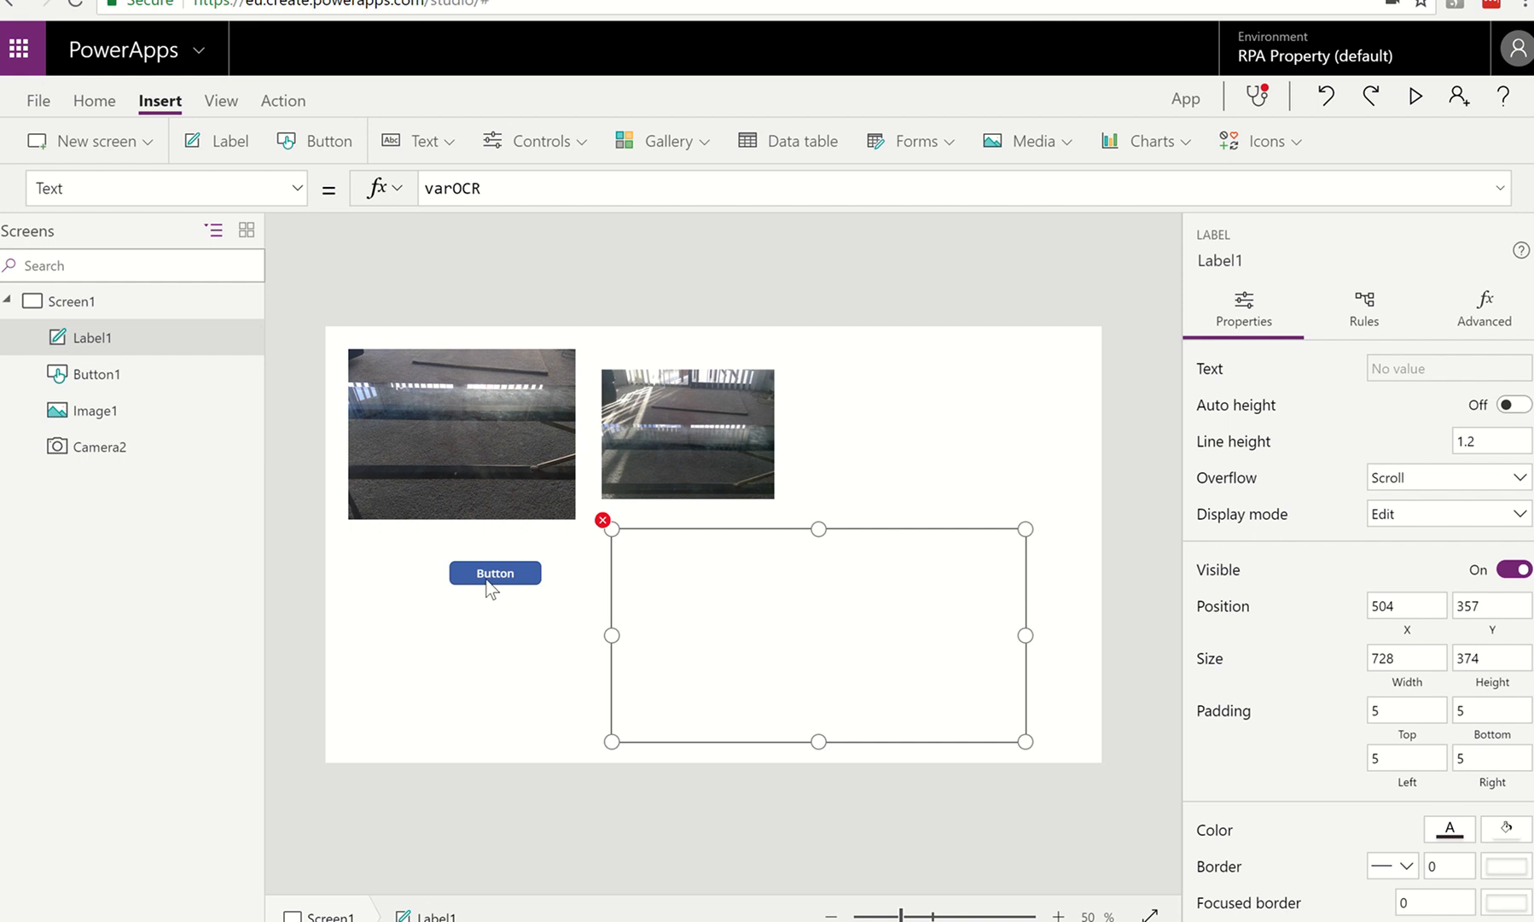
pyautogui.click(408, 598)
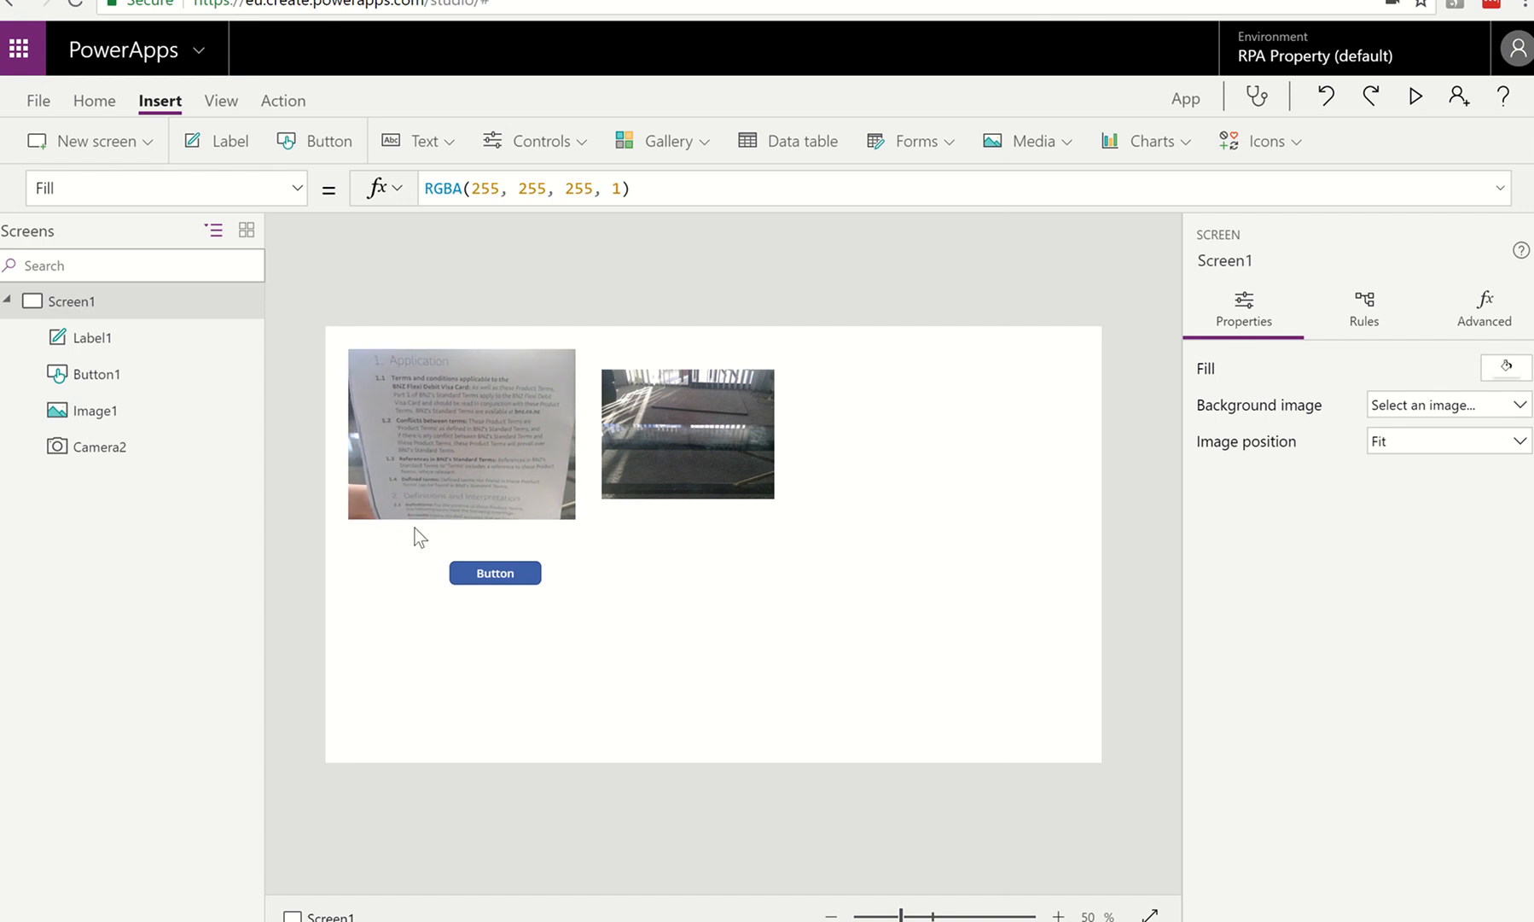
# Preview the app, capture a camera photo of the Application terms page, and run the OCR flow on it.
pyautogui.click(442, 464)
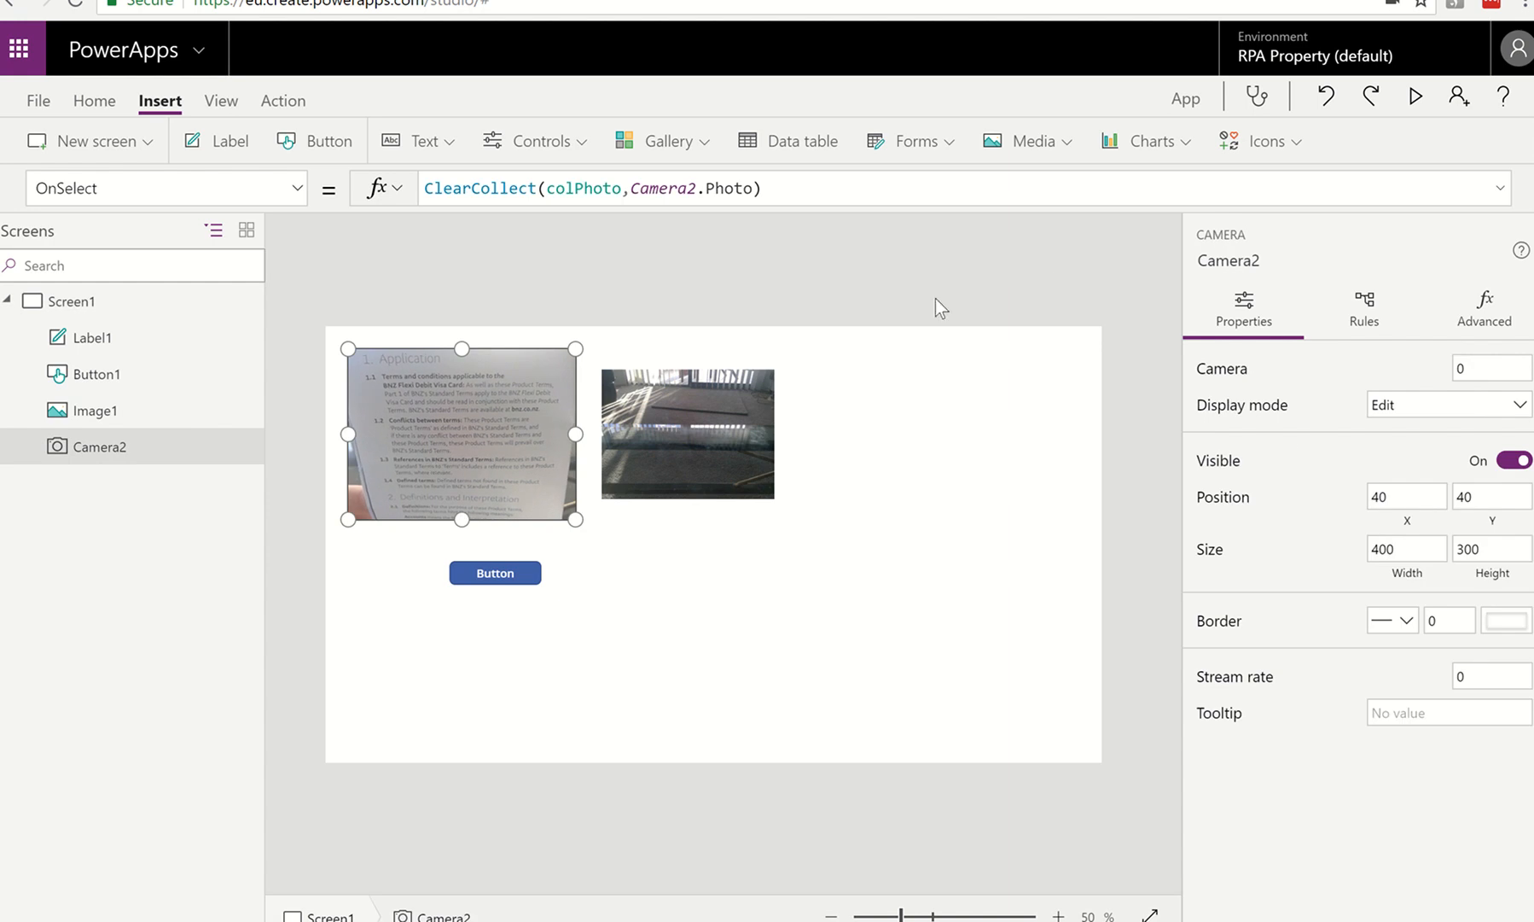
pyautogui.click(1415, 94)
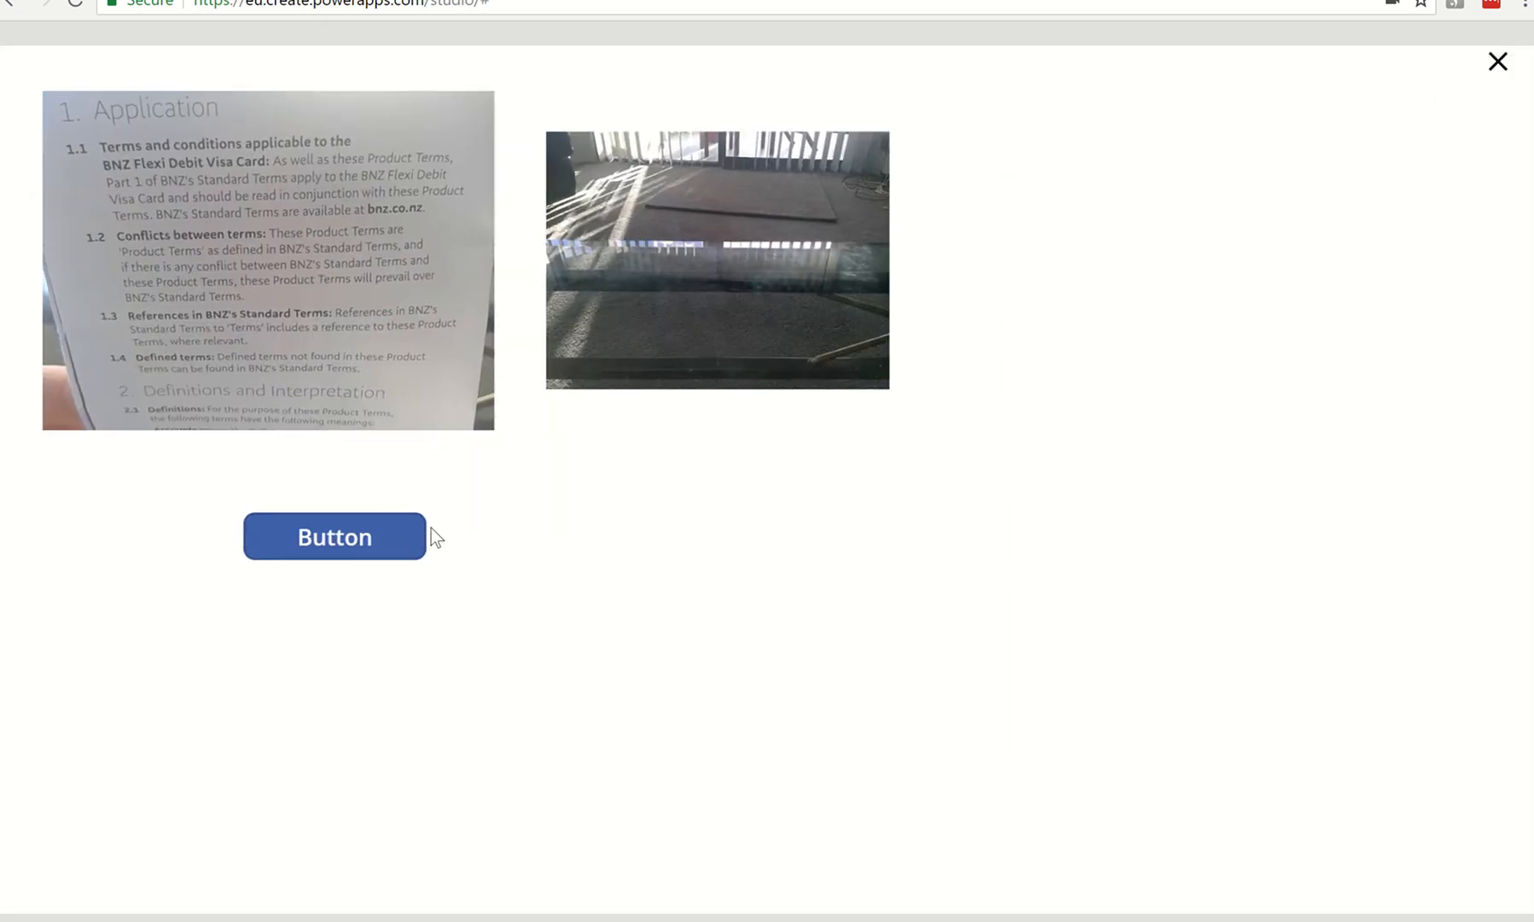
pyautogui.click(284, 542)
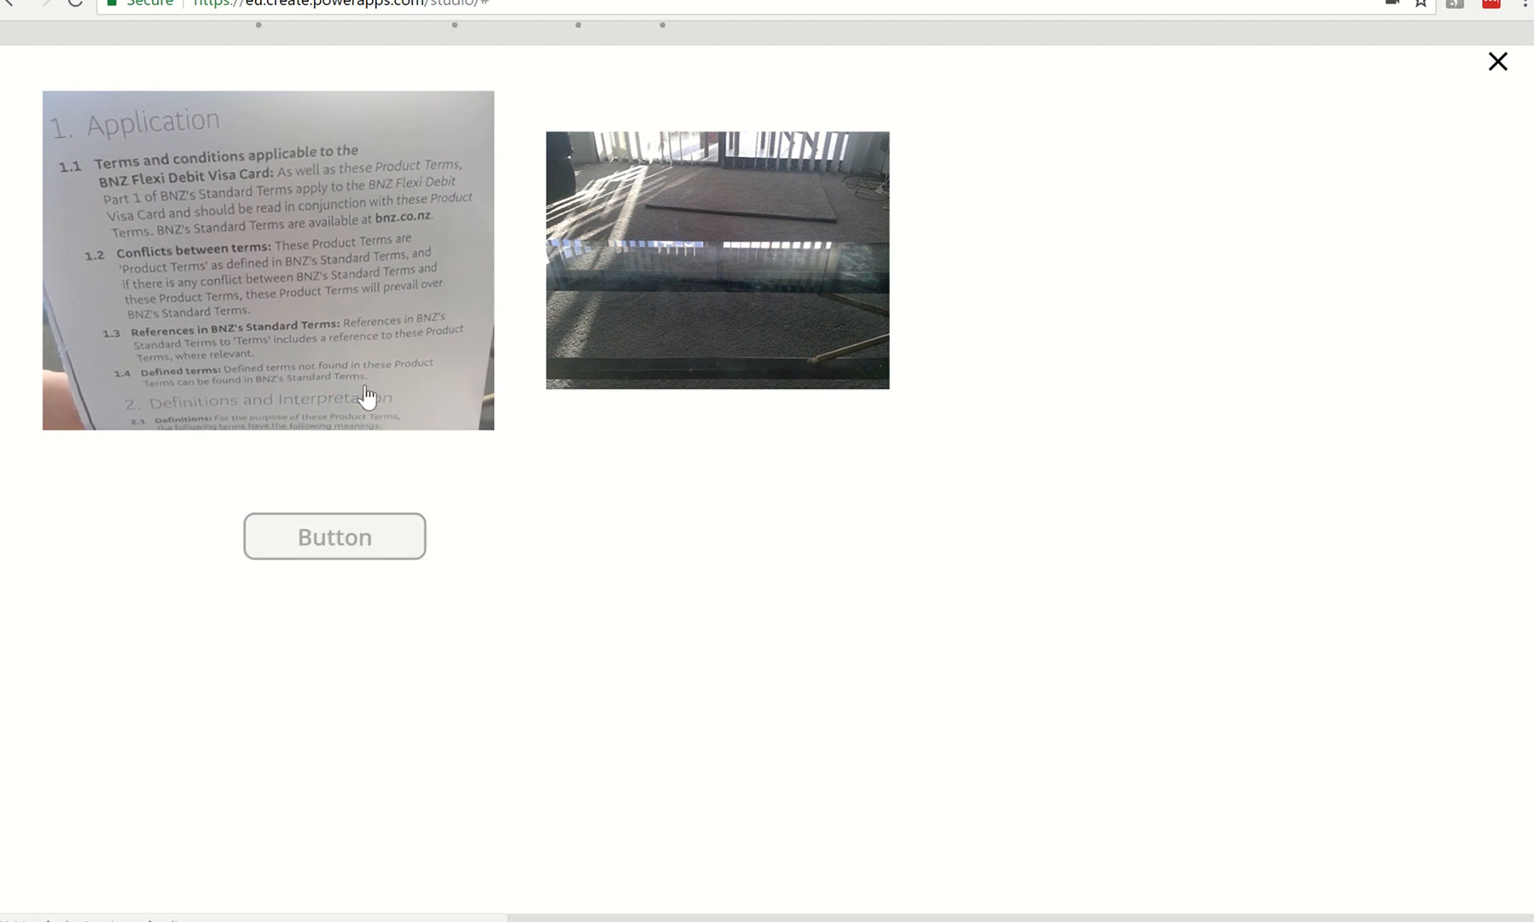
pyautogui.click(312, 320)
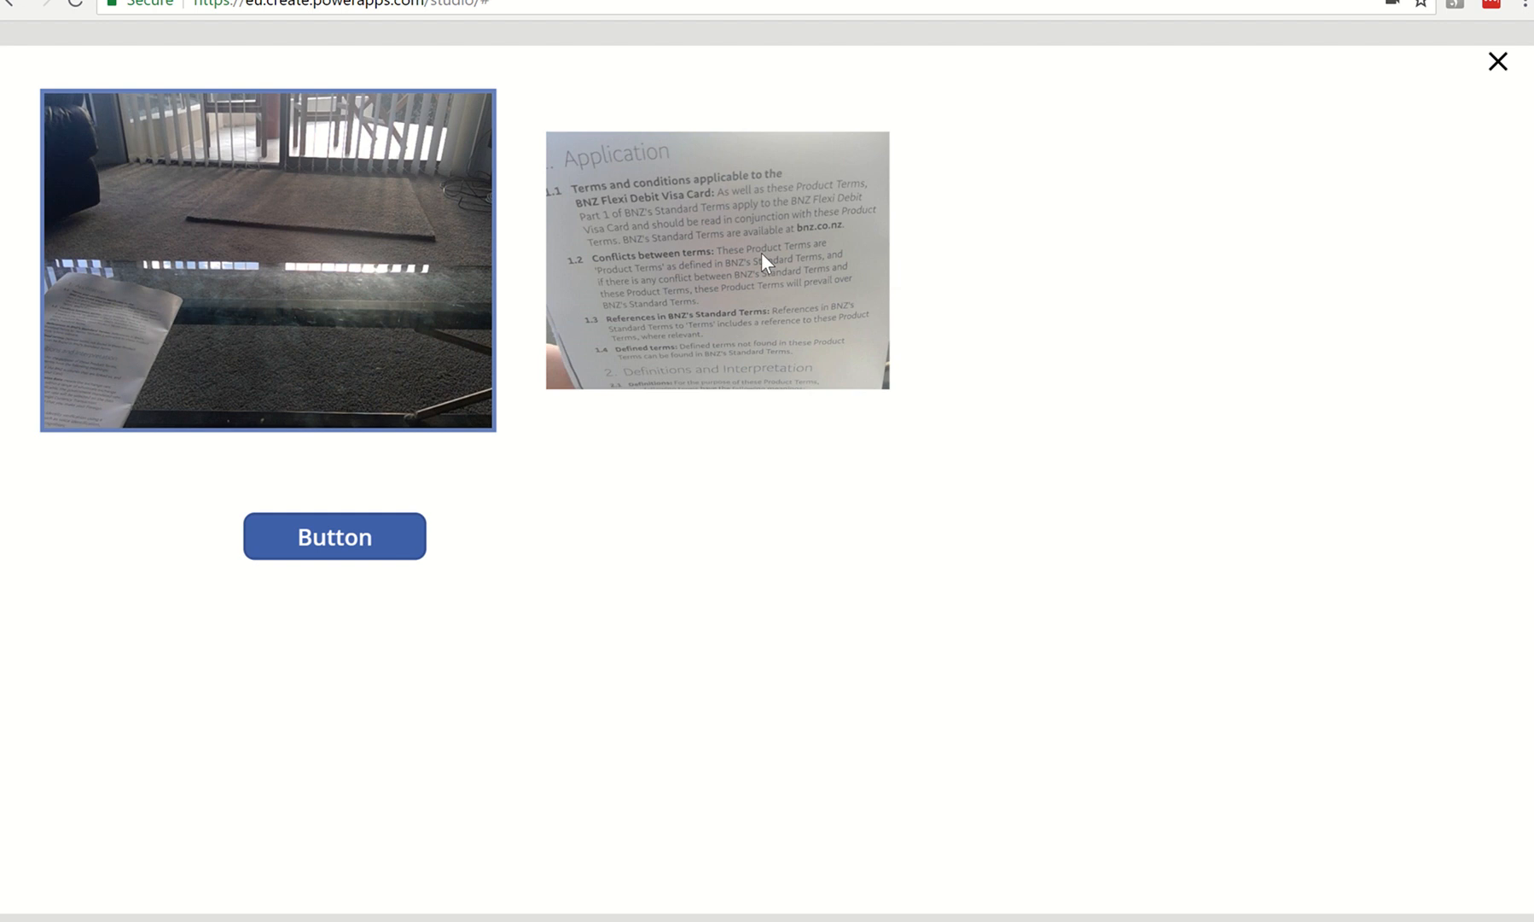
pyautogui.click(286, 559)
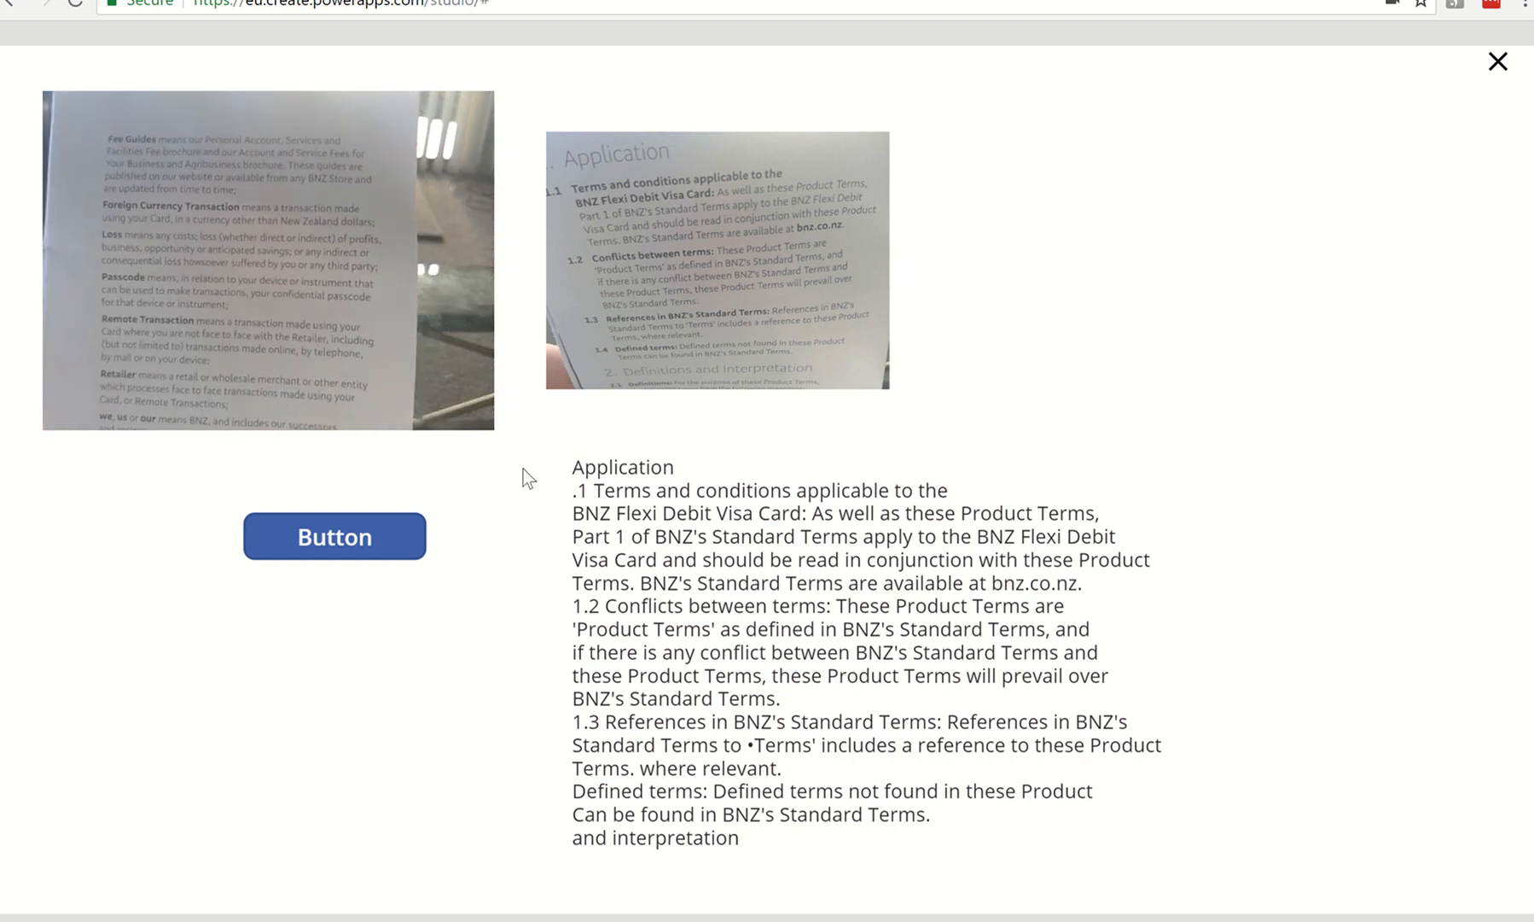
# Capture a photo of the Fee Guides page in the preview and run the OCR flow on it.
pyautogui.click(345, 333)
pyautogui.click(345, 333)
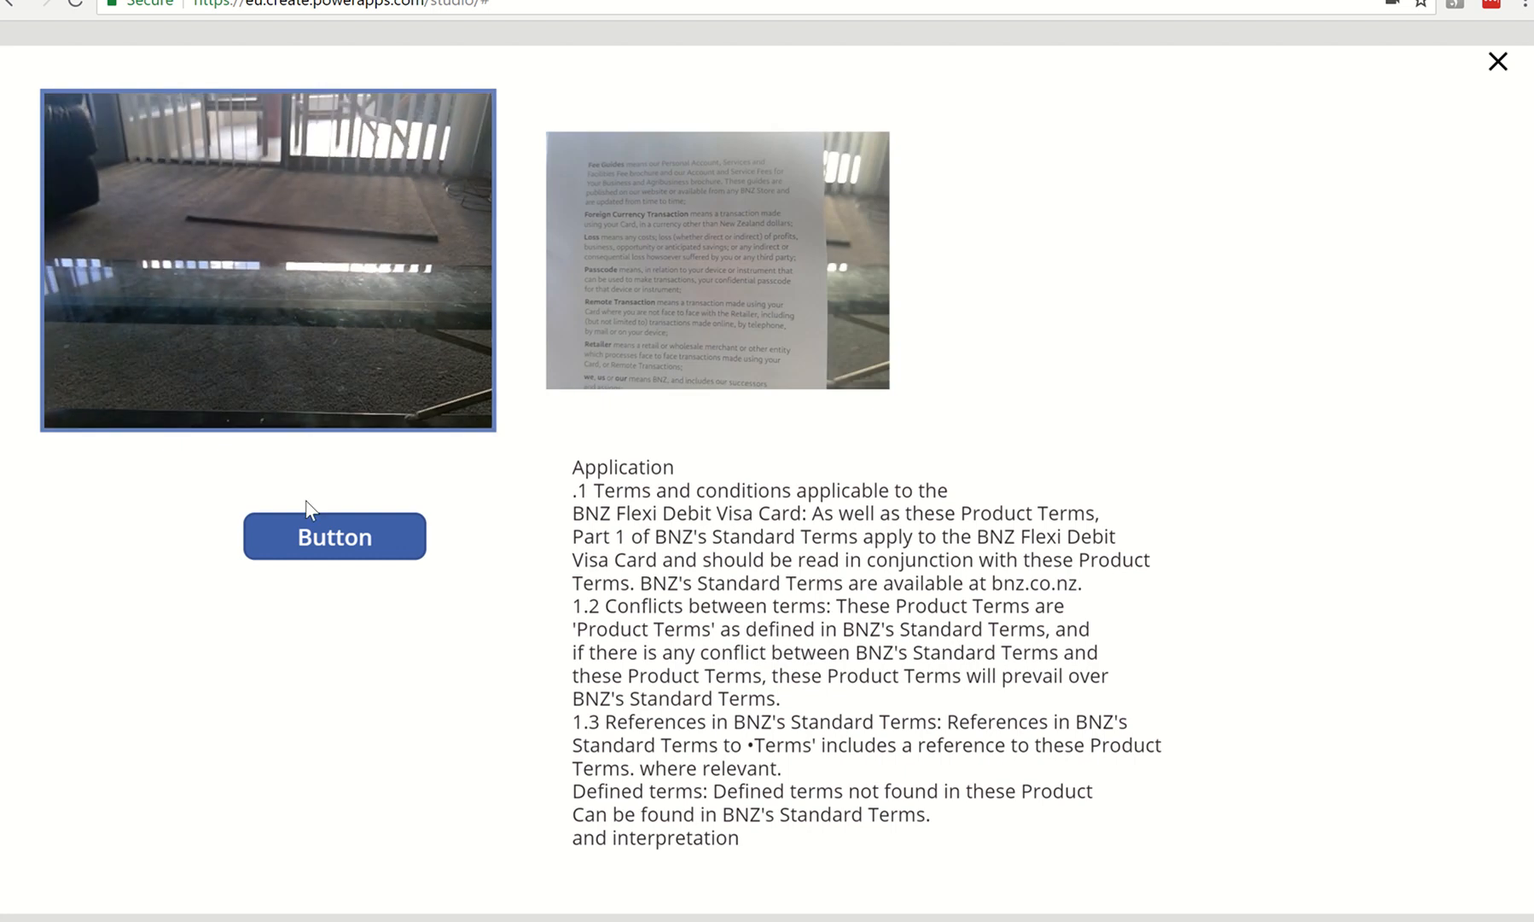
pyautogui.click(291, 548)
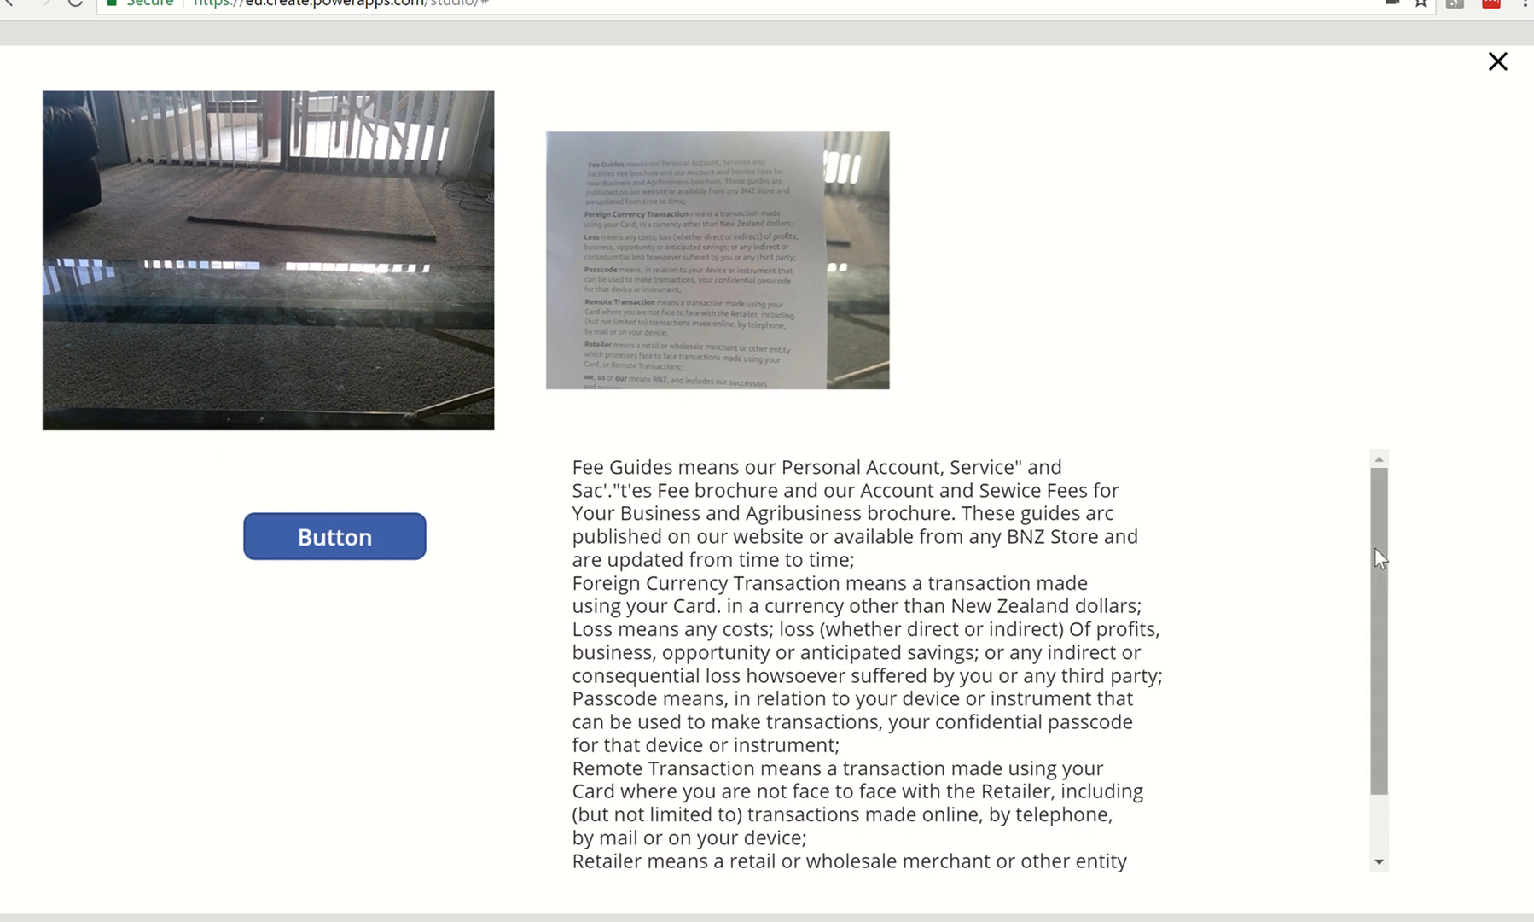
# Check the OCR text in the label for misread words in its second line, and close the preview.
pyautogui.moveTo(981, 490); pyautogui.dragTo(1043, 490)
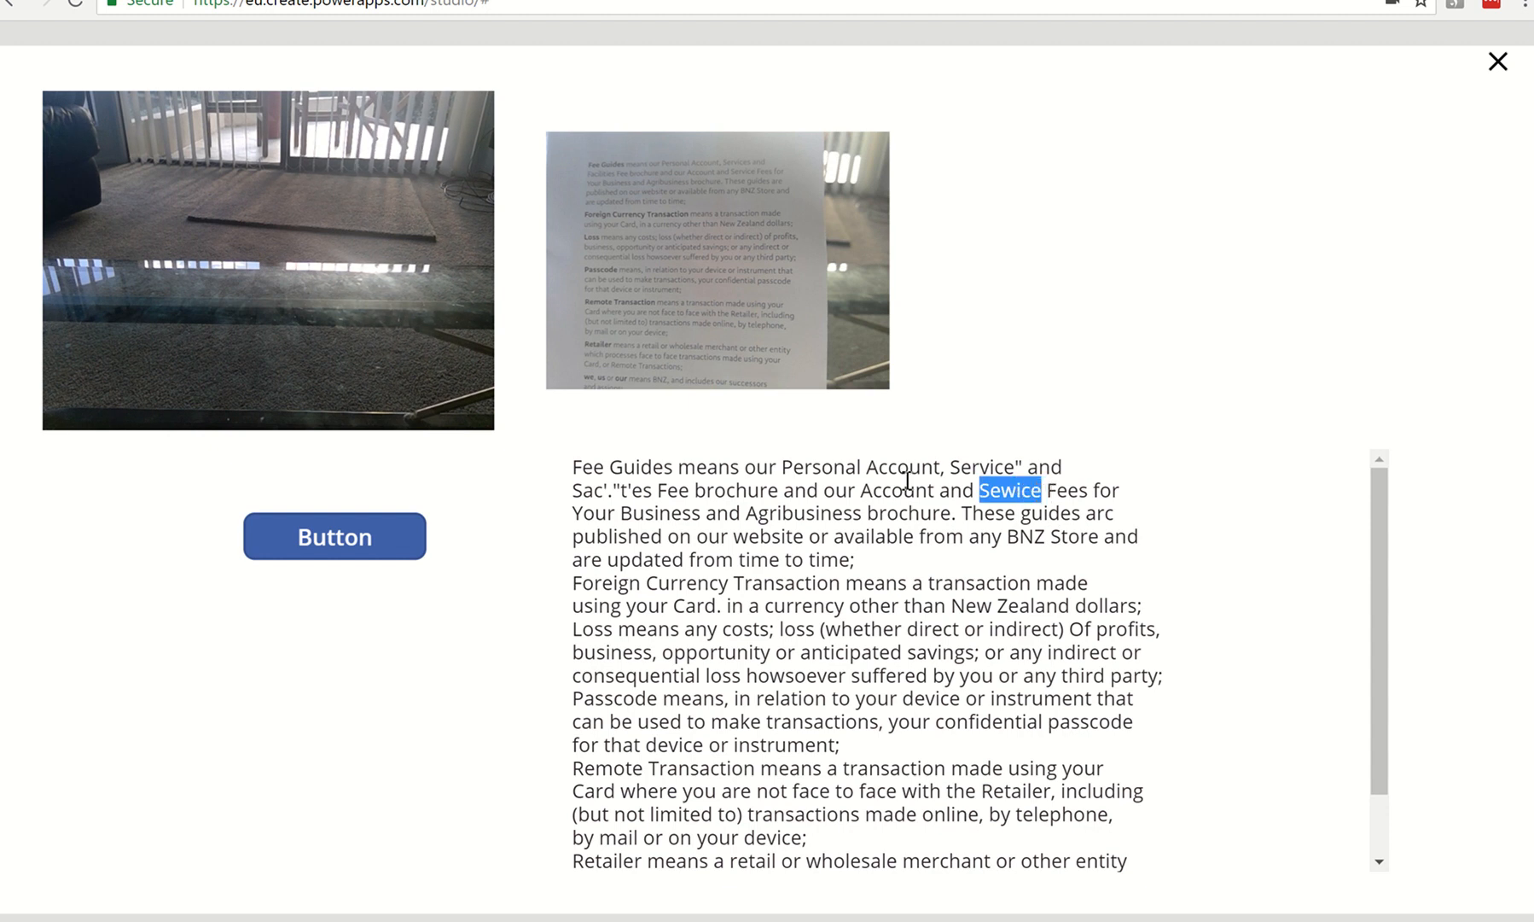
pyautogui.moveTo(578, 490); pyautogui.dragTo(654, 490)
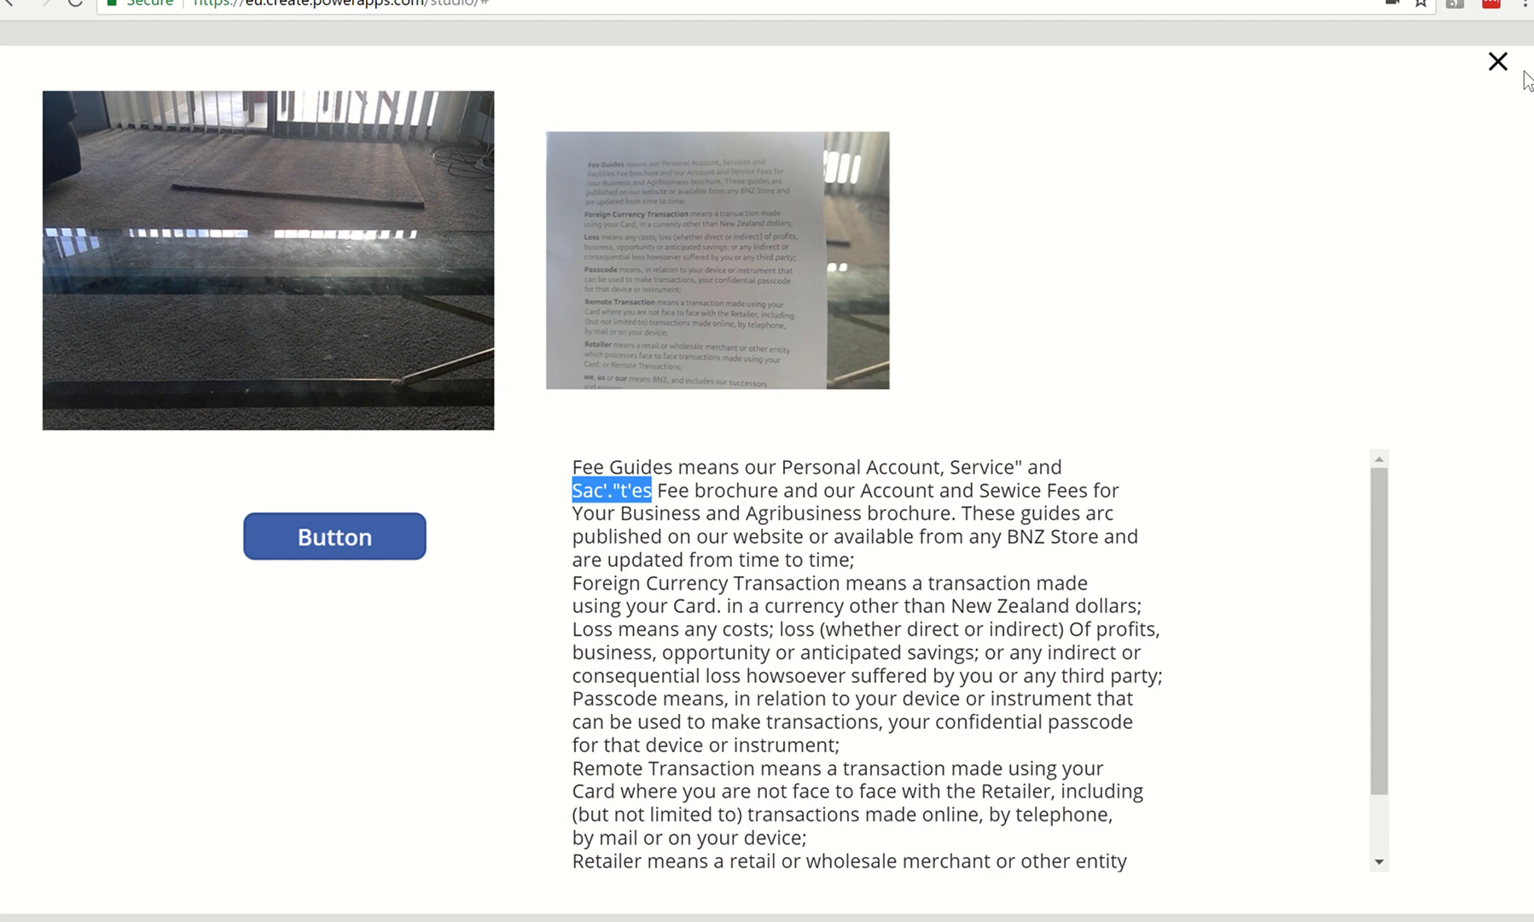
pyautogui.click(1499, 63)
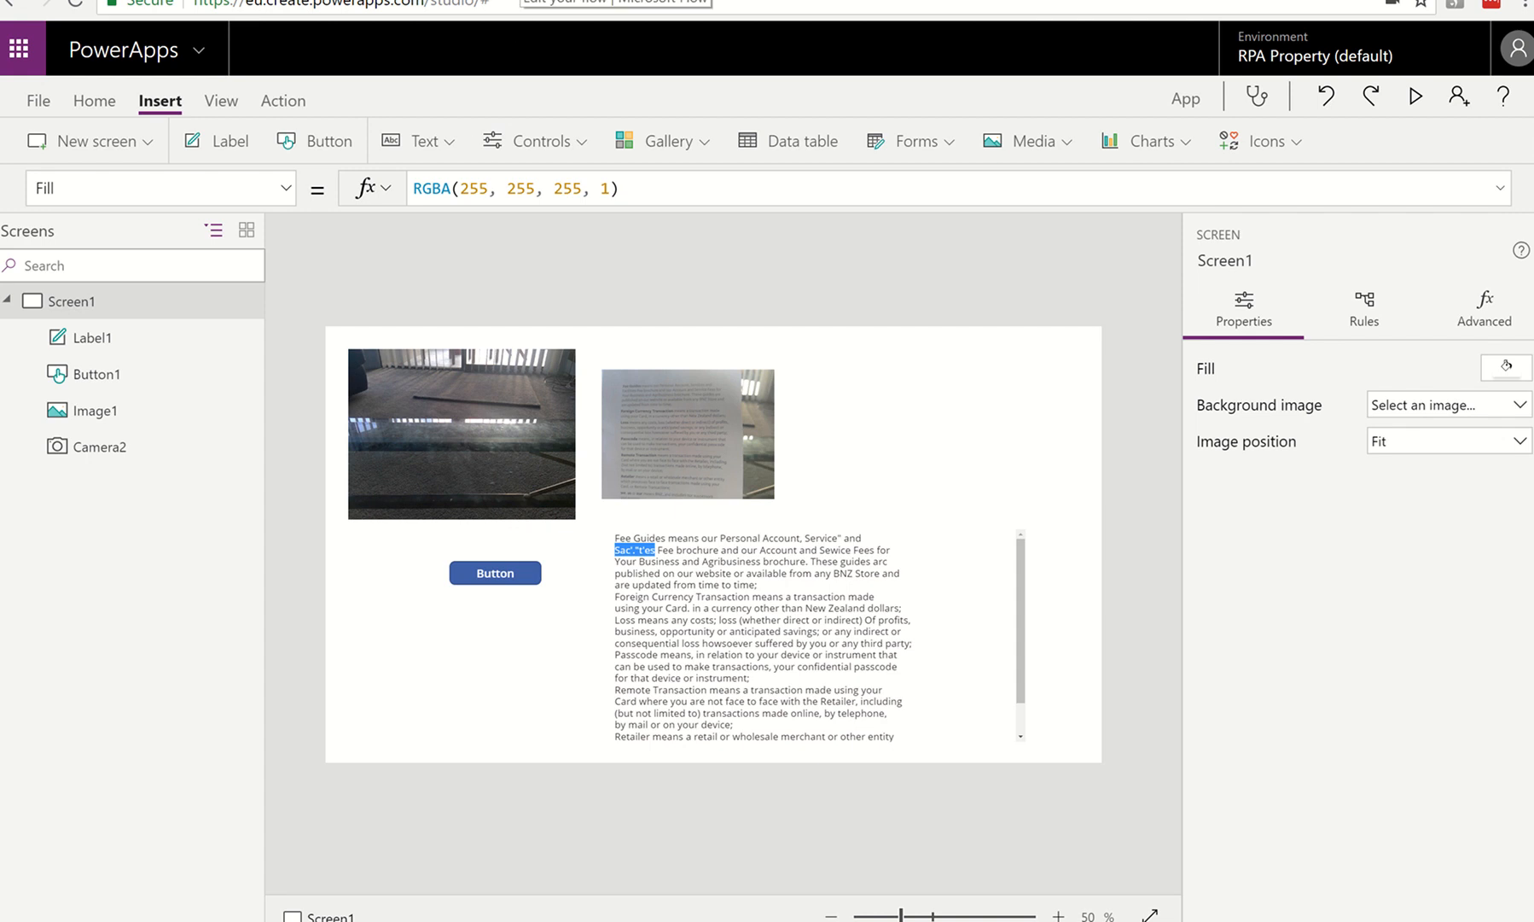
# Switch to the PA Ocr Text flow and view the options for inserting a step between PowerApps and Create file.
pyautogui.click(517, 0)
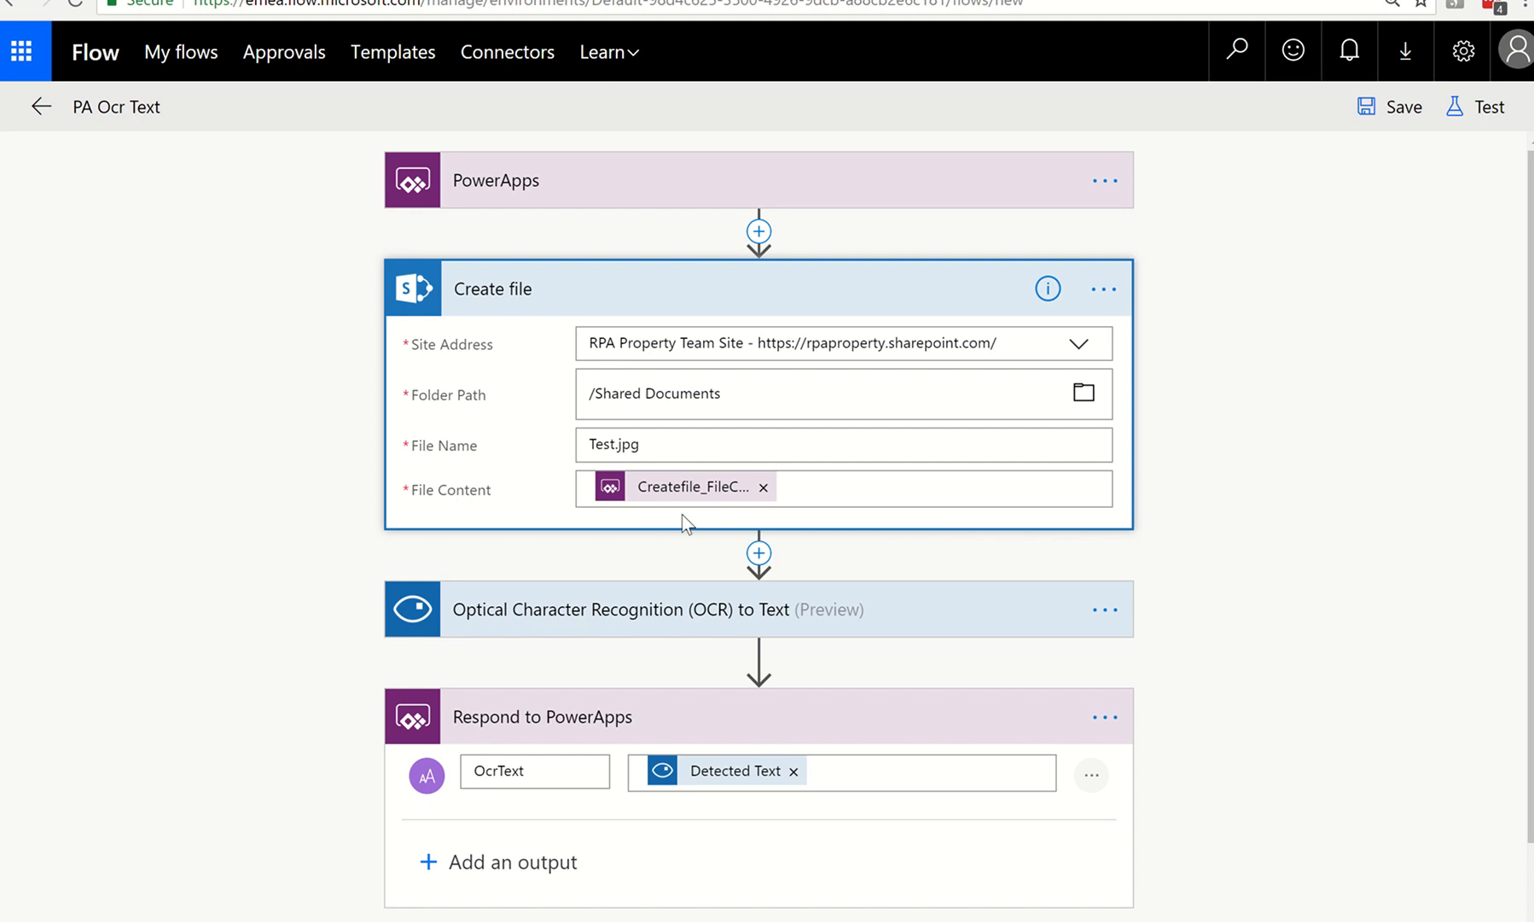
pyautogui.click(759, 235)
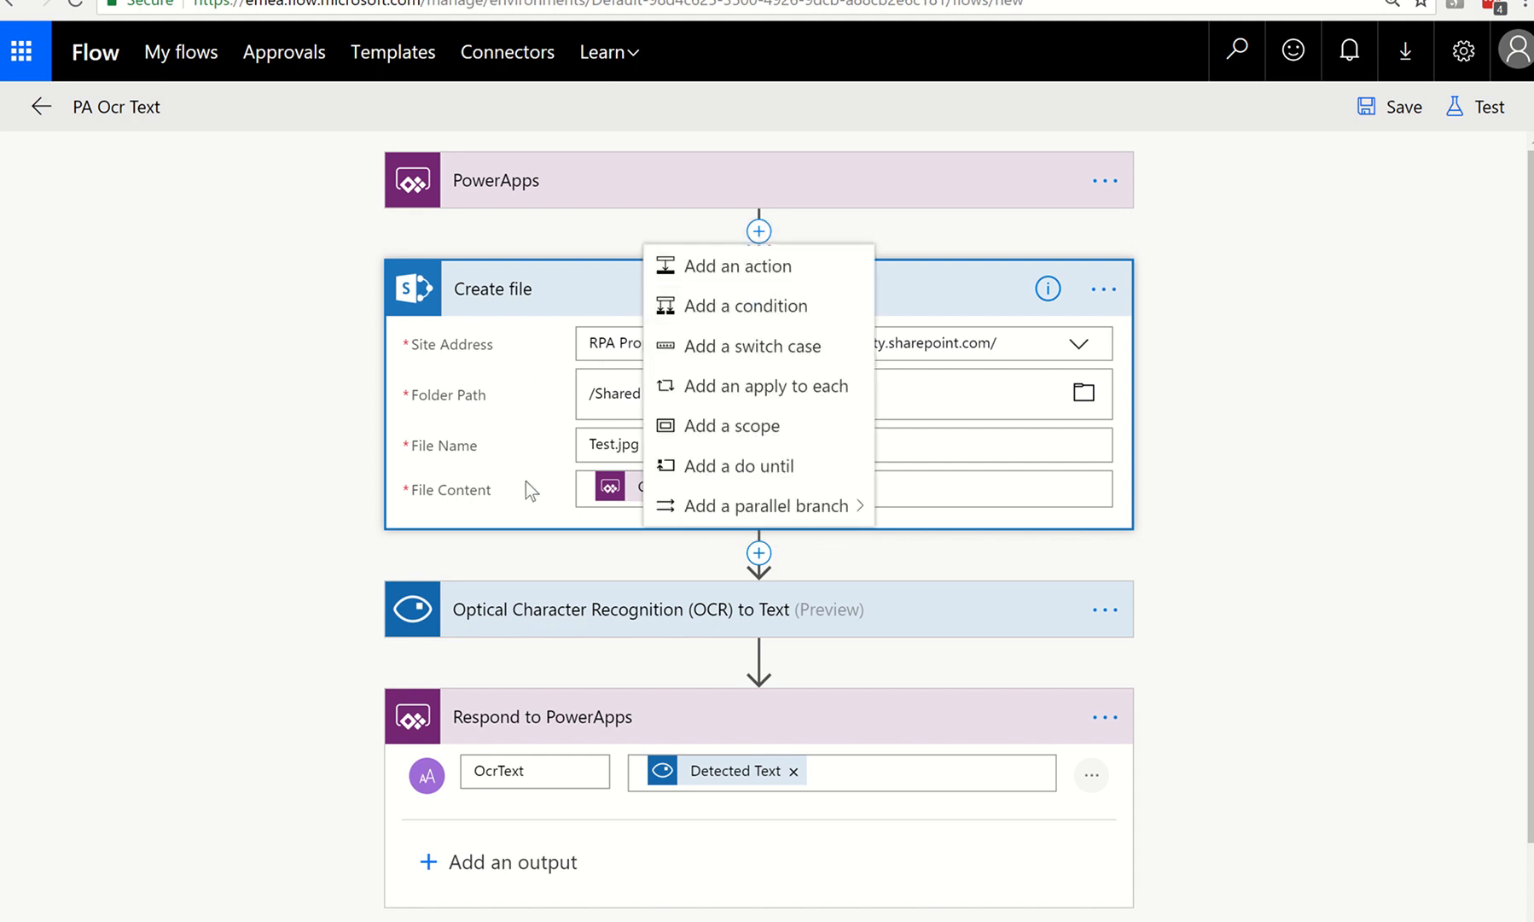
pyautogui.click(554, 382)
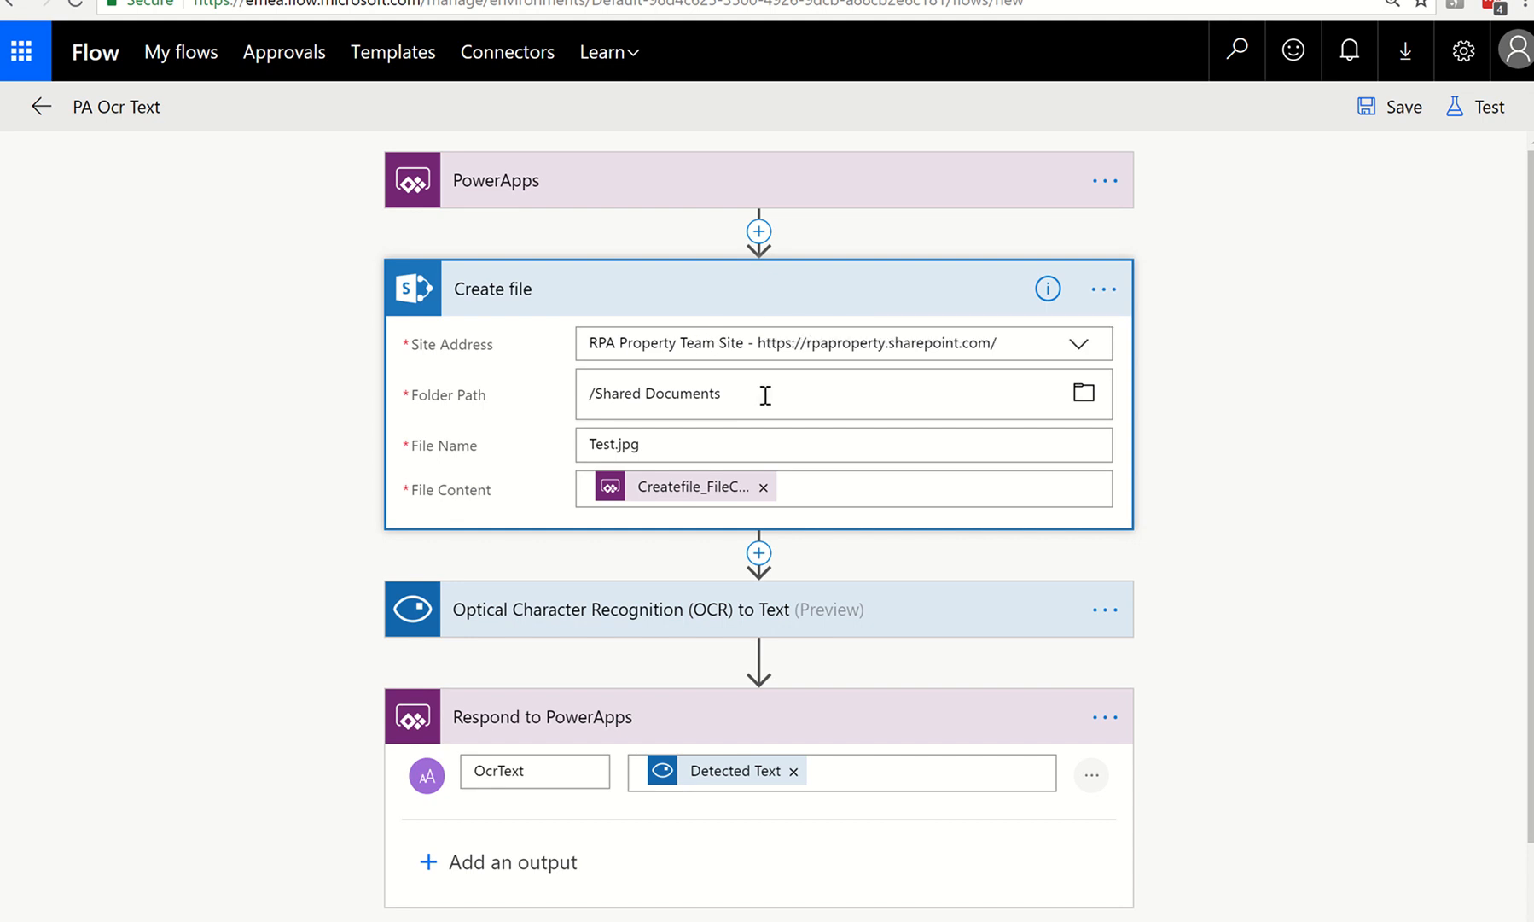
# Try adding a switch case as a parallel branch after the PowerApps trigger.
pyautogui.click(759, 232)
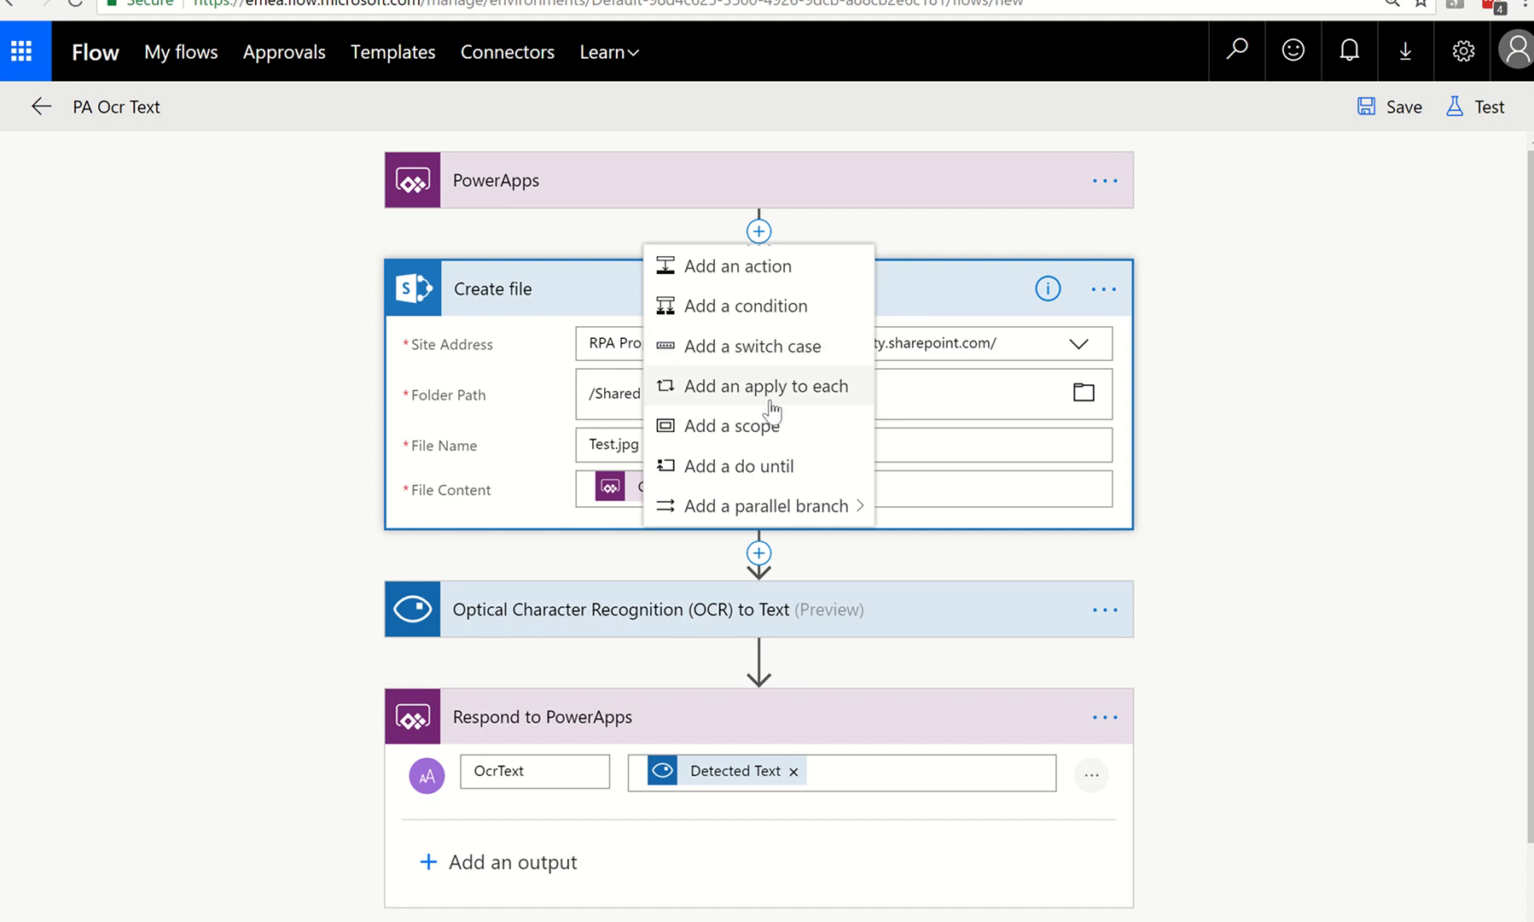
pyautogui.moveTo(864, 517)
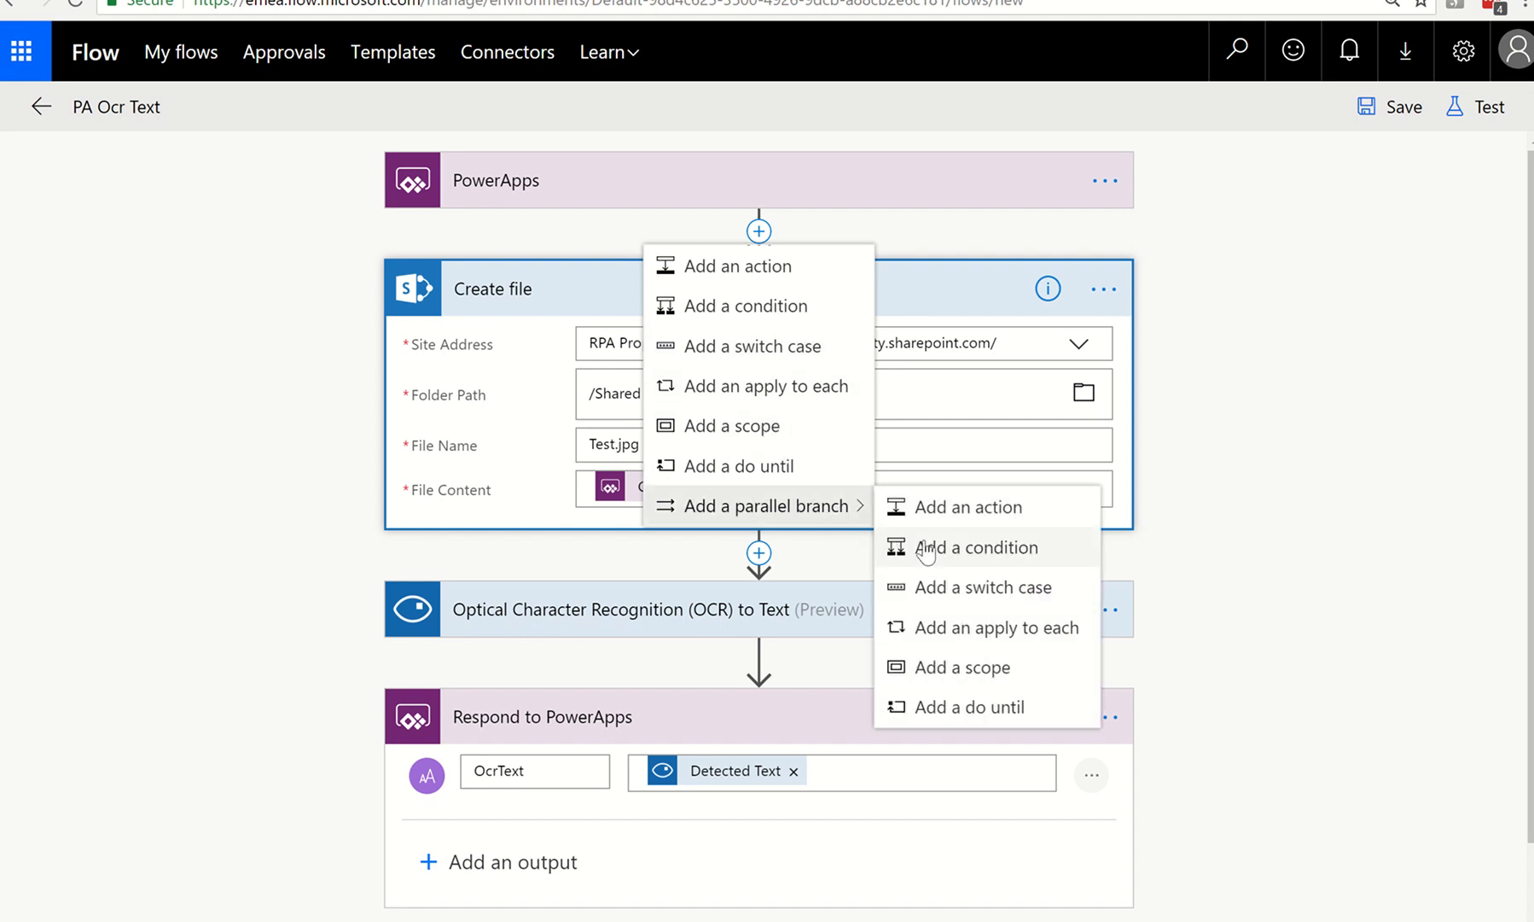
pyautogui.click(954, 590)
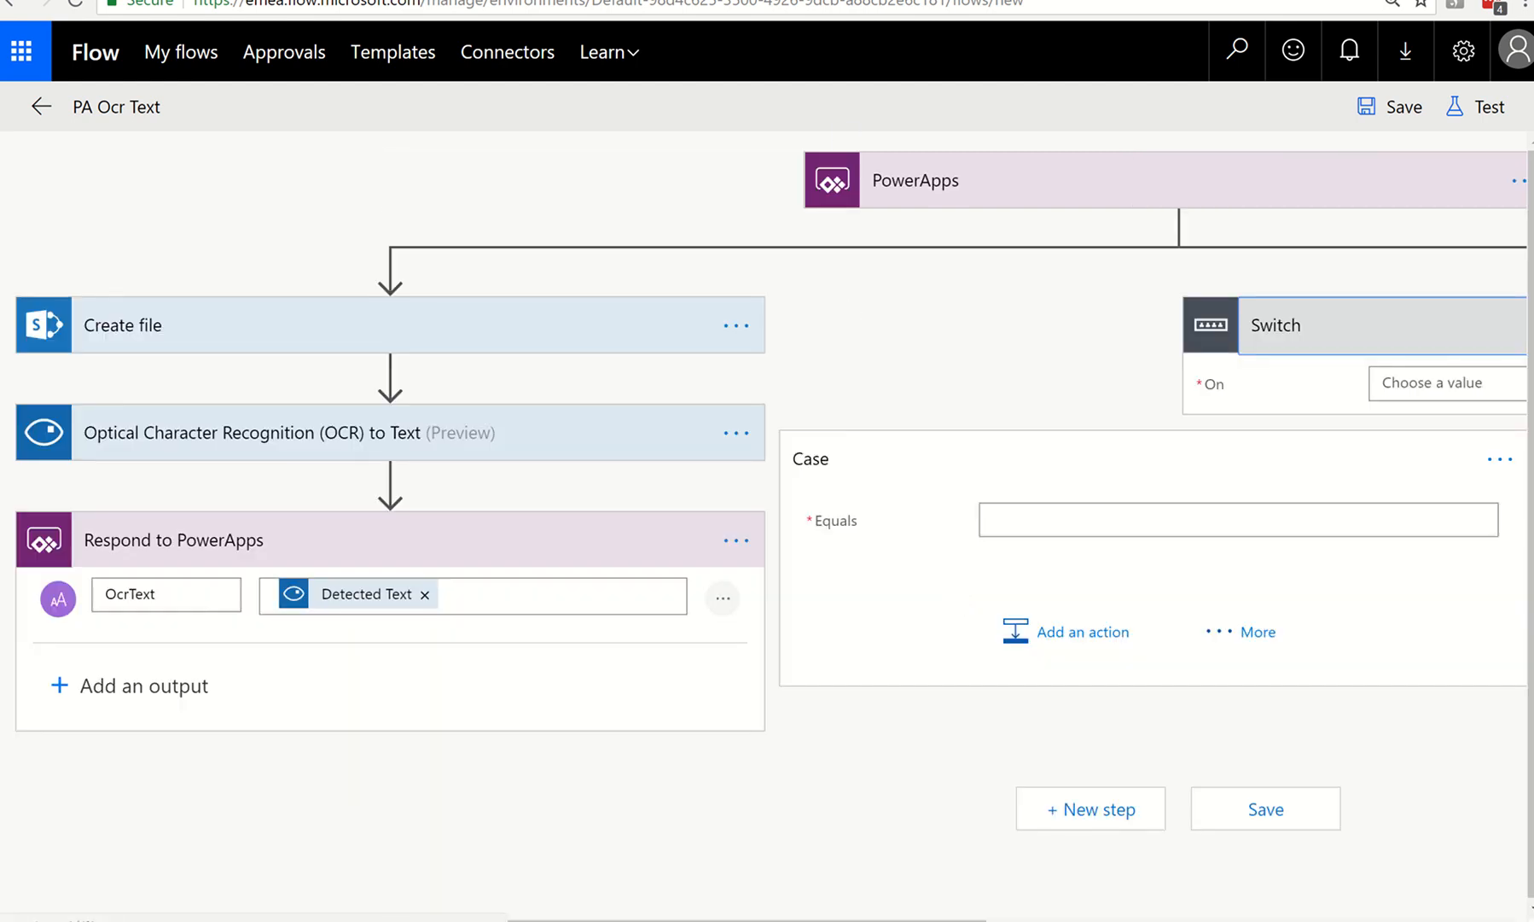
# Insert a condition between the PowerApps trigger and Create file, and enter 1 as its first value.
pyautogui.moveTo(773, 2)
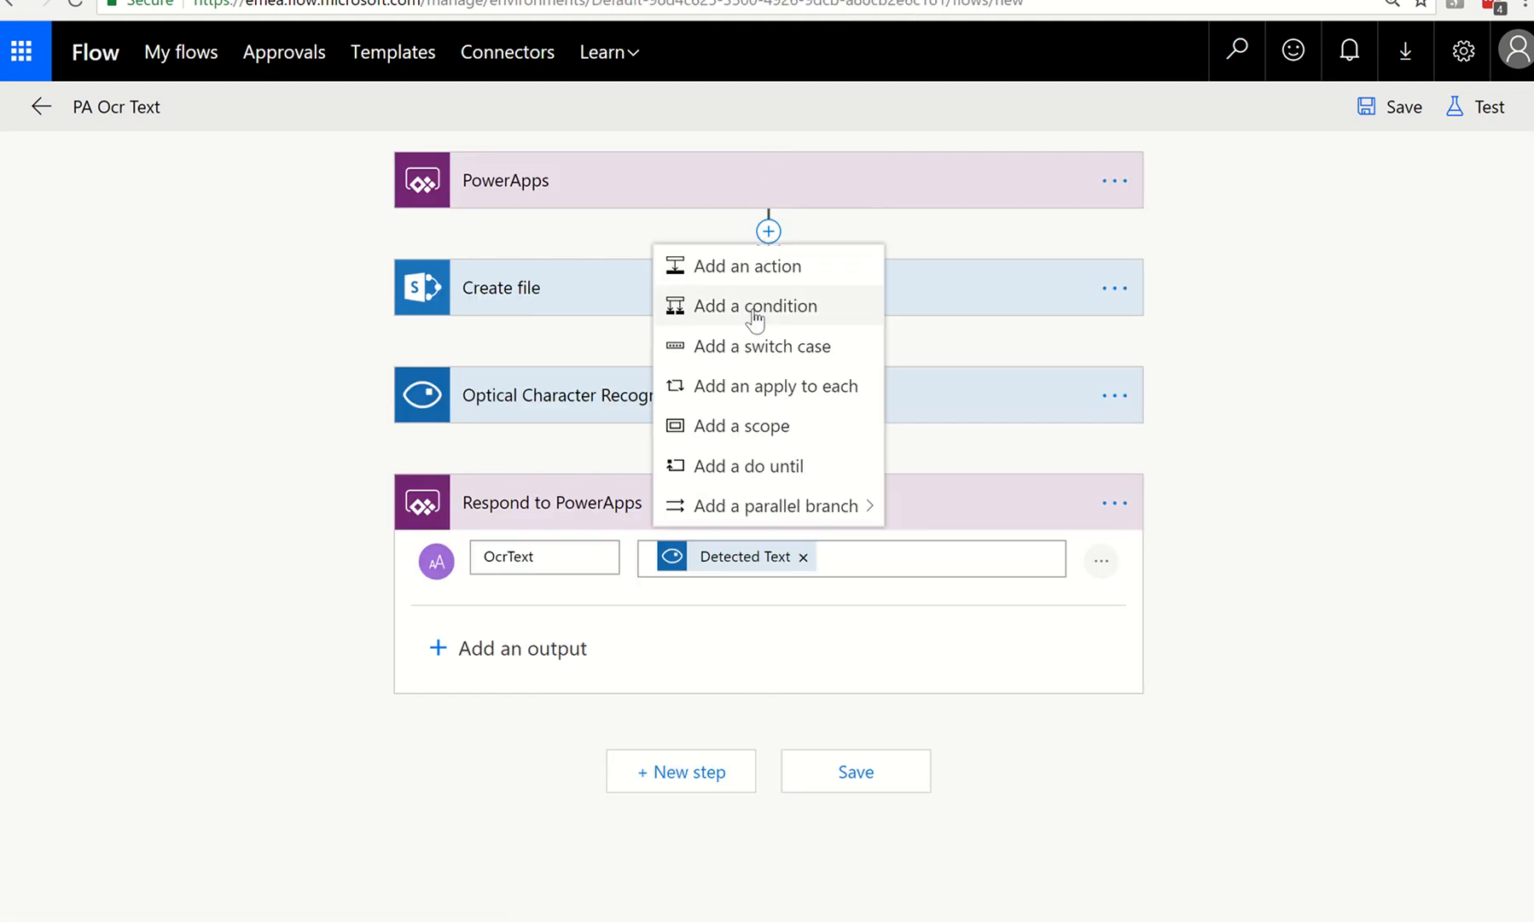
pyautogui.click(759, 300)
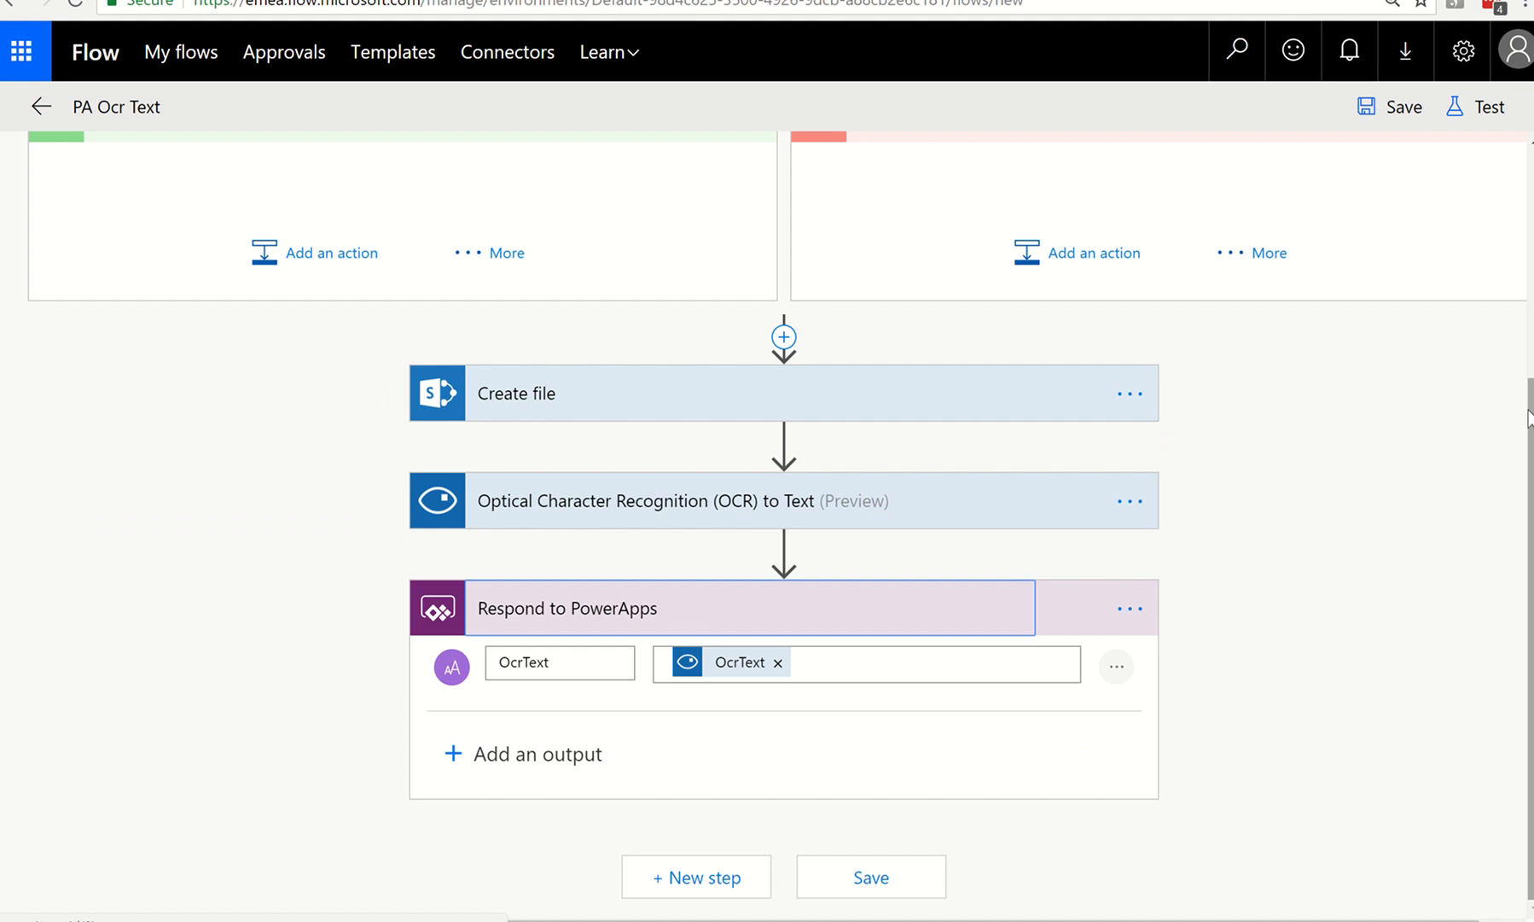
pyautogui.scroll(4, 672, 312)
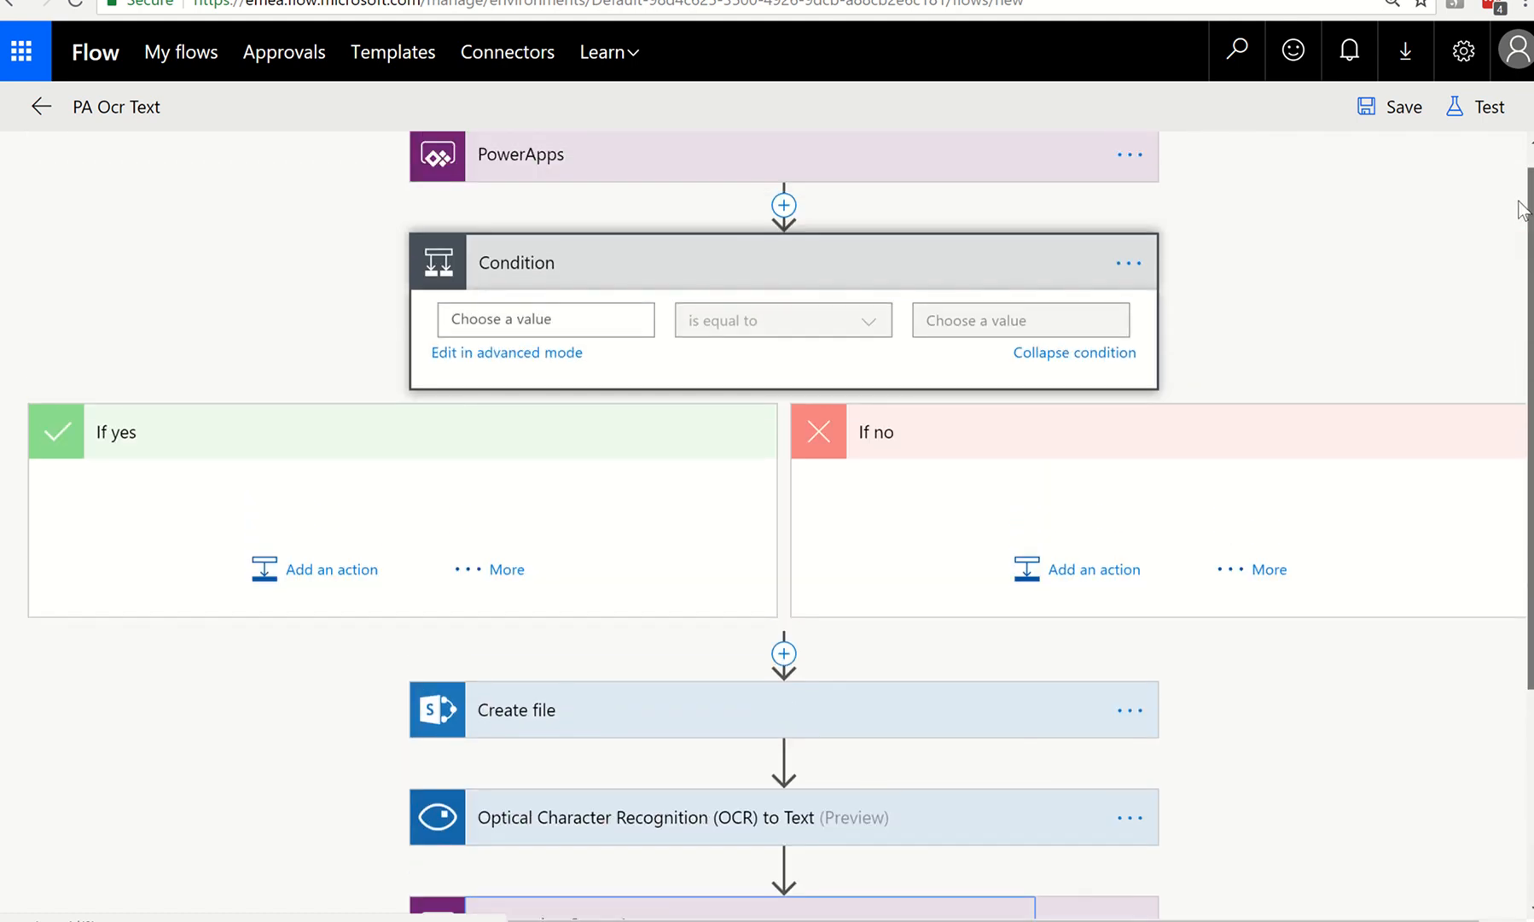
pyautogui.click(532, 320)
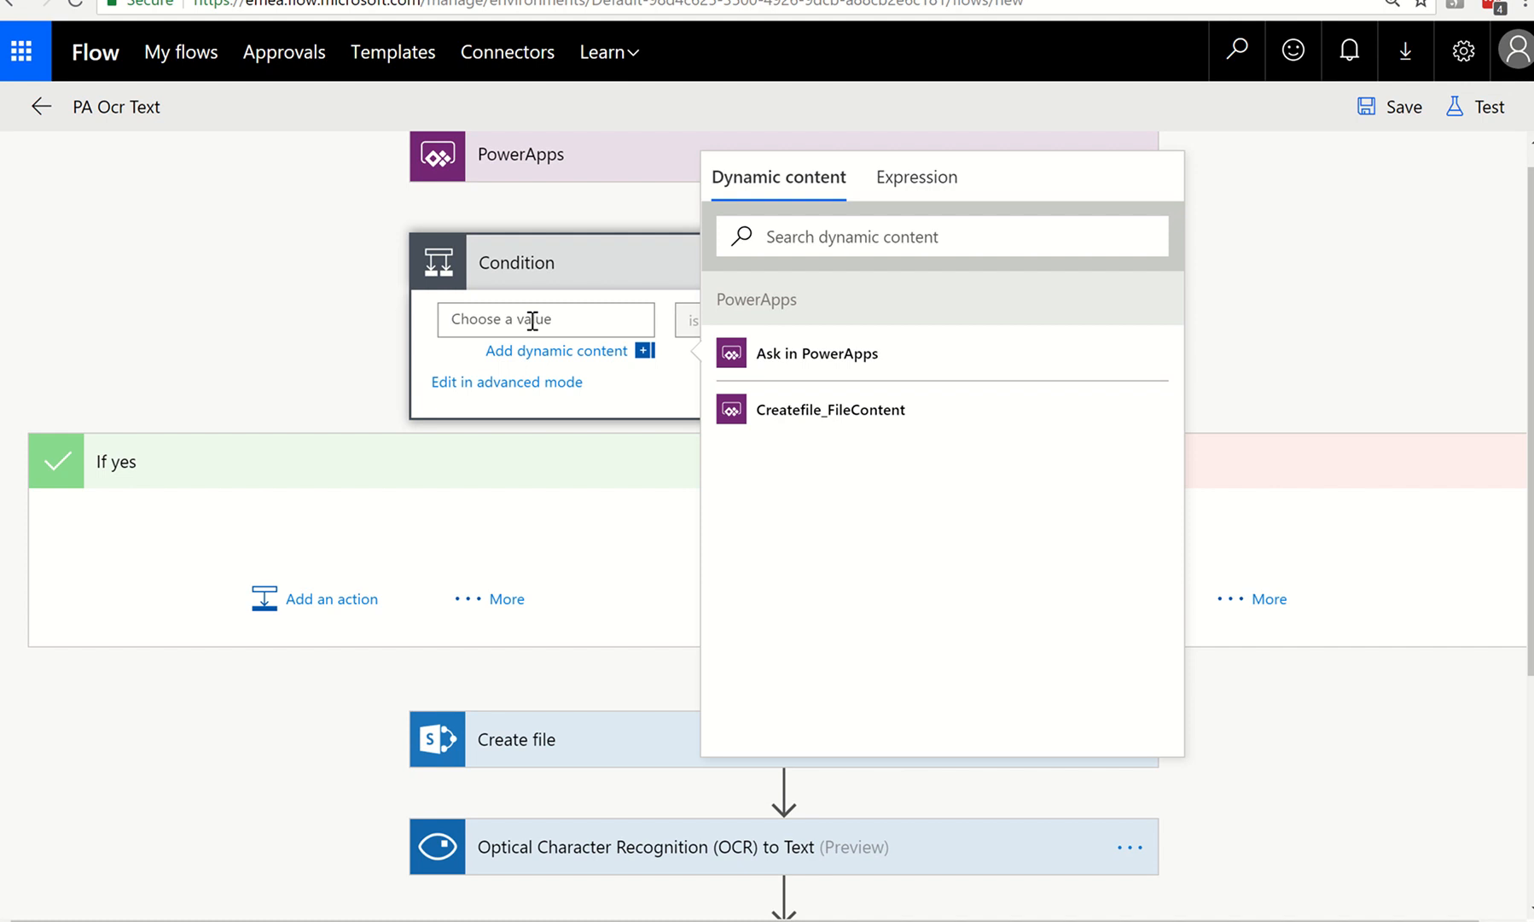
pyautogui.write('1')
pyautogui.click(653, 399)
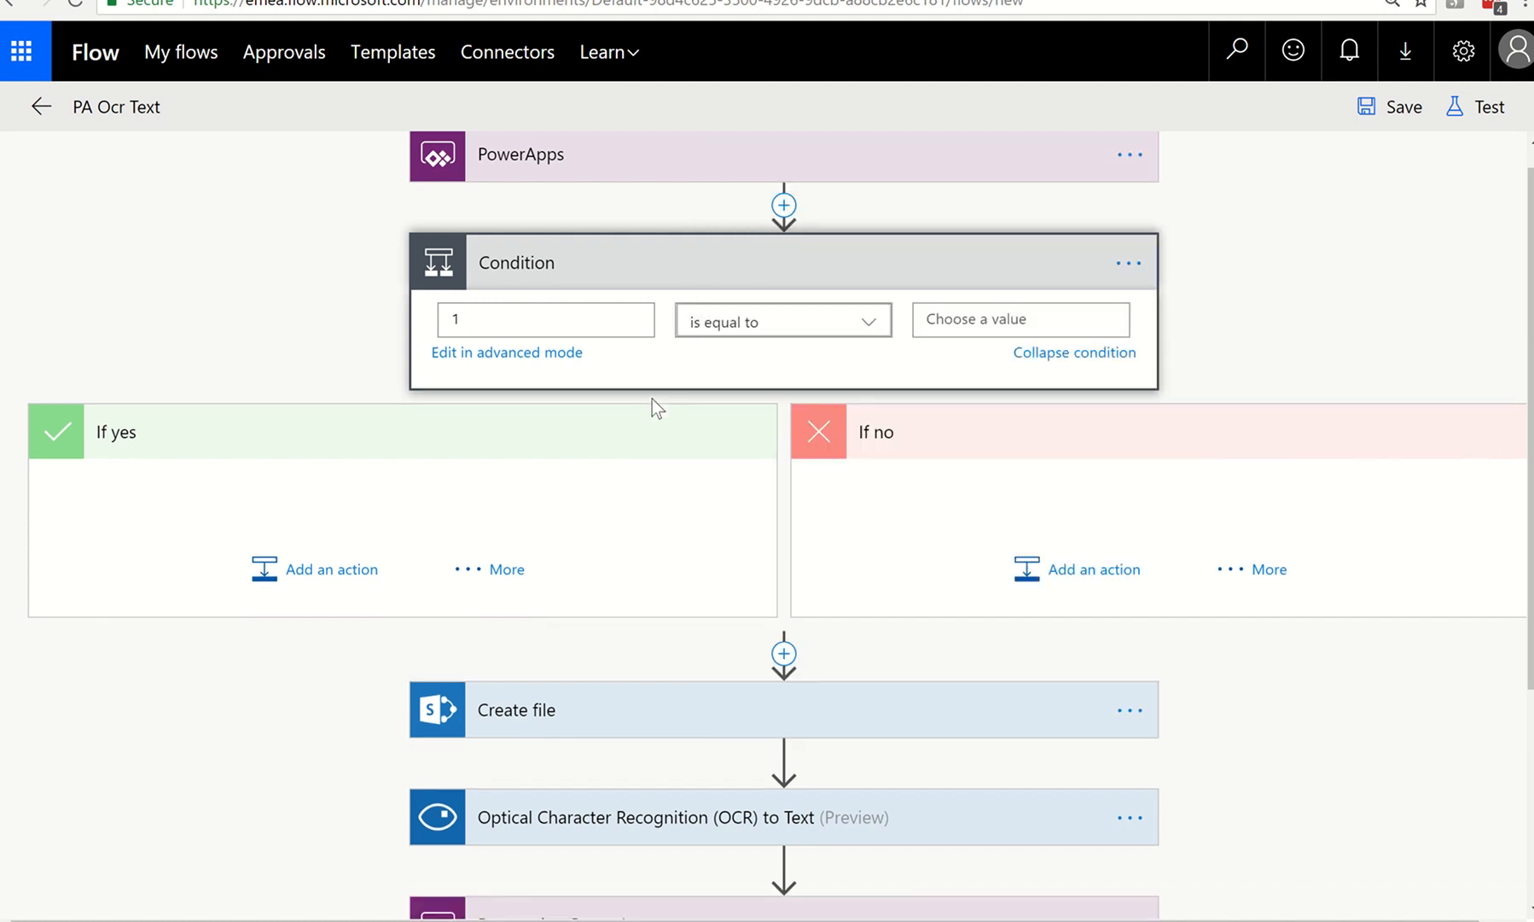
# Set the condition's second value to 2, keeping the "is equal to" comparison.
pyautogui.click(972, 318)
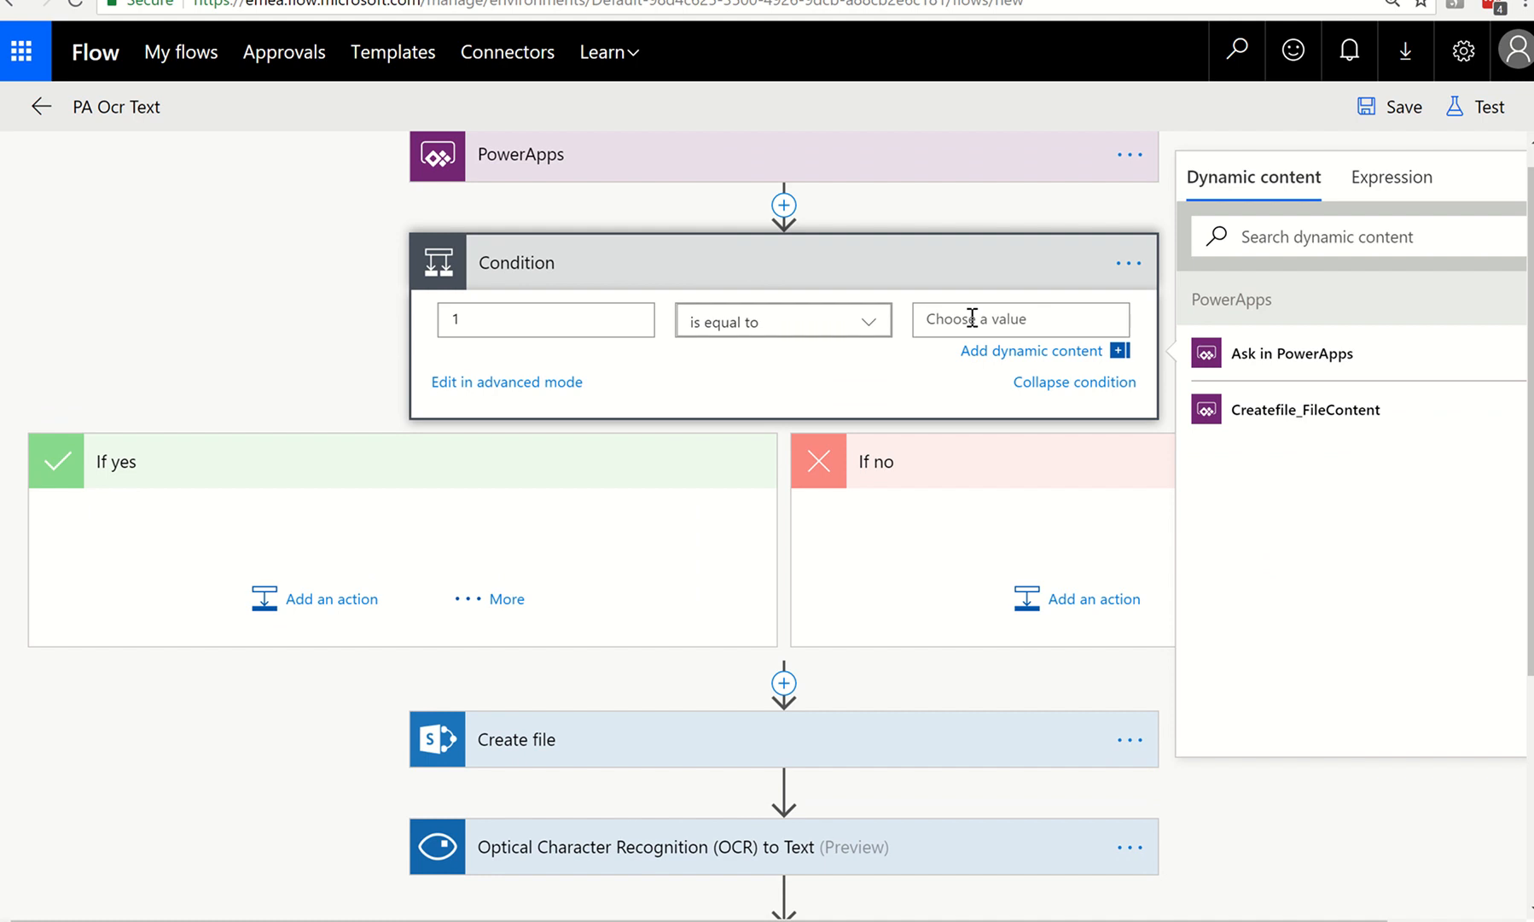
pyautogui.write('2')
pyautogui.click(226, 309)
# Move Create file into the If yes branch, and move OCR to Text followed by Respond to PowerApps into the If no branch.
pyautogui.scroll(-2, 672, 464)
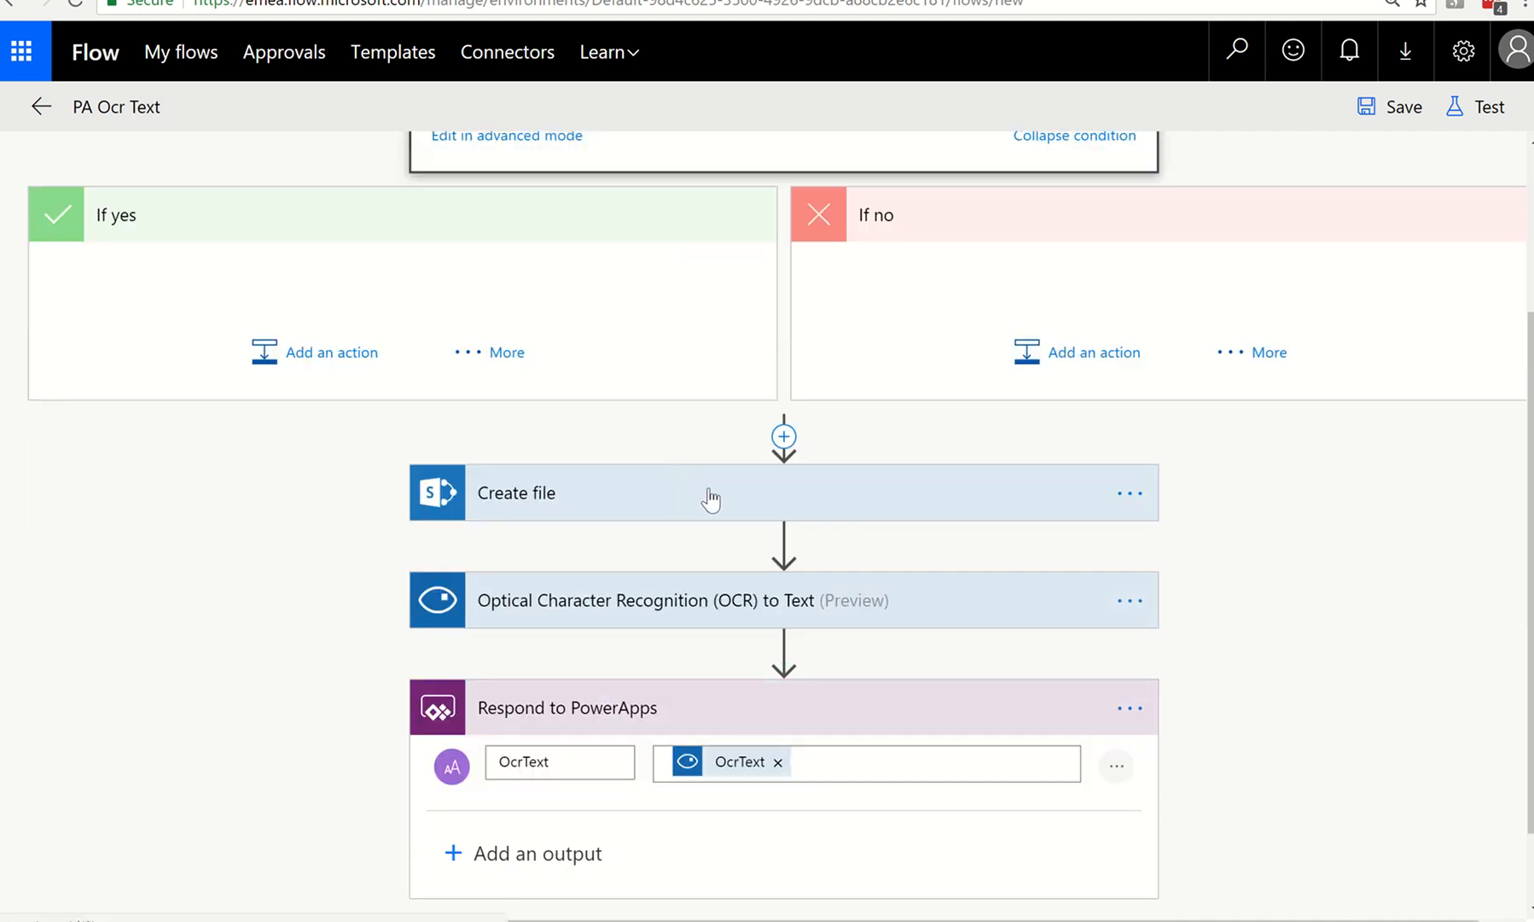
pyautogui.moveTo(710, 499); pyautogui.dragTo(228, 280)
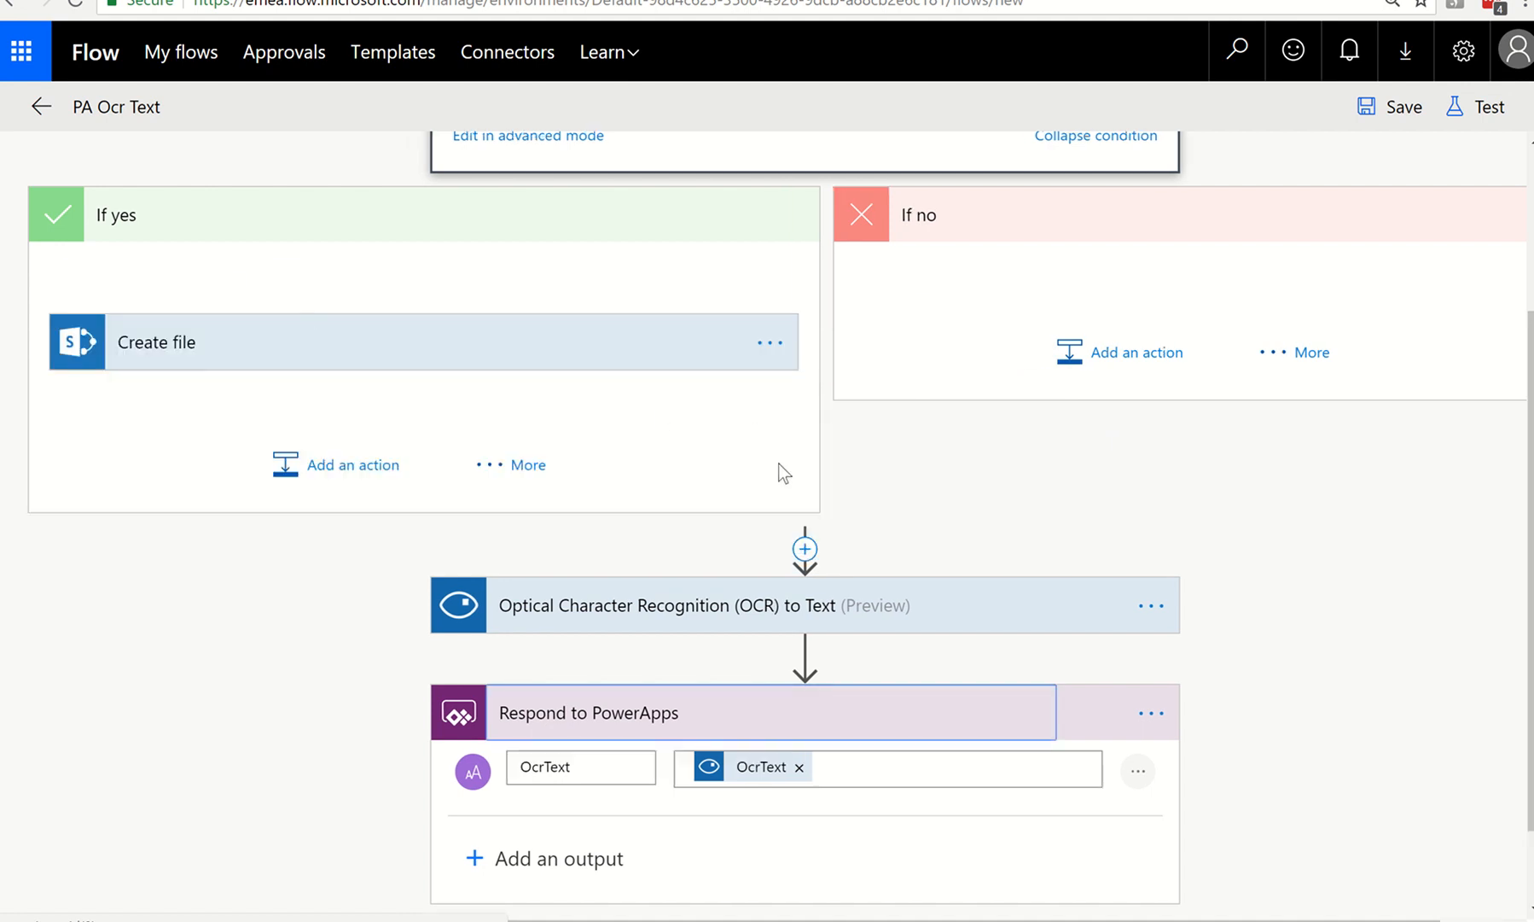
pyautogui.moveTo(842, 609); pyautogui.dragTo(1111, 272)
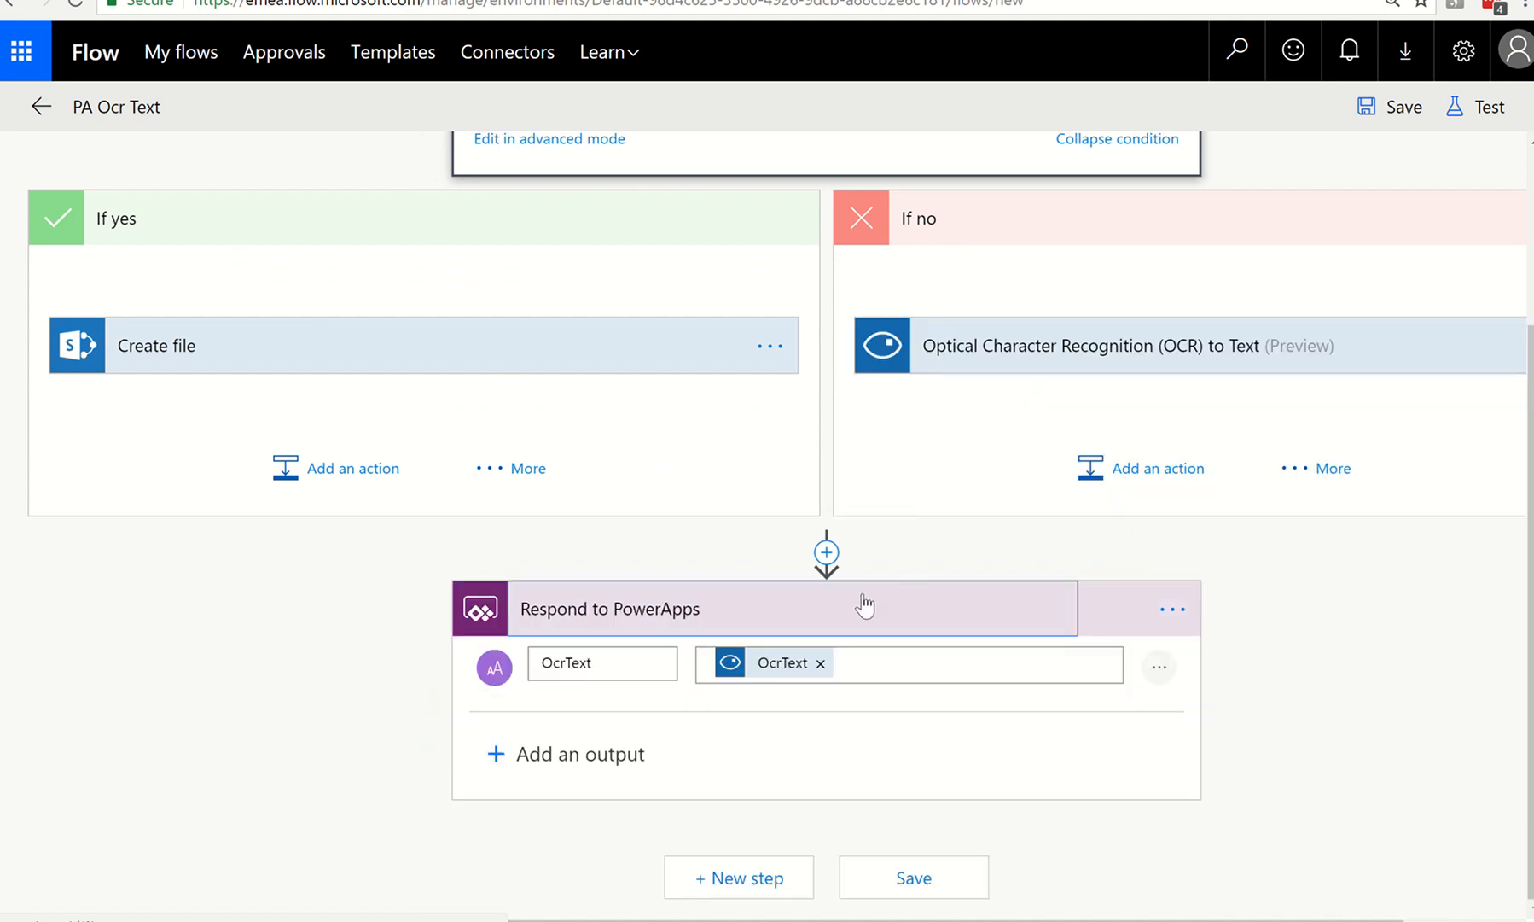
pyautogui.moveTo(841, 628); pyautogui.dragTo(1113, 421)
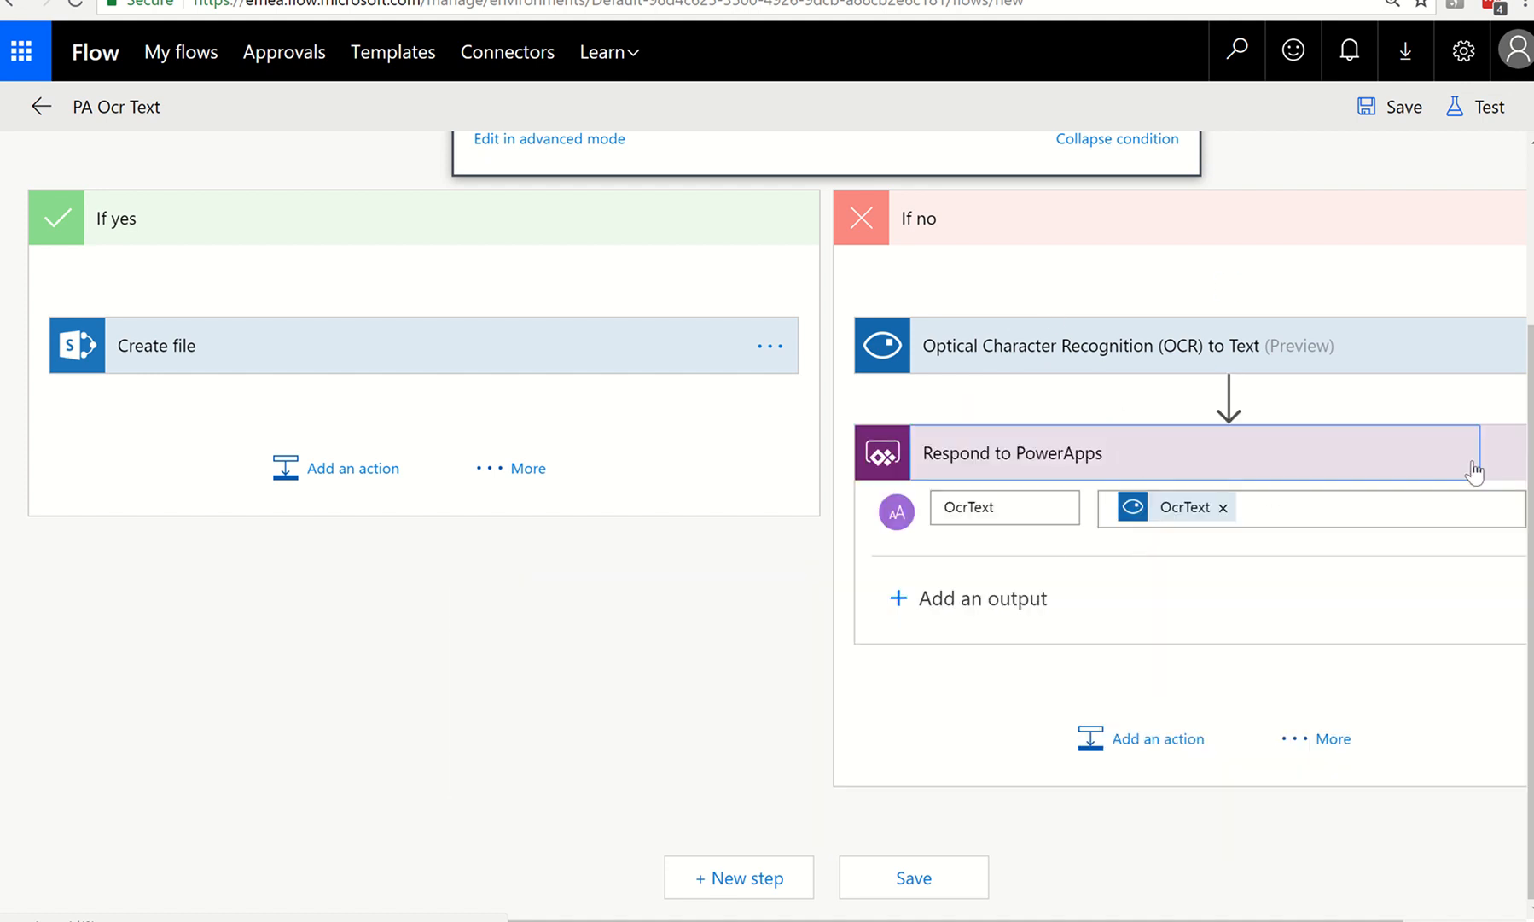
# Expand Create file in the If yes branch and inspect its File Content field and the dynamic content available for it.
pyautogui.scroll(3, 1520, 221)
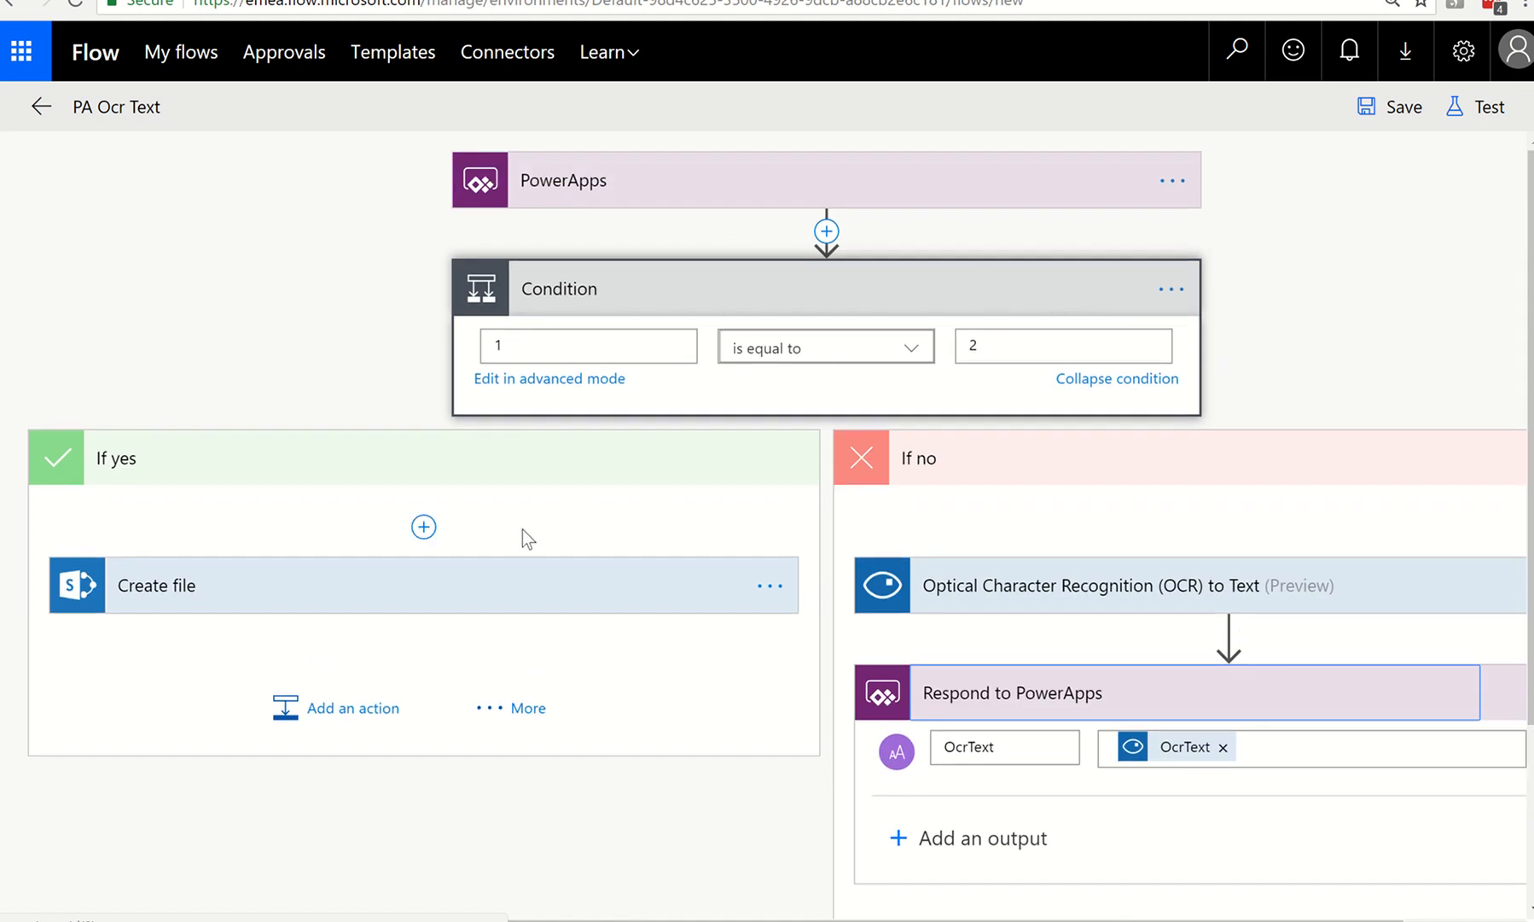
pyautogui.click(382, 599)
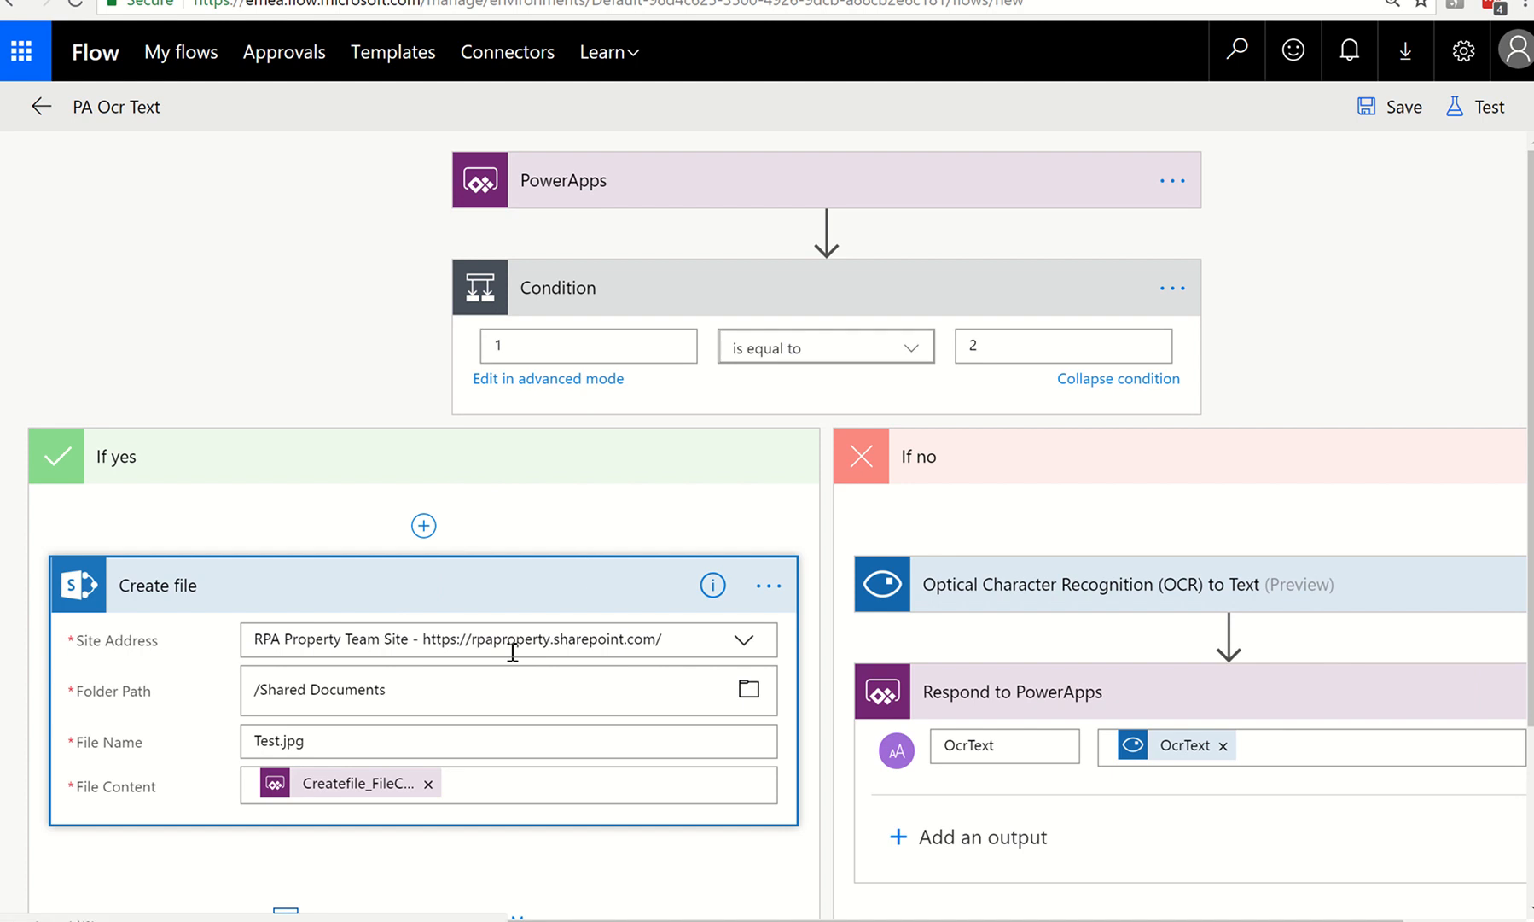
pyautogui.scroll(-1, 476, 597)
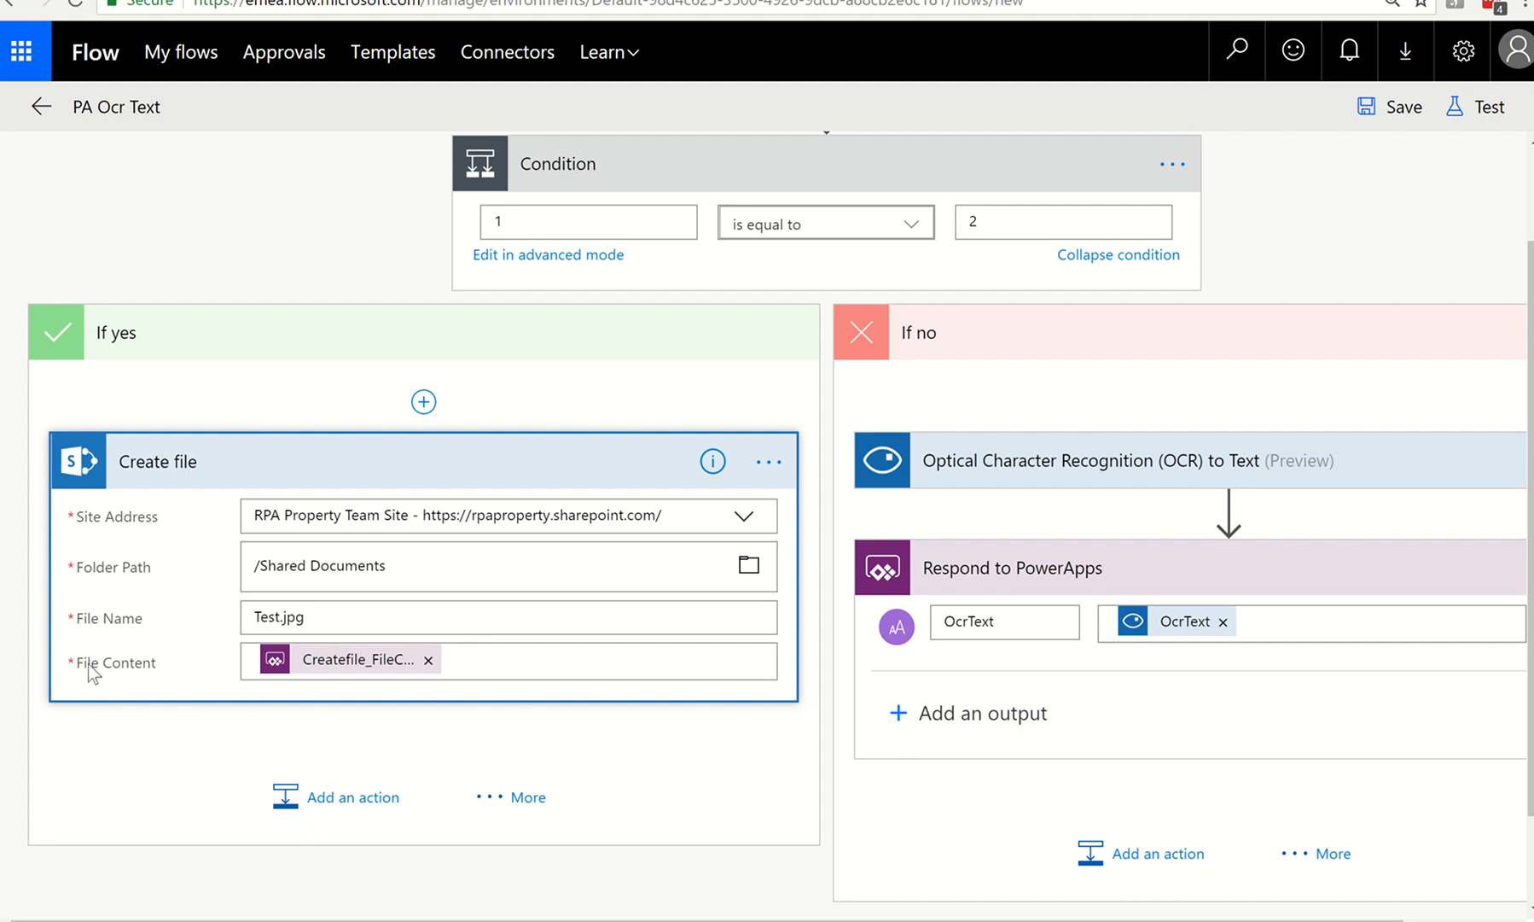
pyautogui.click(455, 658)
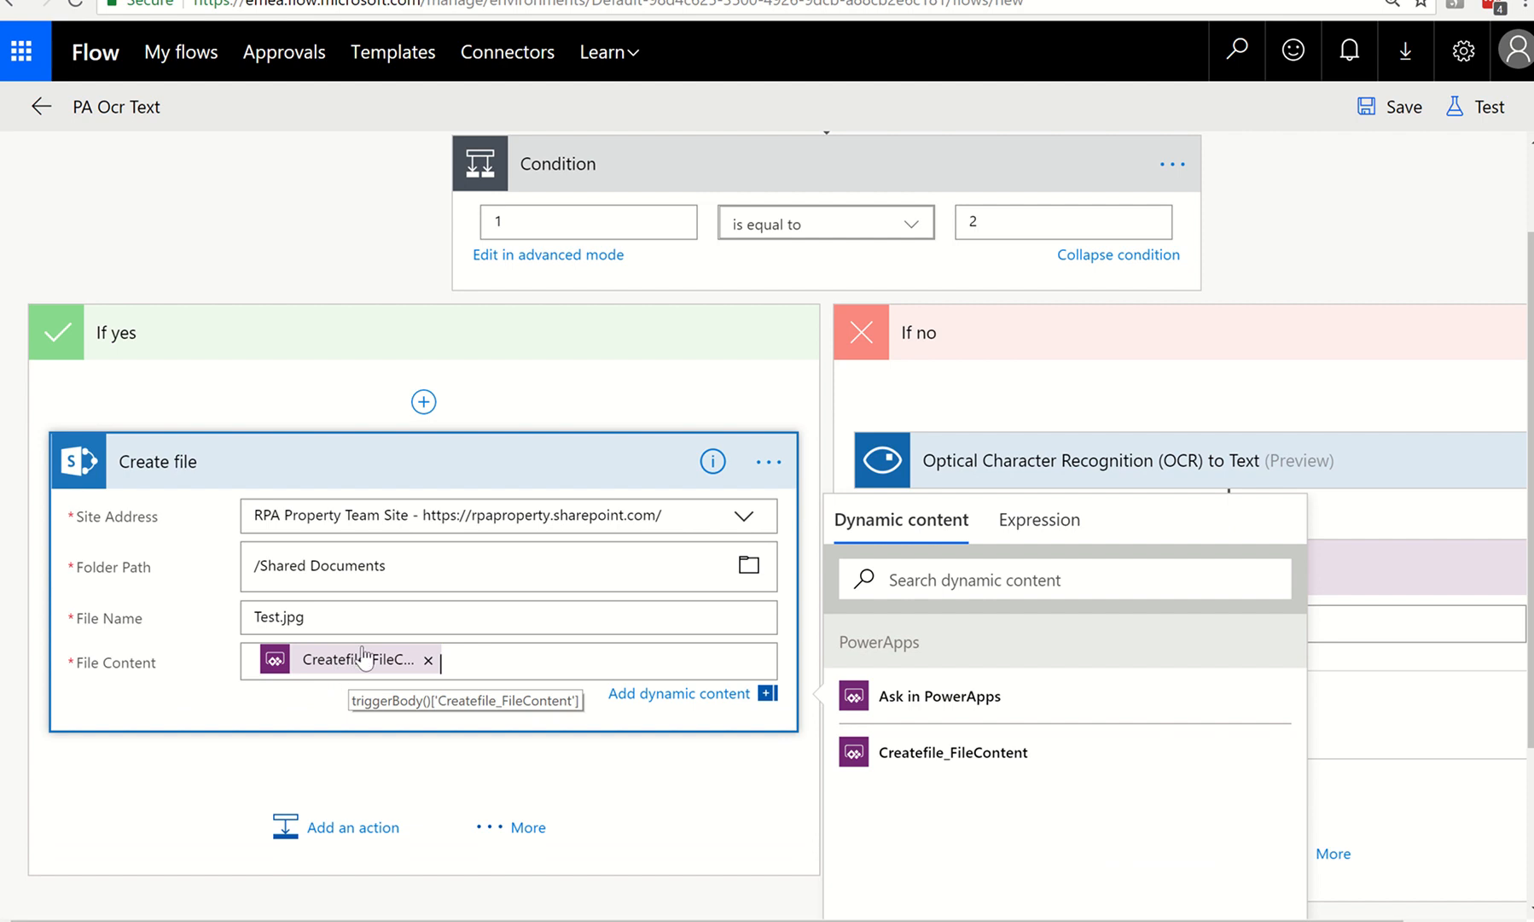
pyautogui.scroll(2, 551, 512)
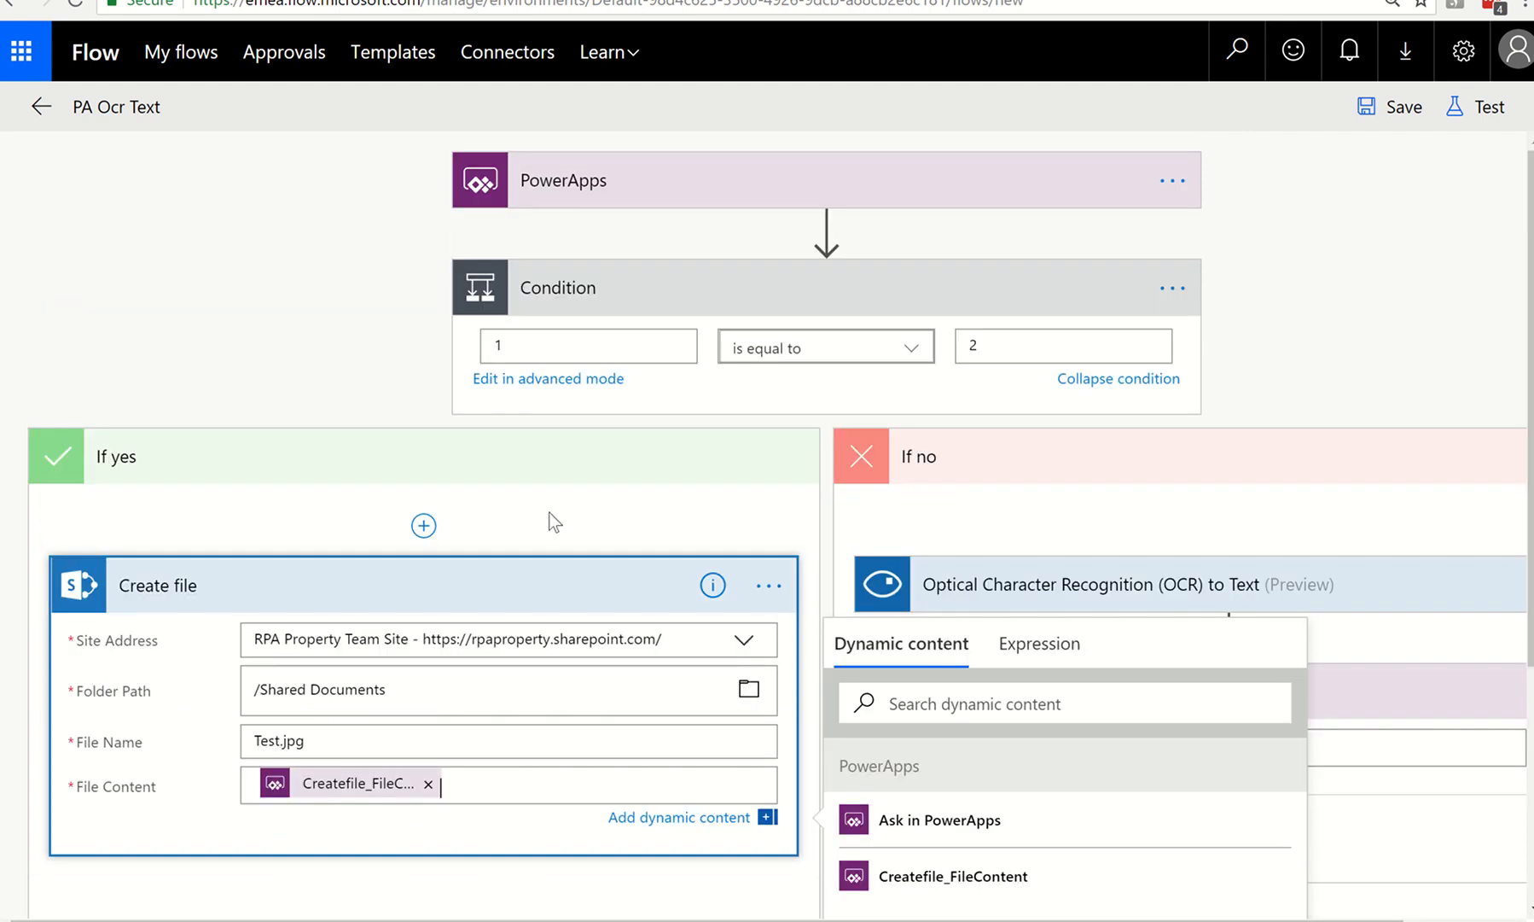
# Expand the PowerApps trigger to view its details, and compare them with the dynamic content offered for Create file's File Content.
pyautogui.click(670, 192)
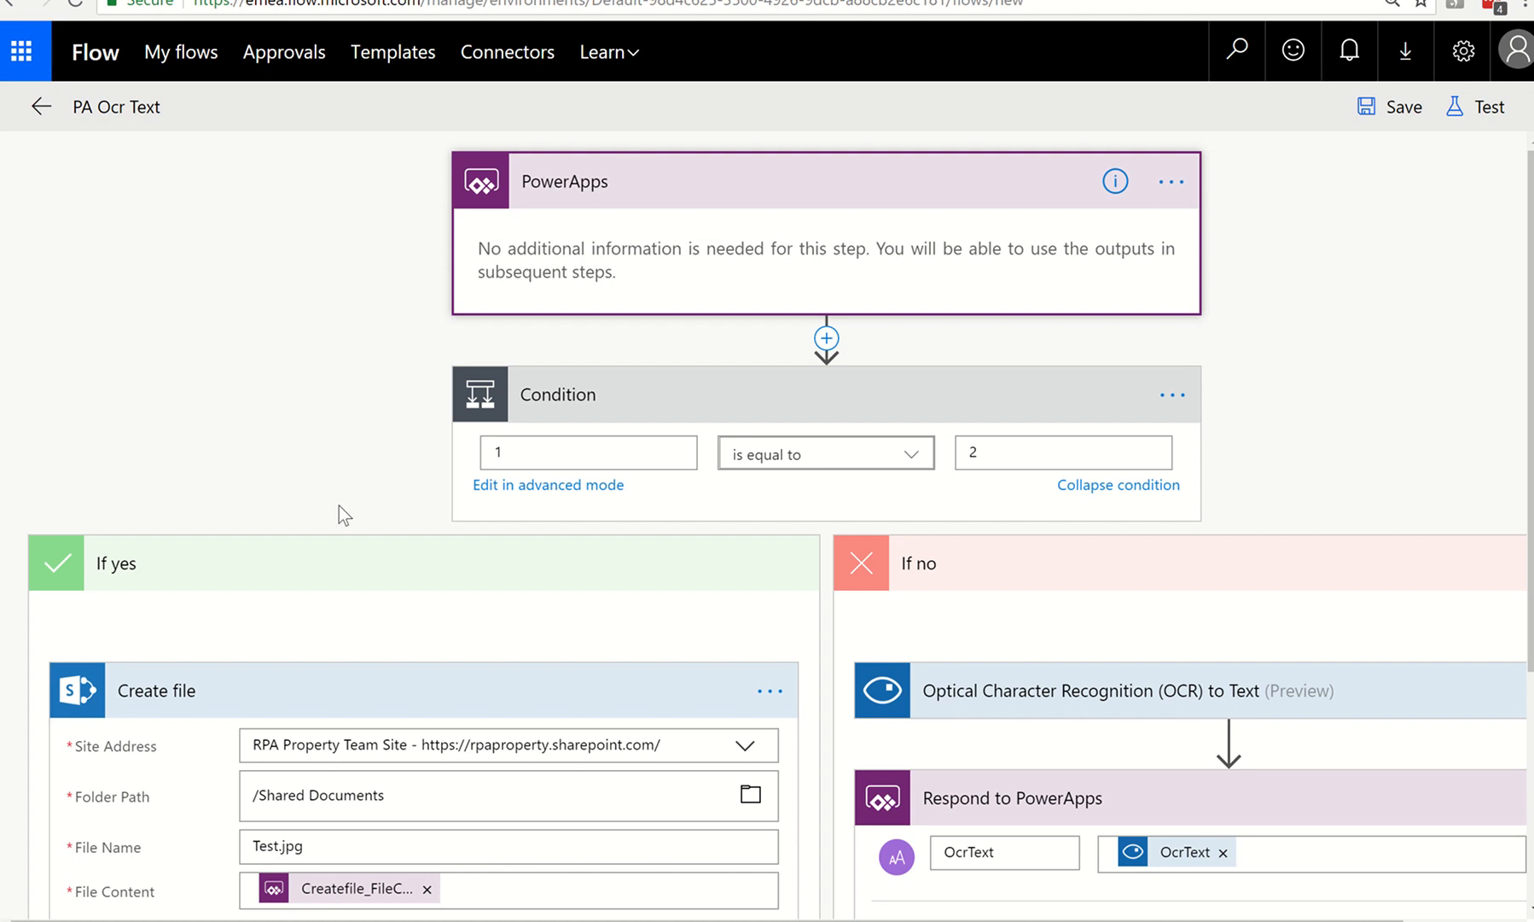
pyautogui.scroll(-2, 338, 508)
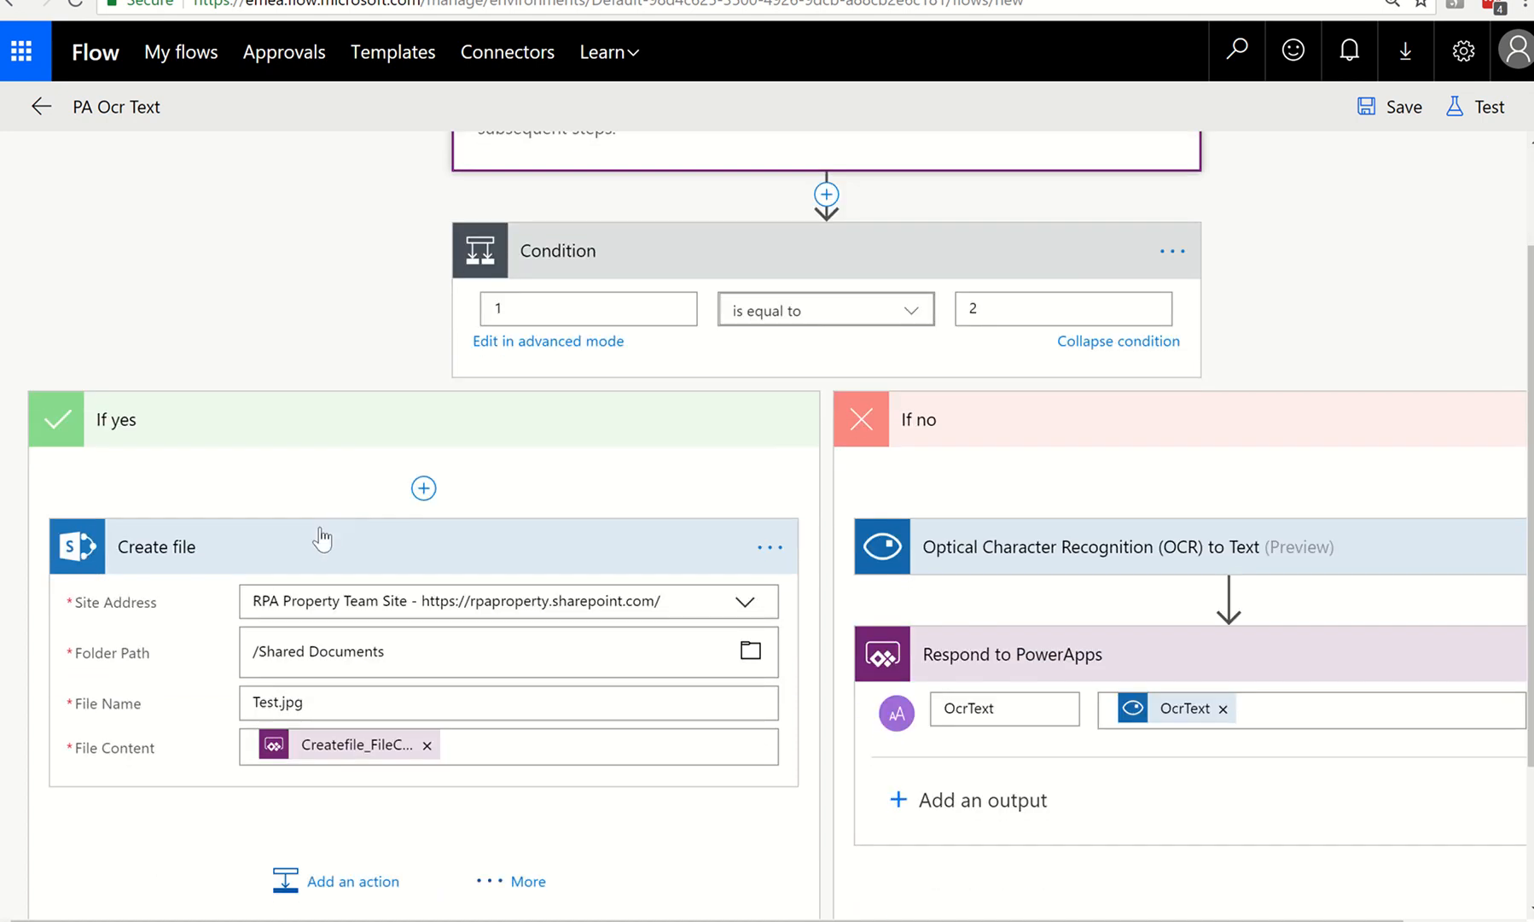
pyautogui.click(484, 751)
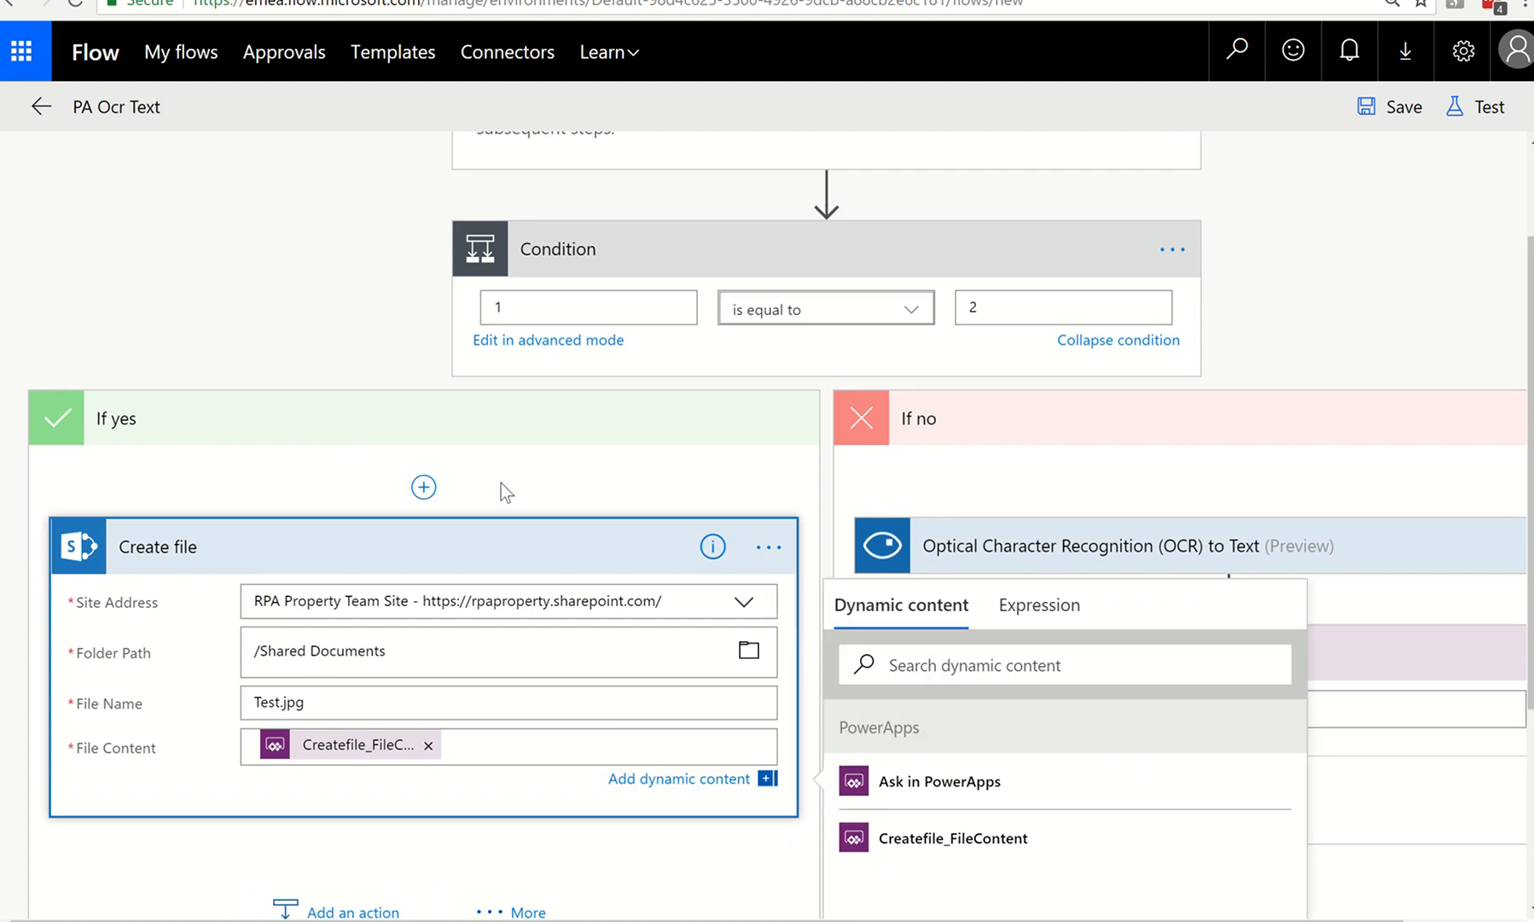
pyautogui.scroll(2, 501, 483)
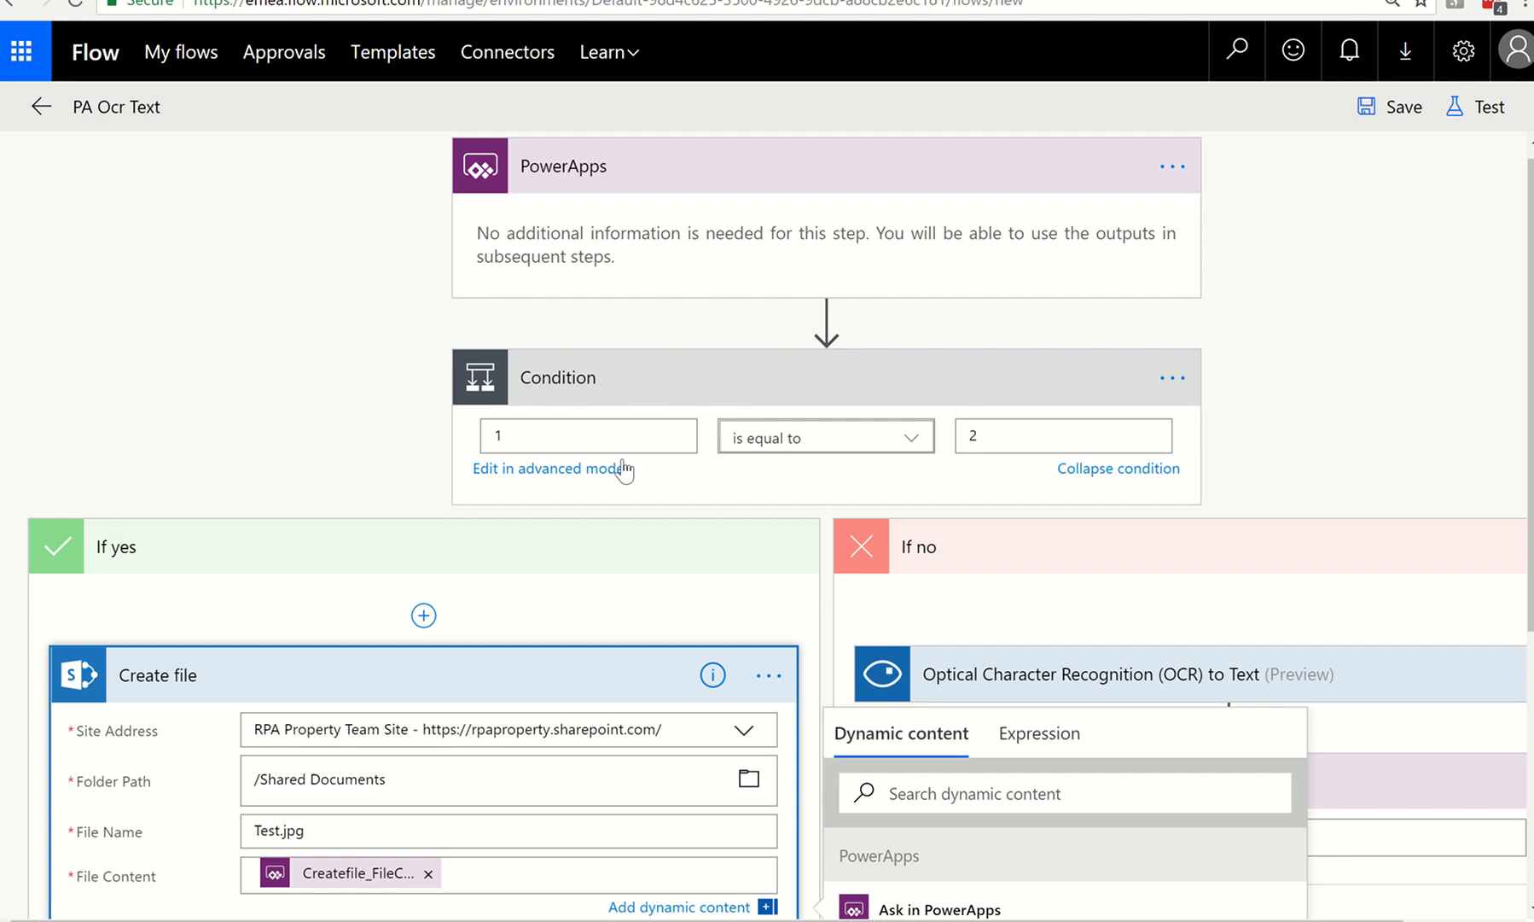
pyautogui.scroll(-2, 516, 602)
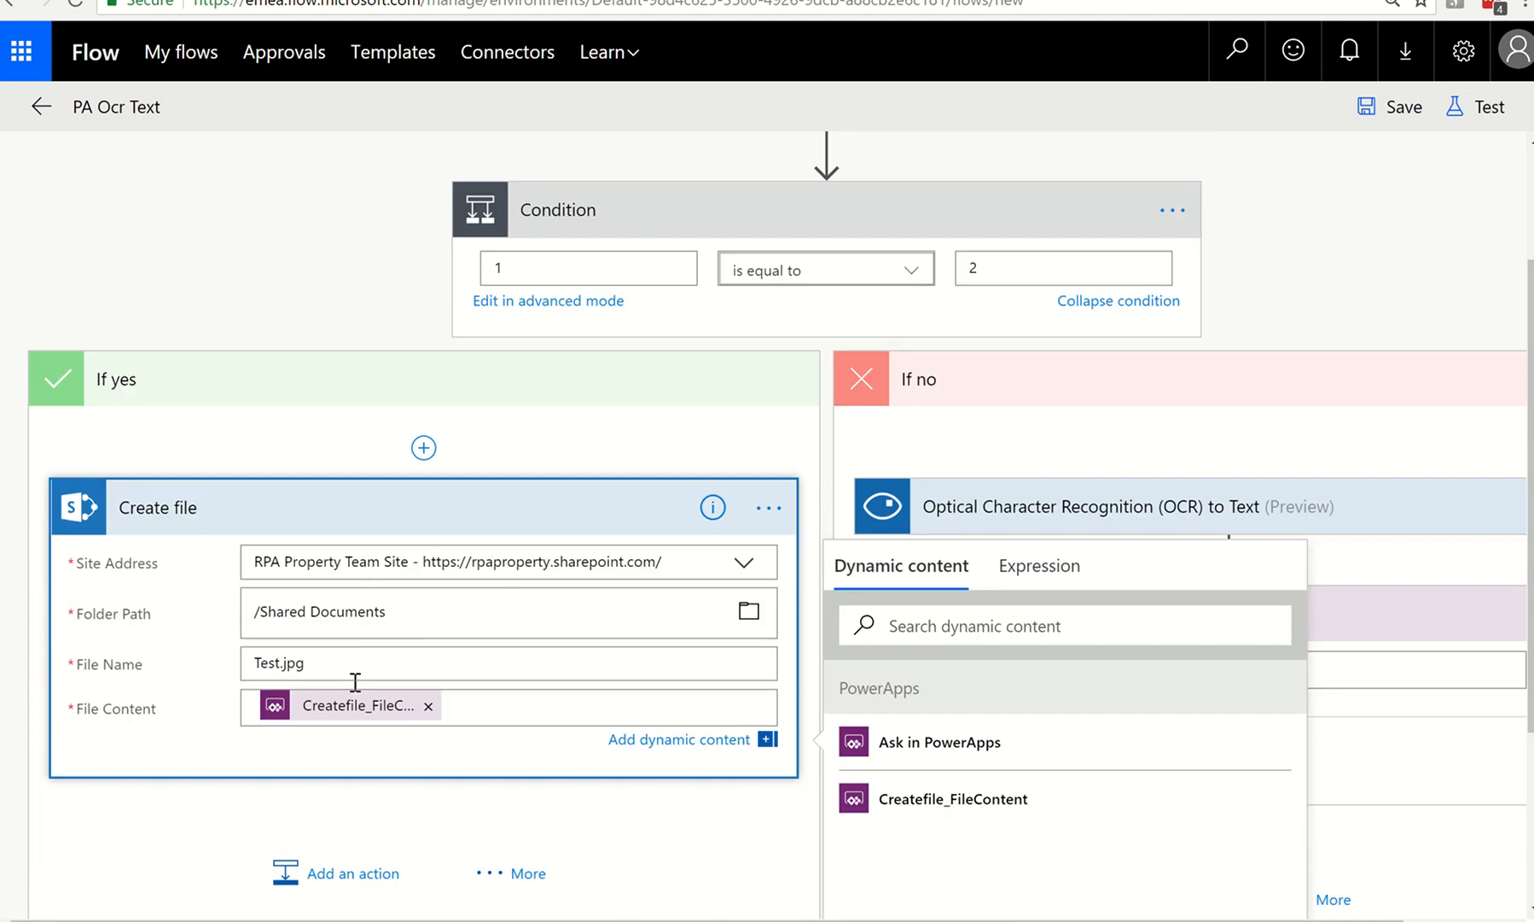
pyautogui.scroll(2, 490, 559)
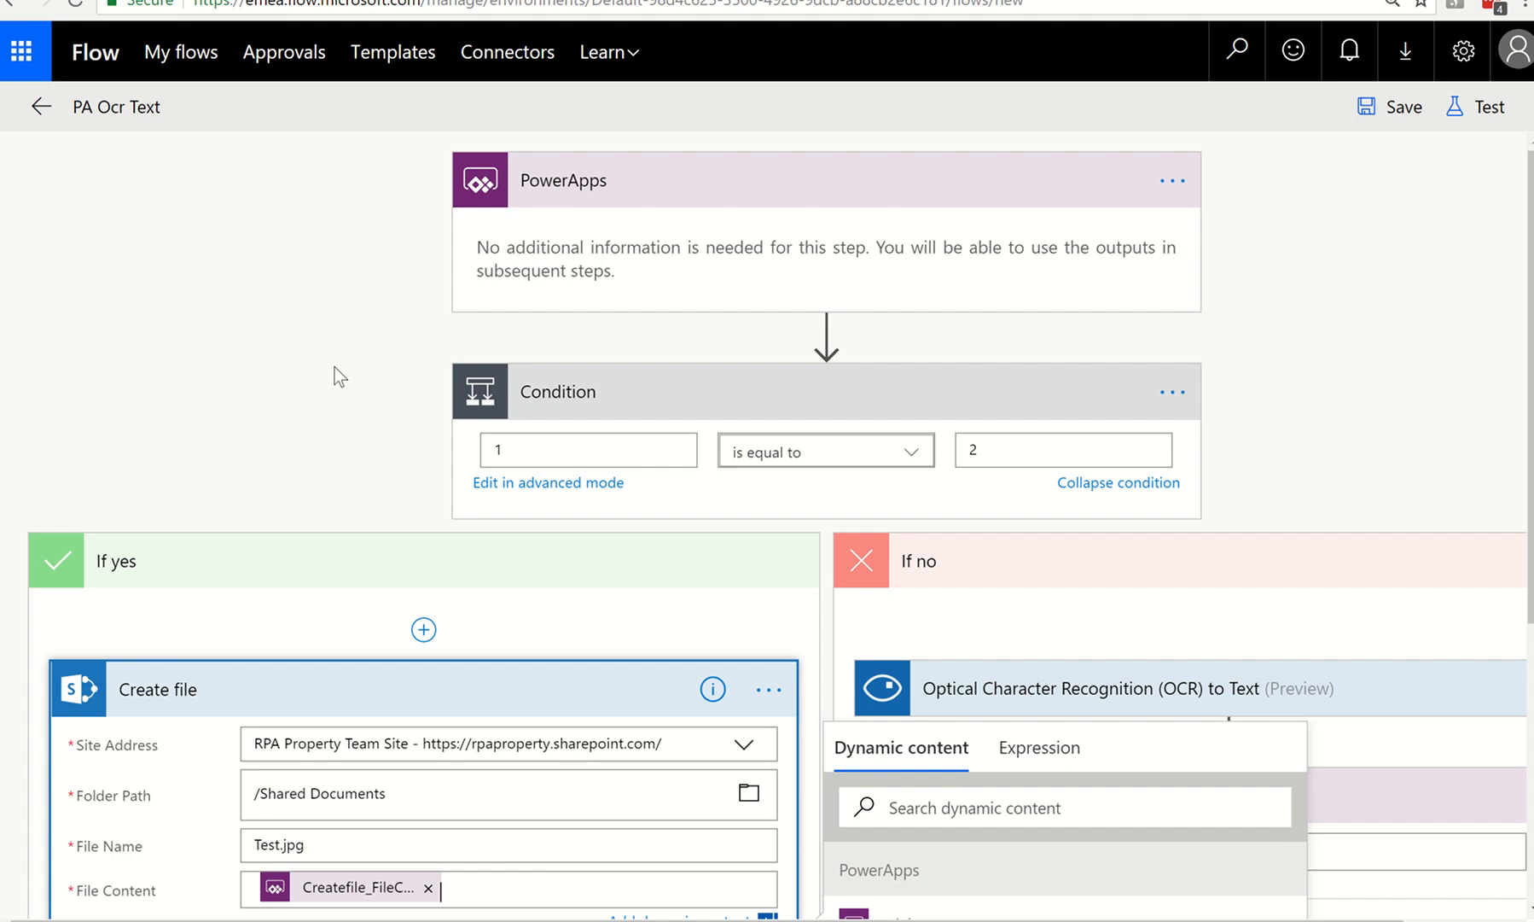
# Switch to the PowerApps studio to view Screen1 of the app, and dismiss the low-battery notice.
pyautogui.hotkey('alt', 'Tab')
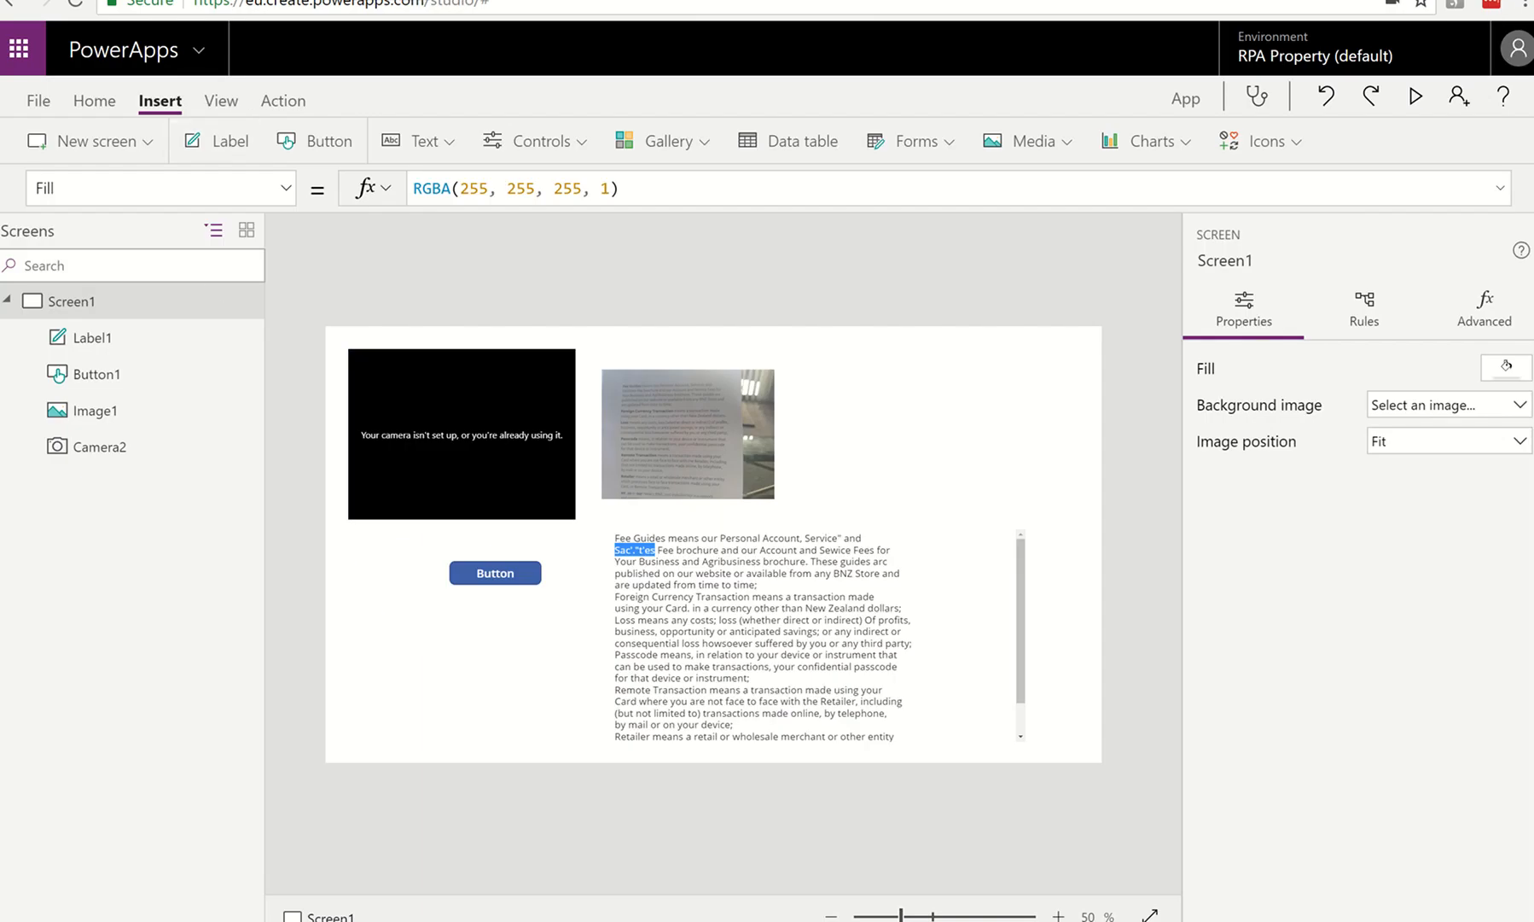
pyautogui.hotkey('alt', 'Tab')
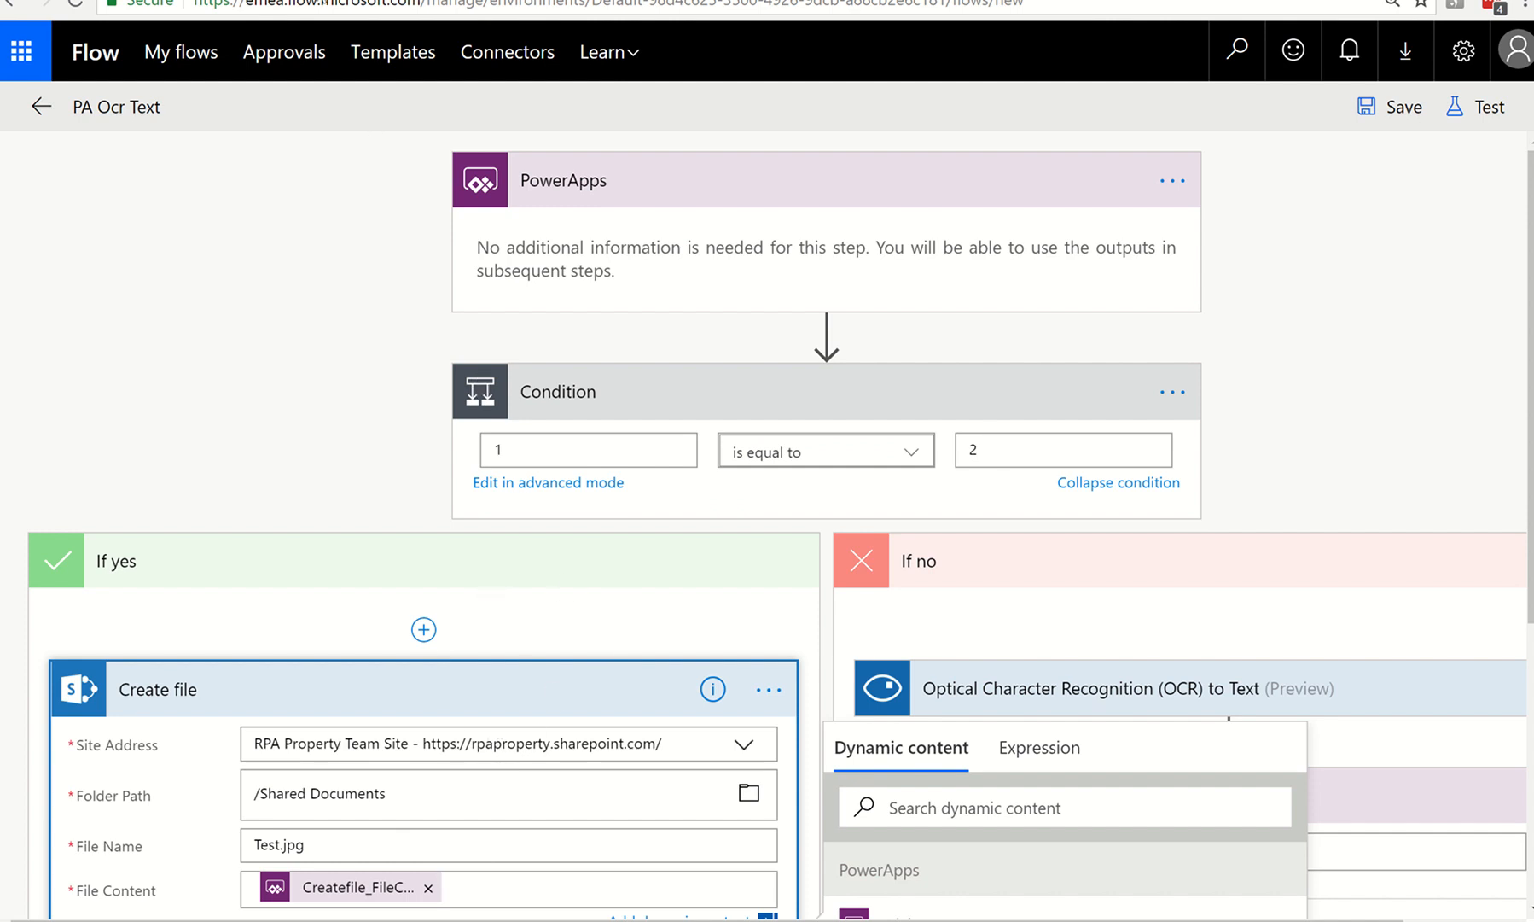
pyautogui.hotkey('alt', 'Tab')
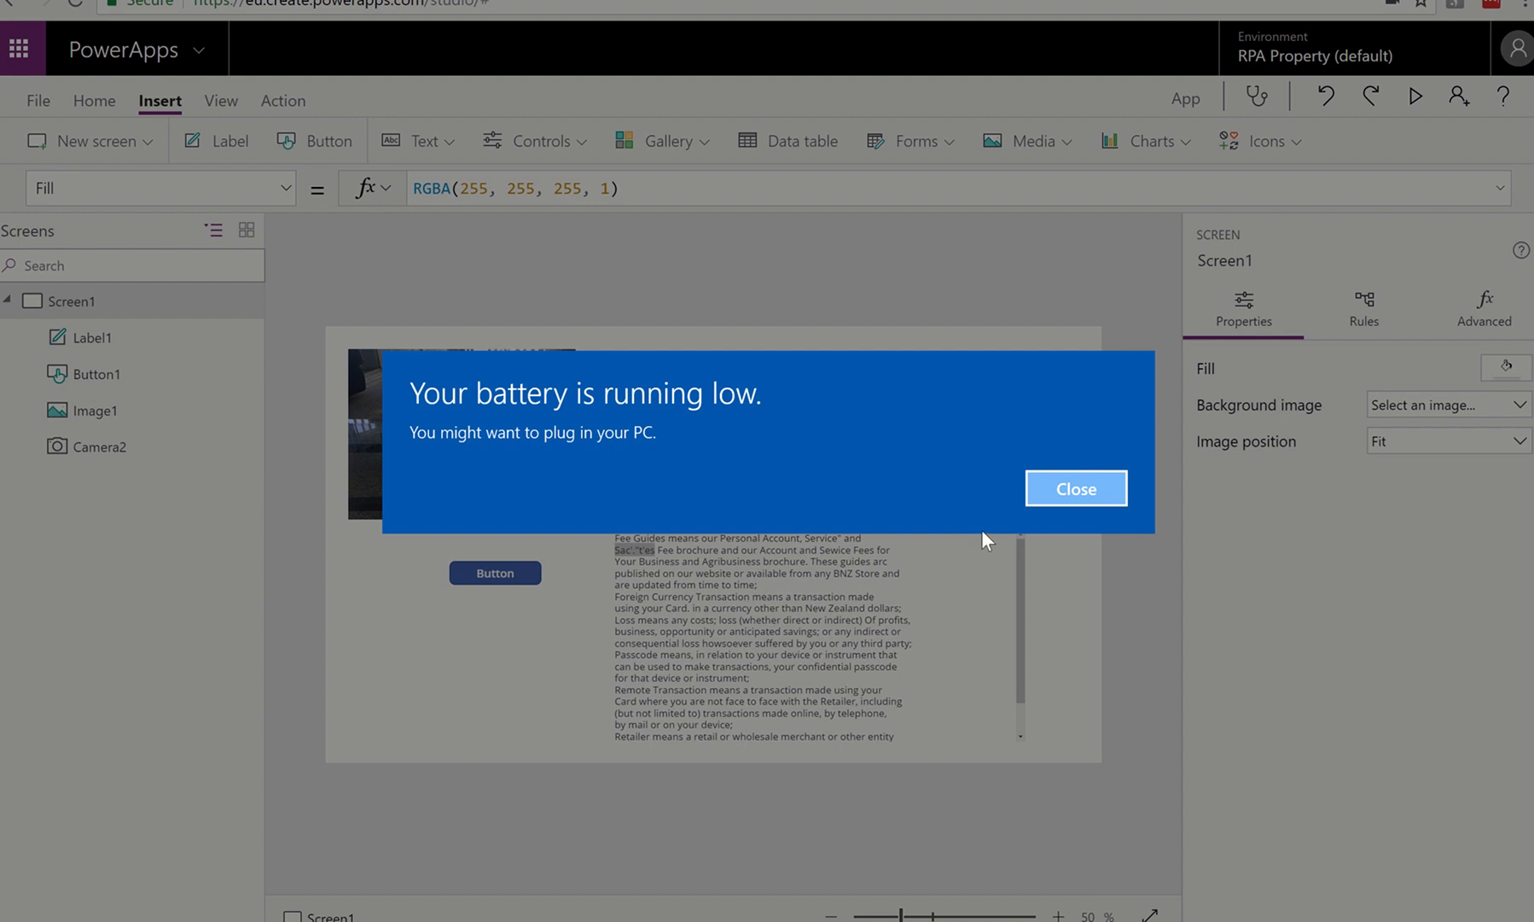
pyautogui.click(1070, 493)
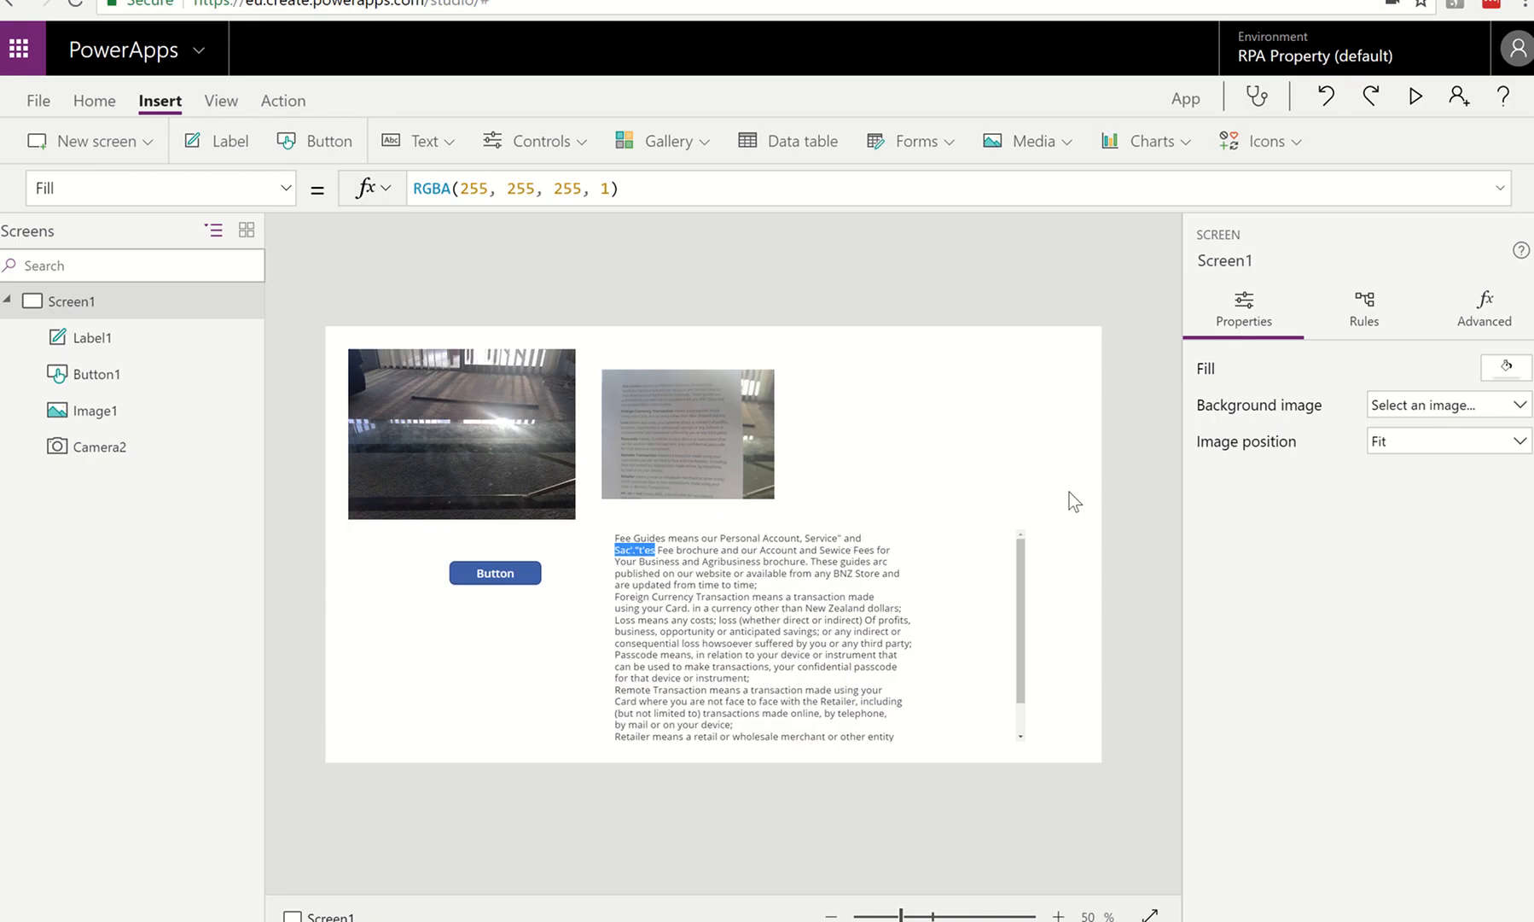